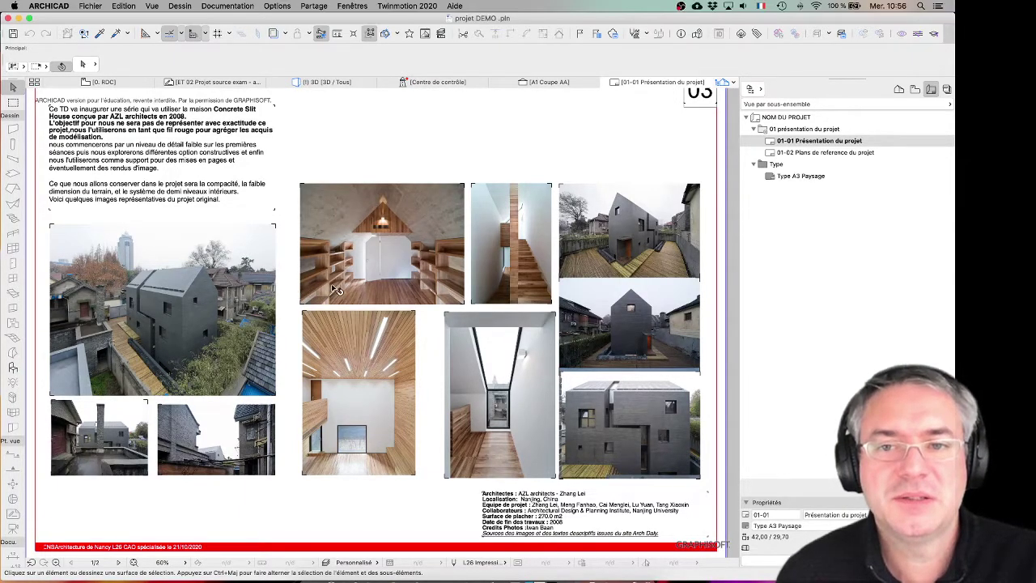
Examine the reference photos of the Concrete Slit House on the project presentation layout
scroll(338, 291, up, 3)
scroll(340, 291, up, 3)
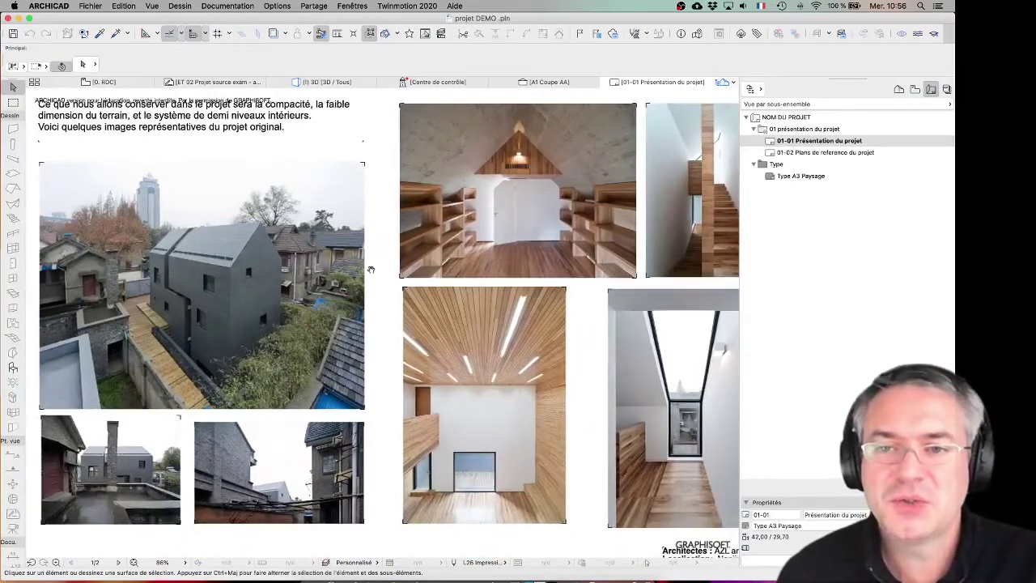
scroll(312, 263, right, 10)
scroll(250, 190, left, 10)
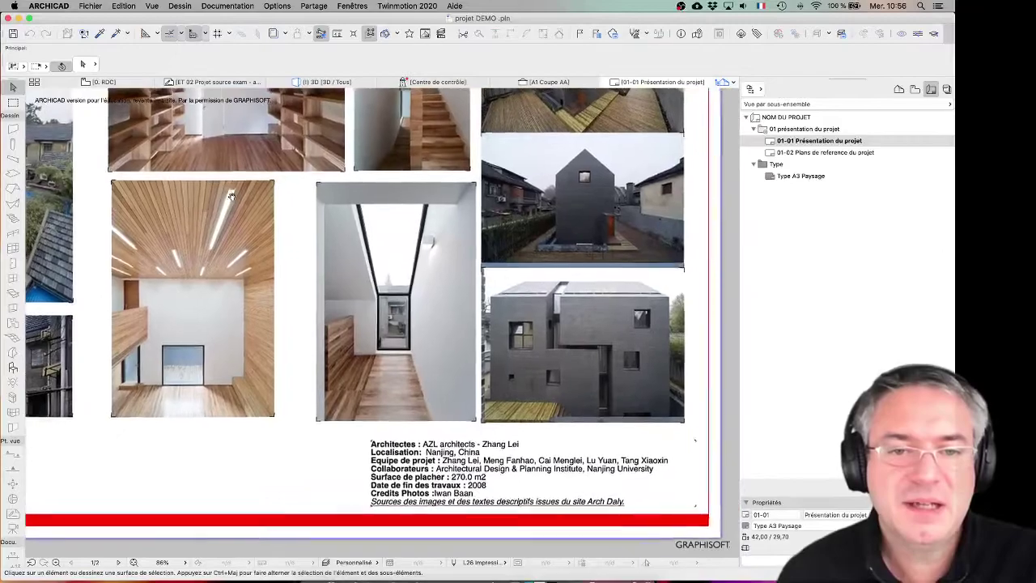
scroll(421, 324, up, 6)
scroll(441, 340, down, 2)
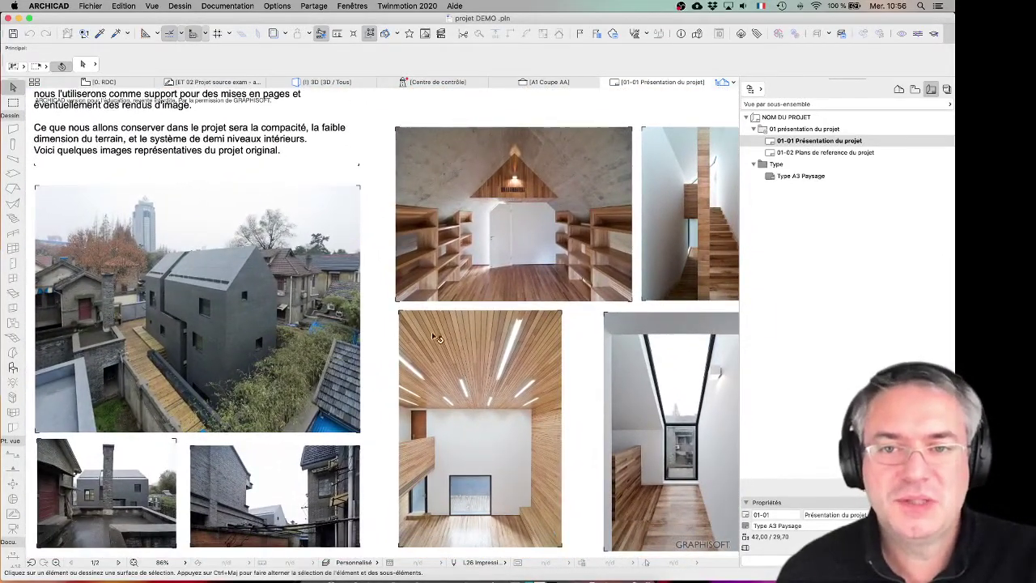
scroll(461, 364, right, 5)
scroll(461, 364, down, 2)
scroll(394, 344, right, 4)
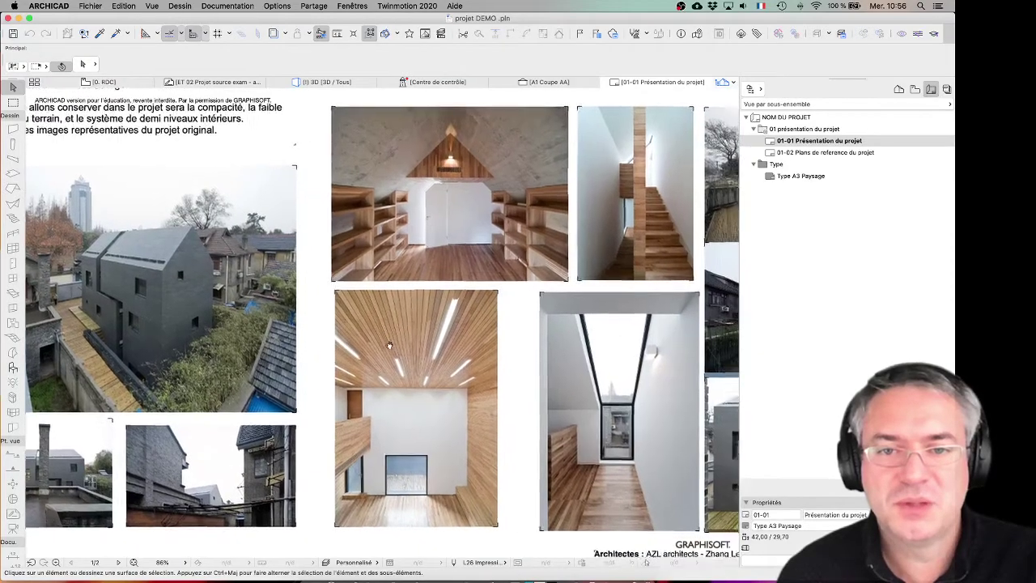
ctrl+scroll(417, 343, down, 2)
scroll(418, 343, right, 2)
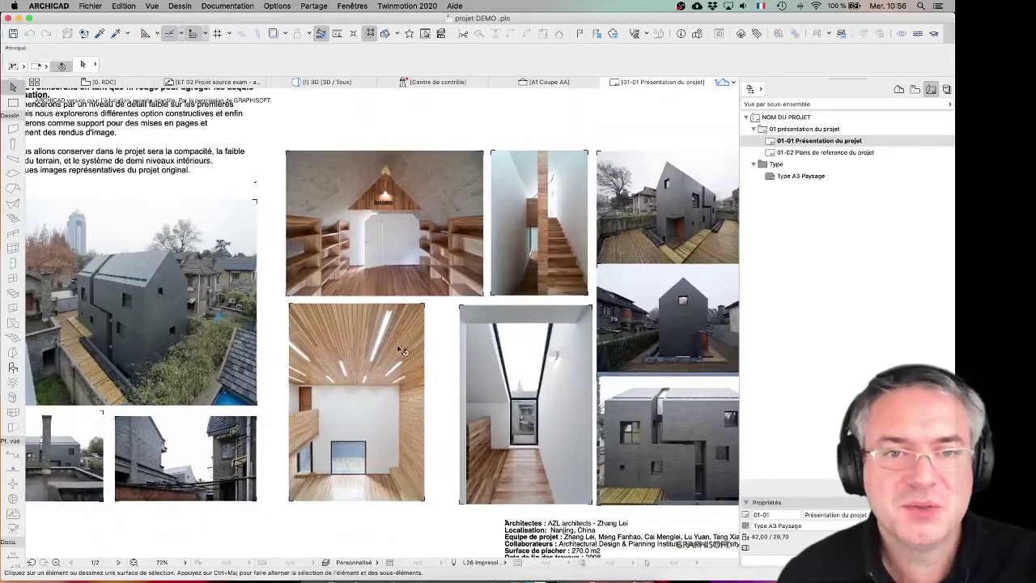
scroll(372, 352, right, 2)
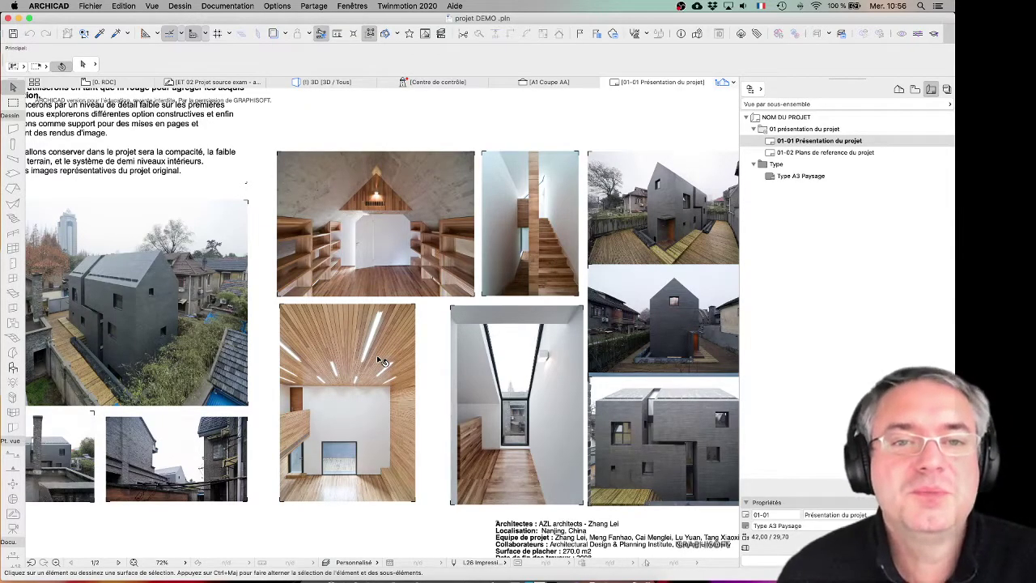
scroll(386, 378, right, 2)
scroll(368, 378, left, 2)
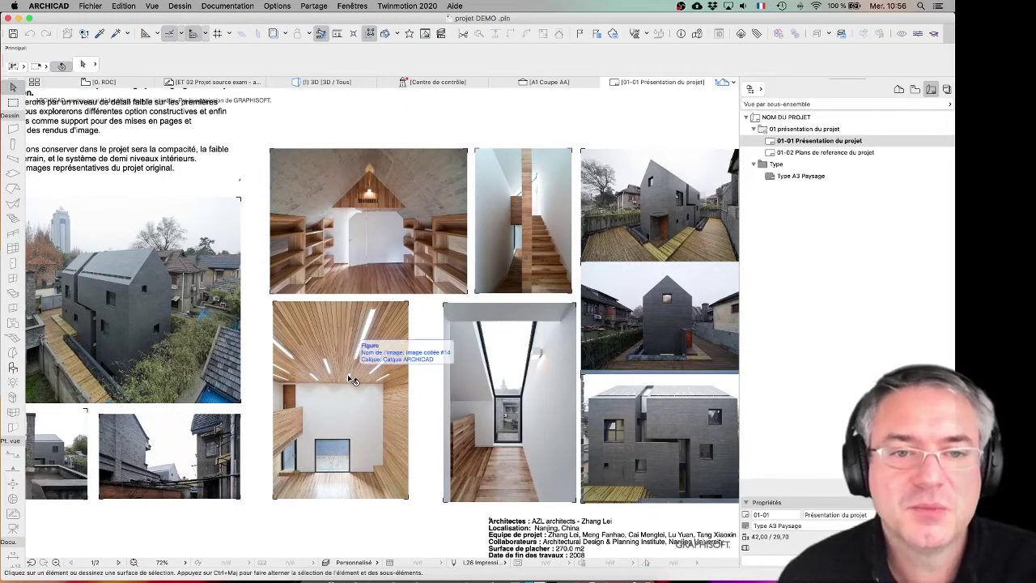
scroll(347, 377, left, 1)
scroll(345, 379, left, 1)
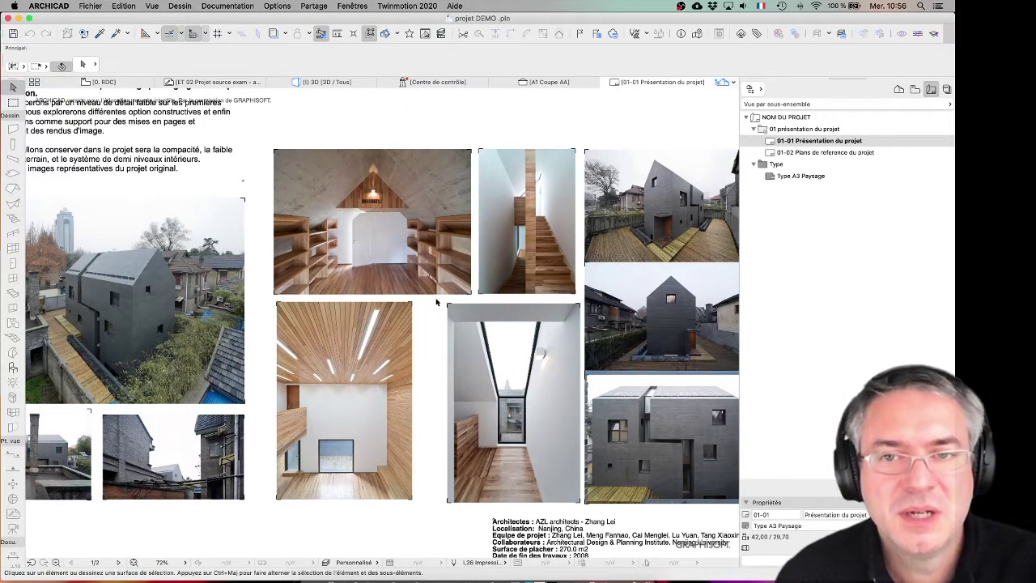
Open the 3D view of the whole project and inspect the house from several angles
click(324, 82)
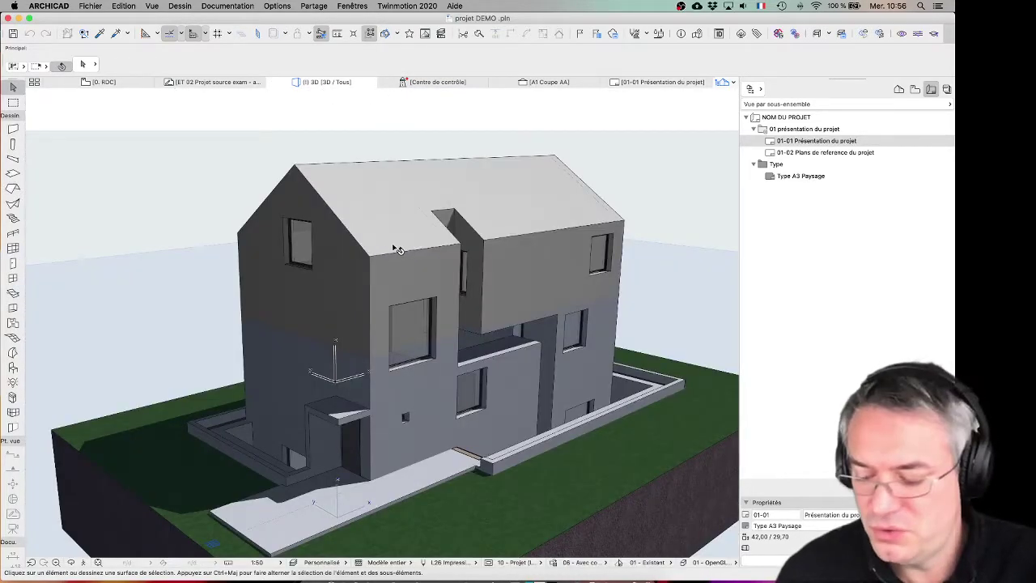
shift+middle_drag(371, 252, 362, 285)
shift+middle_drag(409, 259, 374, 263)
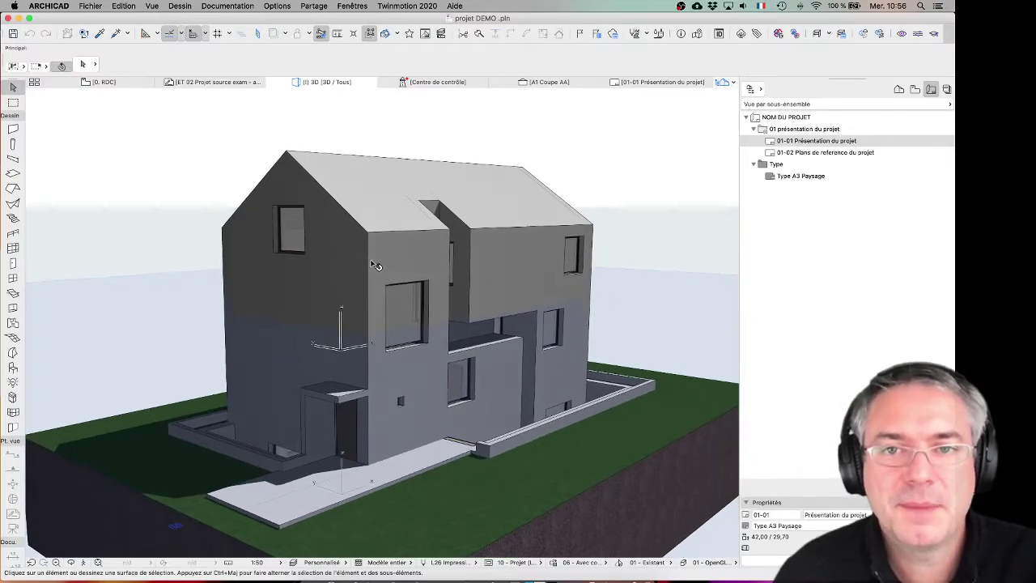
scroll(437, 166, up, 3)
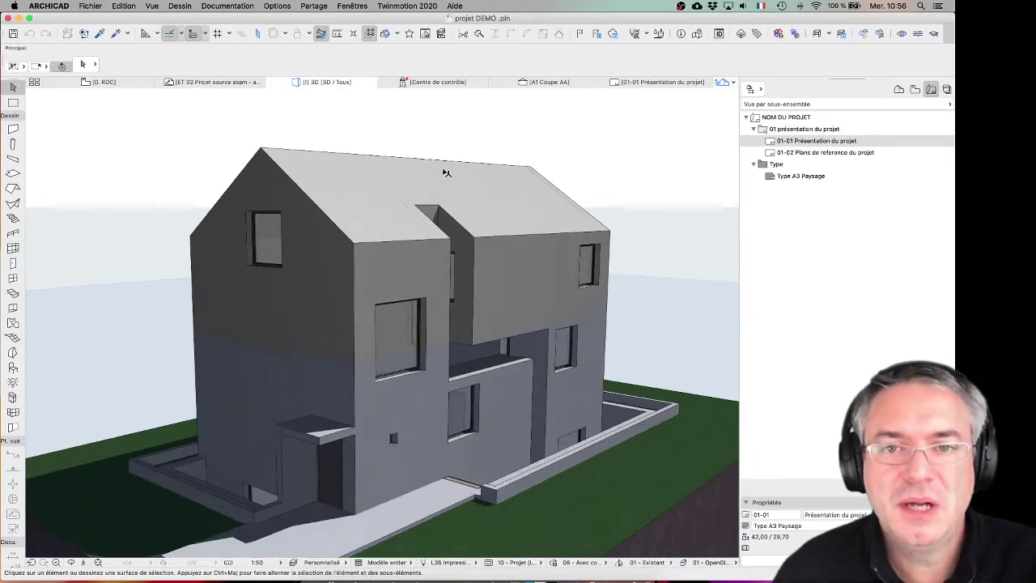
shift+middle_drag(407, 222, 350, 276)
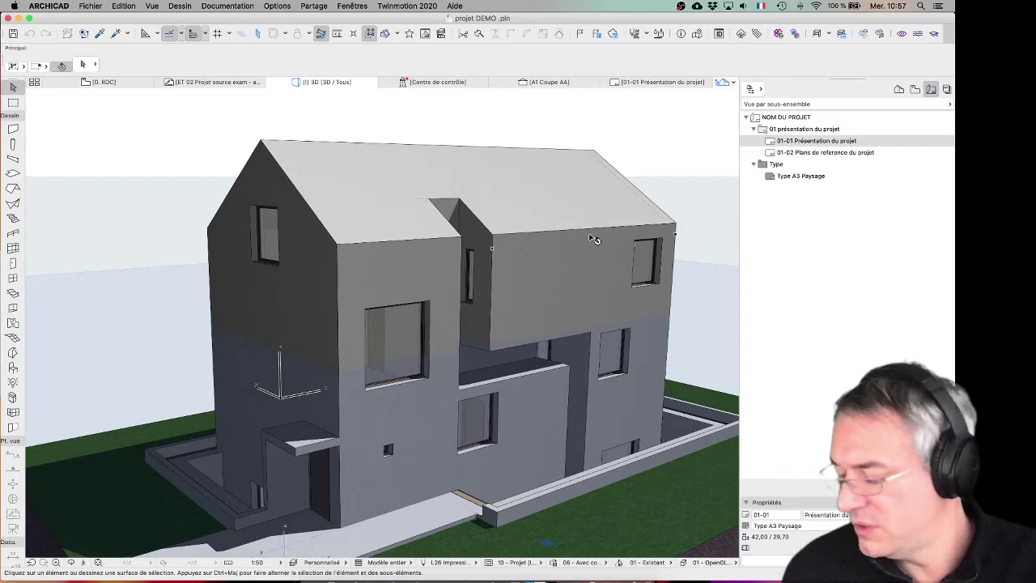
Switch to Chrome, look through the Twinmotion product page and open its Direct Link plugins page
key(super+Tab)
key(super+Tab)
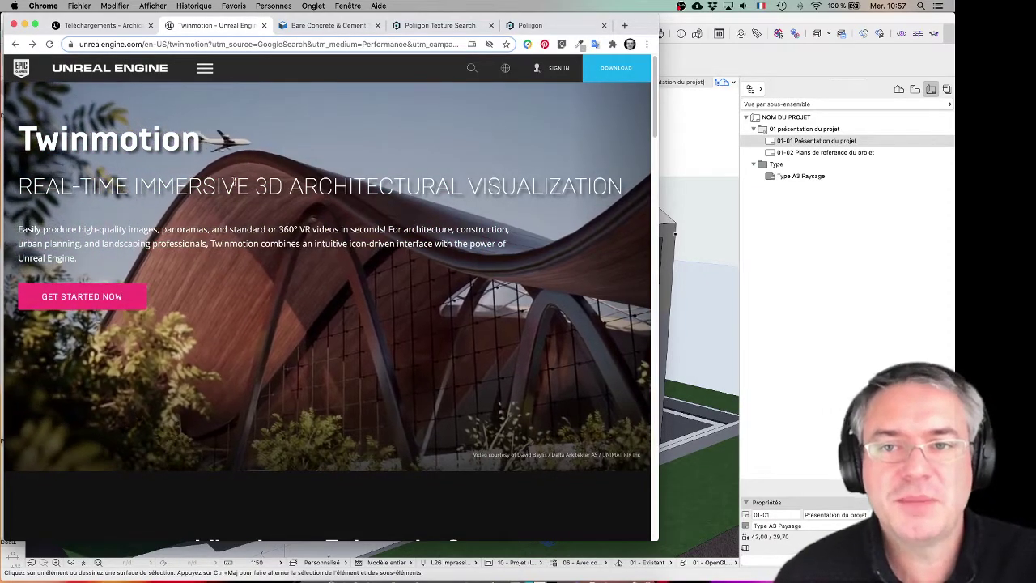
scroll(350, 172, down, 5)
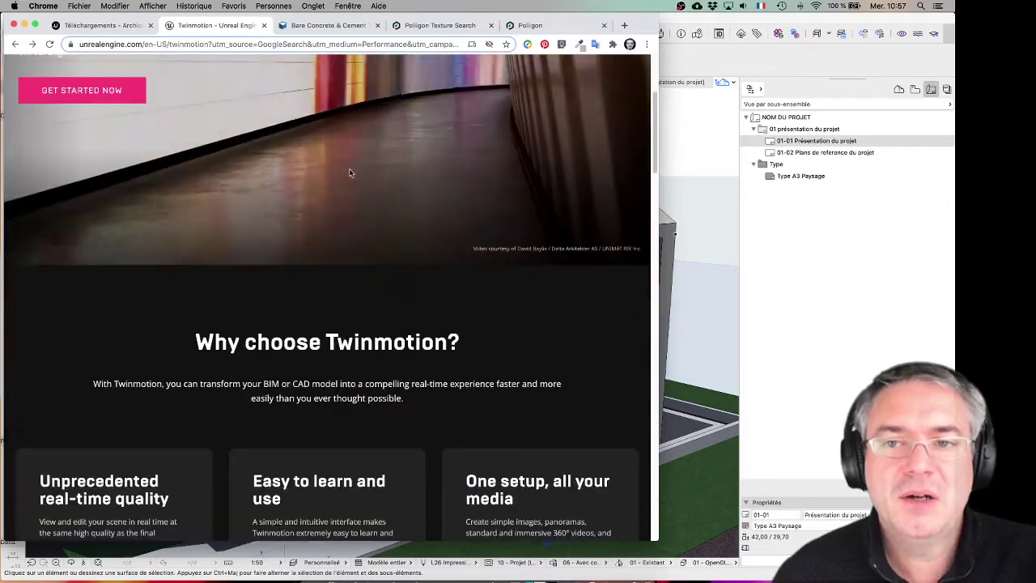
scroll(350, 173, down, 15)
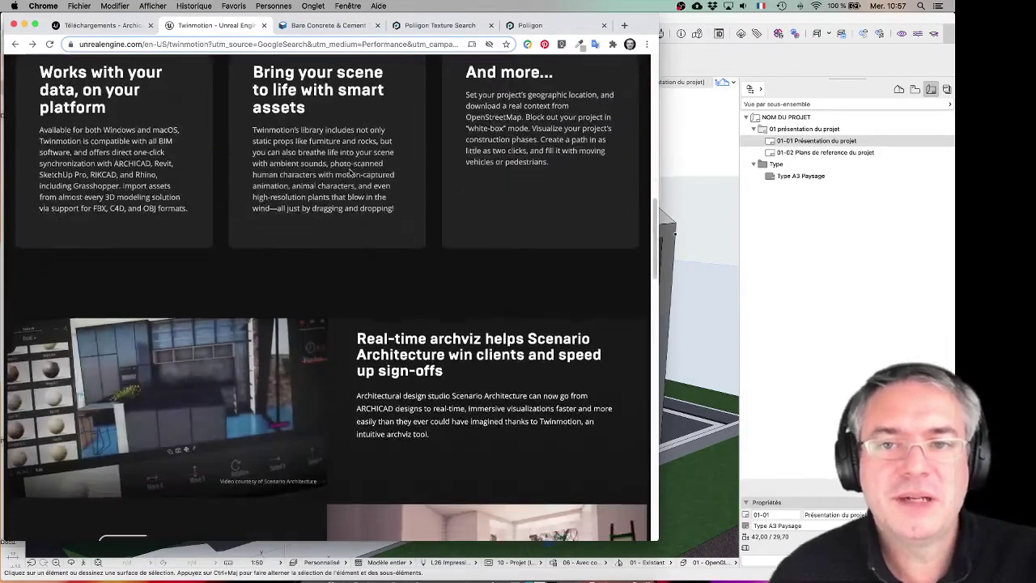
scroll(350, 173, down, 20)
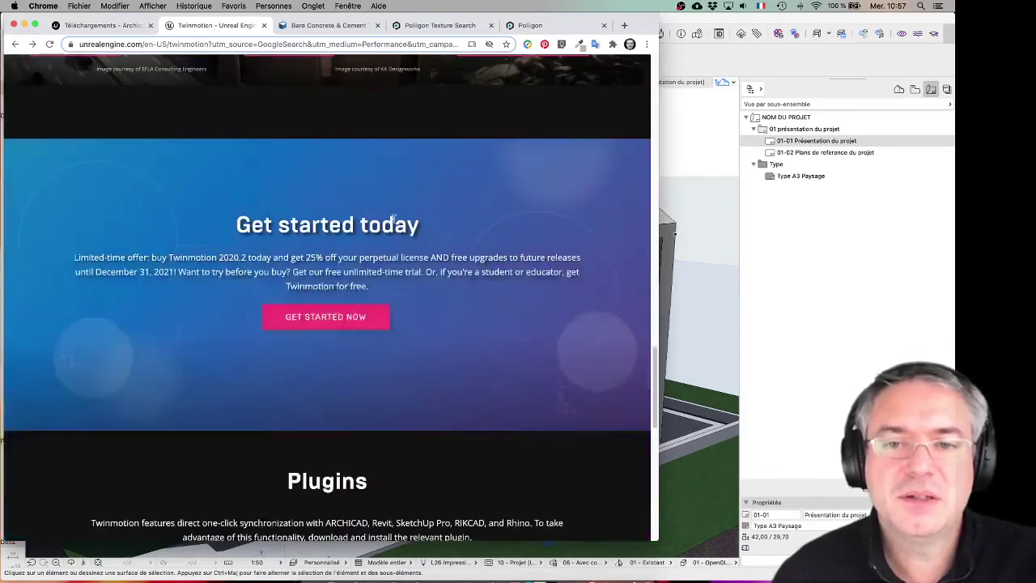
scroll(396, 219, down, 8)
click(348, 247)
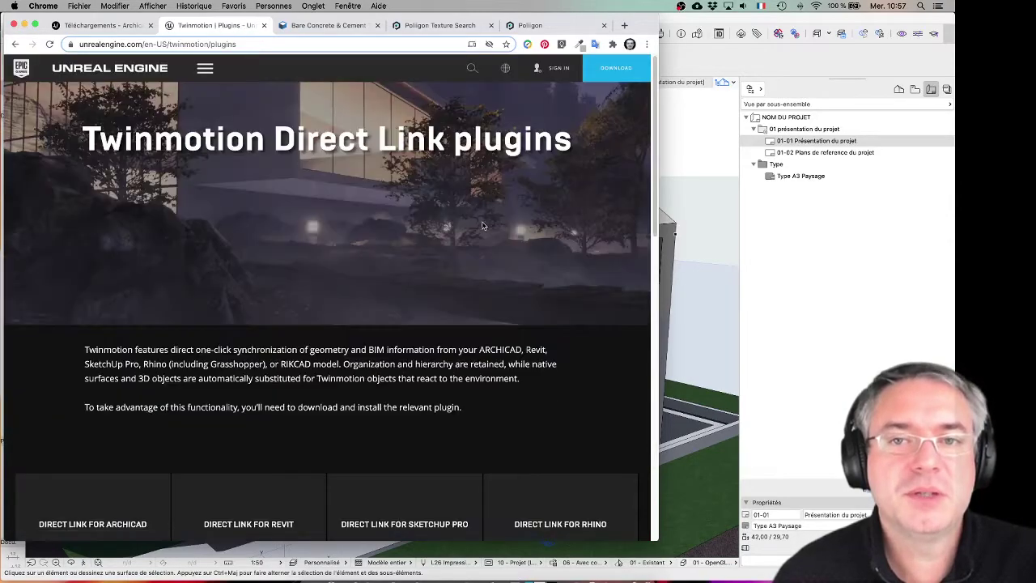
Look over the Direct Link plugins offered for ARCHICAD, Revit, SketchUp Pro, Rhino and RIKCAD
scroll(421, 227, down, 7)
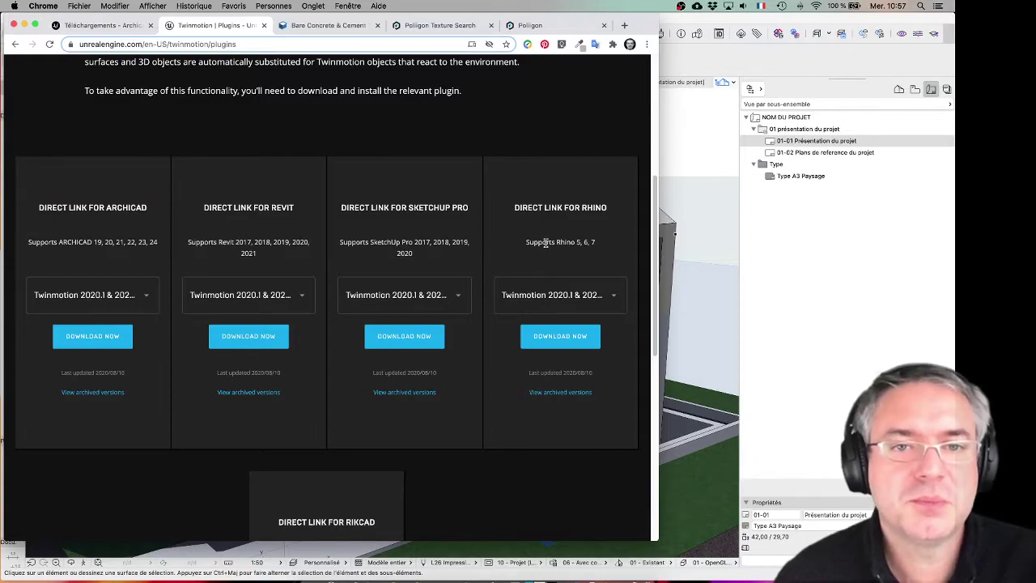
scroll(546, 241, down, 2)
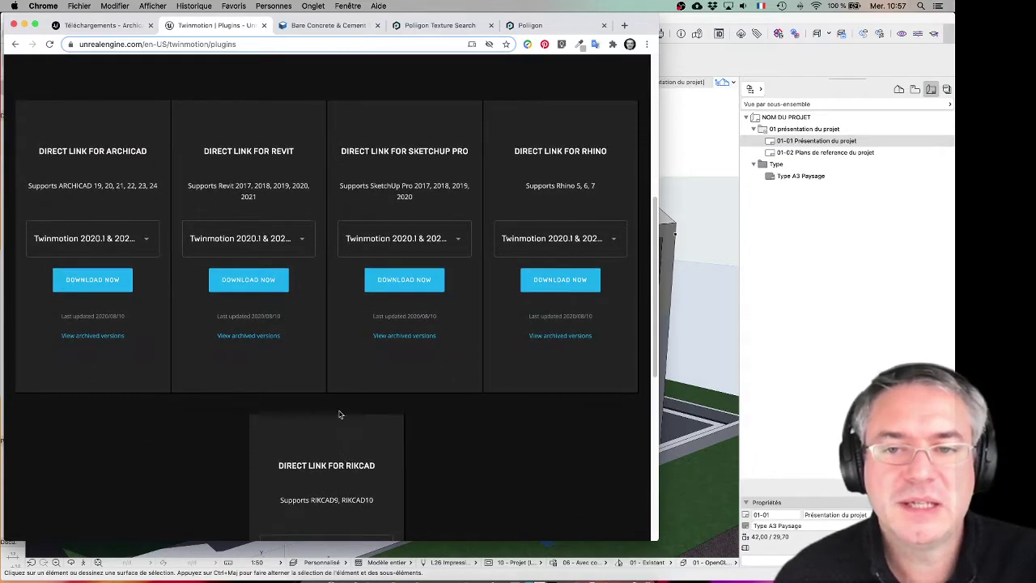
scroll(346, 421, up, 10)
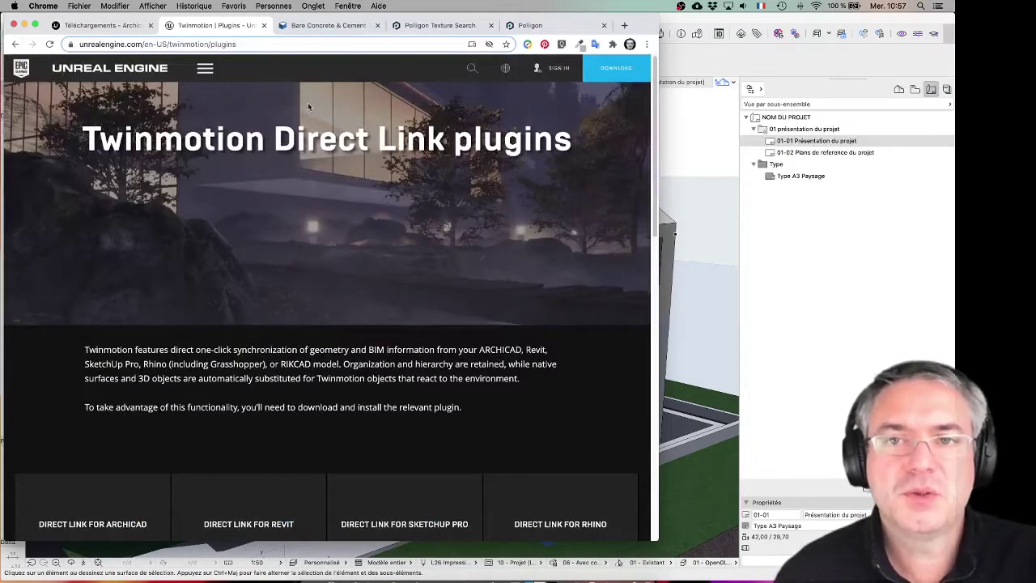
Switch back to ARCHICAD, open the Twinmotion Direct Link settings and choose fusion "Par matériaux (meilleures performances)"
click(779, 76)
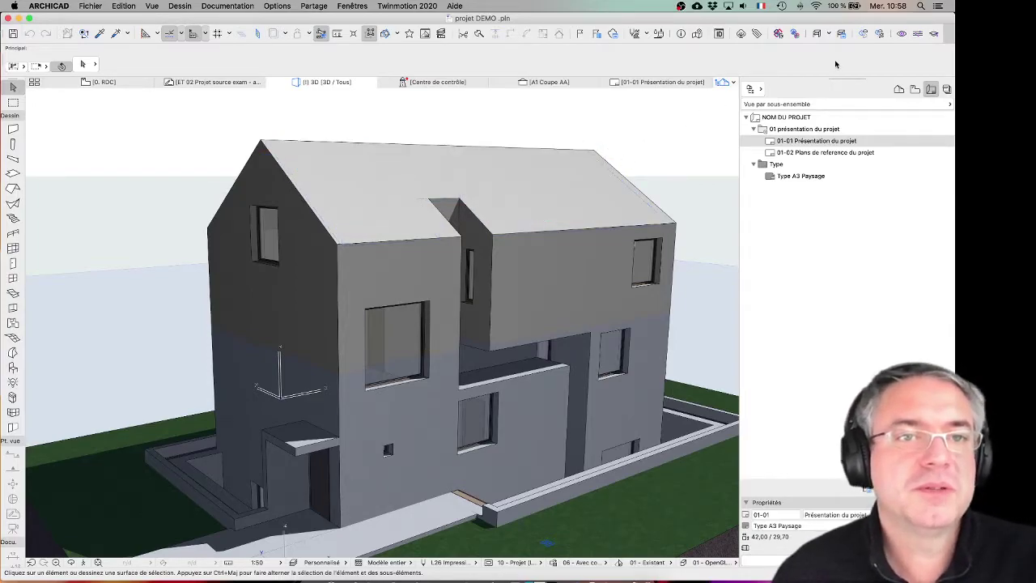
click(917, 33)
drag(791, 318, 713, 276)
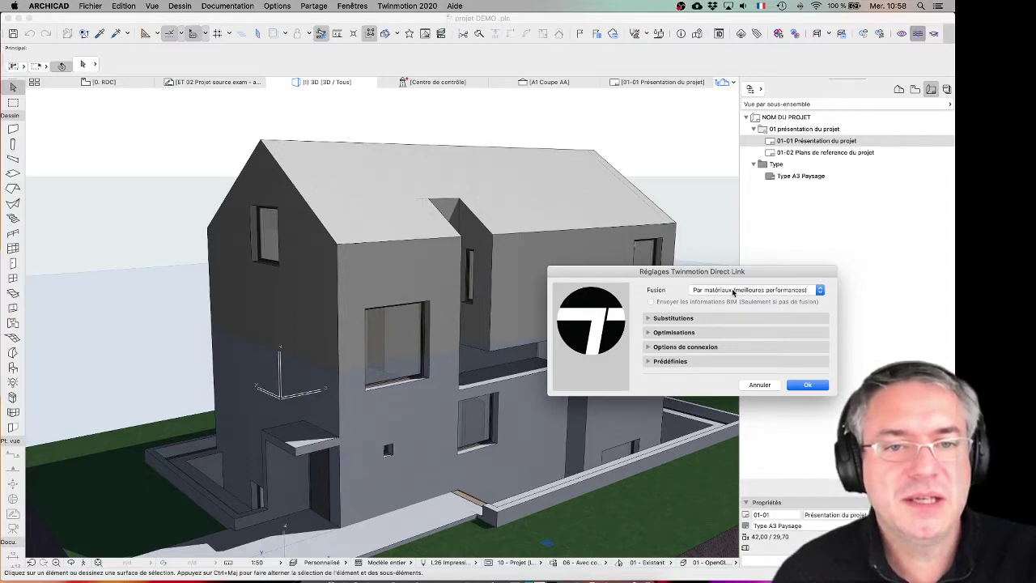
click(733, 292)
click(736, 290)
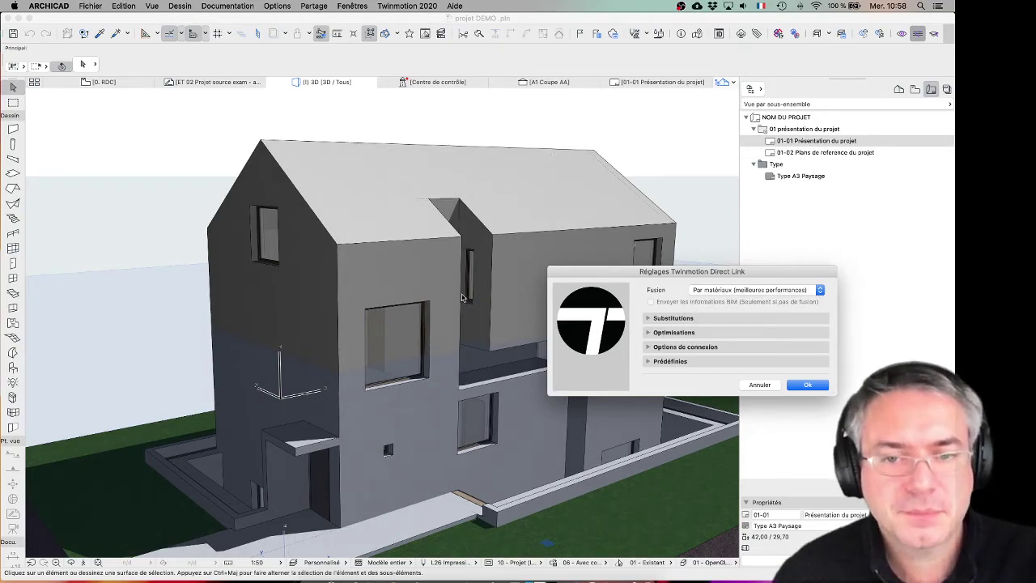
Review the Direct Link optimisation options, including the size limit for excluding small objects, and accept the settings
click(649, 333)
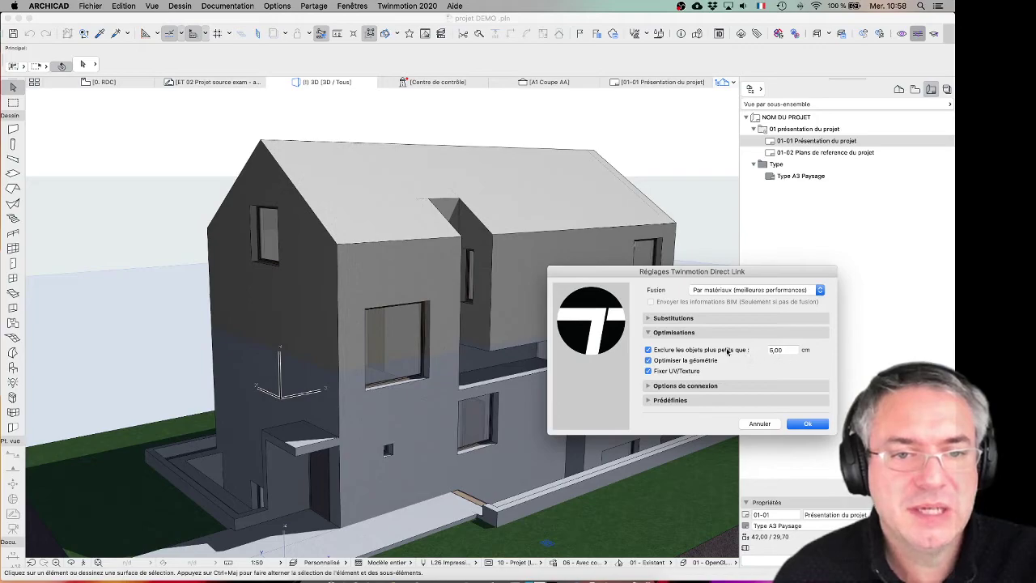
double_click(781, 350)
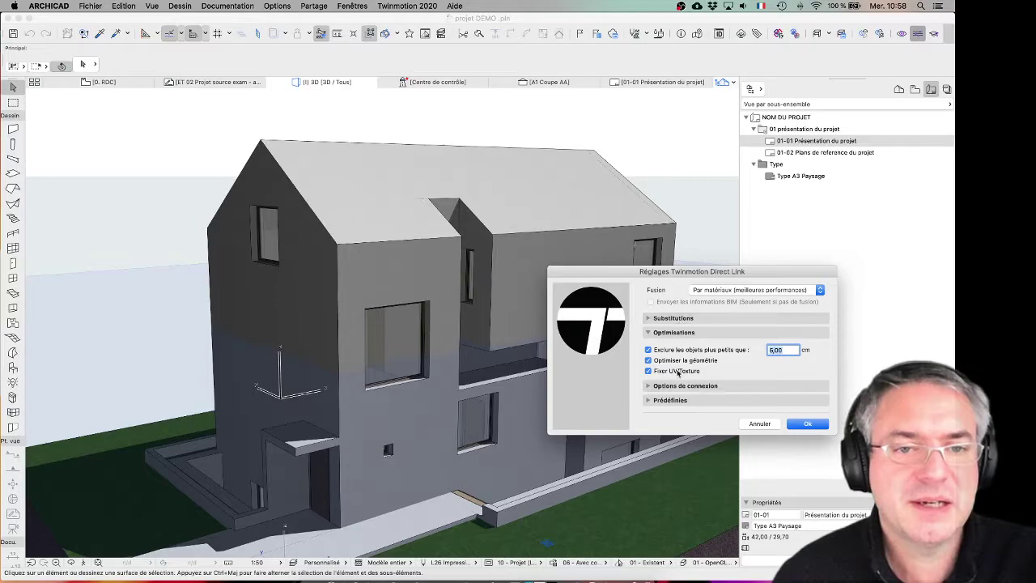
click(671, 387)
click(671, 388)
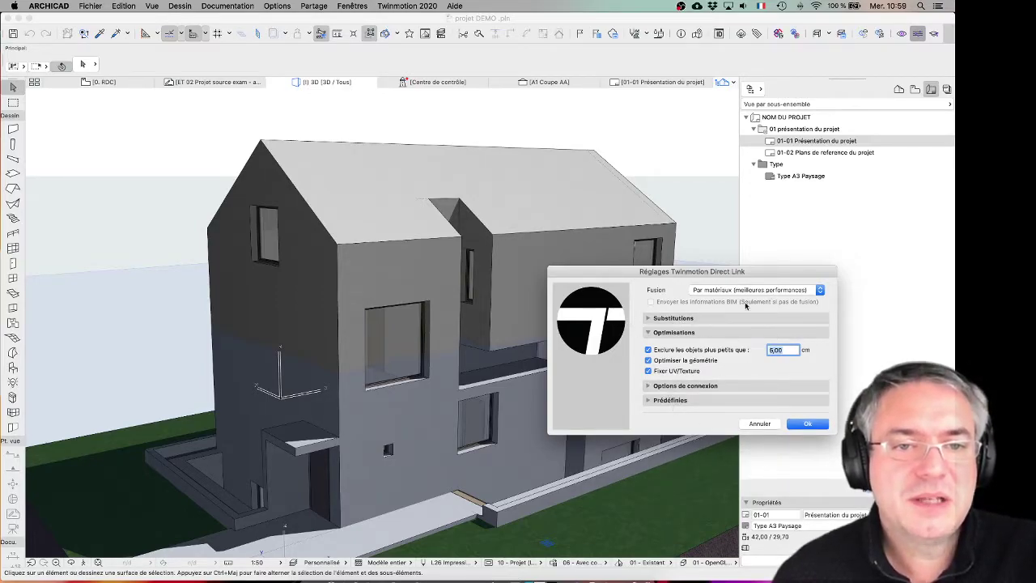
click(795, 422)
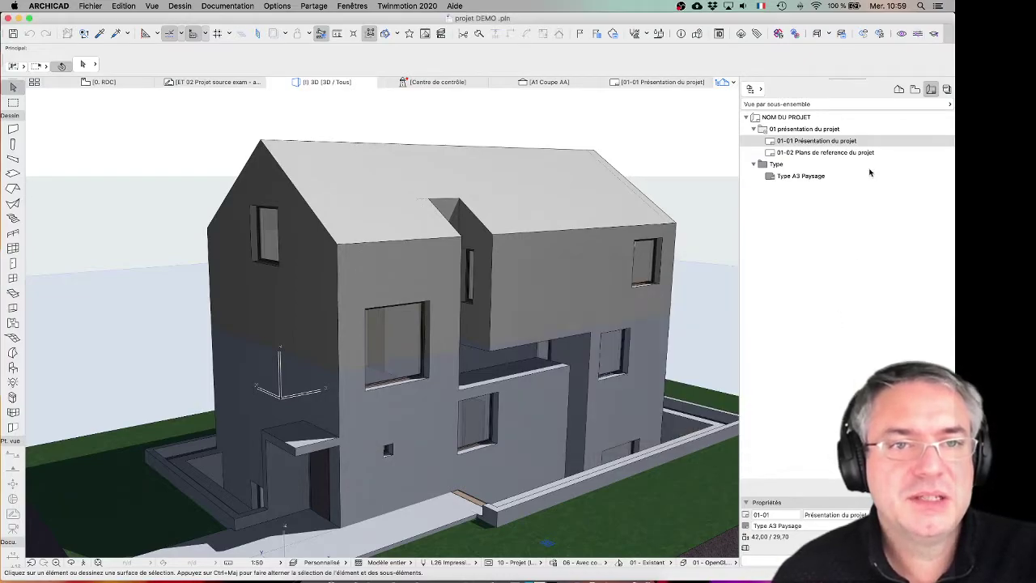
Synchronise the model to a new Twinmotion project through Direct Link and dismiss the welcome window
click(902, 34)
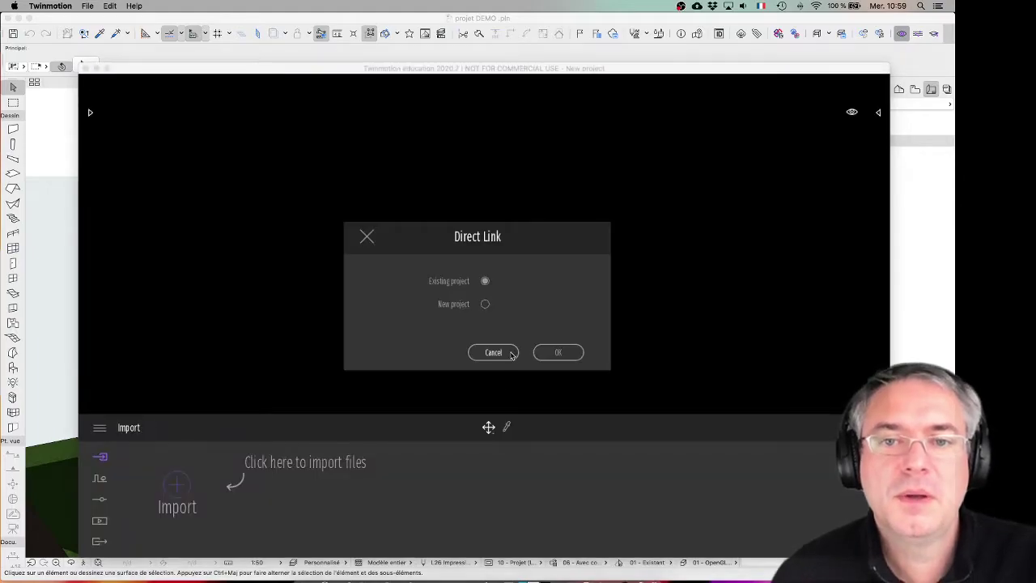
click(484, 305)
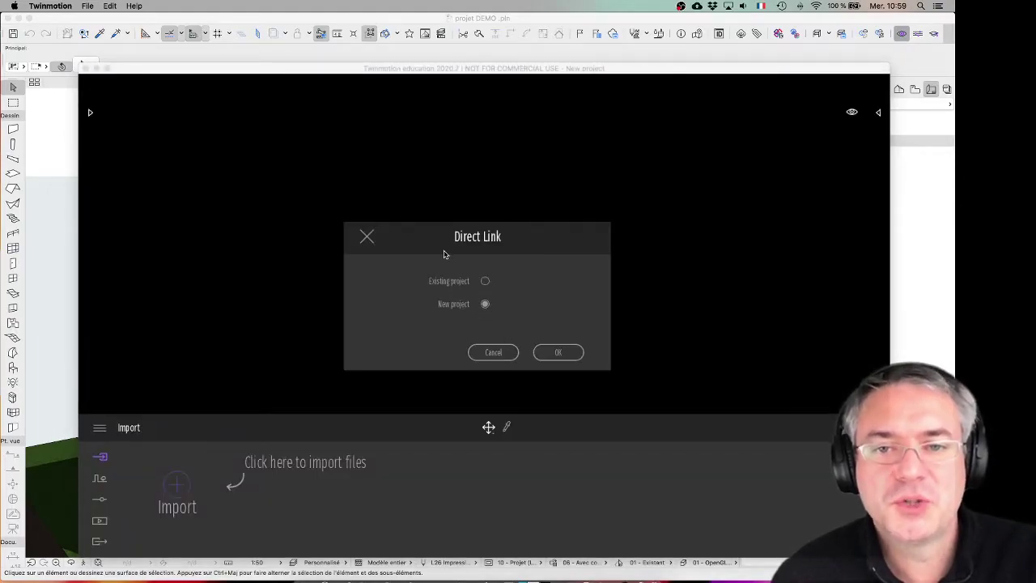
click(558, 352)
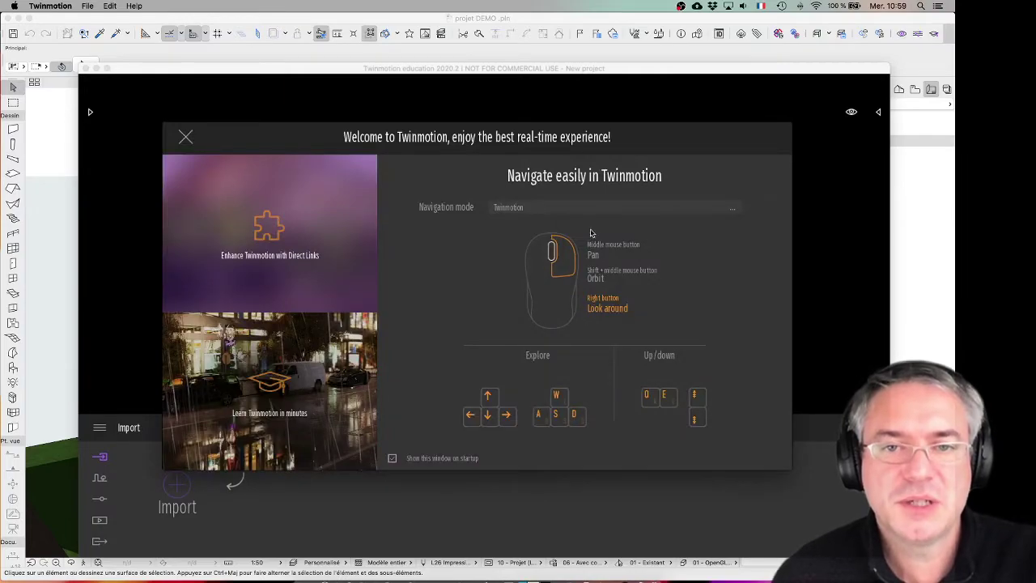
click(186, 138)
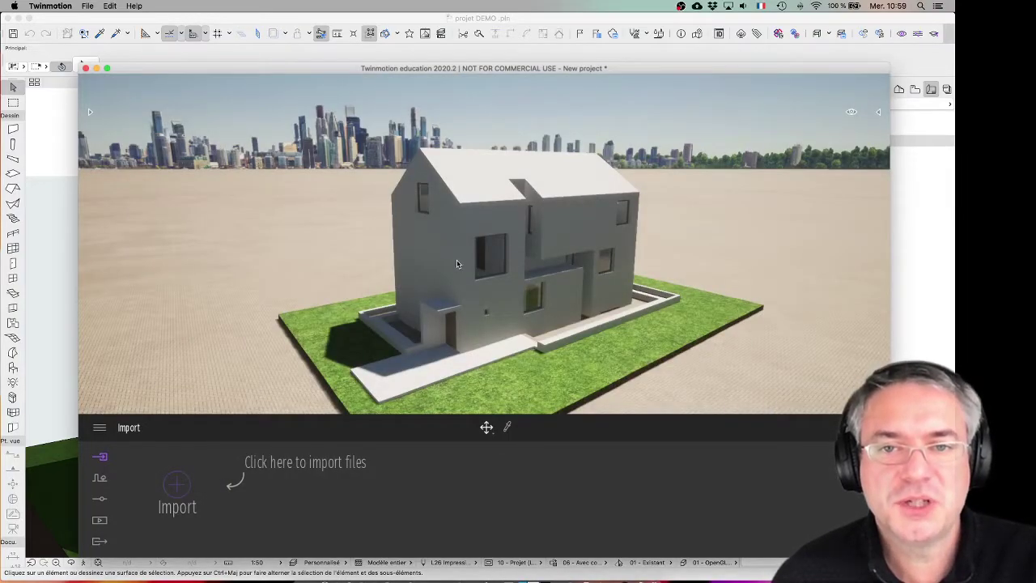
Inspect the imported house in Twinmotion from above, close up and around its facades
middle_drag(458, 264, 421, 287)
shift+middle_drag(486, 223, 502, 208)
scroll(496, 214, up, 8)
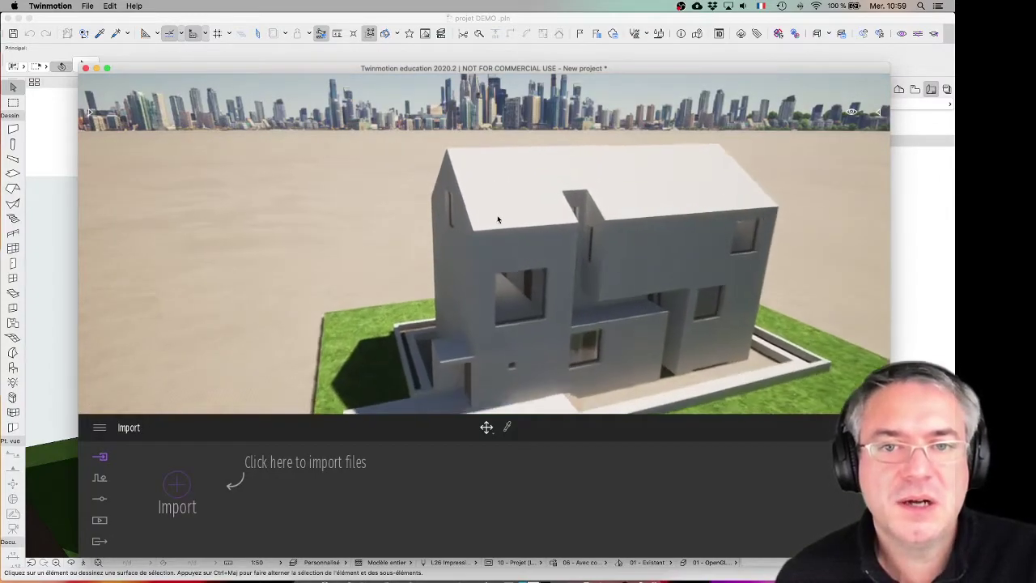
scroll(501, 215, down, 5)
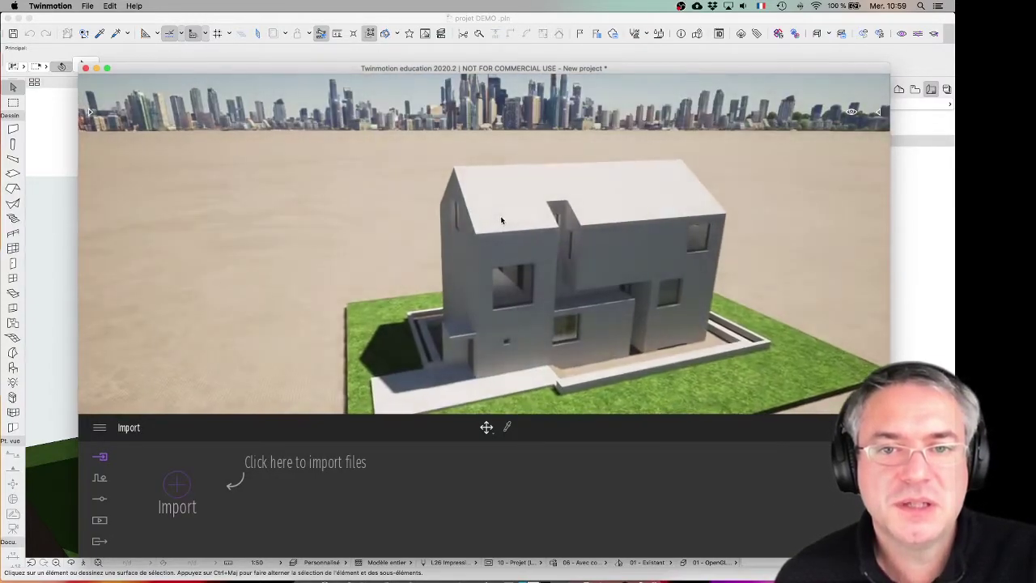
scroll(500, 216, up, 3)
scroll(498, 217, up, 5)
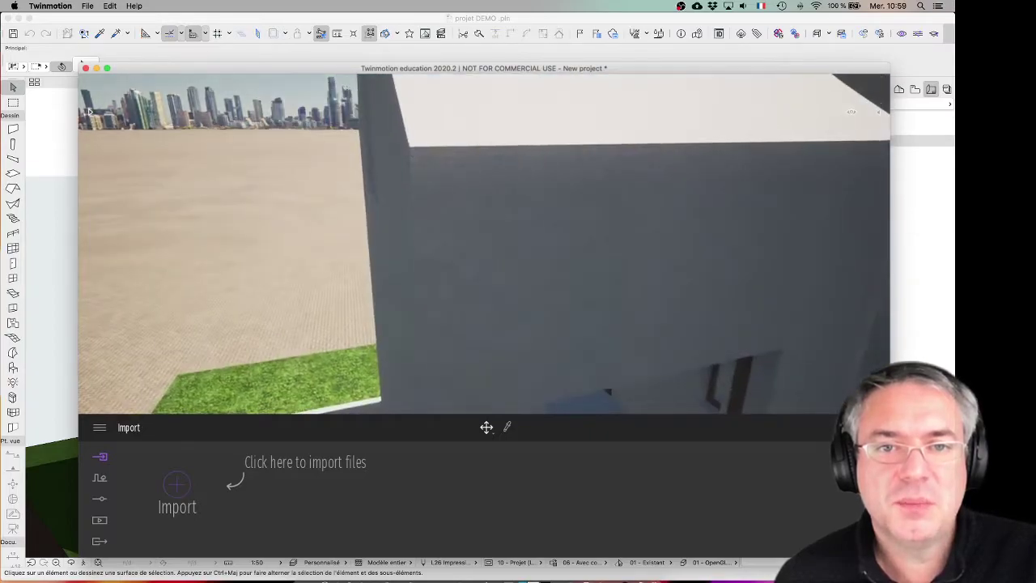
middle_drag(498, 217, 567, 110)
shift+middle_drag(526, 231, 526, 263)
scroll(505, 227, down, 5)
shift+middle_drag(559, 174, 512, 385)
scroll(507, 162, up, 8)
middle_drag(516, 132, 705, 241)
scroll(728, 270, down, 4)
shift+middle_drag(735, 278, 258, 357)
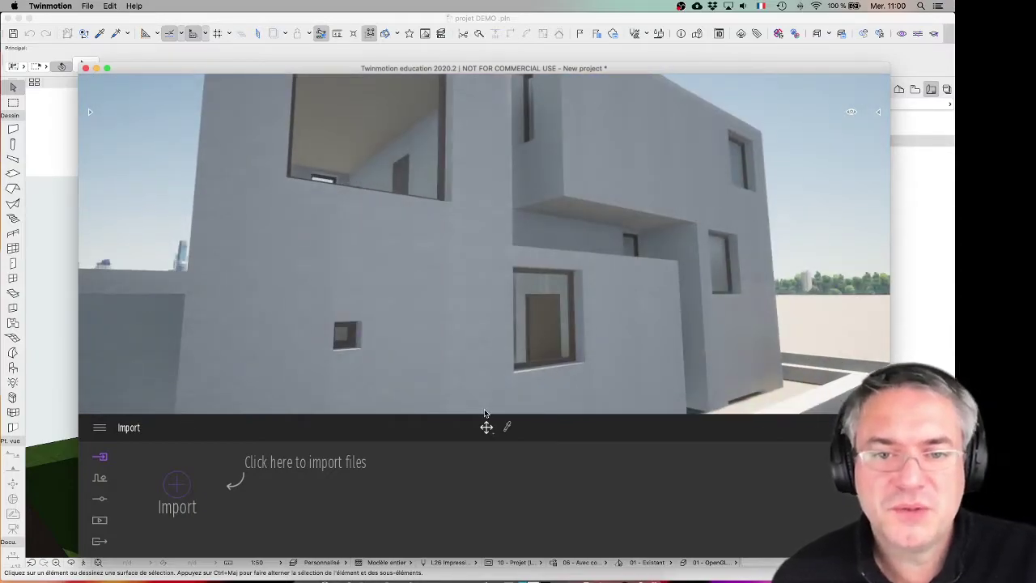
Pick the facade's plaster material, open the Concrete material library and apply Bare concrete 03 to the walls
click(510, 427)
click(428, 399)
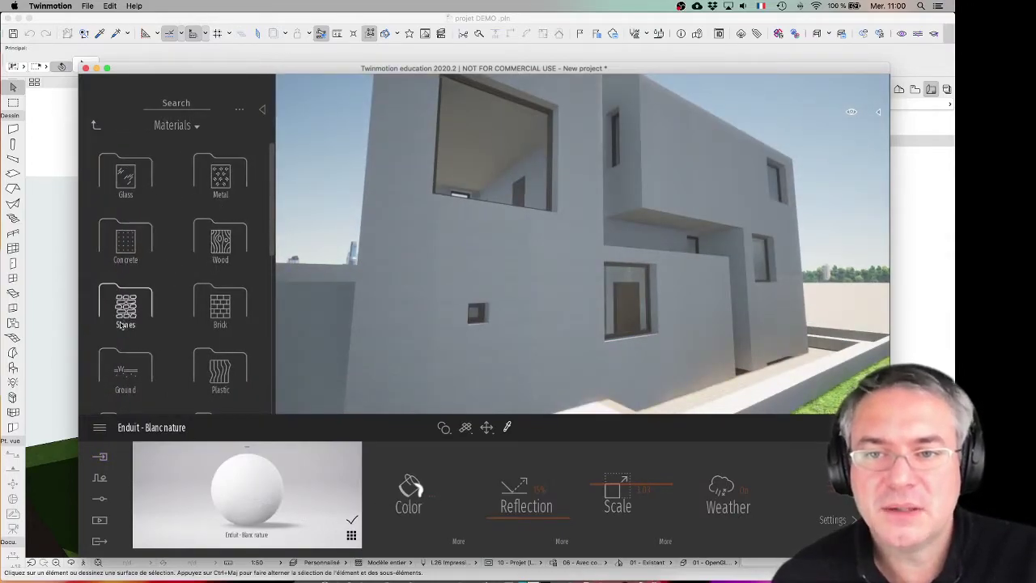
scroll(179, 275, down, 1)
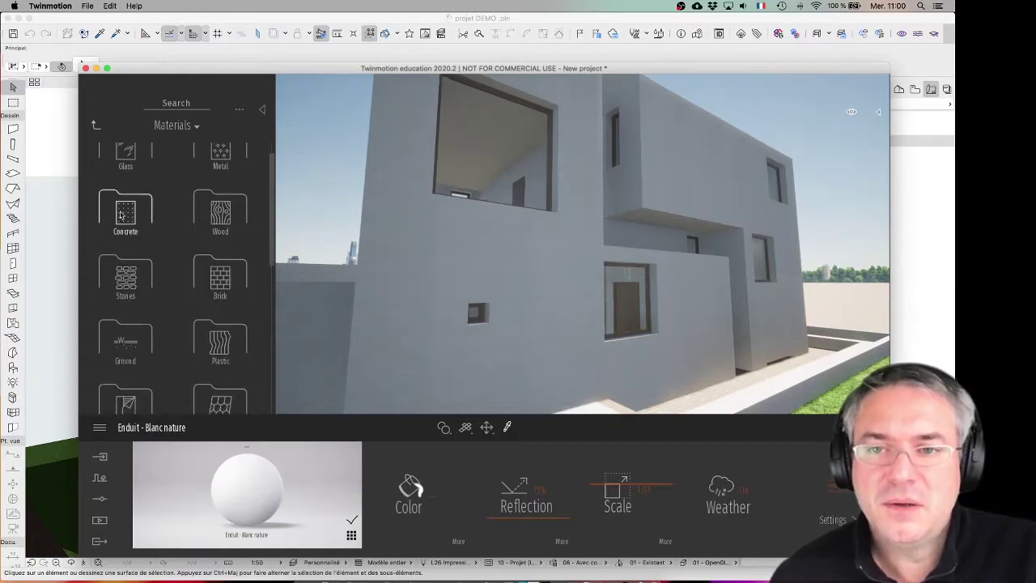
click(120, 214)
drag(120, 234, 553, 280)
Try Bare concrete 01, Fine concrete 01 and Exposed aggregate concrete 01 on the facade walls
mouse_move(159, 178)
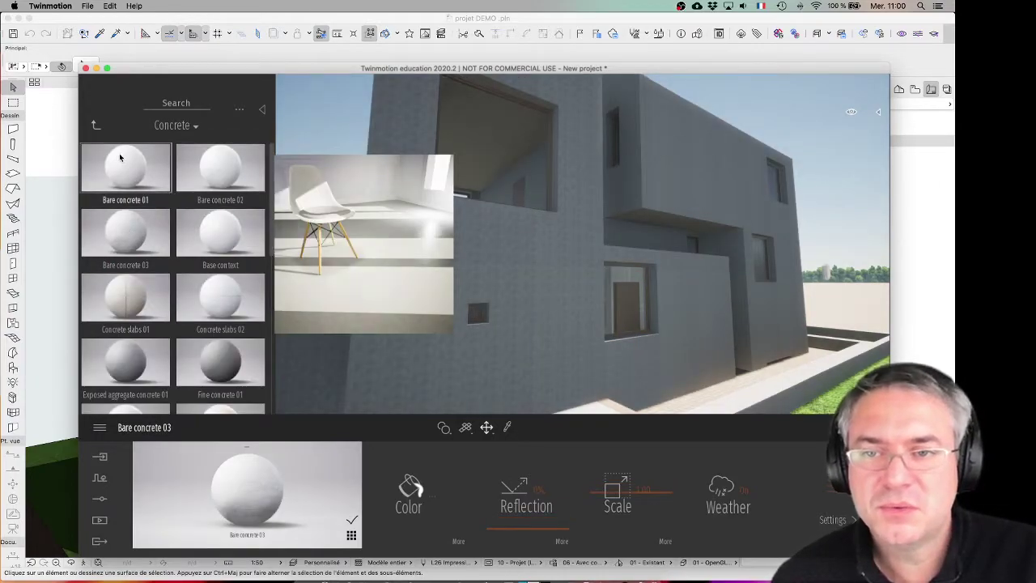
drag(121, 161, 569, 260)
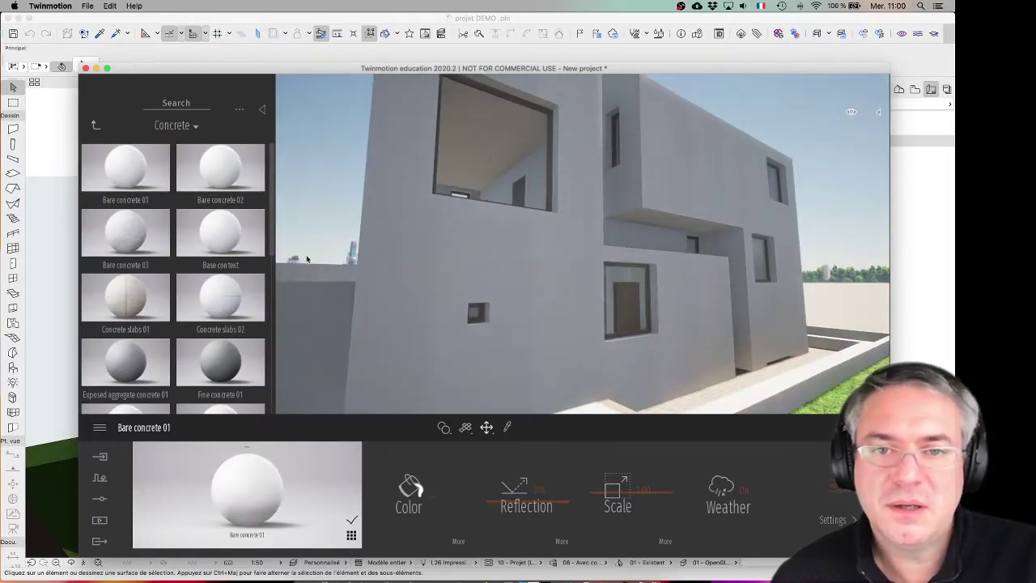
mouse_move(199, 315)
drag(219, 359, 447, 365)
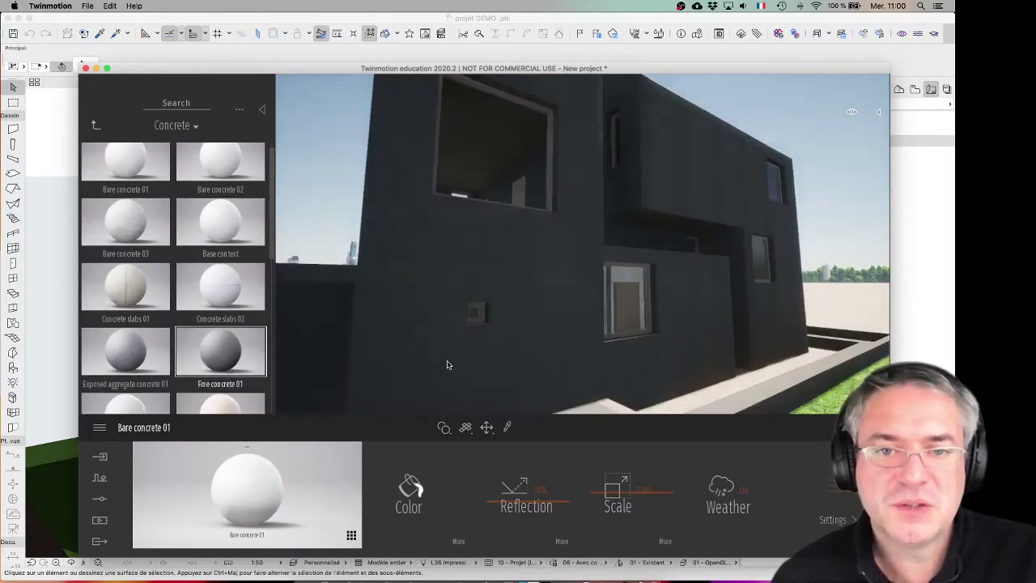
drag(128, 356, 390, 348)
Apply Concrete slabs 01 to the facade walls and inspect the texture up close and from a distance
drag(109, 254, 434, 291)
middle_drag(569, 267, 514, 284)
right_drag(532, 264, 468, 281)
scroll(532, 264, up, 5)
scroll(531, 264, down, 10)
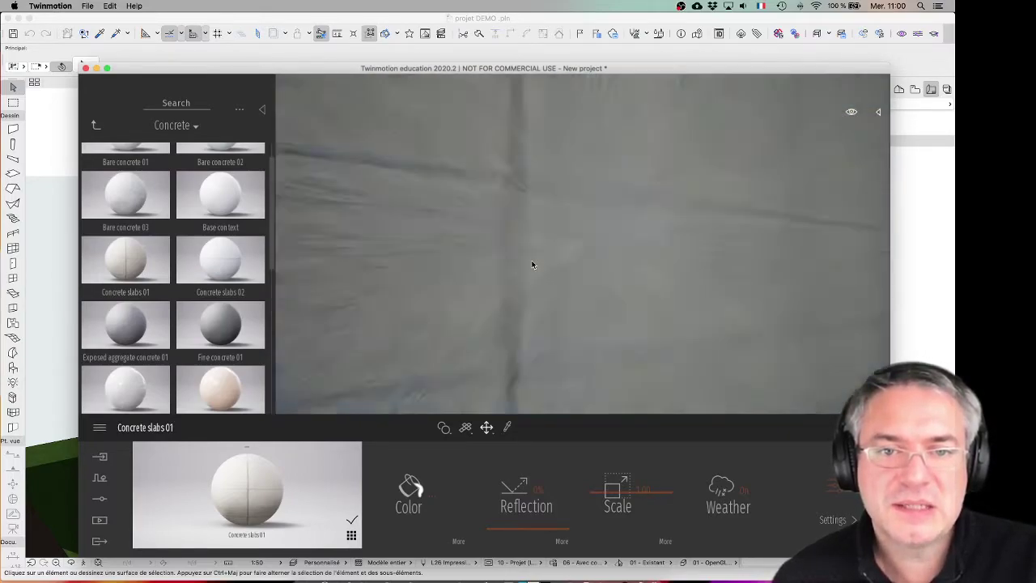
scroll(532, 264, down, 10)
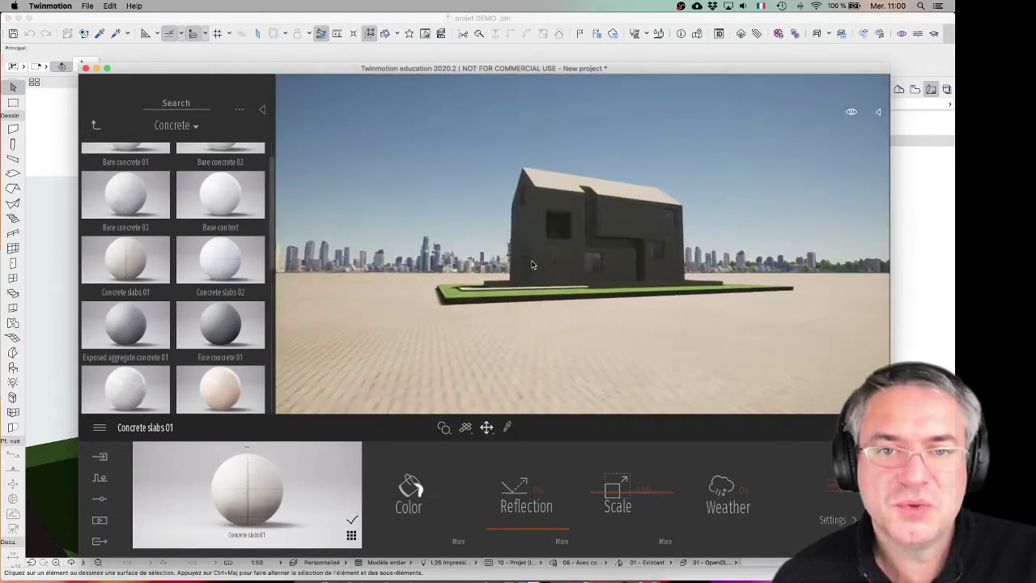
scroll(532, 264, up, 10)
scroll(532, 264, down, 10)
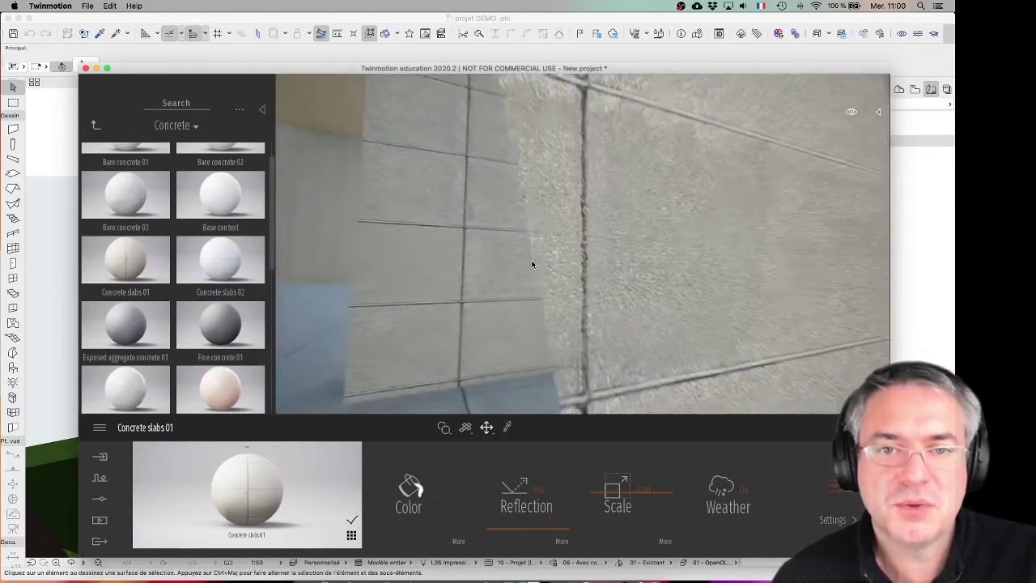
scroll(531, 263, down, 10)
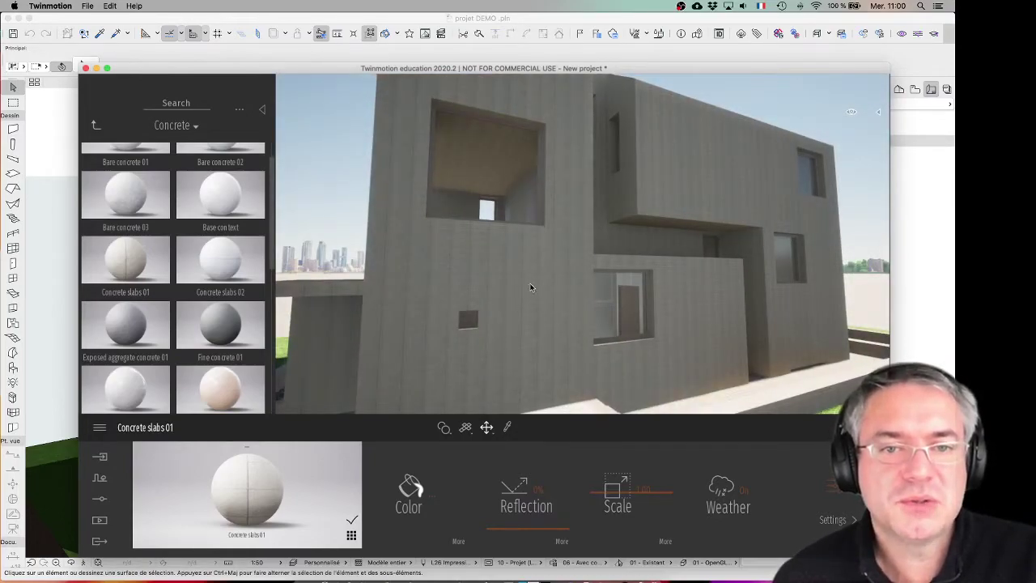
scroll(530, 287, down, 3)
middle_drag(543, 281, 560, 343)
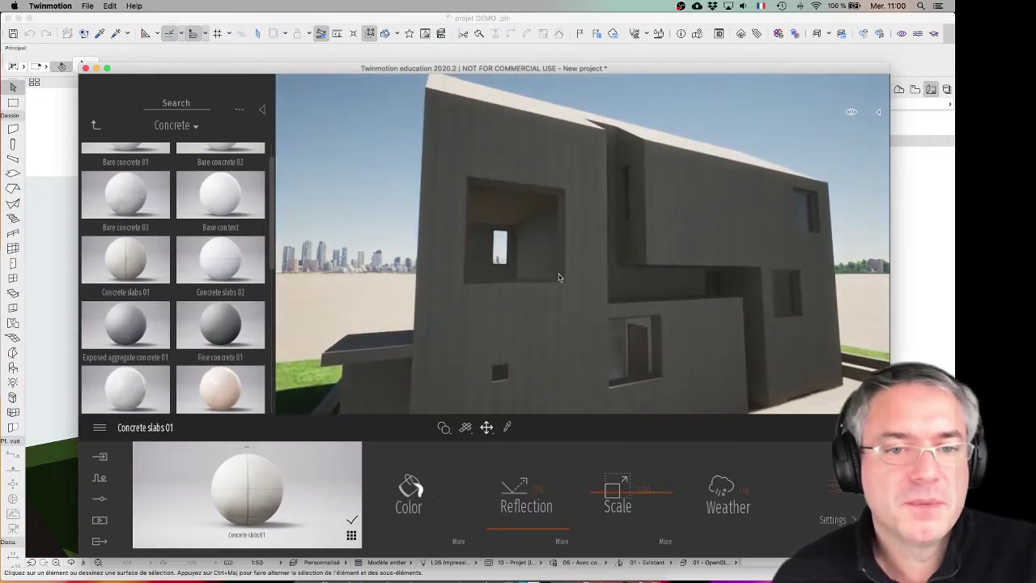
Enlarge the texture scale of the Concrete slabs 01 material and open its additional settings while checking the facade
drag(624, 495, 628, 464)
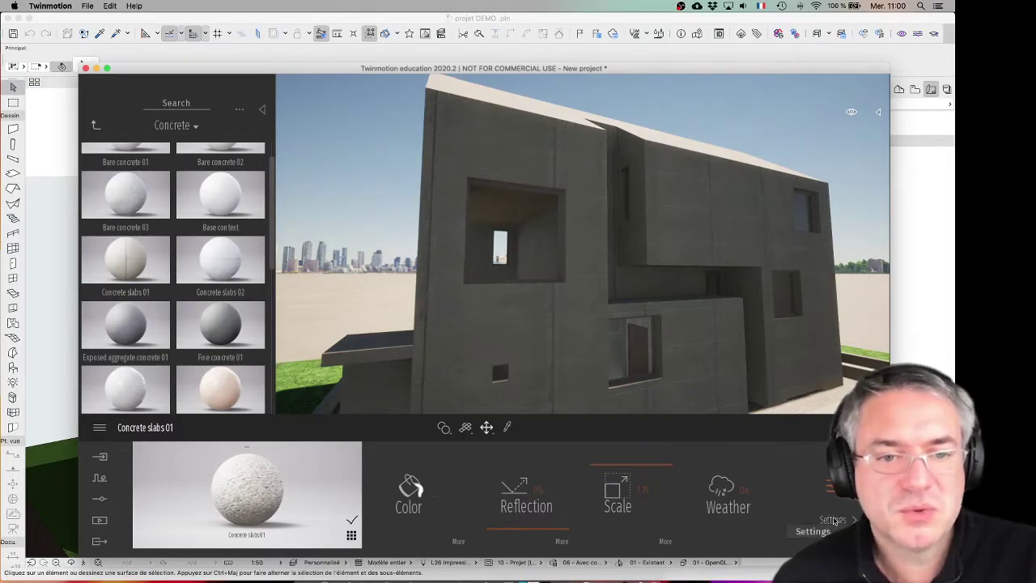
click(835, 520)
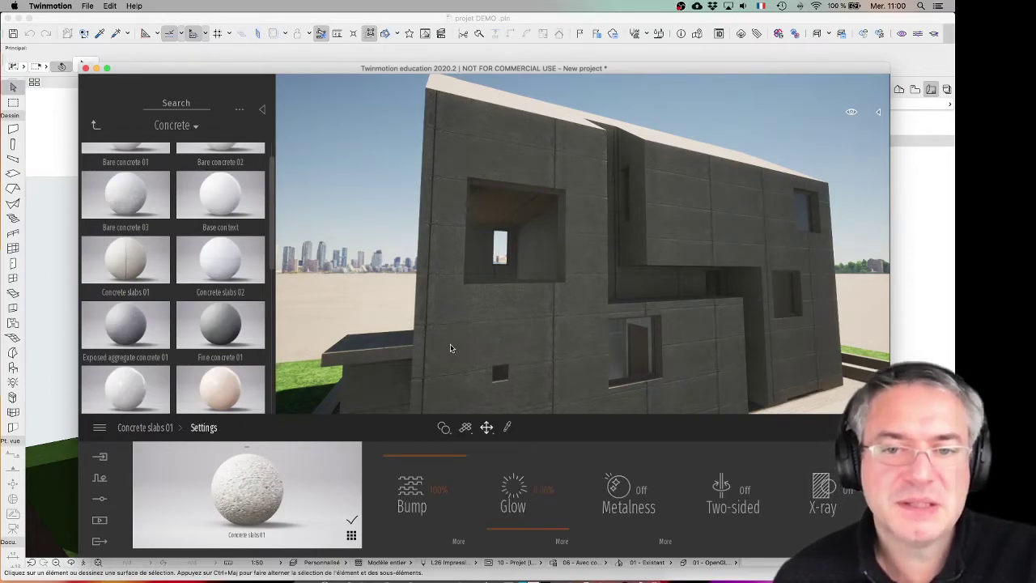
drag(565, 327, 539, 310)
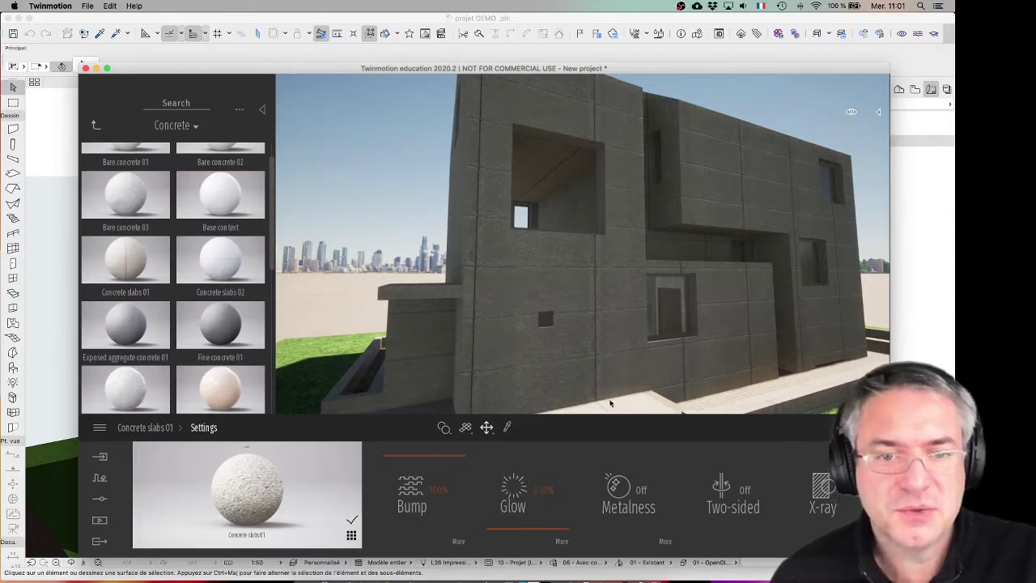
middle_drag(503, 336, 469, 300)
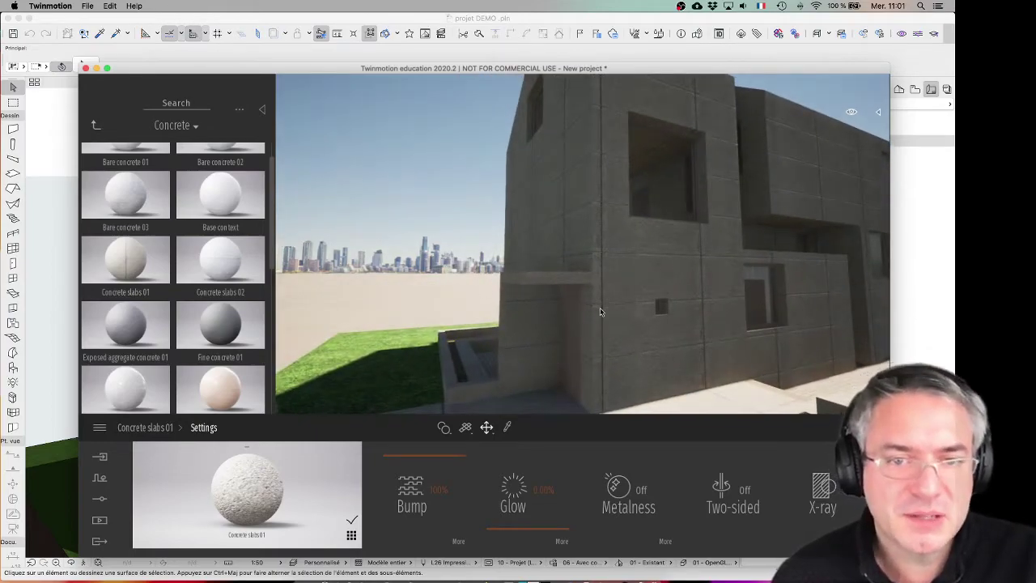
middle_drag(684, 126, 599, 222)
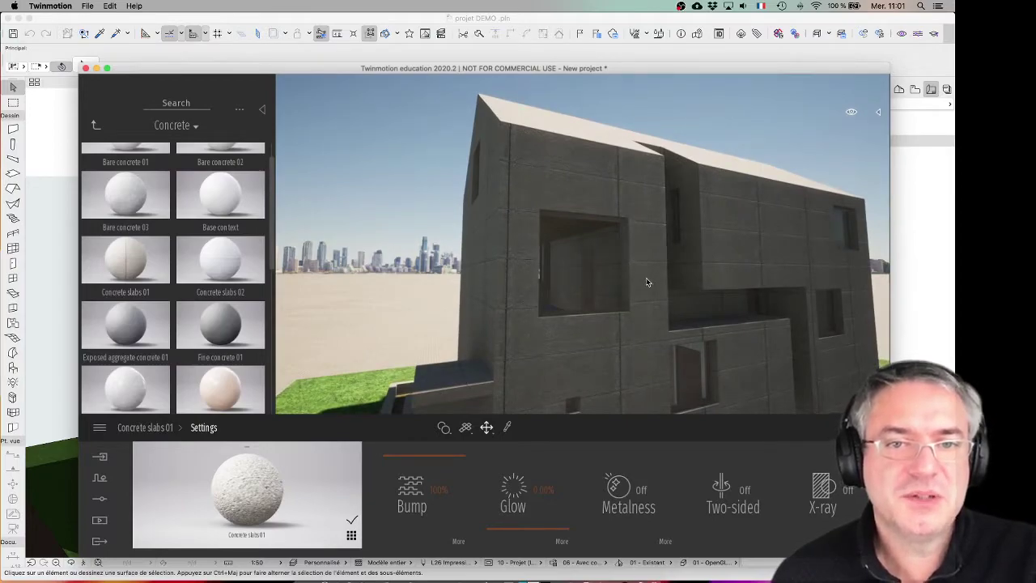
scroll(646, 283, down, 5)
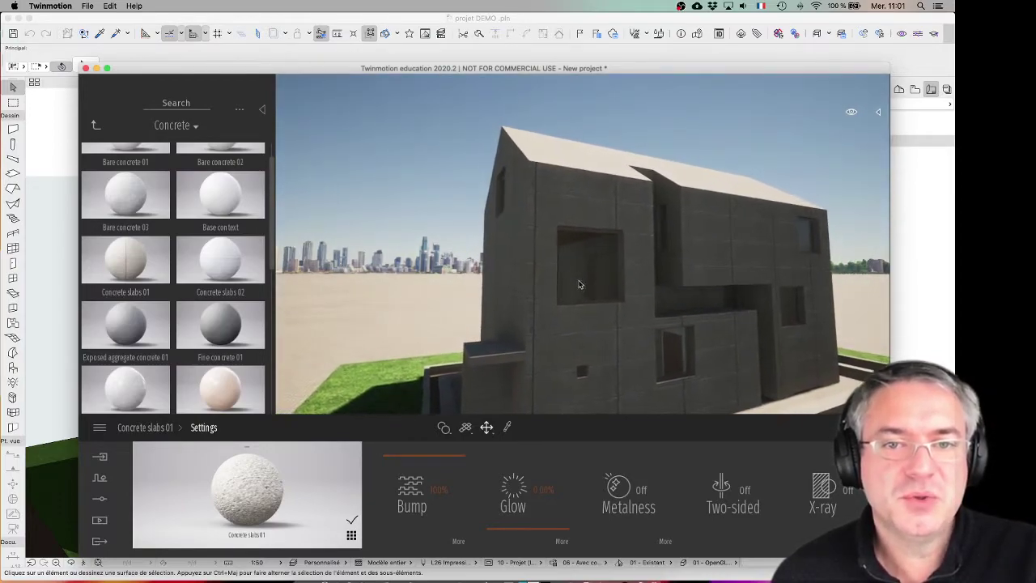
middle_drag(512, 325, 533, 325)
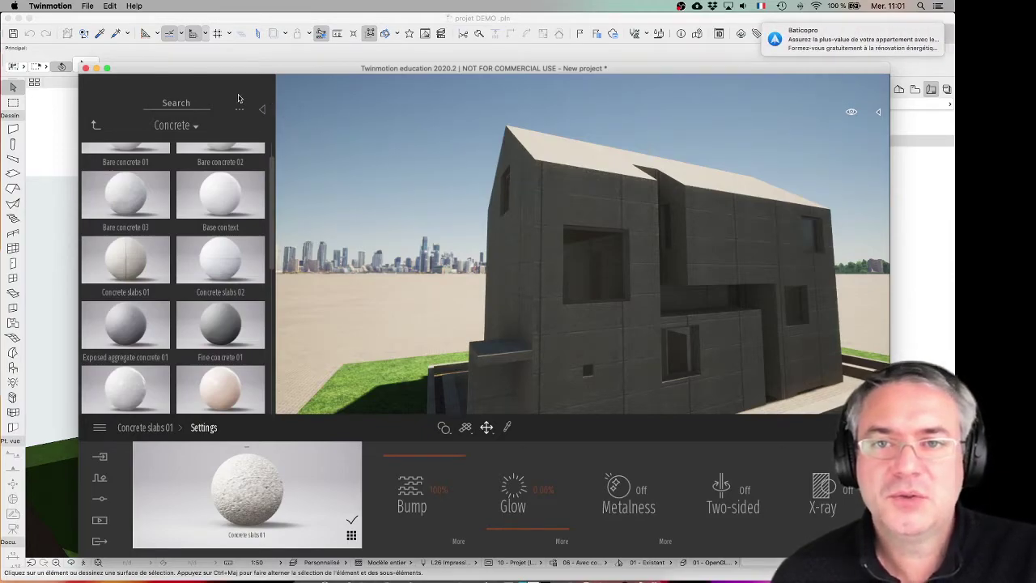
Close the Twinmotion project without saving and return to ARCHICAD
drag(240, 77, 253, 77)
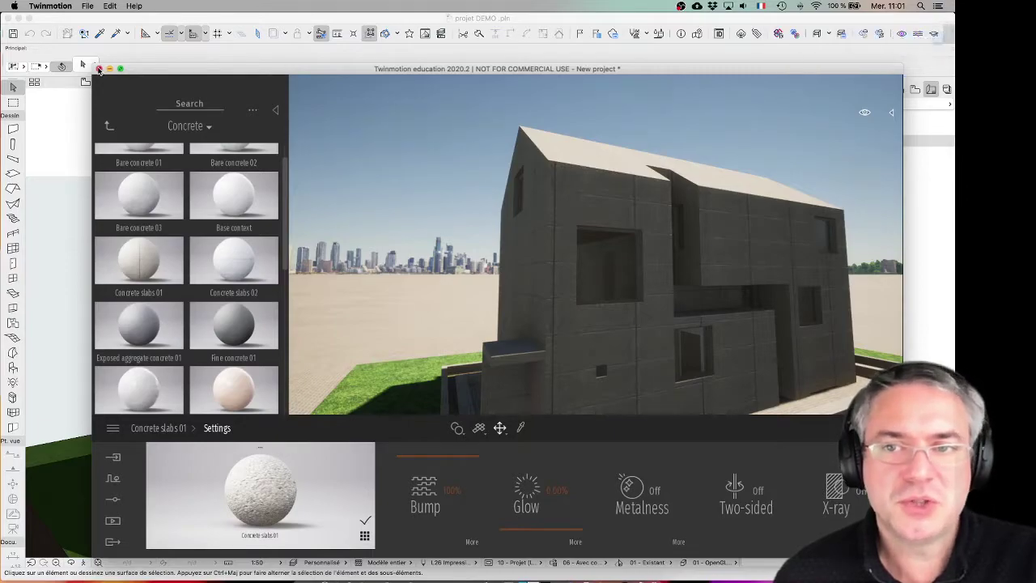
click(98, 70)
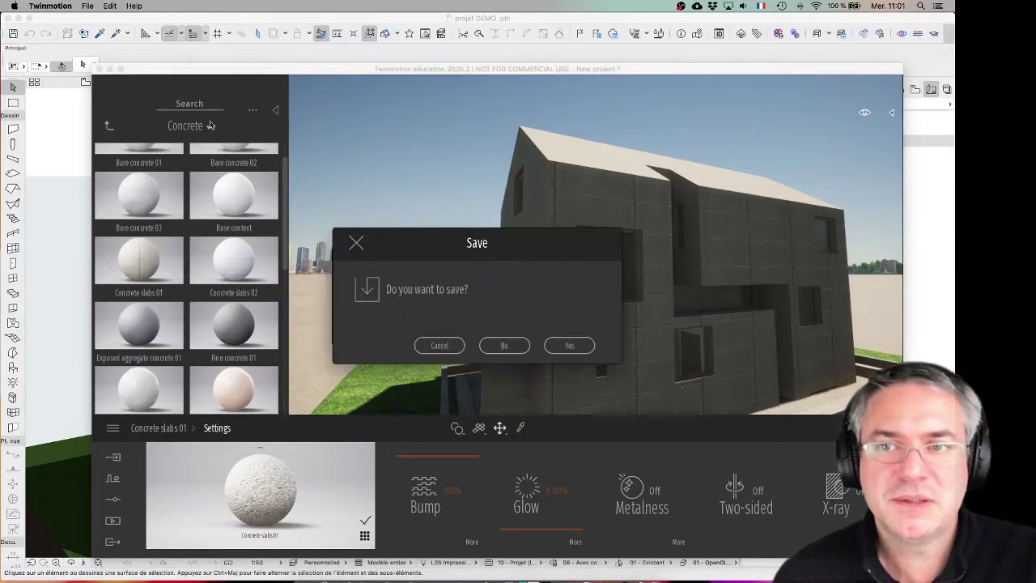
click(439, 345)
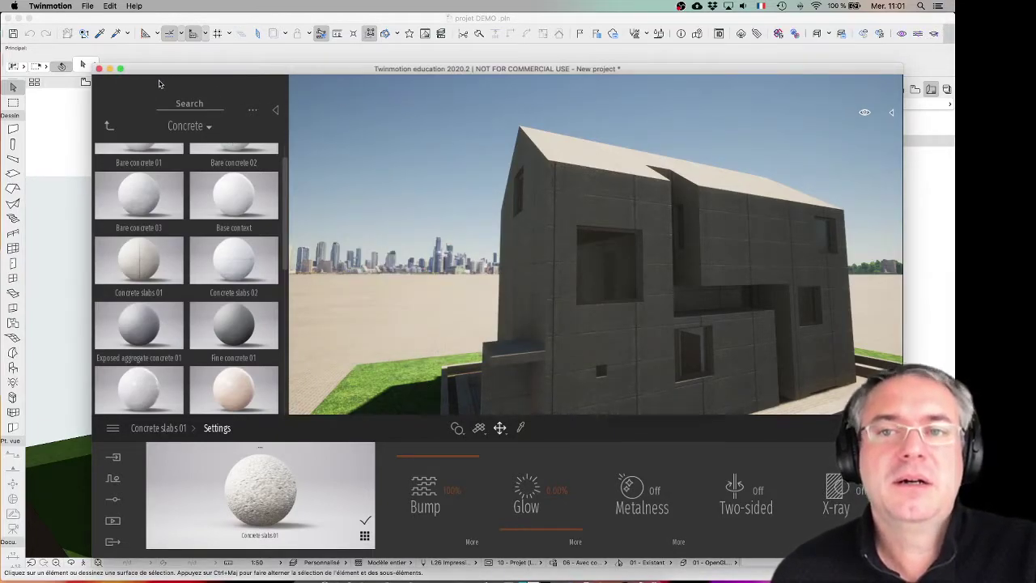
click(99, 70)
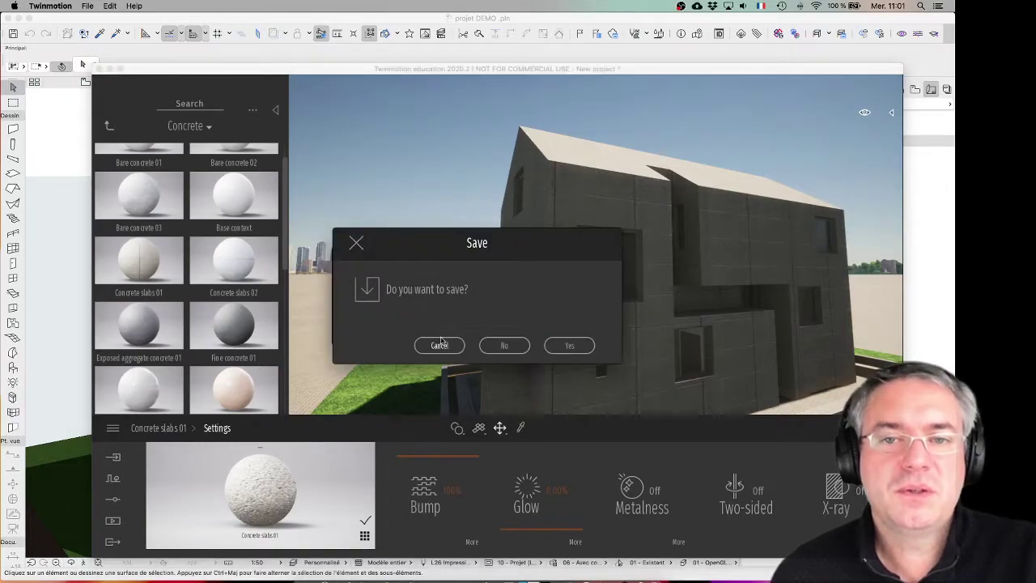
click(503, 347)
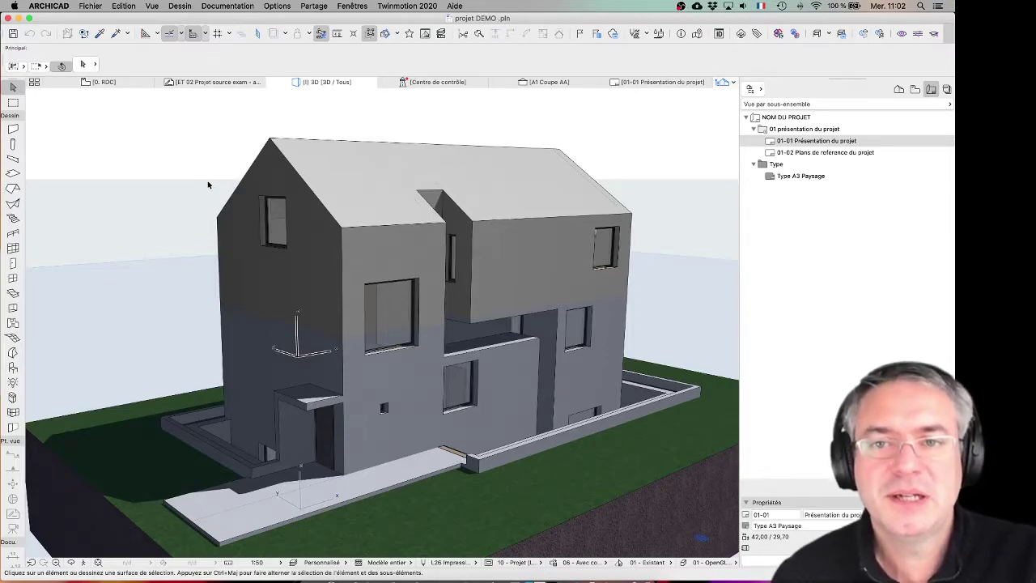
Export the 3D view as "projet DEMO" in Twinmotion 2020 format to the projet DEMO Export FBX folder, accepting the export settings
middle_drag(207, 185, 225, 182)
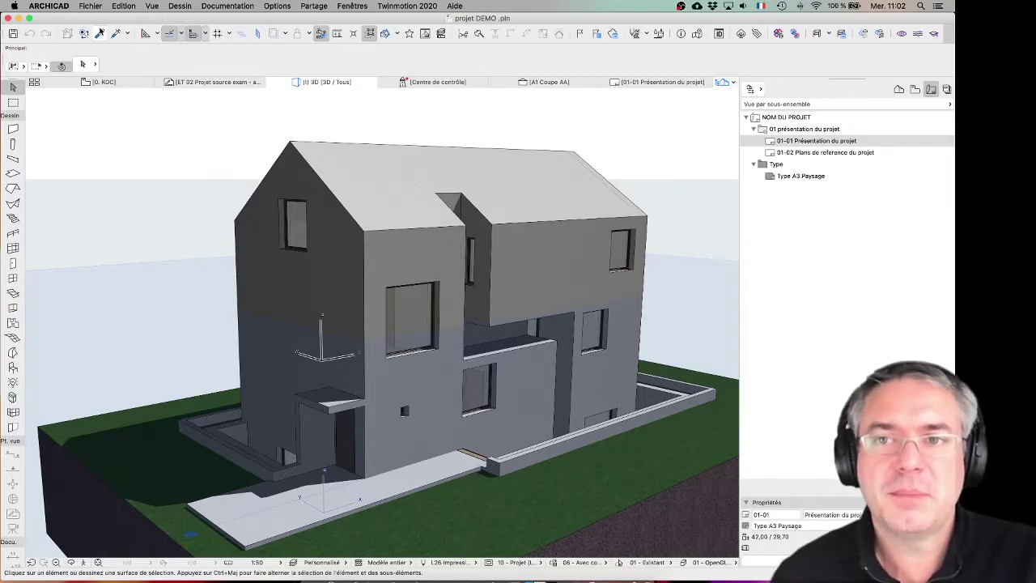
click(94, 5)
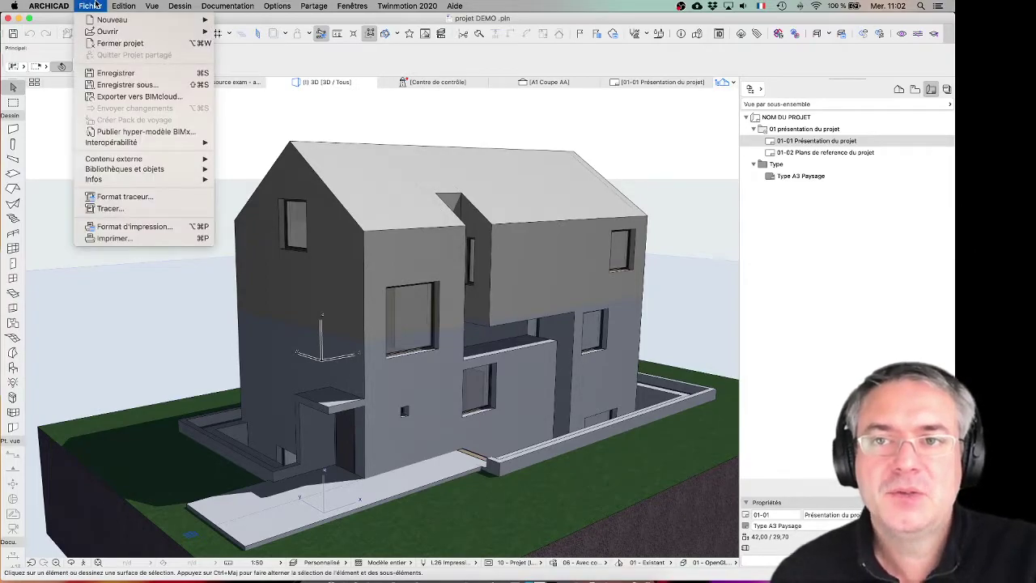
click(100, 88)
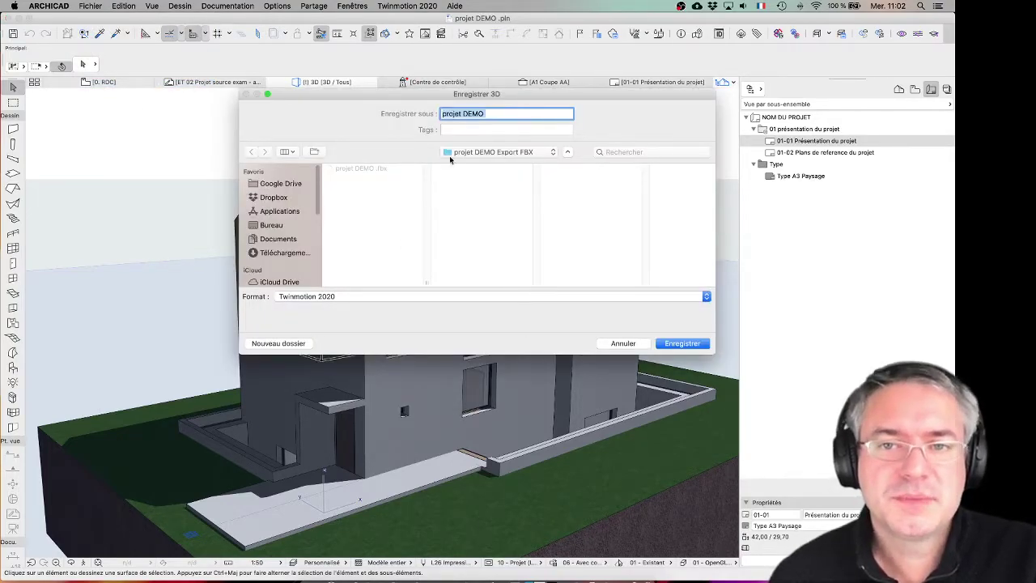
click(306, 297)
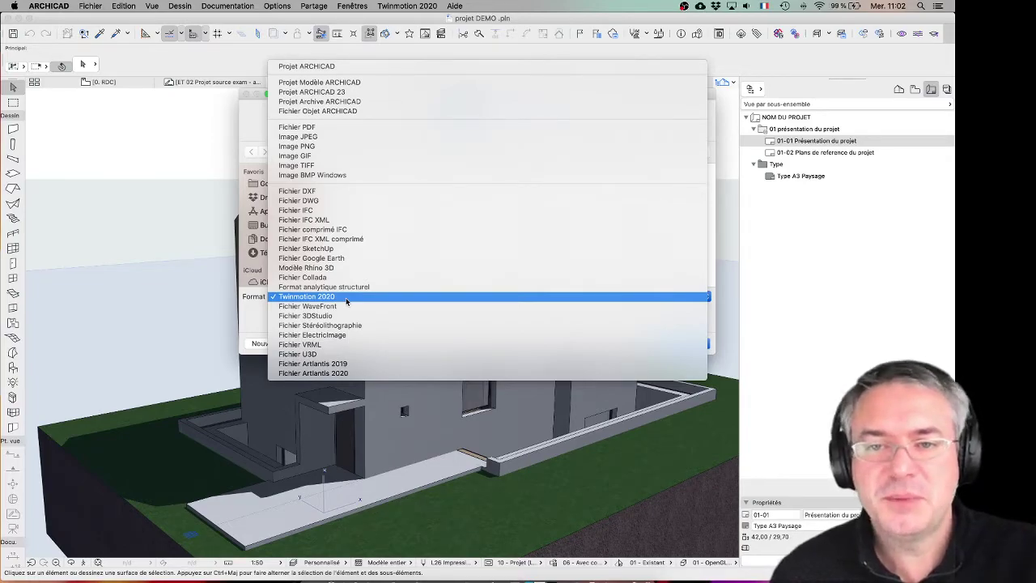
click(273, 296)
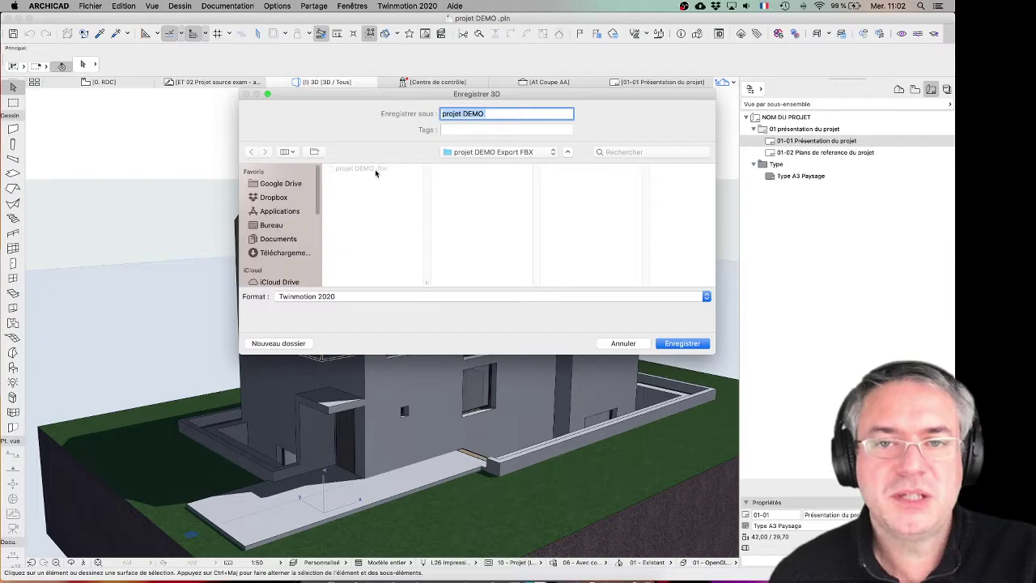
click(684, 344)
click(551, 163)
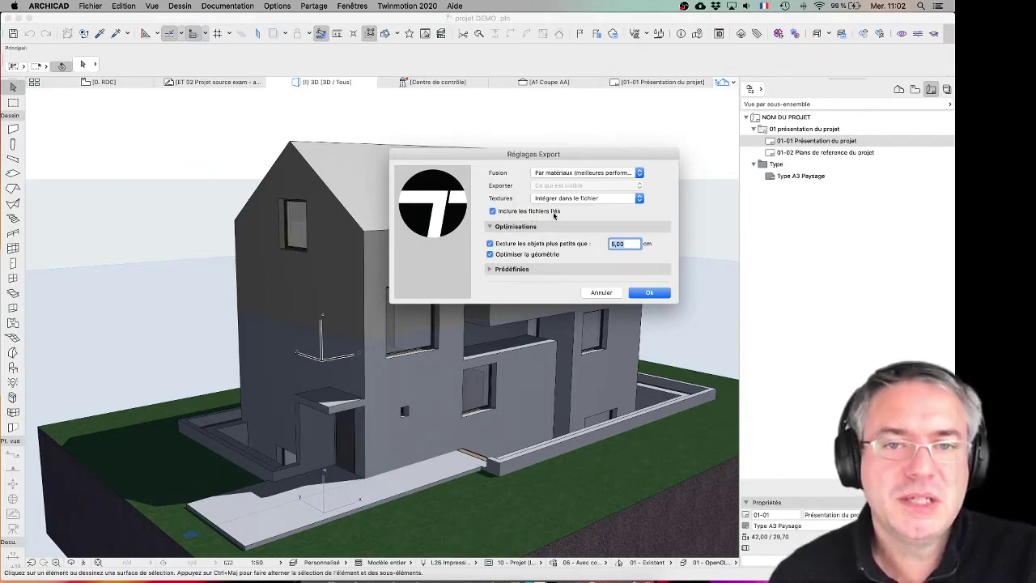
click(637, 293)
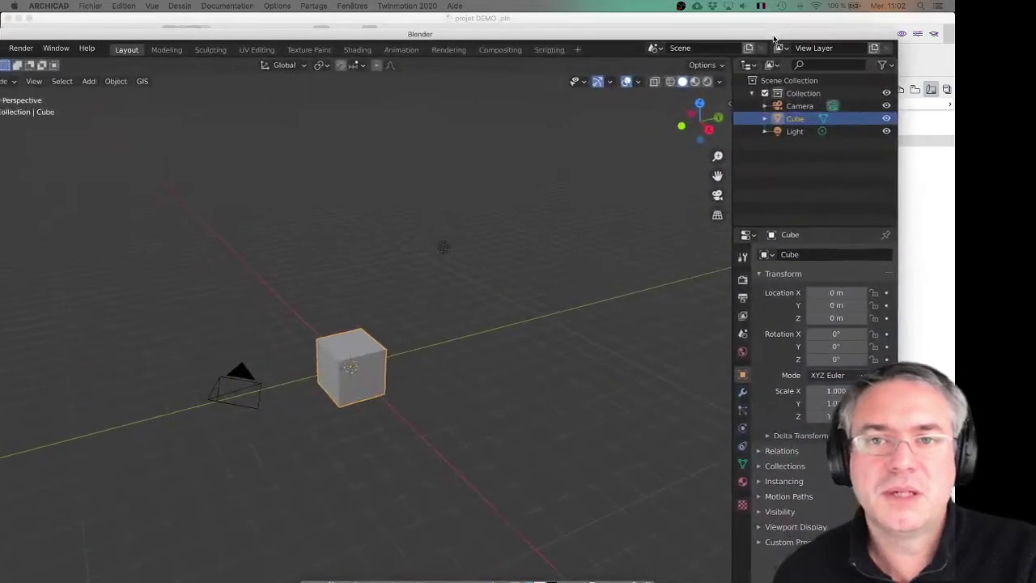
Bring ARCHICAD back to the front and quit it, saving the changes to projet DEMO
click(547, 16)
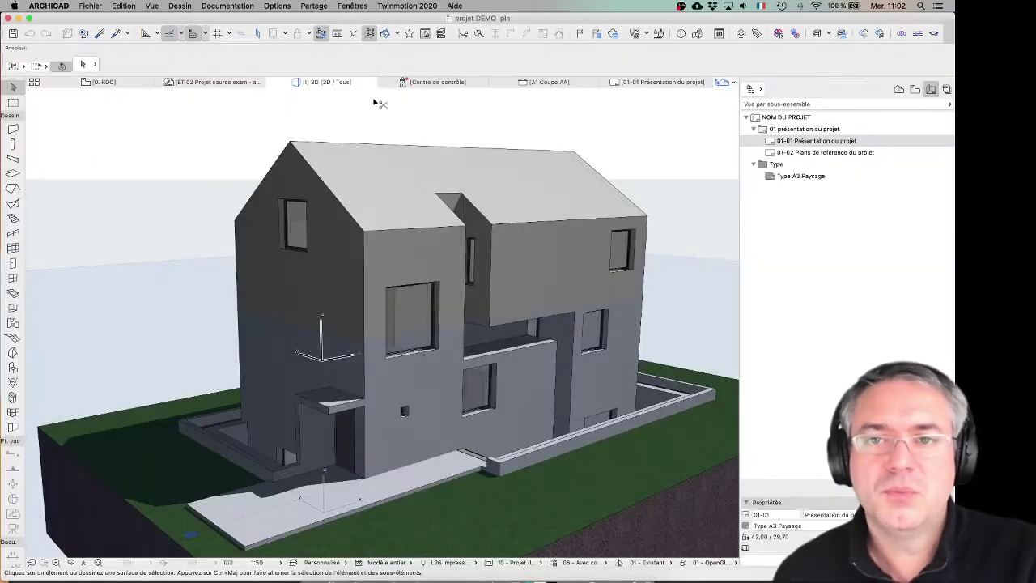
key(super+q)
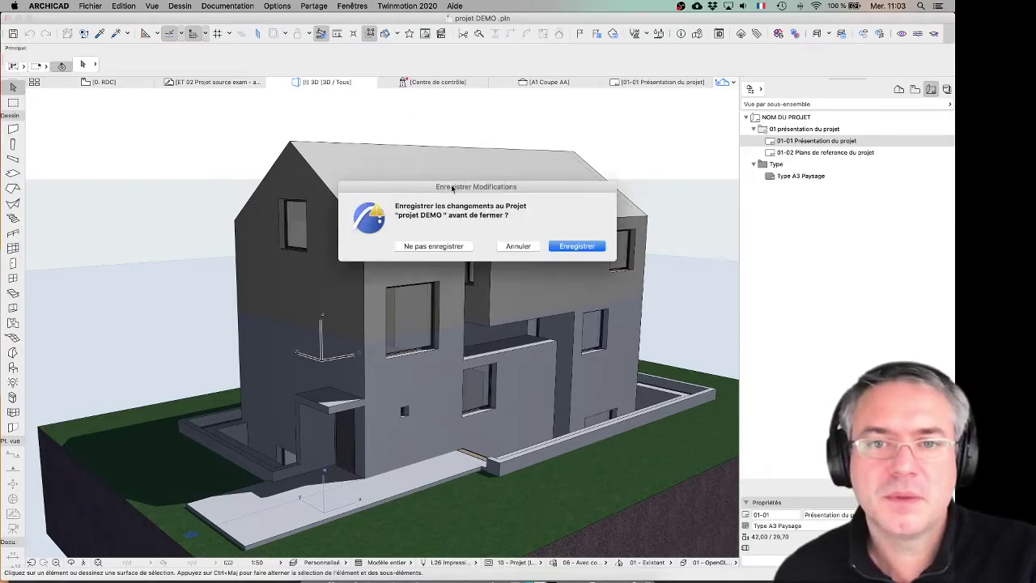
click(574, 248)
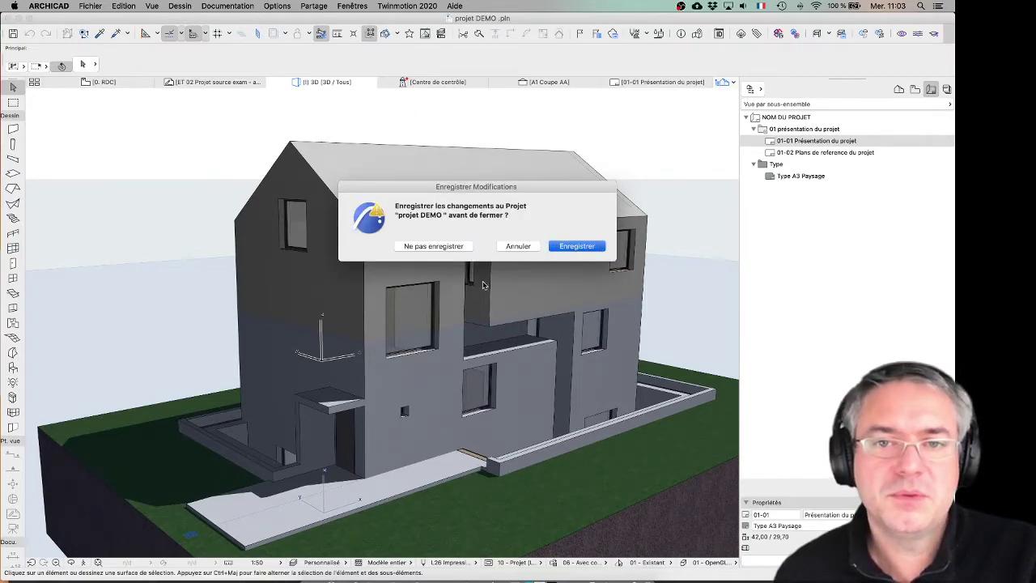
click(566, 251)
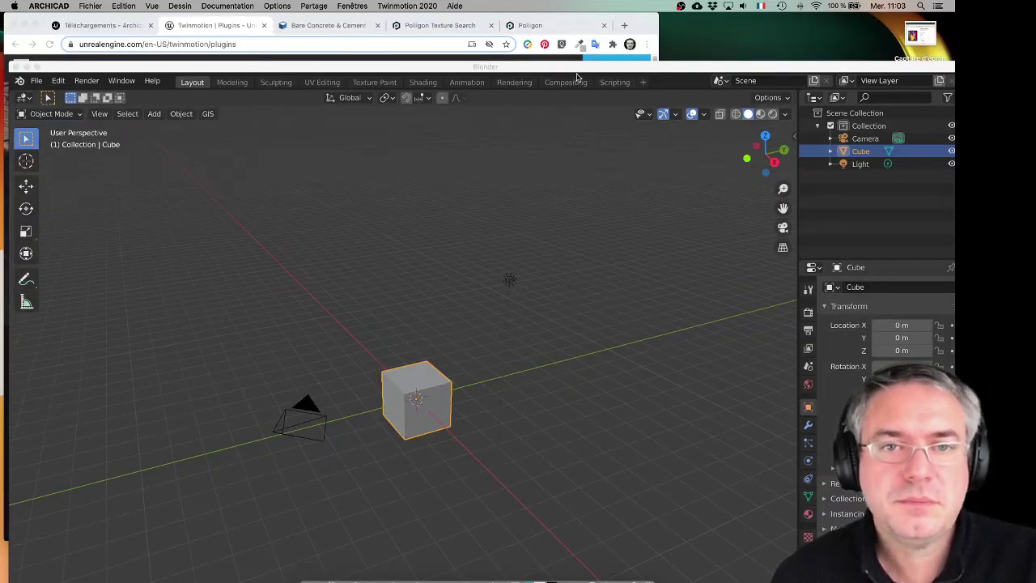
Switch to Blender and move its window so the whole interface fits on screen
drag(577, 67, 567, 18)
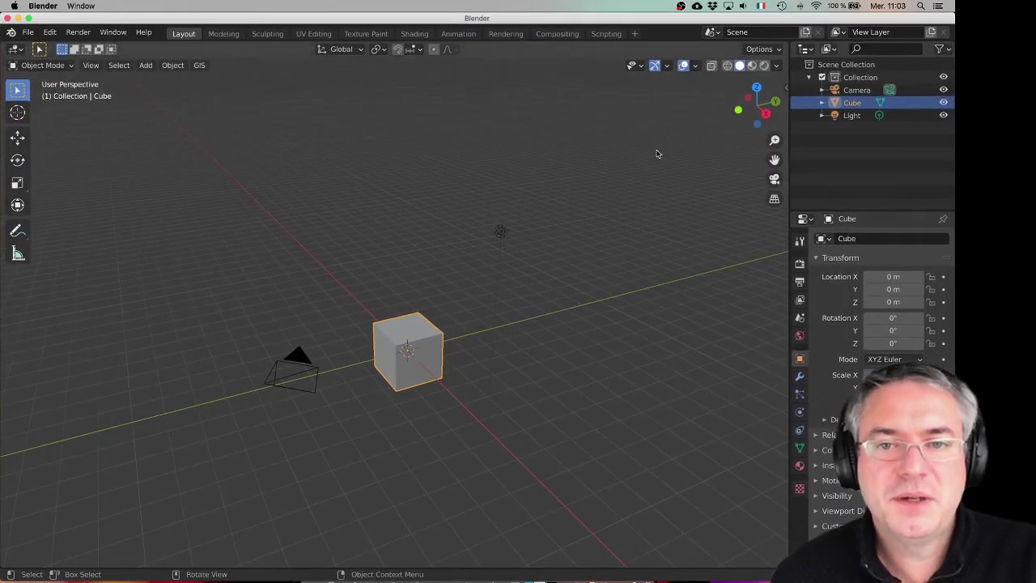
mouse_move(367, 247)
middle_down()
mouse_move(393, 248)
mouse_move(378, 240)
middle_up()
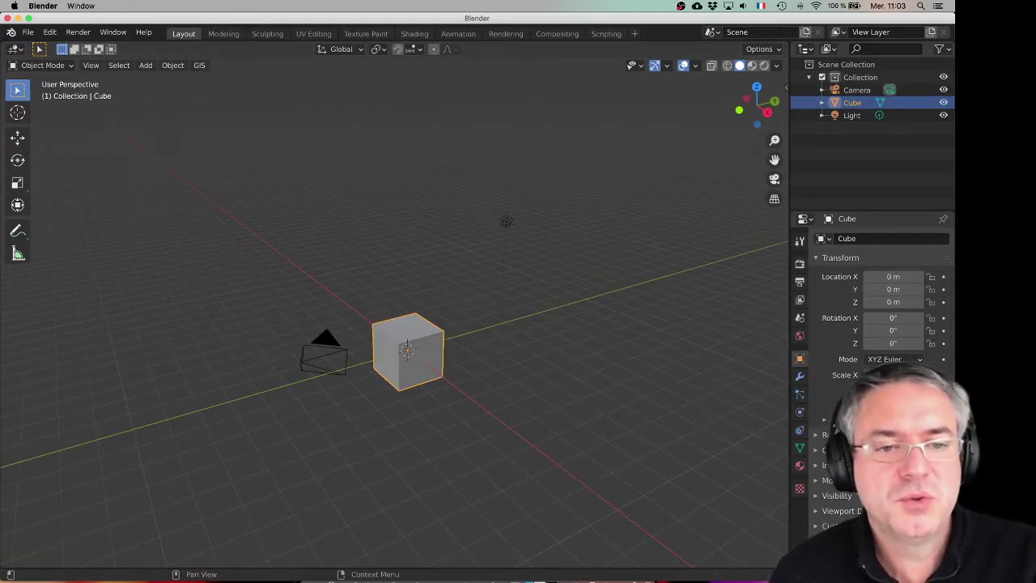
Delete the default cube, camera and light from the scene
middle_drag(337, 303, 413, 326)
scroll(413, 301, up, 3)
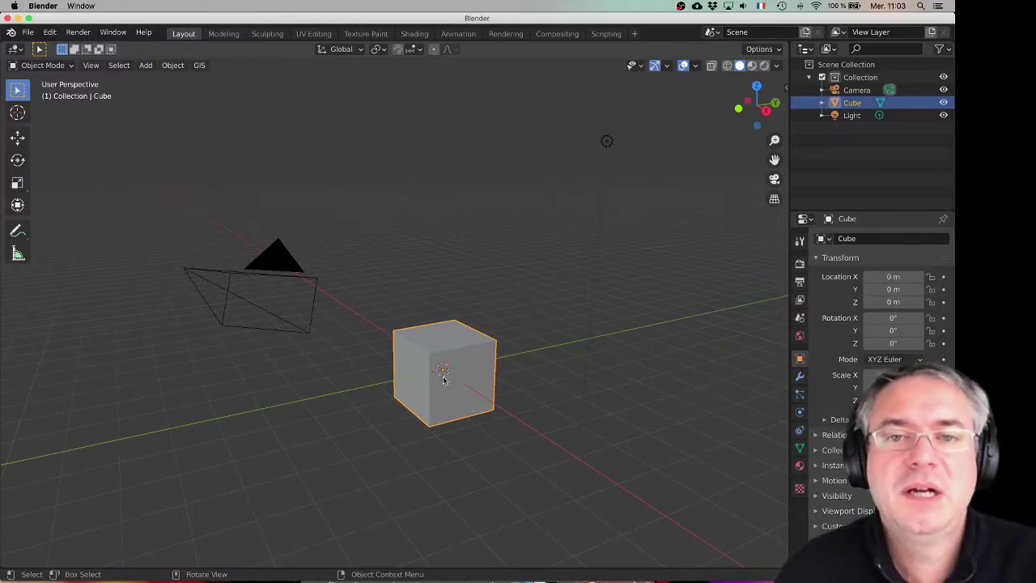
scroll(421, 339, down, 3)
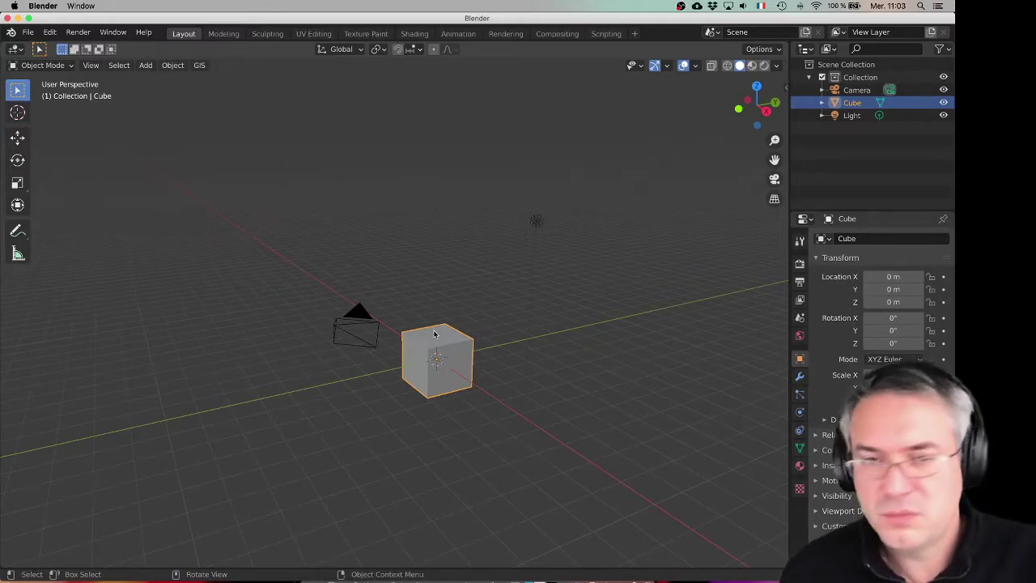
key(a)
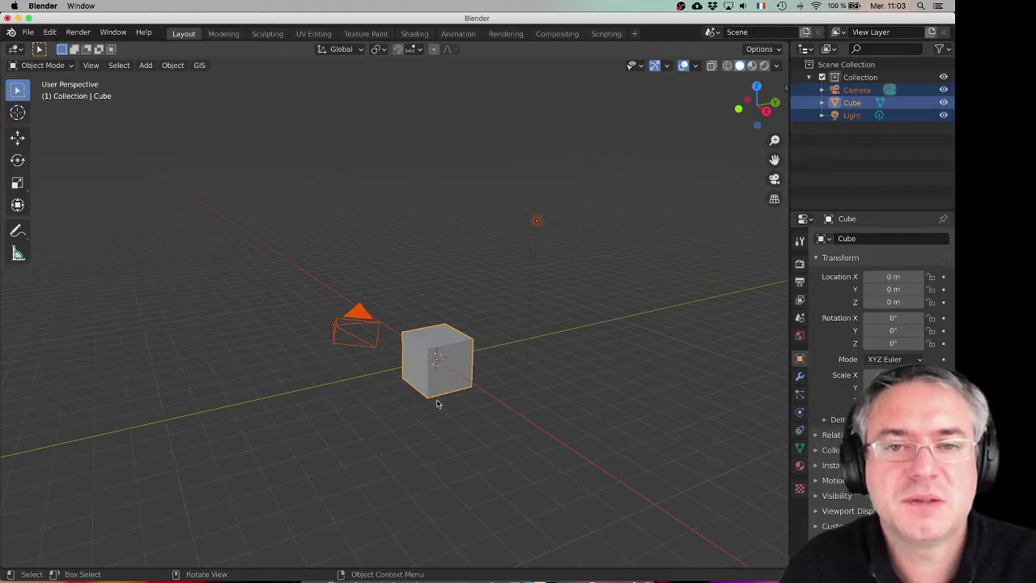
key(Delete)
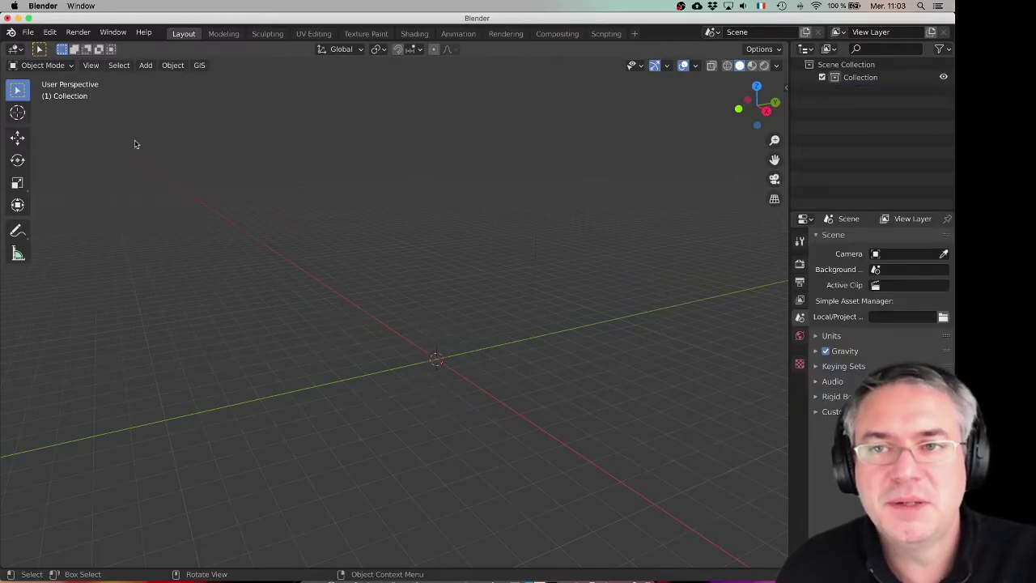
Import projet DEMO .fbx from the Blender project's projet DEMO Export FBX folder with the default FBX settings
click(28, 32)
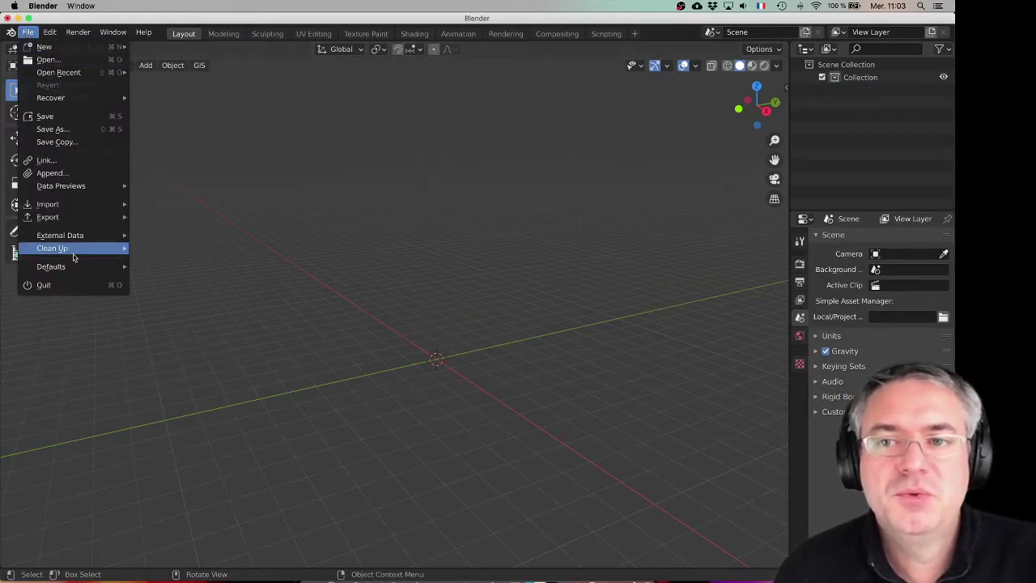
mouse_move(60, 205)
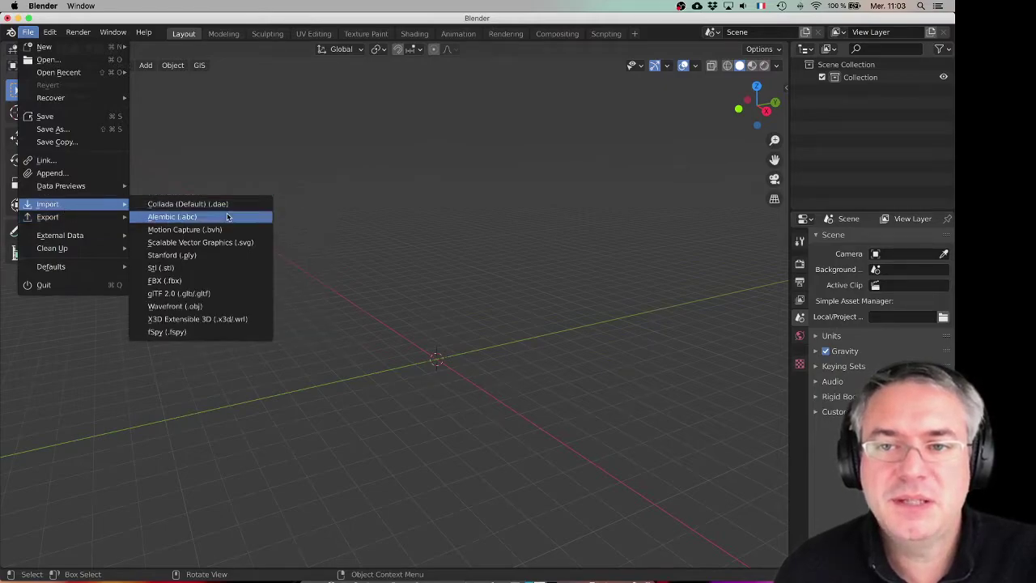
click(174, 282)
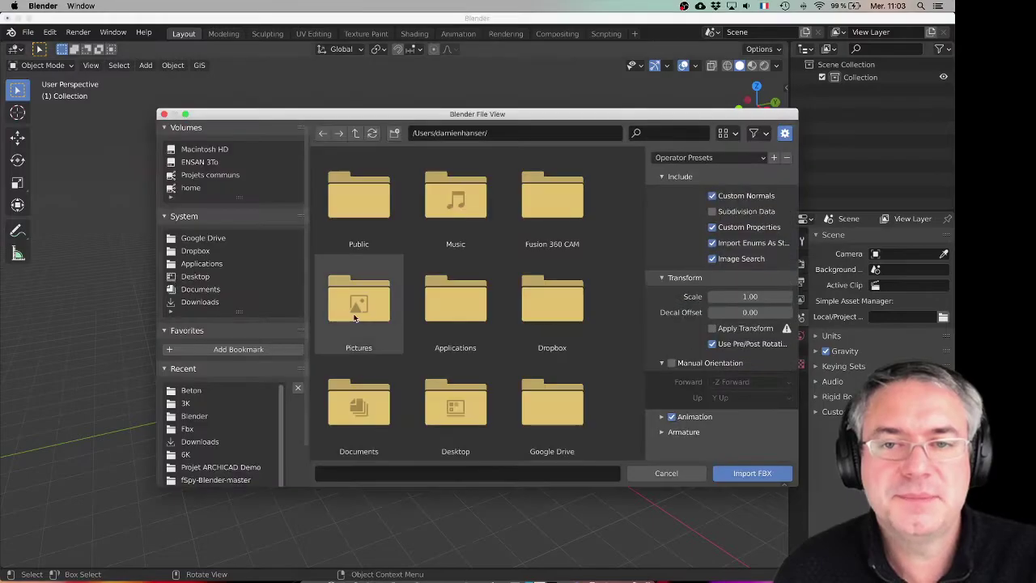
click(189, 395)
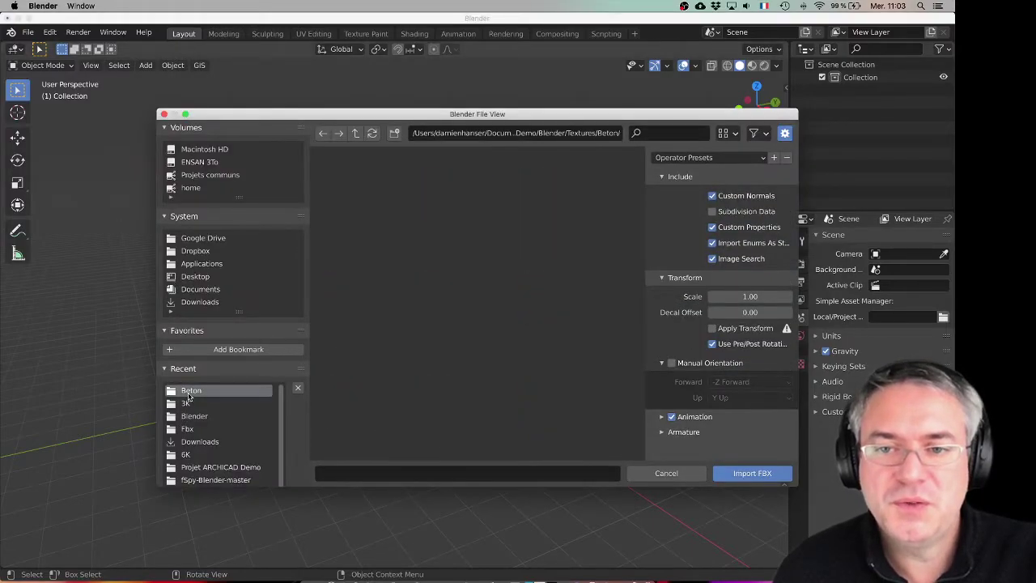
click(355, 133)
click(355, 133)
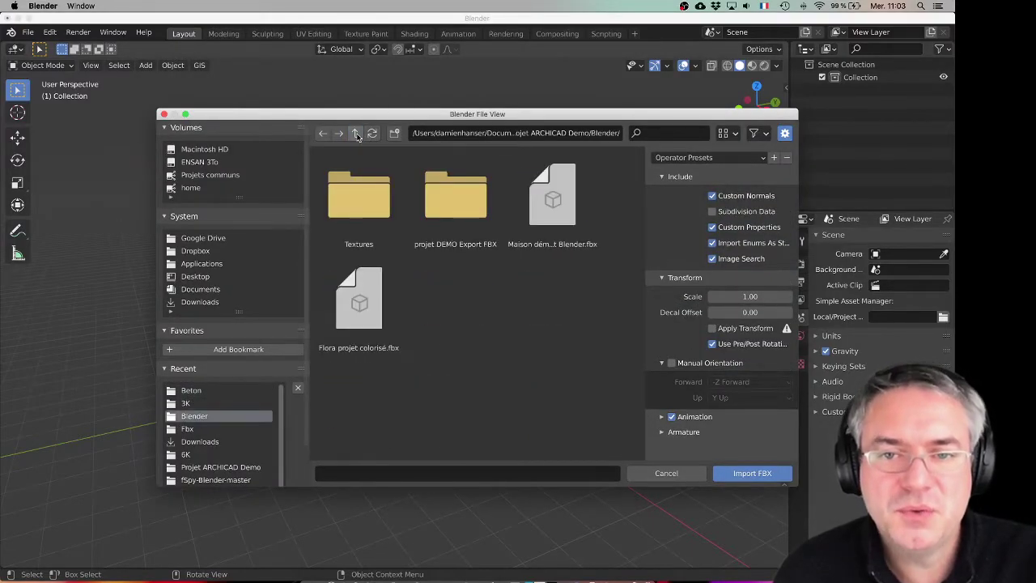
double_click(443, 188)
click(359, 200)
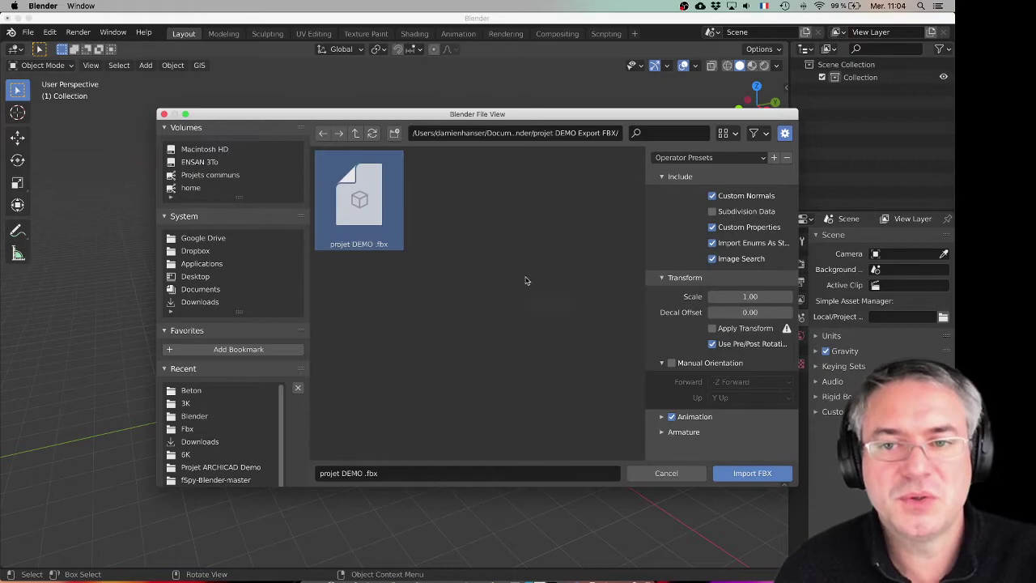
click(759, 473)
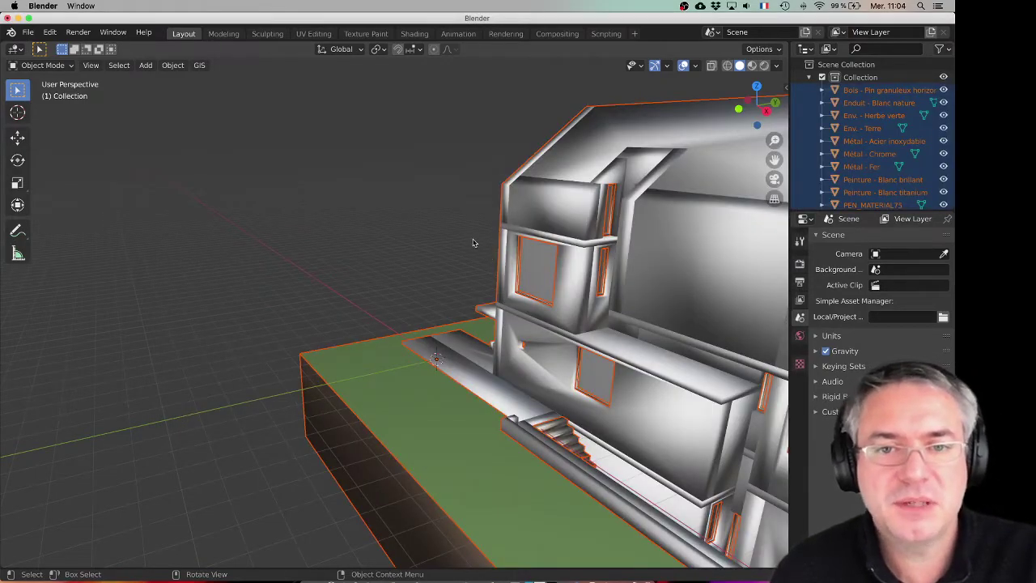
Apply flat shading to all the imported house objects
scroll(475, 246, down, 5)
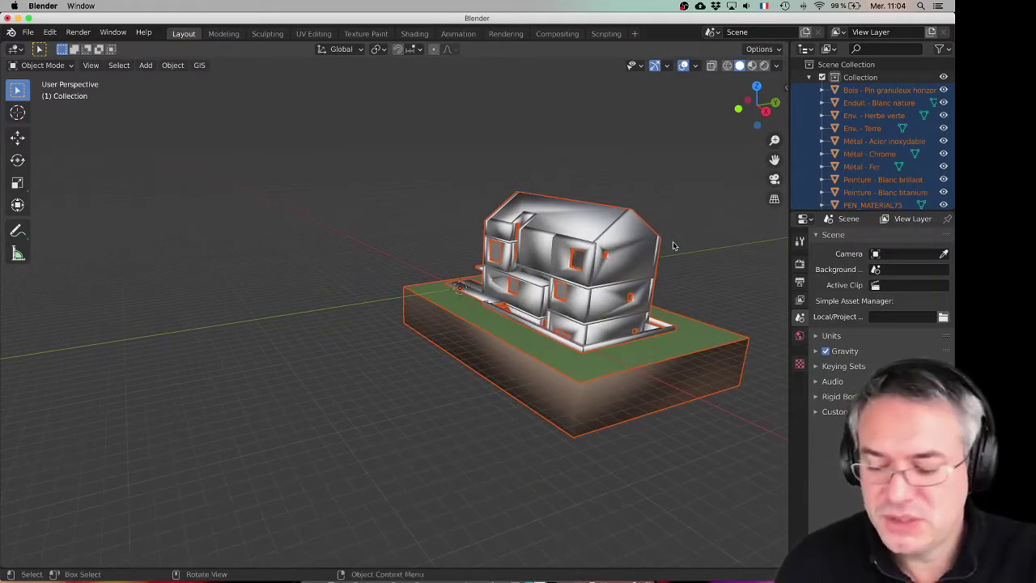
shift+middle_drag(666, 246, 508, 274)
scroll(564, 242, up, 3)
scroll(534, 273, up, 3)
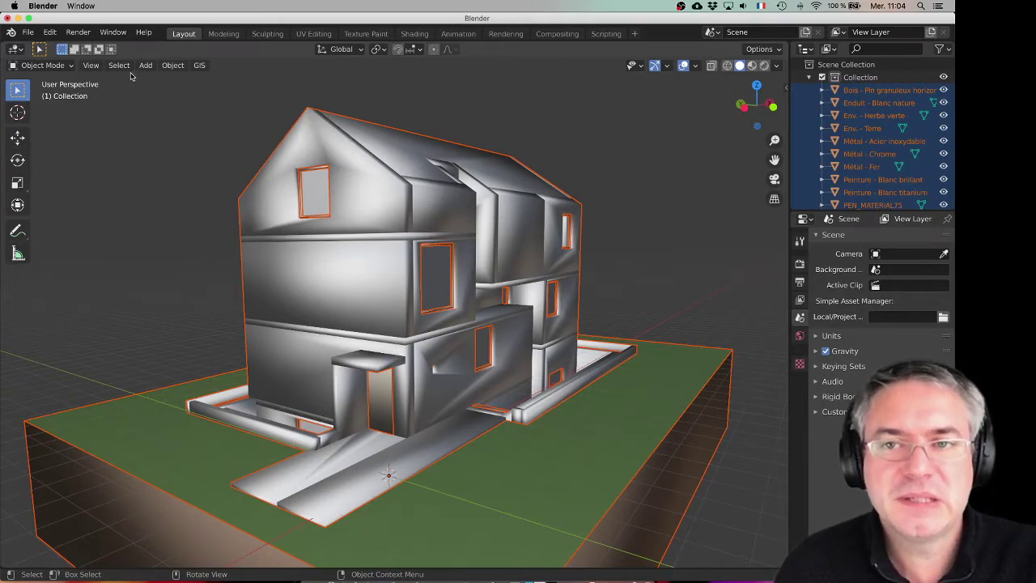
click(179, 68)
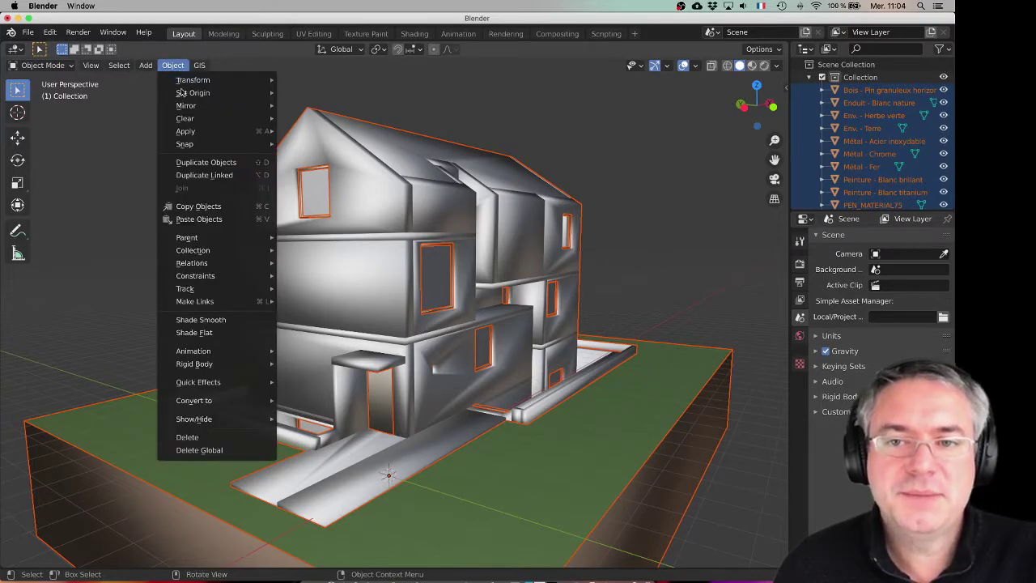
click(205, 335)
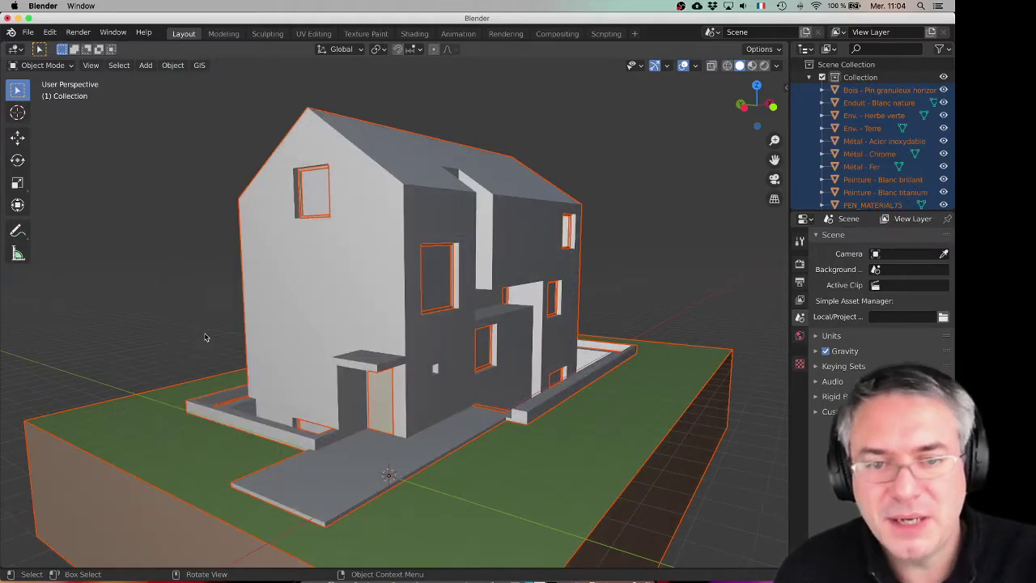
Measure the width of the front door along its base with the Measure tool
middle_drag(205, 335, 353, 288)
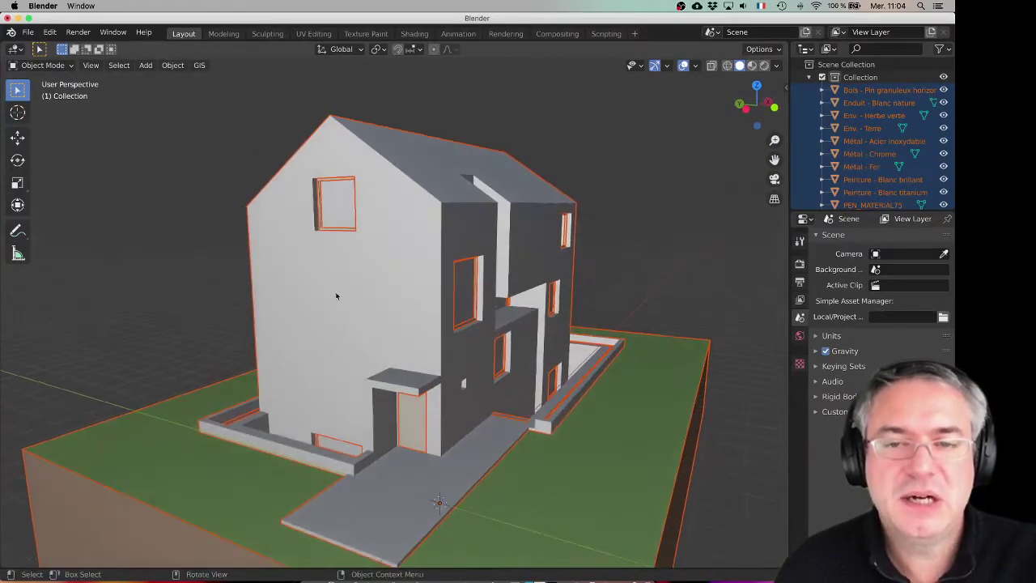
scroll(319, 240, up, 3)
mouse_move(408, 273)
middle_down()
mouse_move(382, 283)
mouse_move(407, 261)
mouse_move(466, 343)
mouse_move(427, 274)
middle_up()
middle_drag(441, 321, 405, 339)
scroll(435, 324, up, 4)
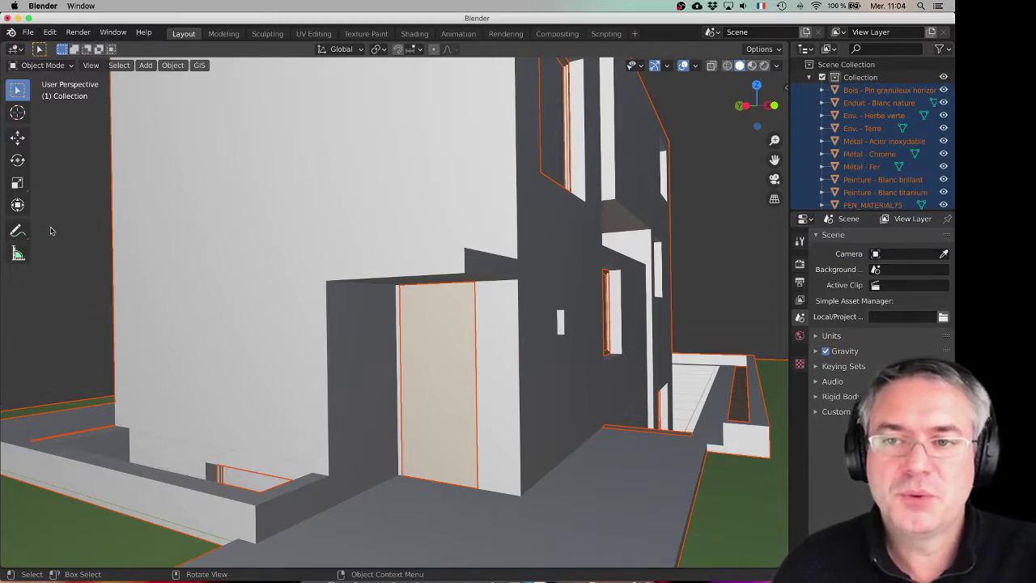
click(17, 253)
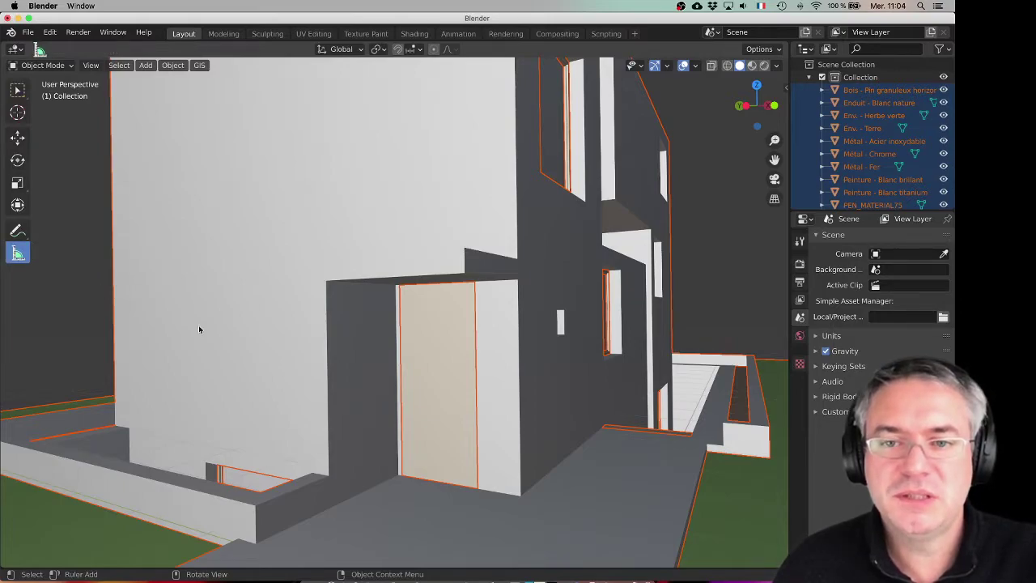
drag(397, 477, 472, 499)
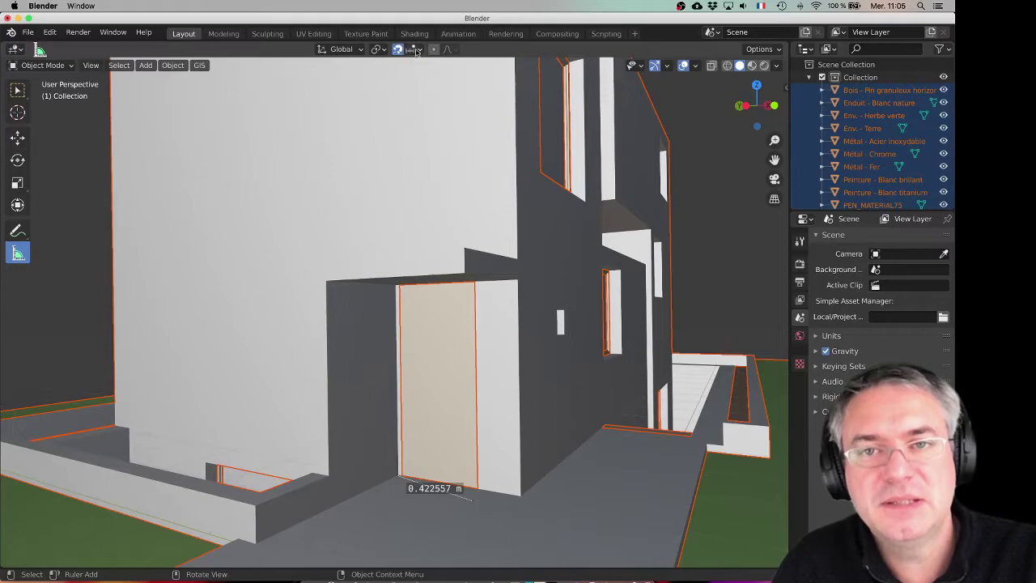
Set snapping to Face and measure the front door's width again across the door panel
click(412, 50)
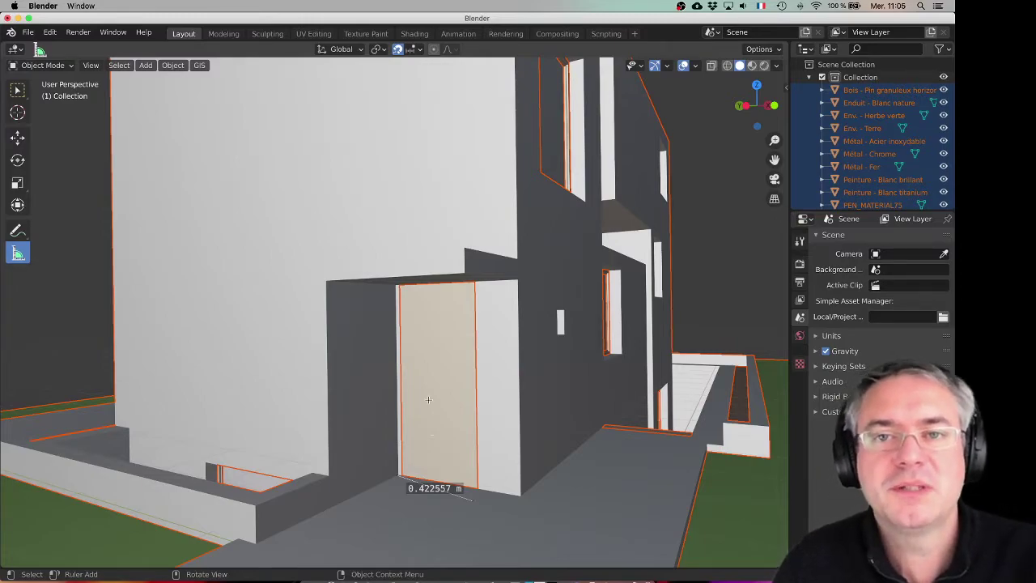
click(418, 50)
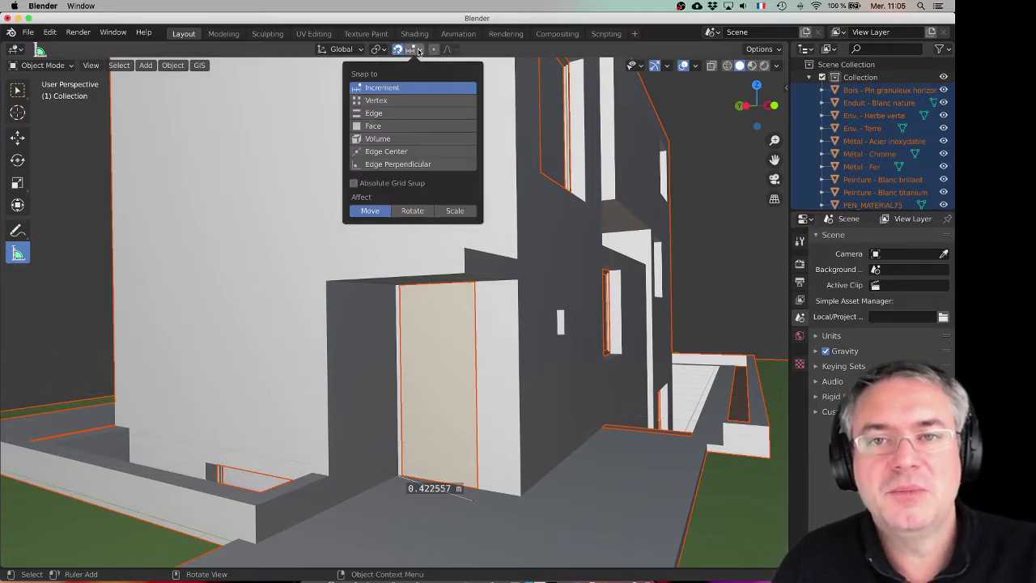
click(374, 128)
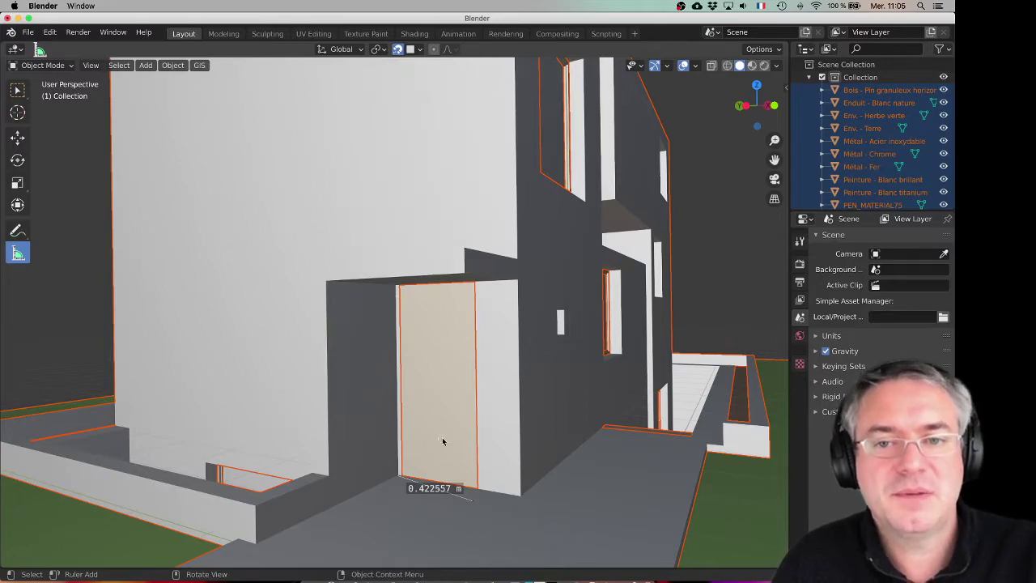
drag(403, 441, 480, 445)
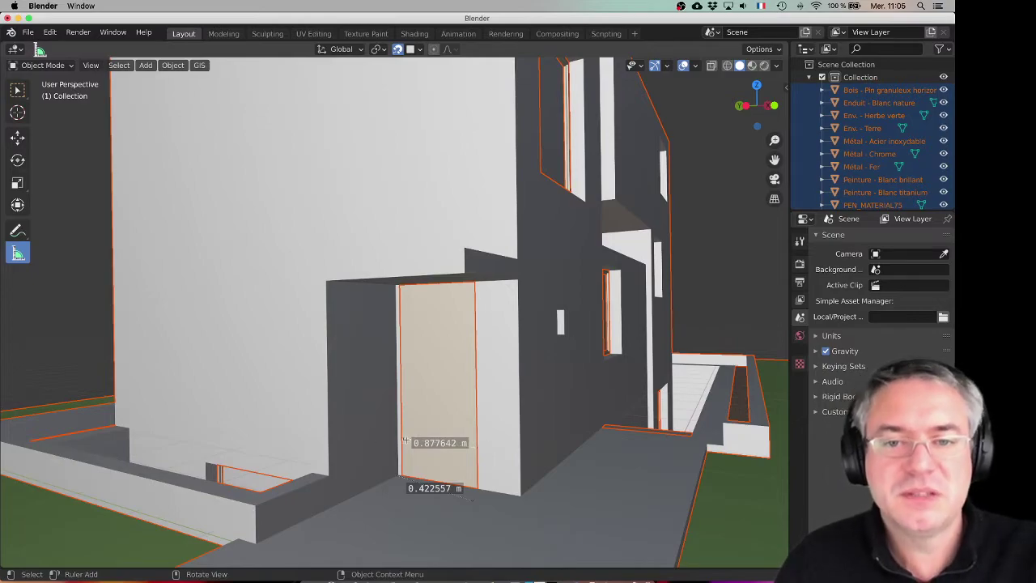
mouse_move(424, 455)
middle_down()
mouse_move(411, 460)
mouse_move(410, 446)
mouse_move(430, 446)
mouse_move(427, 460)
mouse_move(414, 456)
mouse_move(426, 463)
middle_up()
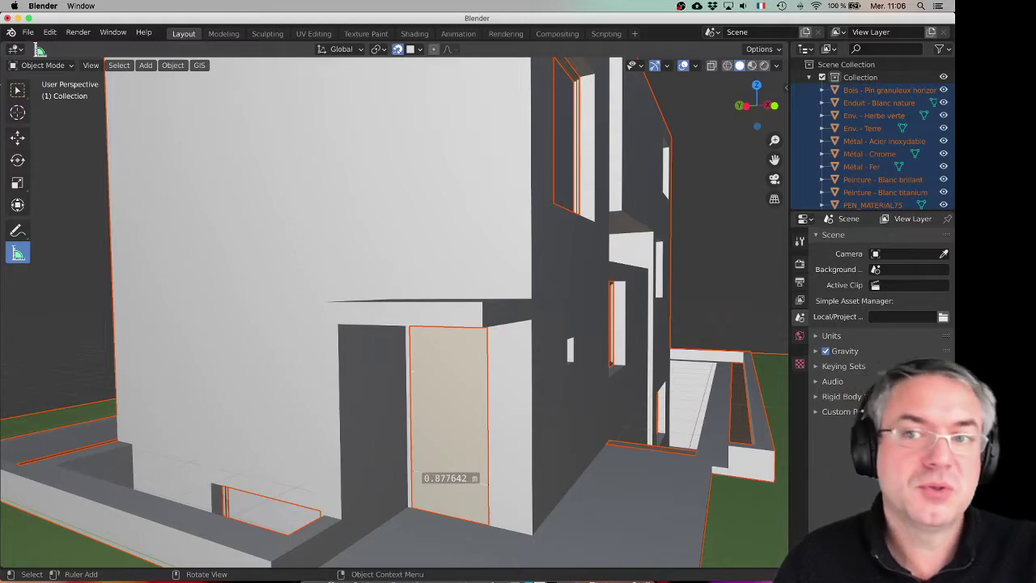
Return to the Select Box tool and display the house from above in Material Preview shading
click(17, 92)
scroll(309, 210, down, 5)
middle_drag(316, 178, 329, 240)
scroll(328, 243, up, 6)
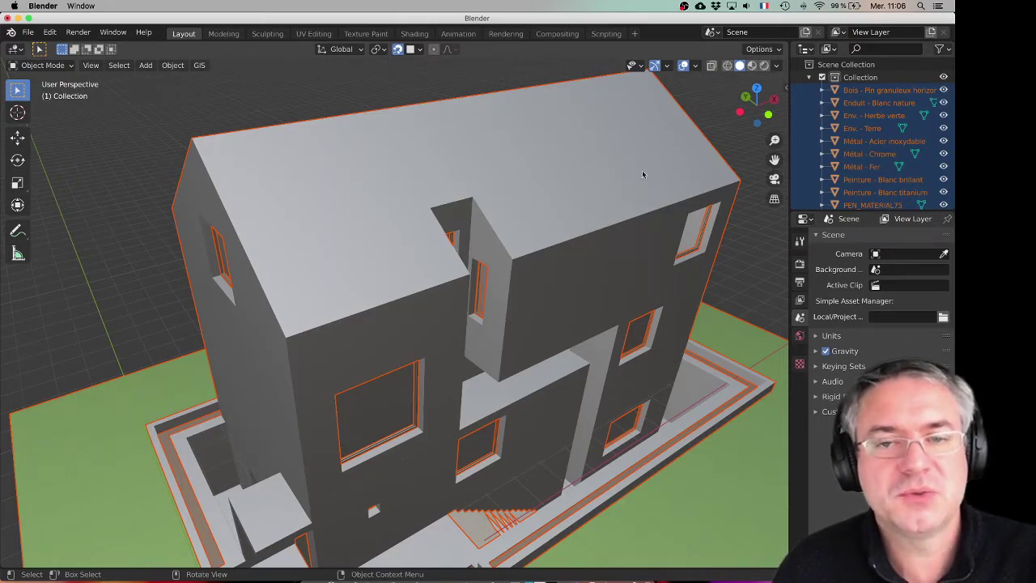
click(753, 65)
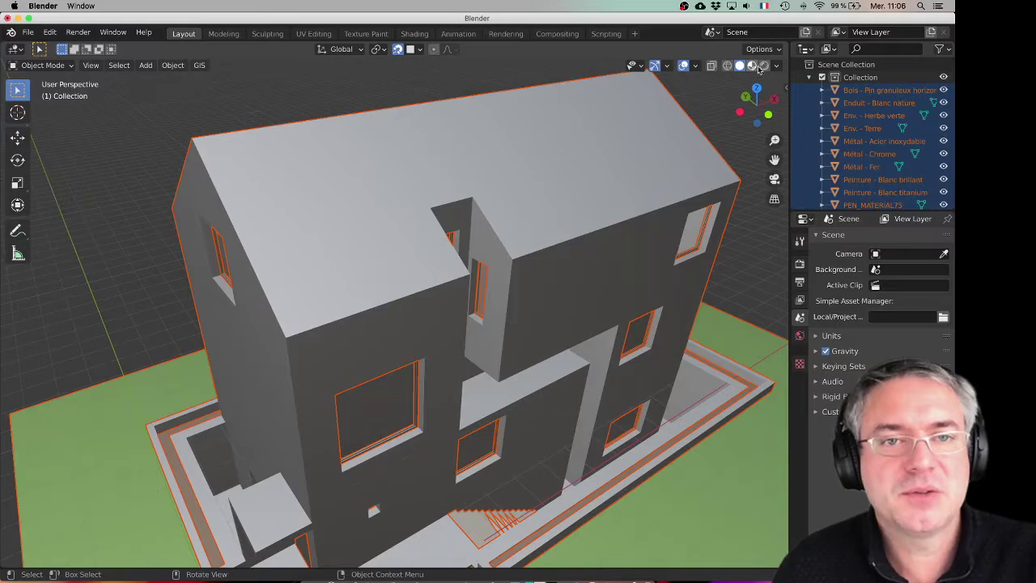
click(752, 66)
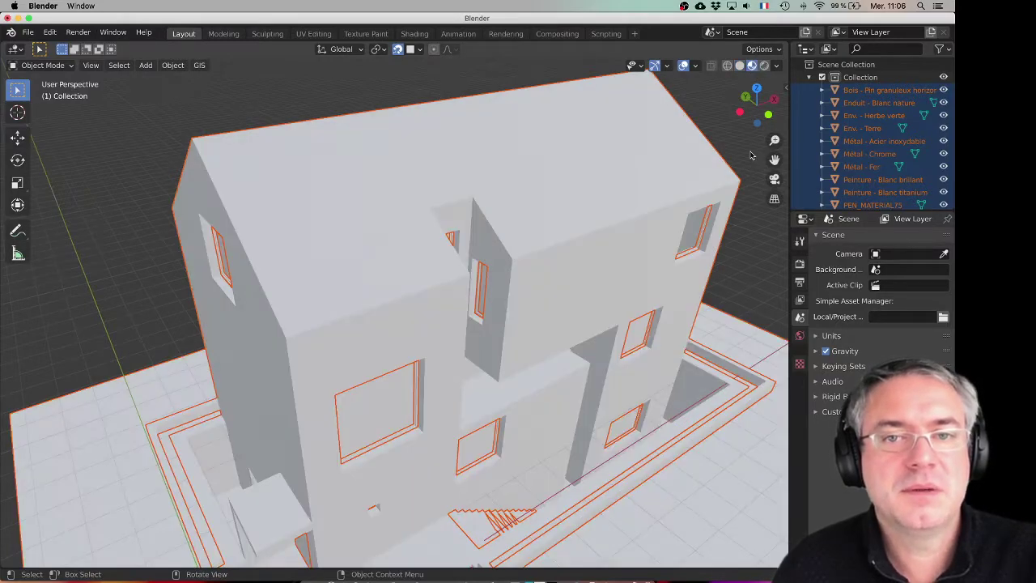
Examine the plaster texture close up along the roof's gable edge and eave
scroll(312, 203, up, 5)
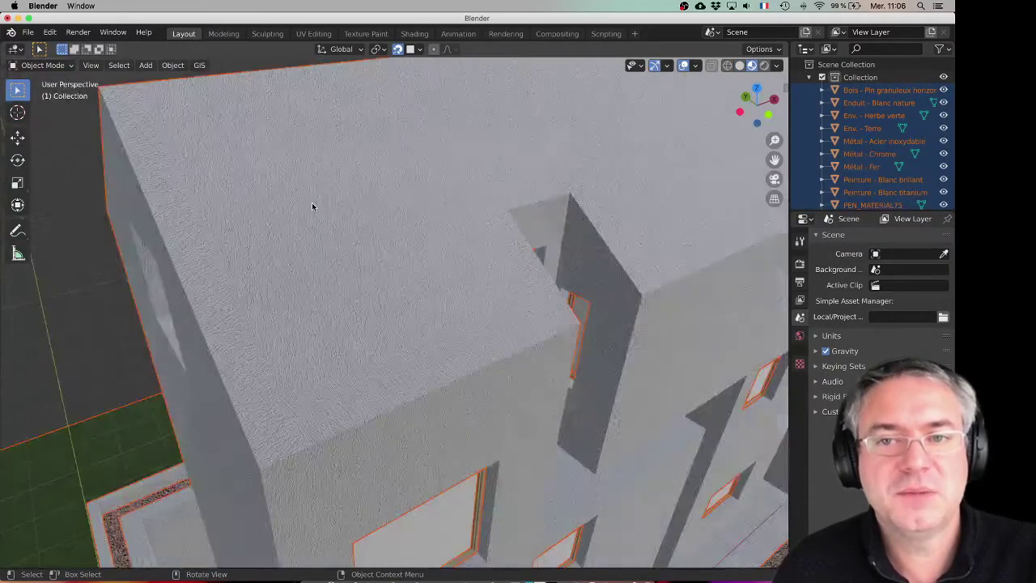
scroll(276, 272, up, 5)
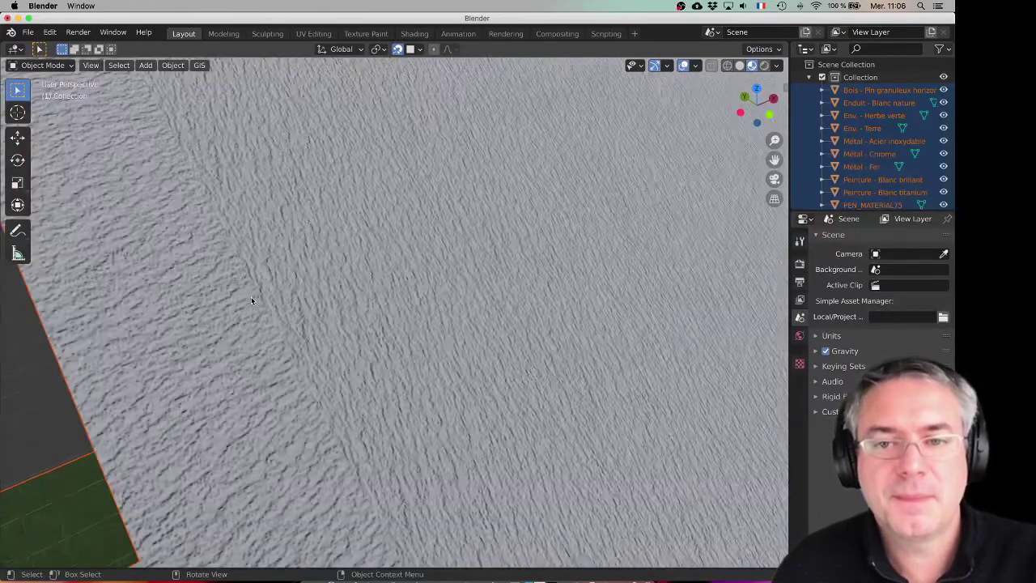
middle_drag(328, 301, 349, 325)
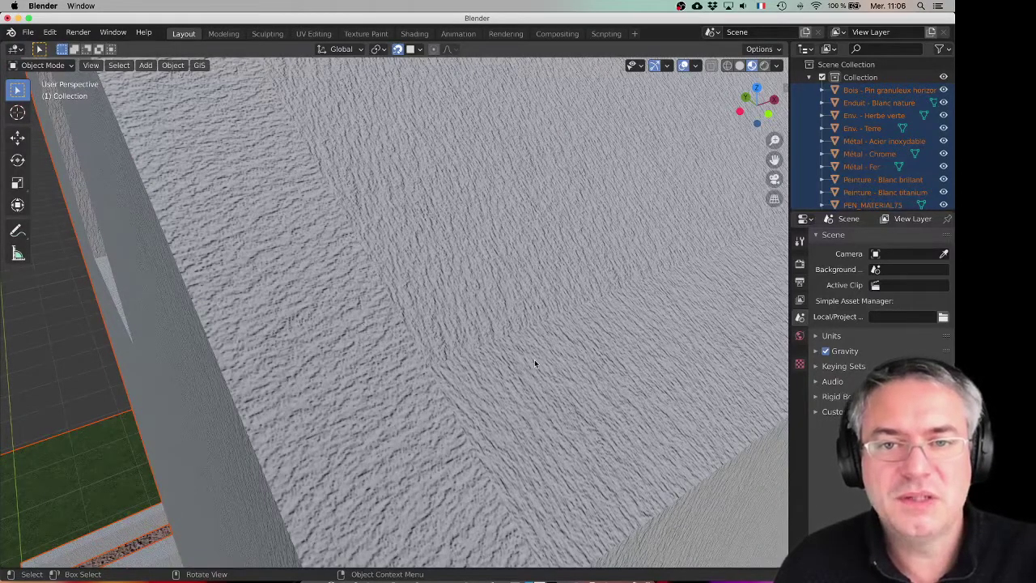
scroll(416, 259, down, 5)
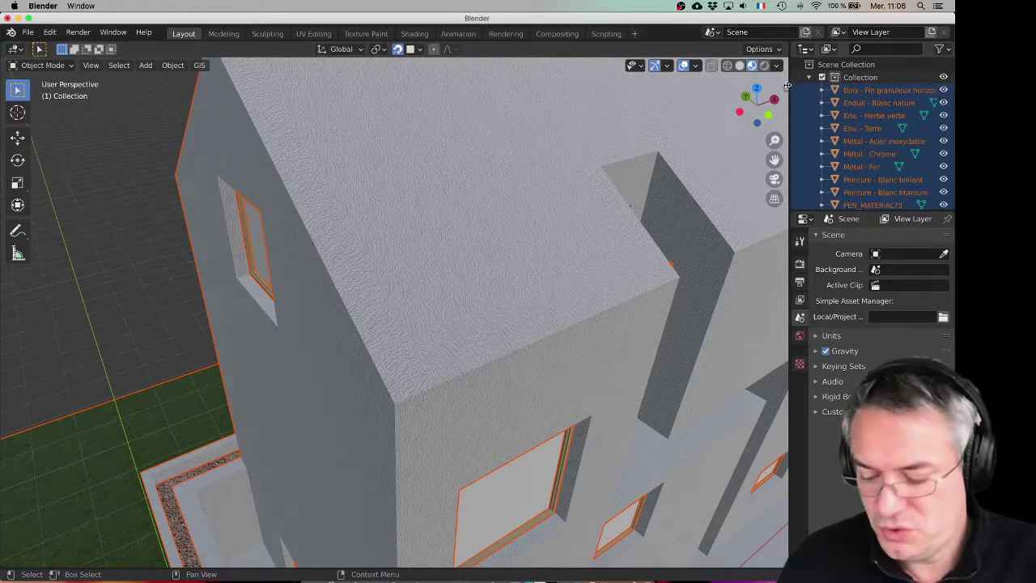
Turn on the Screencast Keys display for the 3D view
key(n)
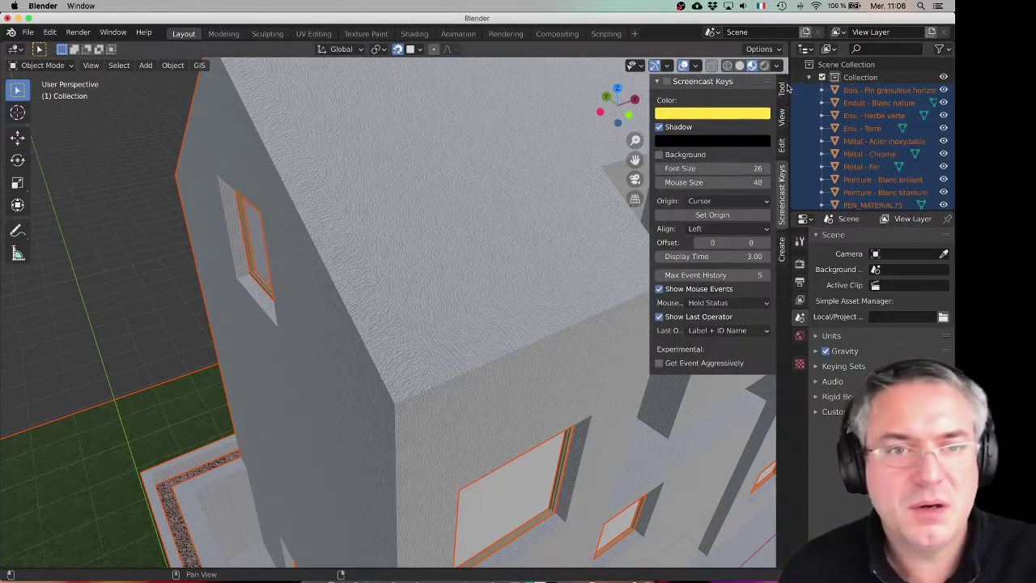
key(n)
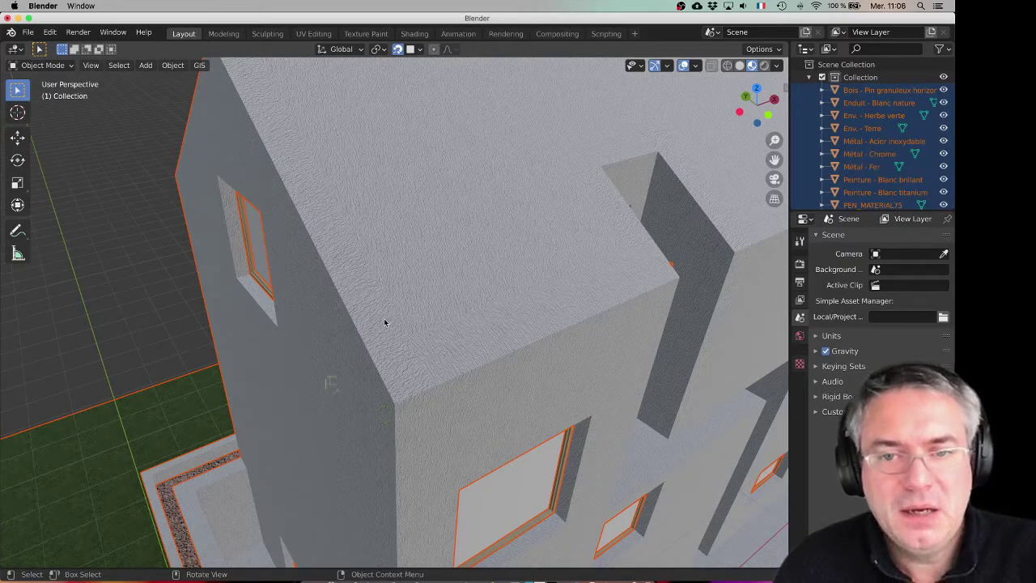
Mark the strip of differing texture along the roof's gable edge with freehand annotation lines on both sides
click(19, 233)
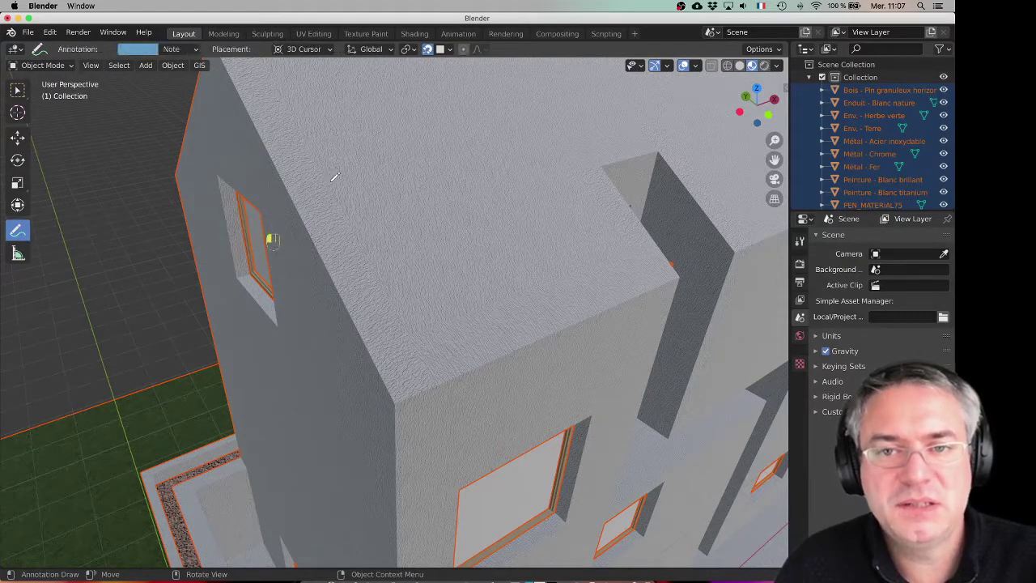
drag(431, 370, 432, 373)
drag(300, 213, 356, 316)
drag(387, 375, 394, 395)
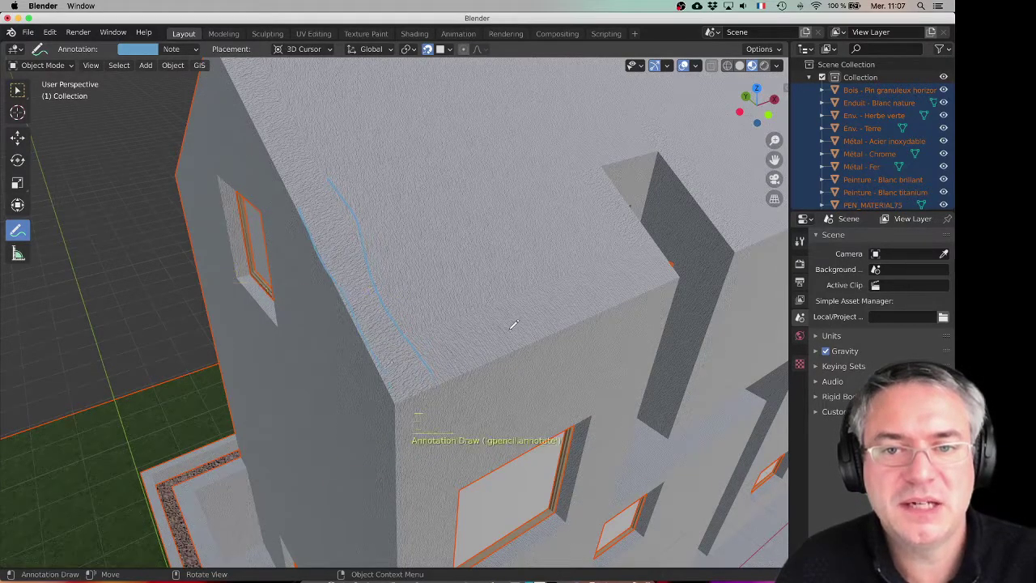
Draw freehand annotation lines following the roof's eave and an arrow pointing up the roof slope
drag(403, 334, 498, 308)
drag(437, 382, 519, 353)
drag(401, 304, 423, 234)
mouse_move(400, 235)
mouse_down()
mouse_move(436, 228)
mouse_move(441, 238)
mouse_up()
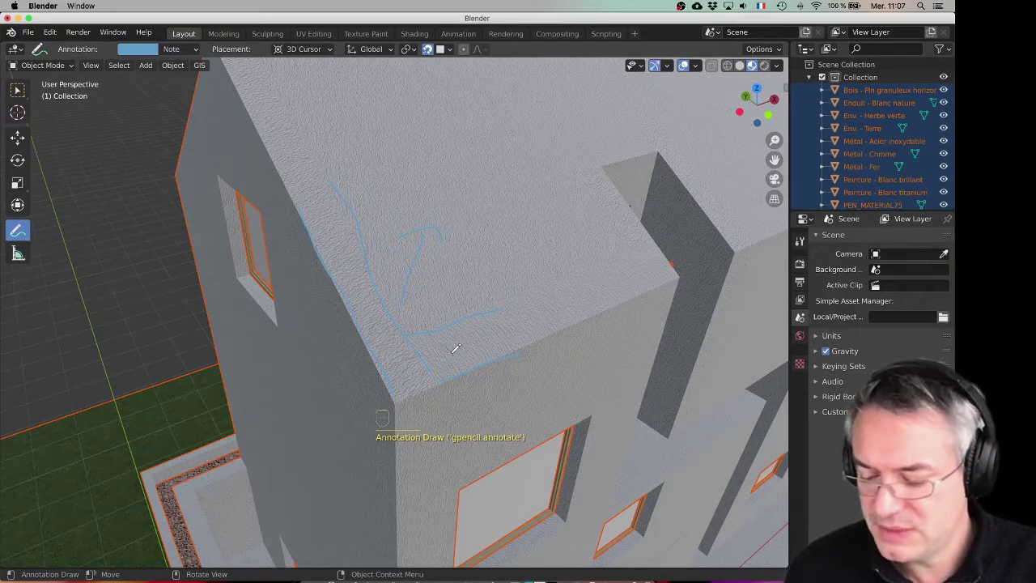
Erase all the annotation strokes from the roof surface and its gable edge
key(ctrl)
mouse_move(461, 316)
ctrl+mouse_down()
mouse_move(521, 308)
mouse_move(463, 370)
ctrl+mouse_up()
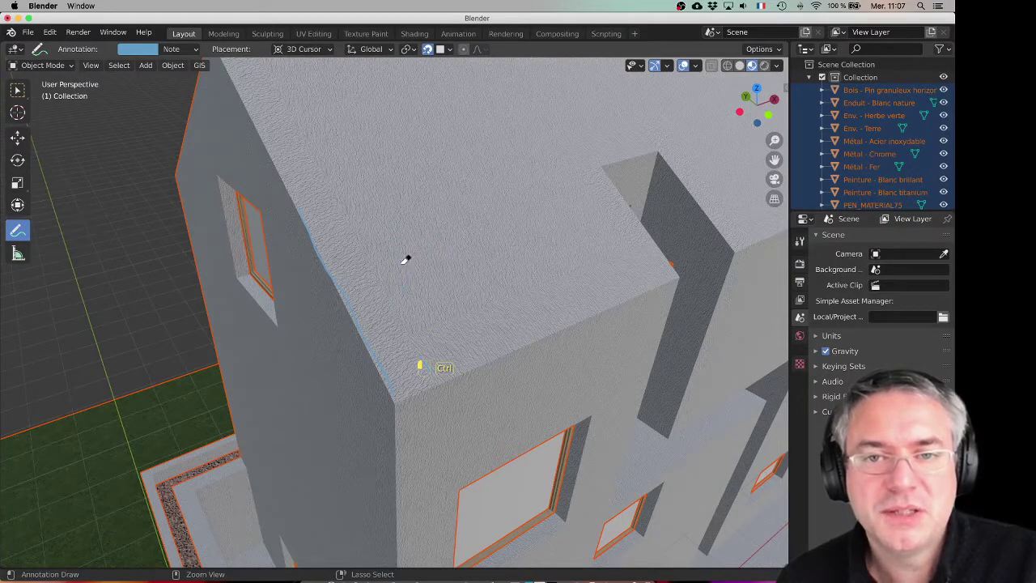
ctrl+drag(292, 200, 322, 262)
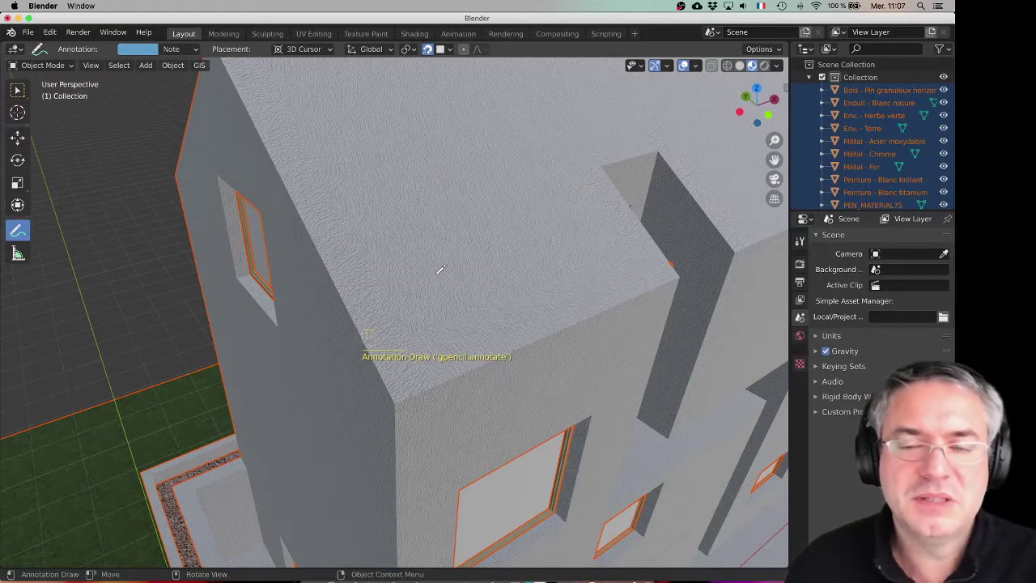
Return to the Select Box tool and open only the house's plaster mesh, Enduit - Blanc nature, in Edit Mode
scroll(409, 221, down, 3)
scroll(421, 226, up, 6)
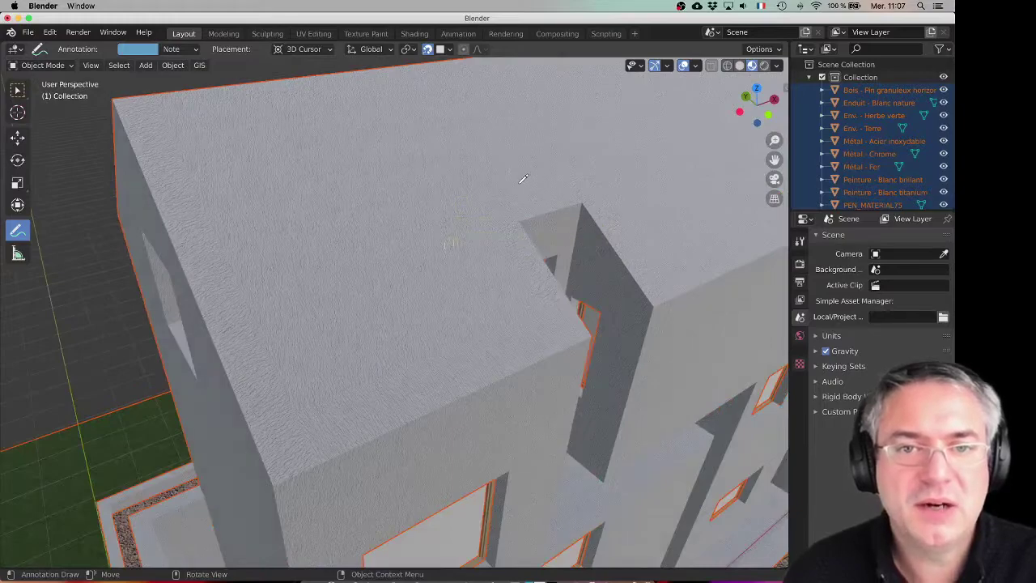
middle_drag(441, 234, 483, 231)
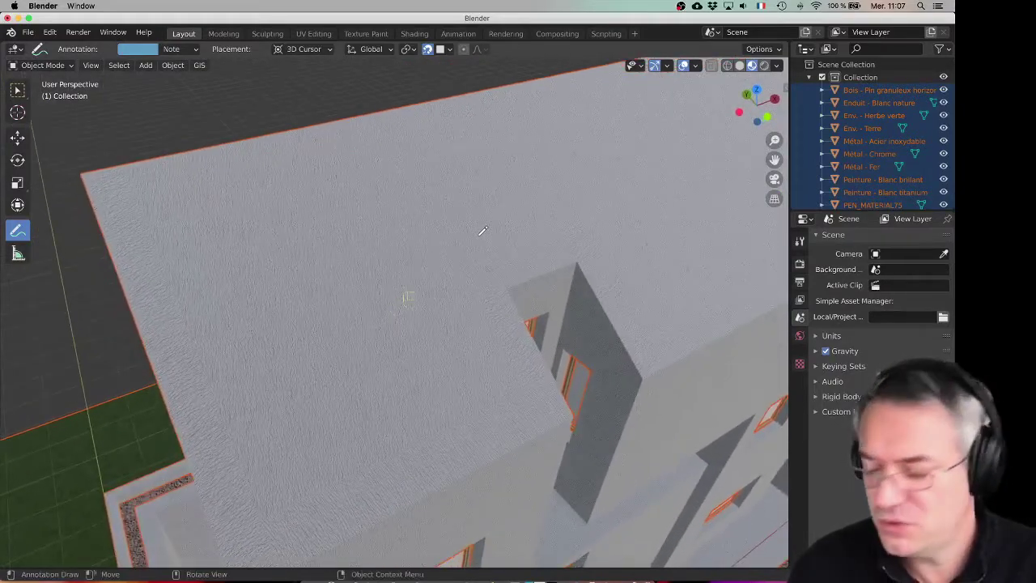
click(18, 90)
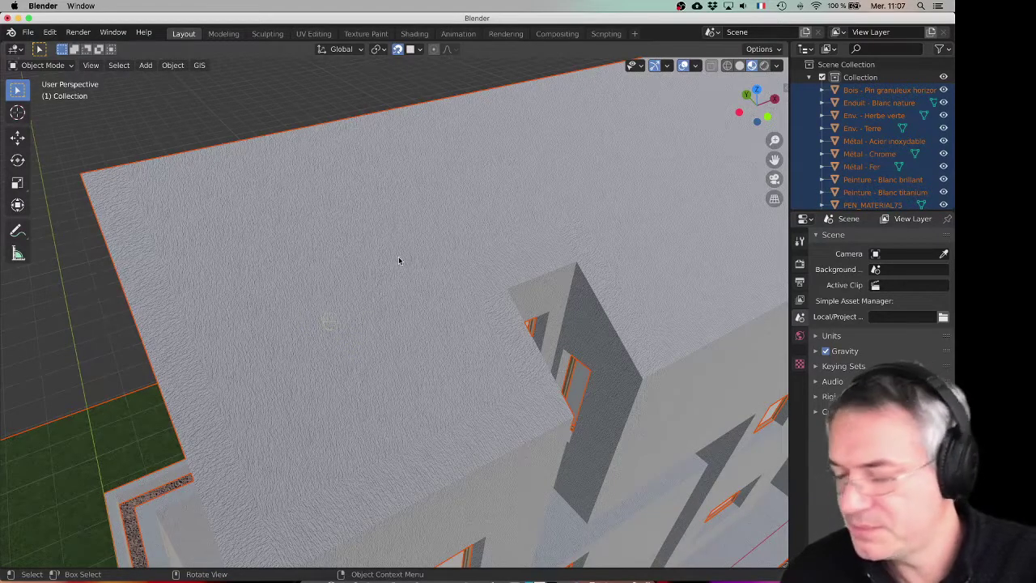
key(Tab)
middle_drag(387, 262, 396, 256)
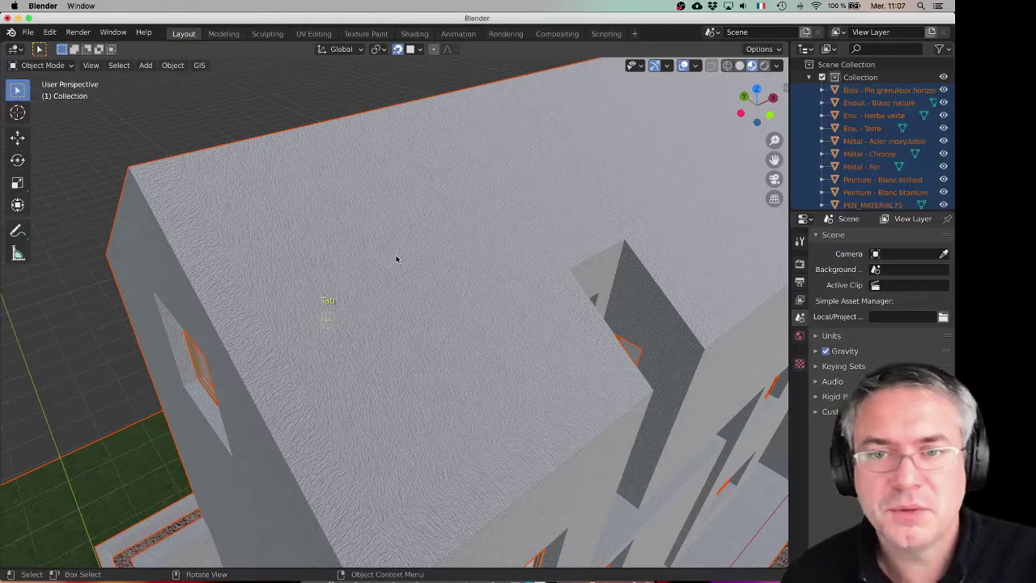
click(50, 79)
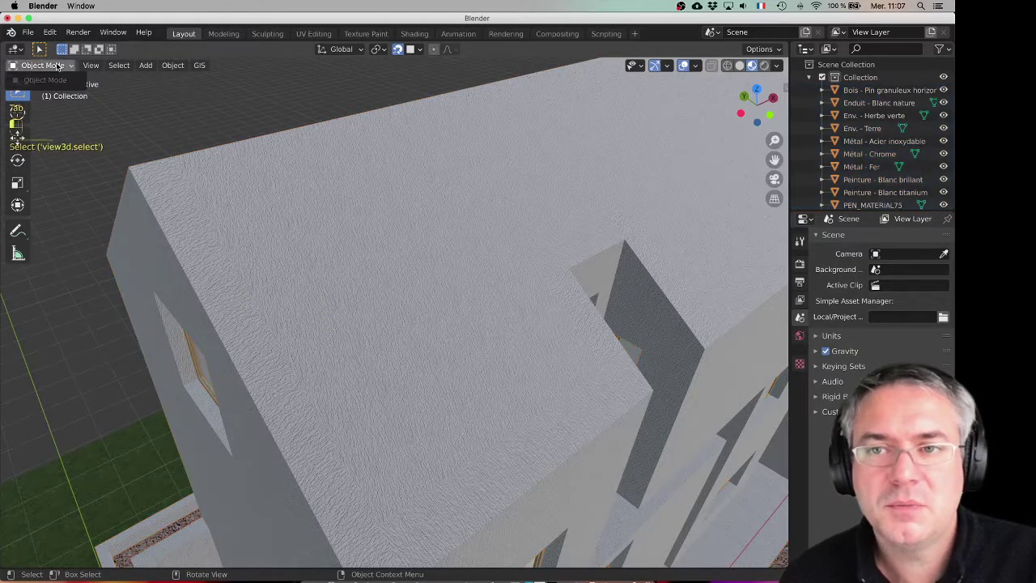
click(280, 168)
key(Tab)
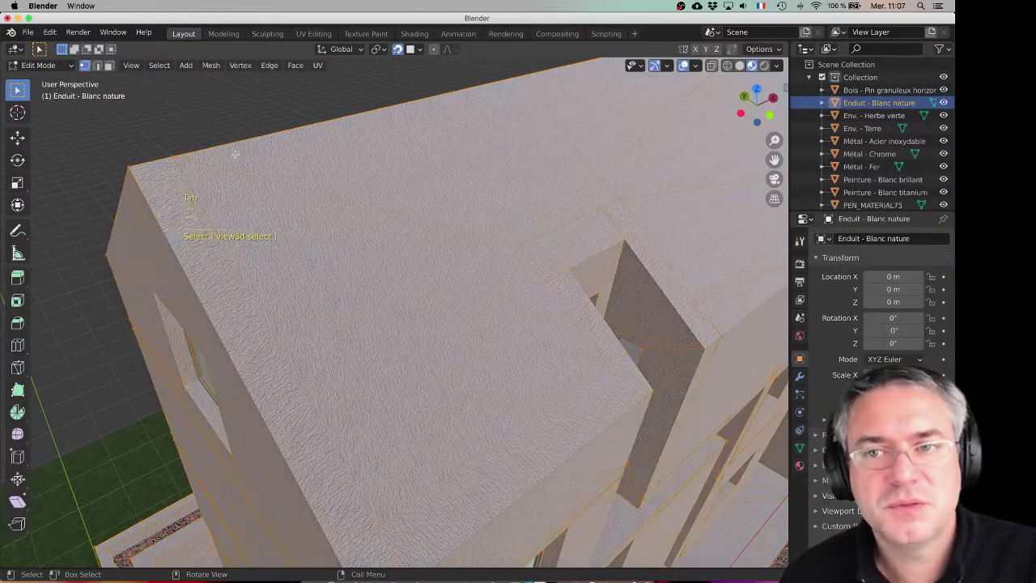
Examine the triangulated edges of the plaster mesh on the roof and facades, close up and from a distance
middle_drag(308, 186, 419, 229)
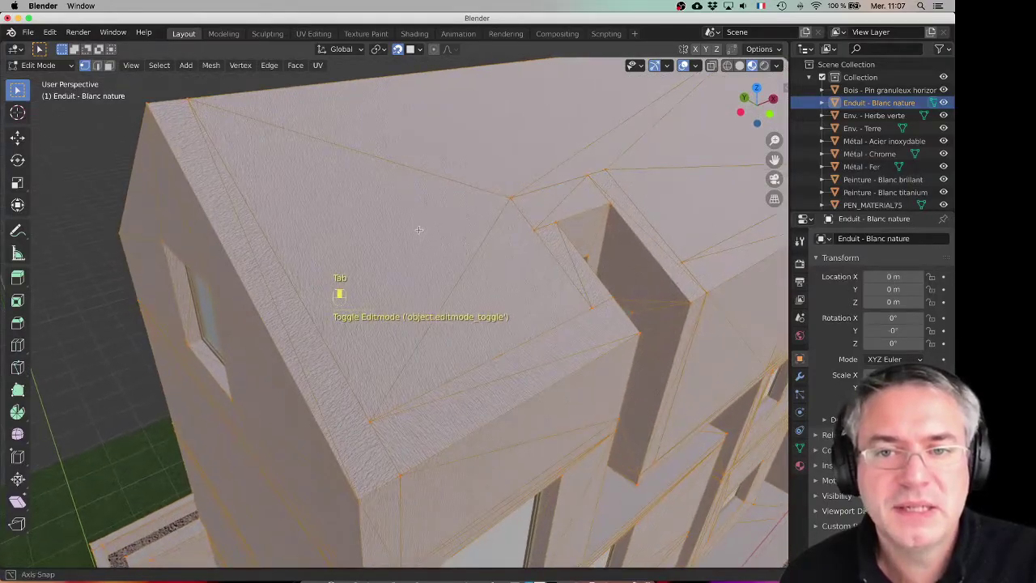
middle_drag(502, 247, 469, 263)
shift+middle_drag(397, 253, 428, 260)
scroll(349, 246, down, 3)
scroll(350, 247, up, 3)
middle_drag(350, 246, 361, 327)
scroll(394, 256, down, 3)
scroll(394, 256, up, 3)
scroll(421, 270, down, 3)
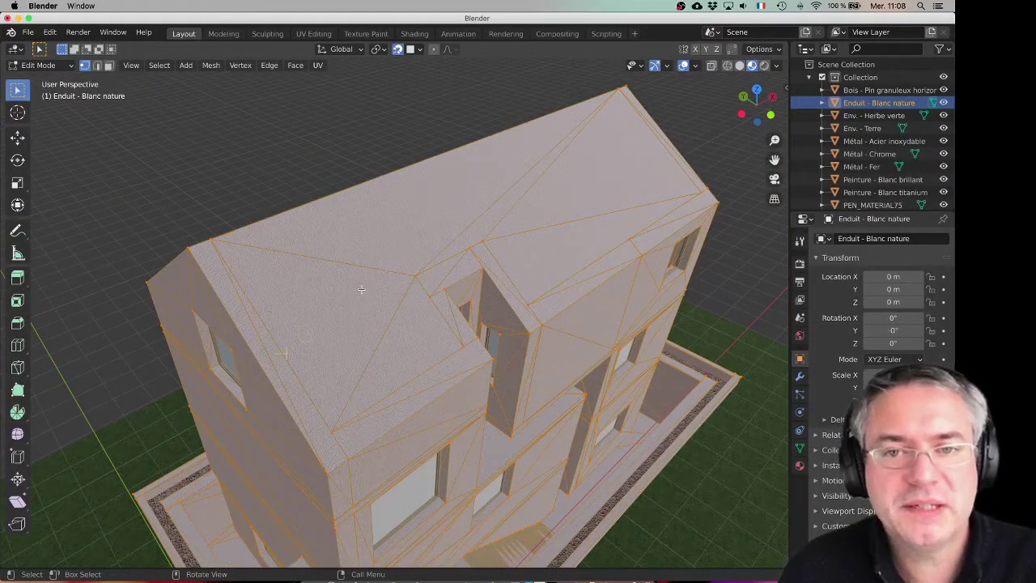
Simplify the plaster mesh's flat triangulated faces with Limited Dissolve
middle_drag(330, 335, 331, 333)
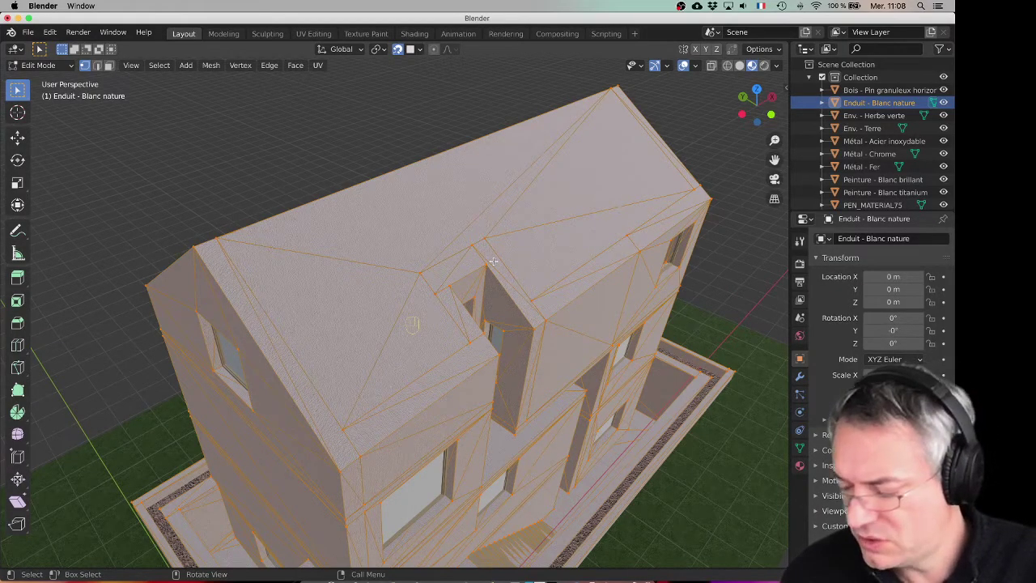
key(x)
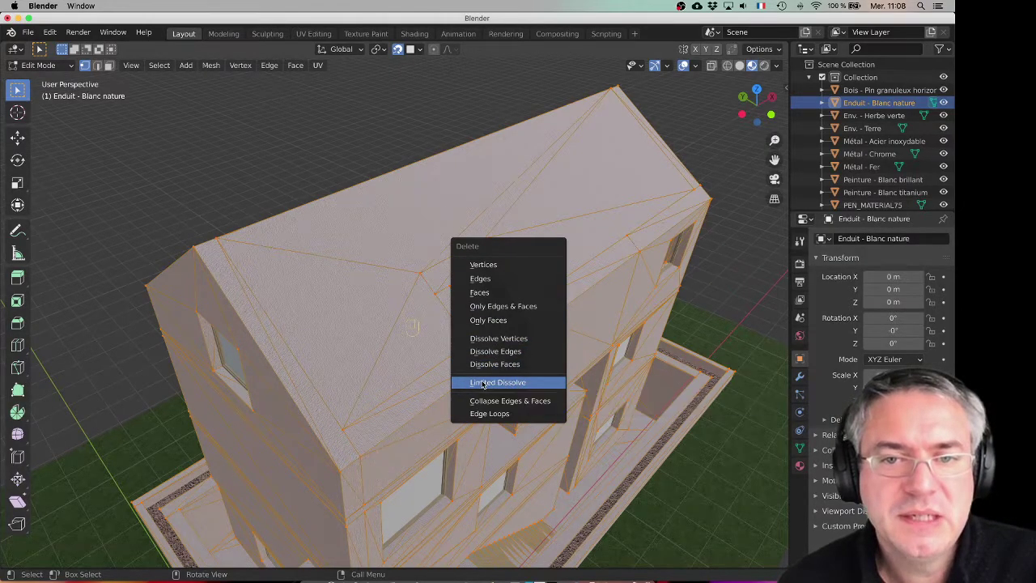
click(484, 383)
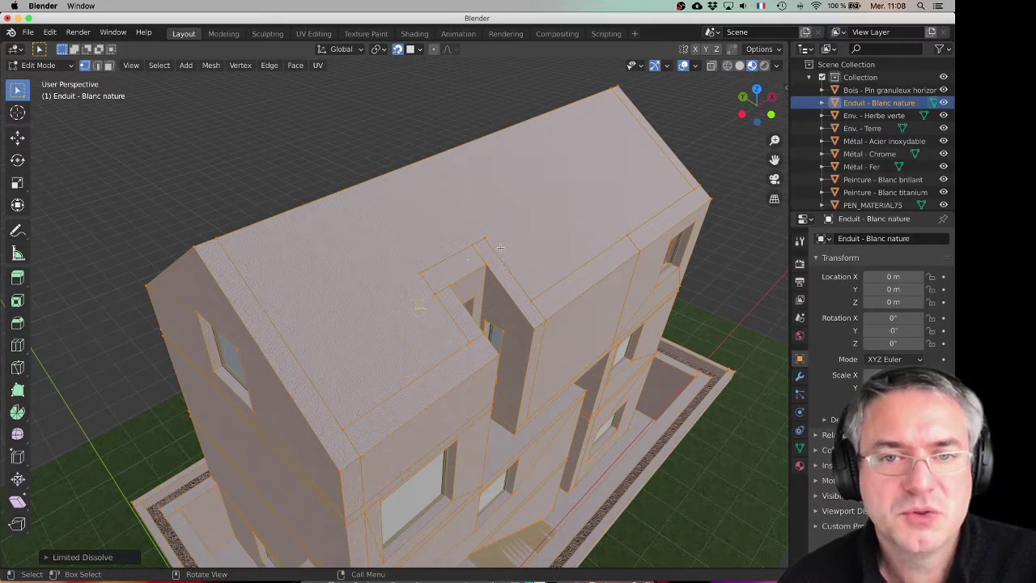
Draw two annotation arrows from the roof's lower gable corner, along the eave and up the slope, labelled U and V
middle_drag(335, 262, 502, 243)
middle_drag(519, 278, 374, 237)
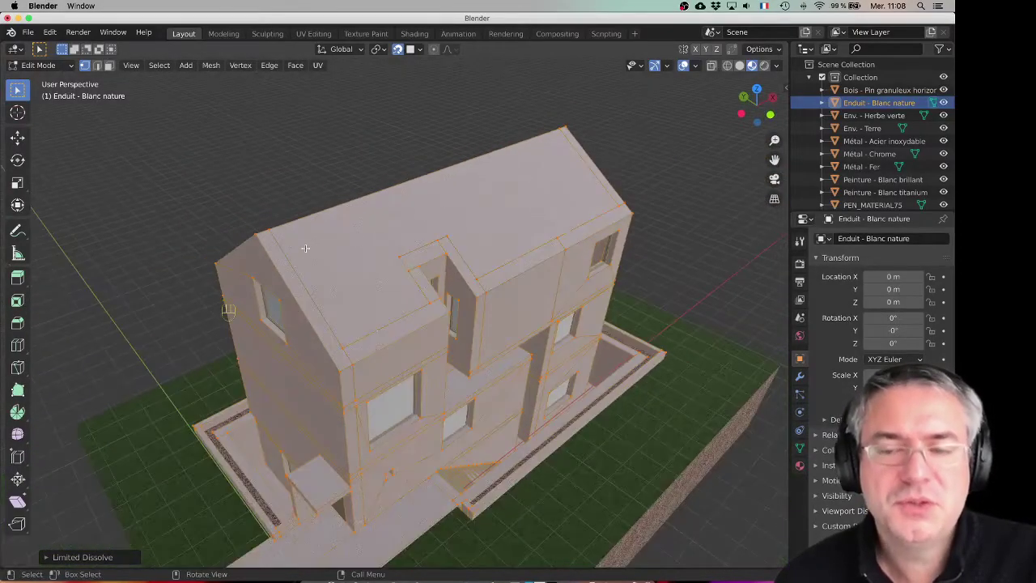
scroll(374, 237, up, 3)
mouse_move(353, 301)
middle_down()
mouse_move(417, 261)
mouse_move(419, 247)
mouse_move(446, 263)
mouse_move(410, 276)
mouse_move(458, 252)
mouse_move(434, 255)
mouse_move(439, 275)
mouse_move(407, 260)
mouse_move(430, 273)
middle_up()
scroll(385, 256, up, 4)
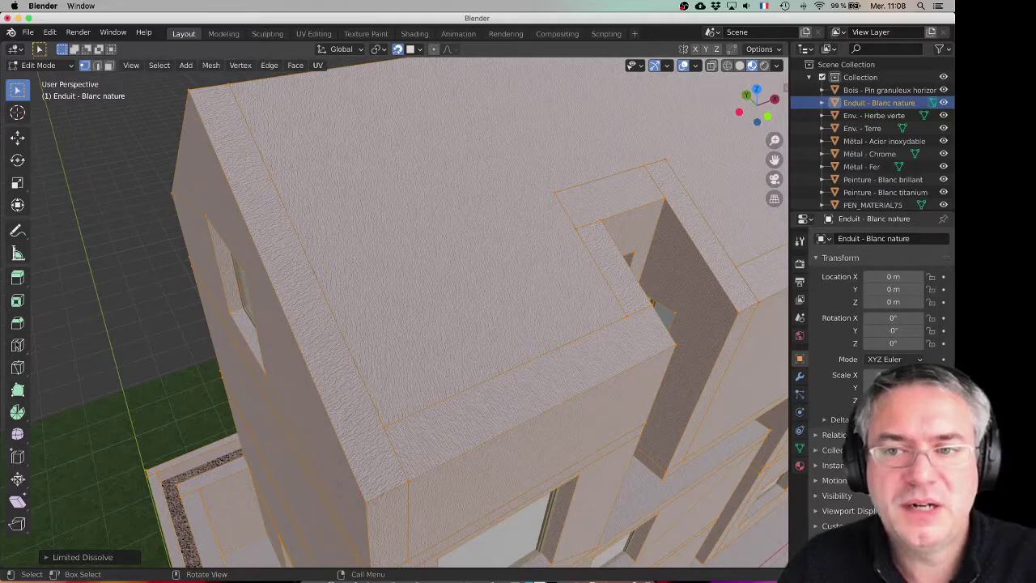
click(18, 231)
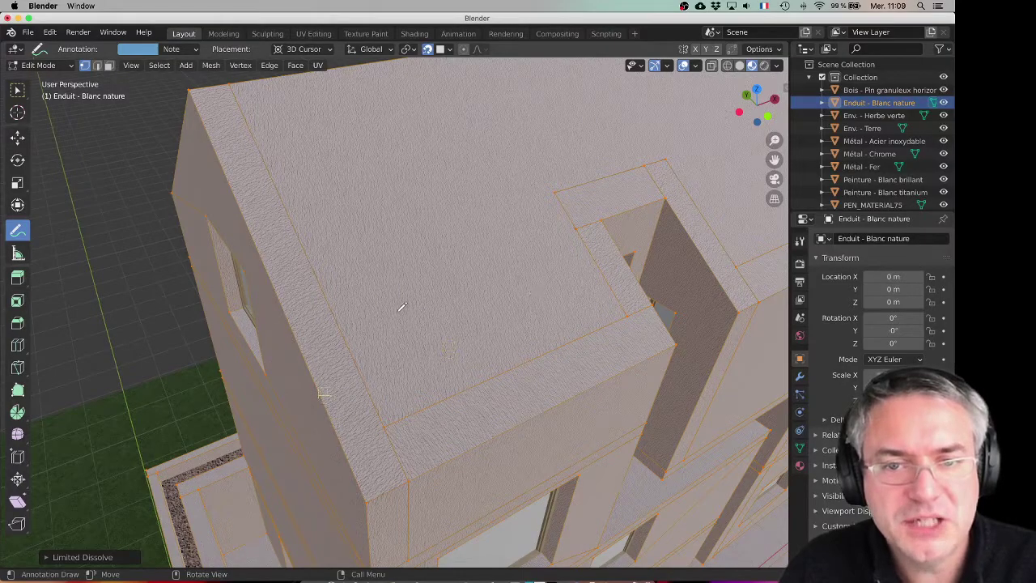
drag(521, 370, 527, 367)
mouse_move(507, 366)
mouse_down()
mouse_move(523, 365)
mouse_move(520, 374)
mouse_up()
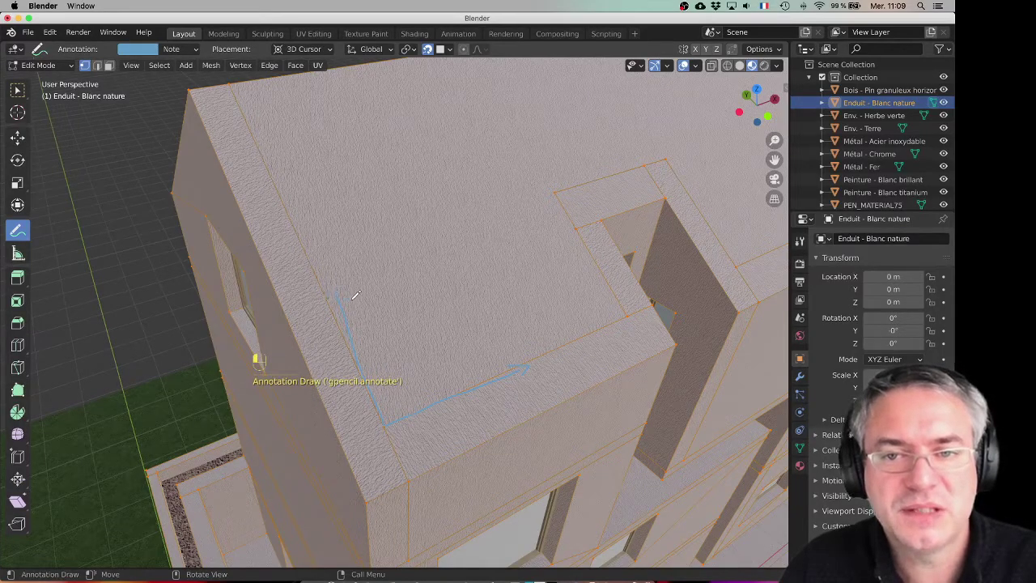
drag(351, 299, 329, 292)
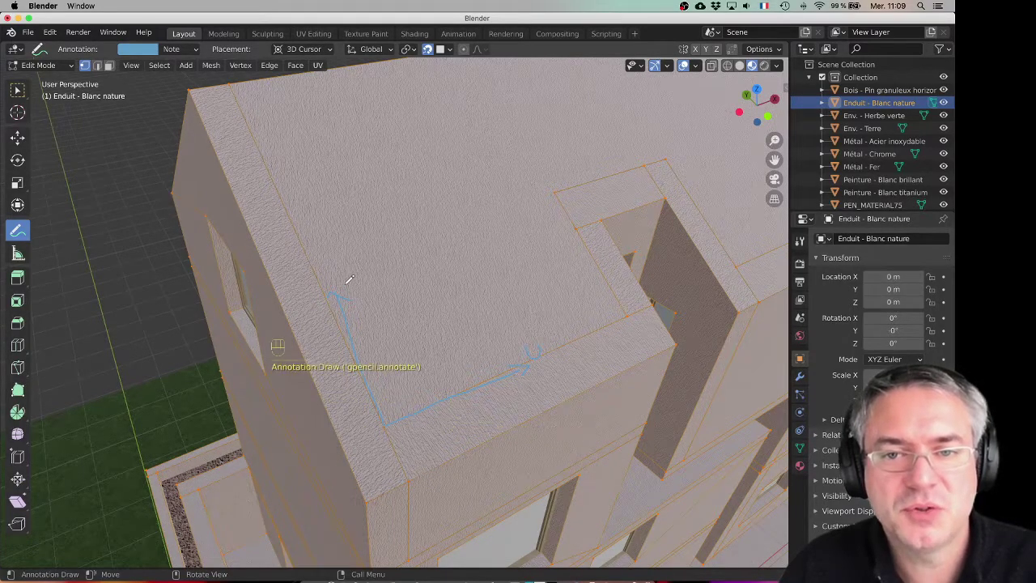
Erase the direction arrows and their labels from the roof
mouse_move(405, 332)
middle_down()
mouse_move(421, 342)
mouse_move(389, 243)
middle_up()
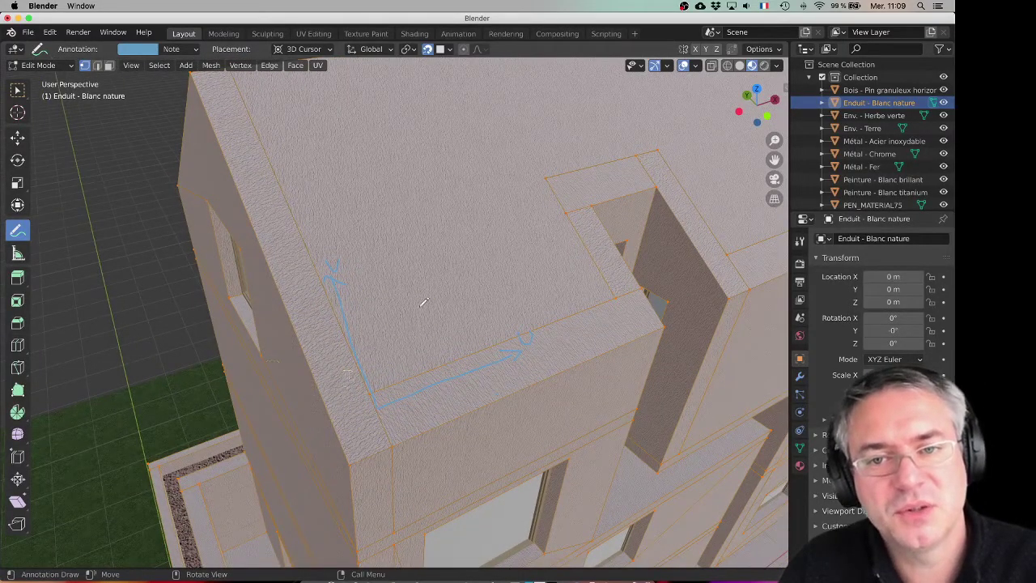
middle_drag(426, 294, 429, 298)
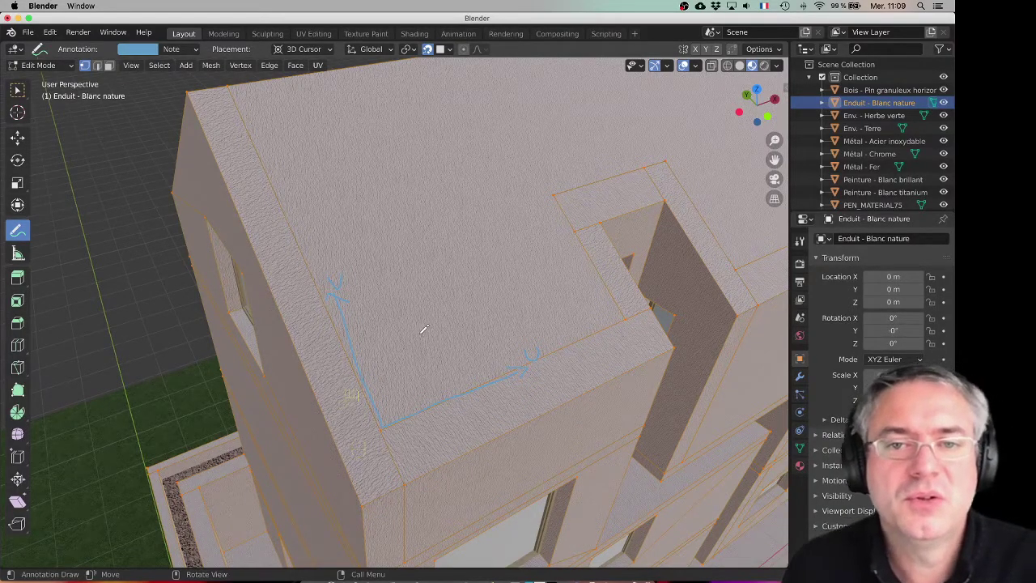
middle_drag(431, 327, 433, 324)
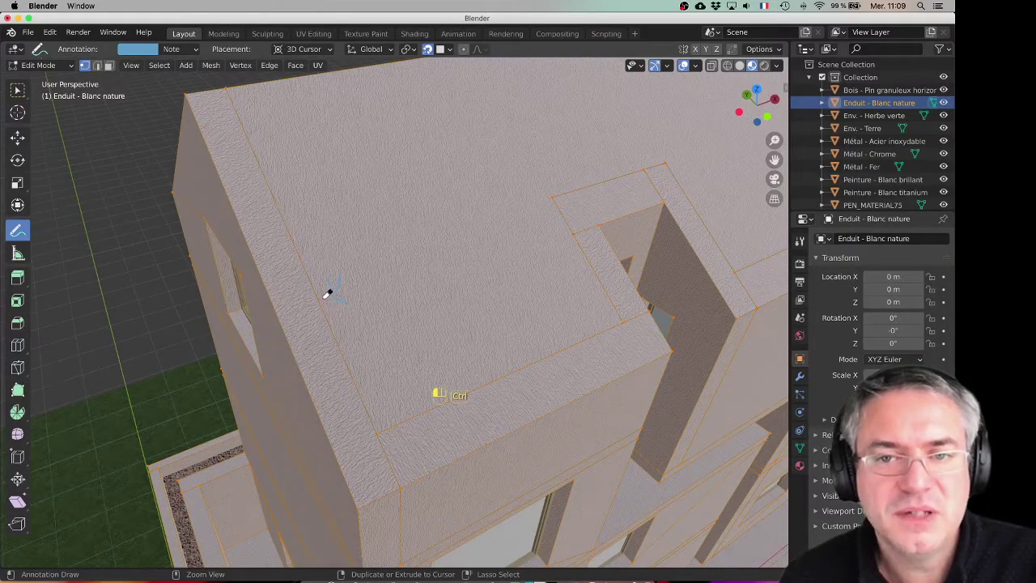
ctrl+drag(339, 280, 380, 281)
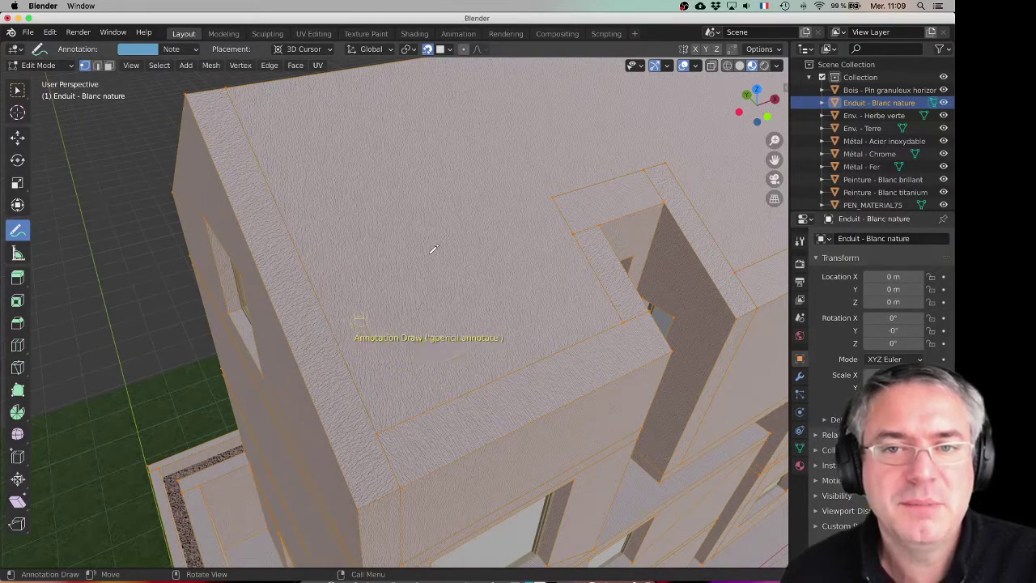
Draw curved annotation lines from the roof's corners that converge on one point of the lower facade
scroll(450, 256, down, 4)
mouse_move(471, 278)
middle_down()
mouse_move(481, 287)
mouse_move(474, 302)
middle_up()
scroll(481, 288, down, 2)
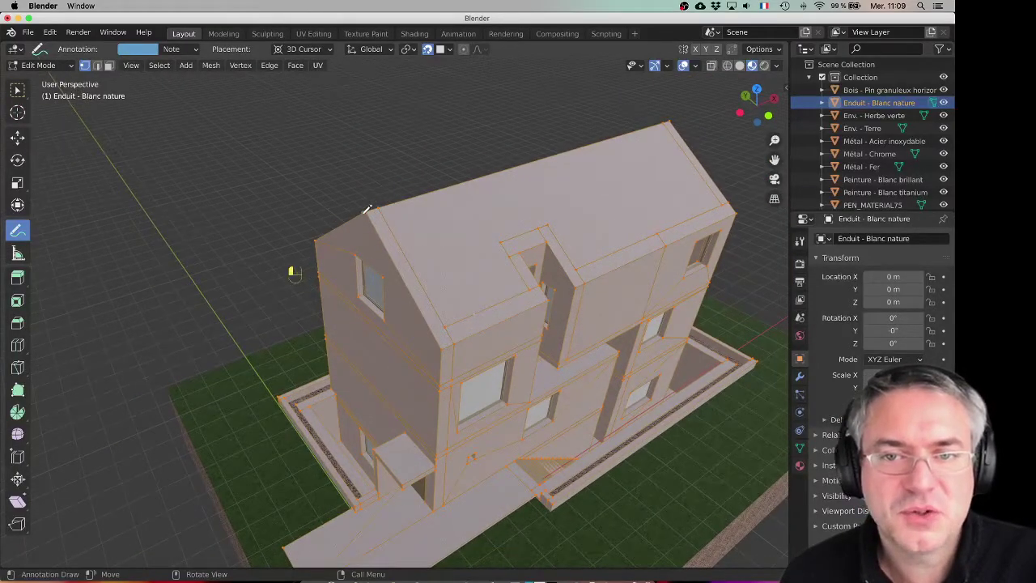
mouse_move(369, 209)
mouse_down()
mouse_move(542, 215)
mouse_move(607, 308)
mouse_move(622, 371)
mouse_up()
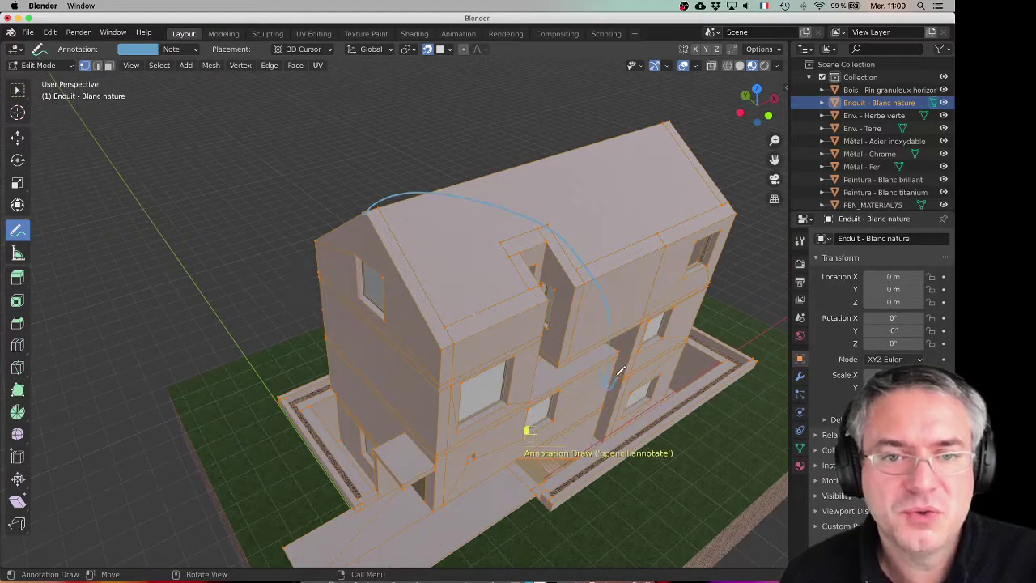
mouse_move(438, 352)
mouse_down()
mouse_move(594, 384)
mouse_move(756, 281)
mouse_move(777, 235)
mouse_move(765, 204)
mouse_move(724, 198)
mouse_up()
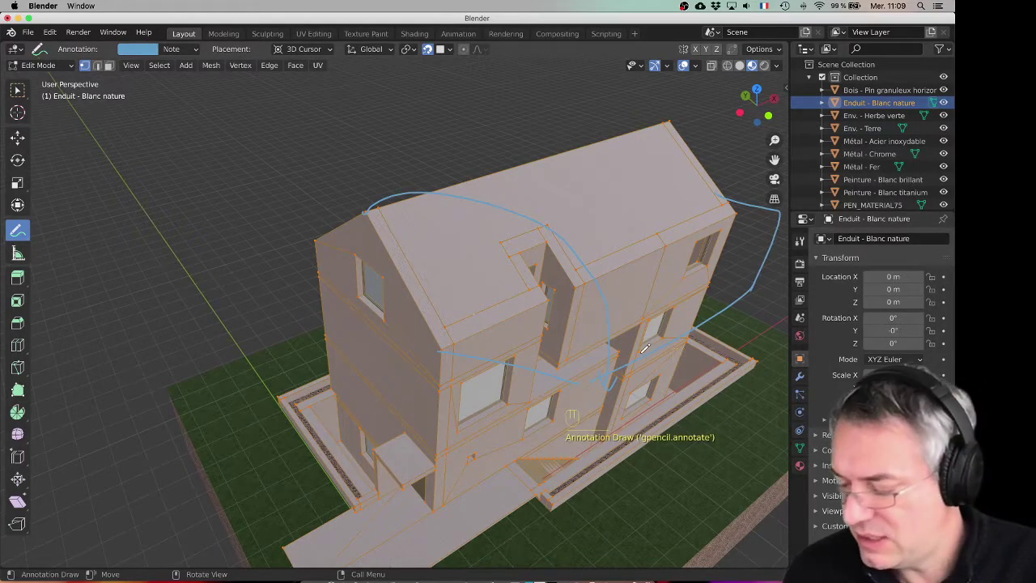
Erase the curved annotation lines running between the roof corners and the facade
key(super+z)
key(super+z)
key(super+z)
key(super+z)
key(ctrl)
ctrl+drag(710, 318, 761, 276)
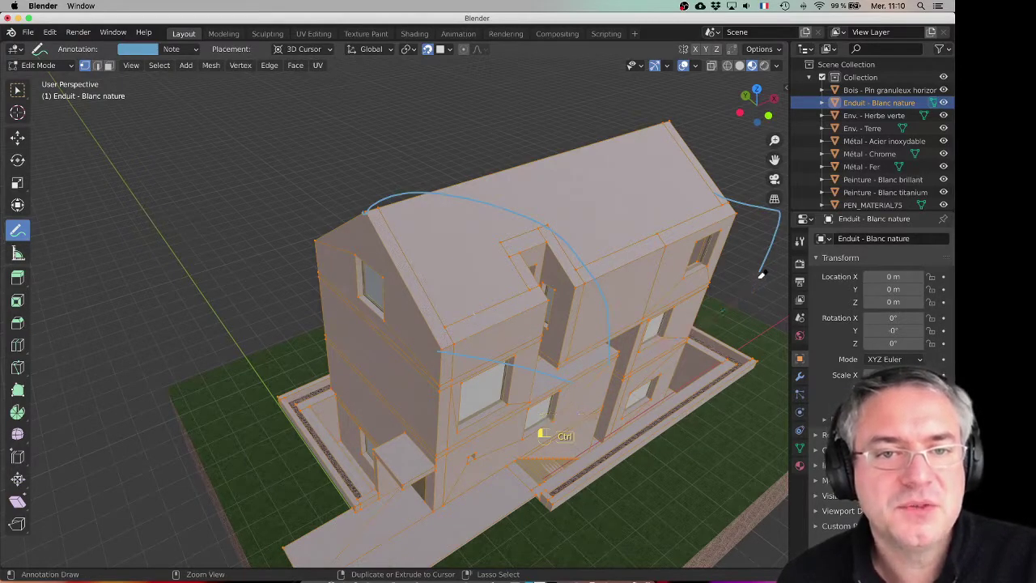
ctrl+drag(781, 214, 767, 253)
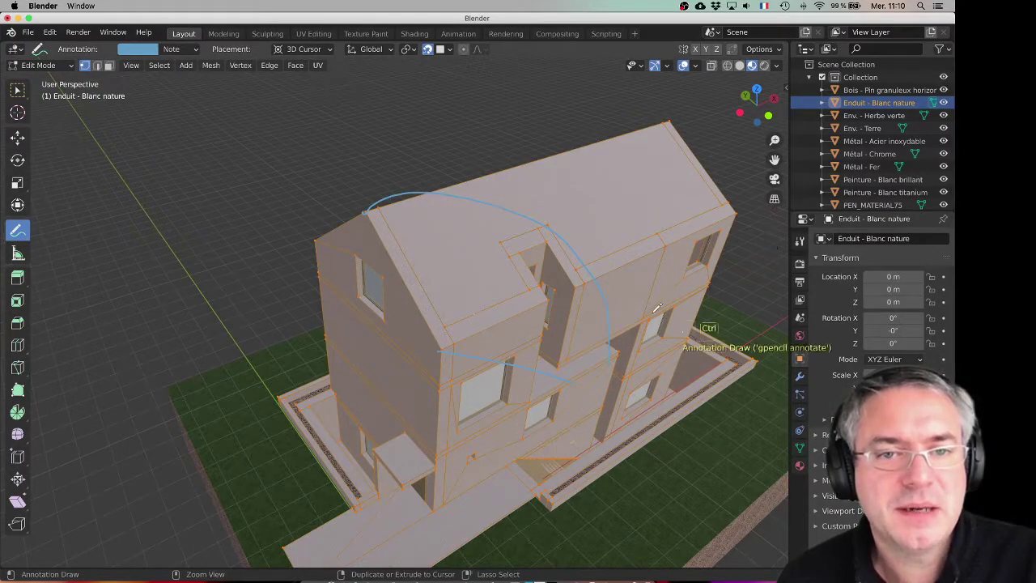
ctrl+drag(608, 364, 612, 356)
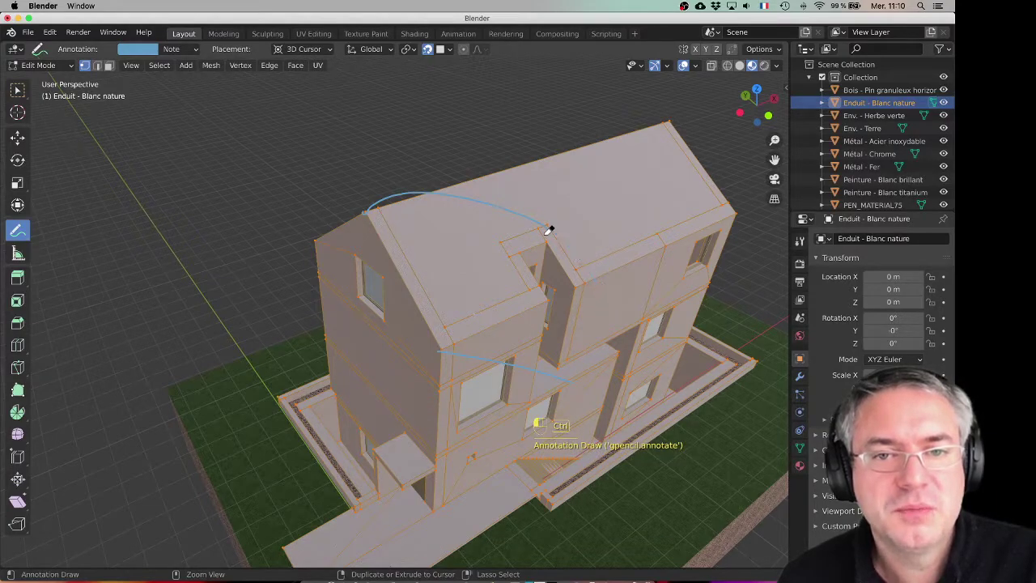
ctrl+drag(469, 185, 385, 189)
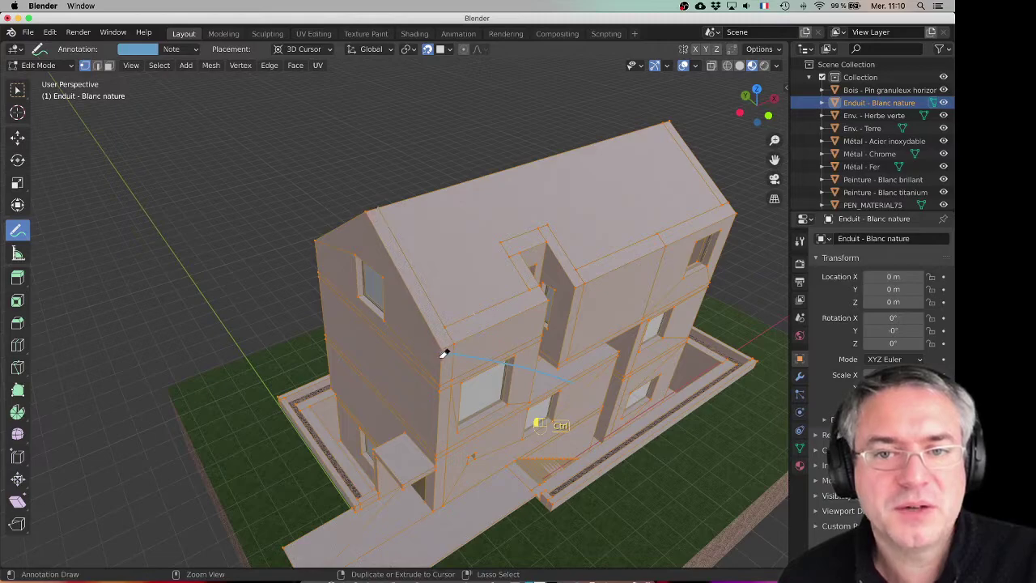
Examine the mesh edges left on the roof and facades after the dissolve from several angles
middle_drag(566, 377, 635, 392)
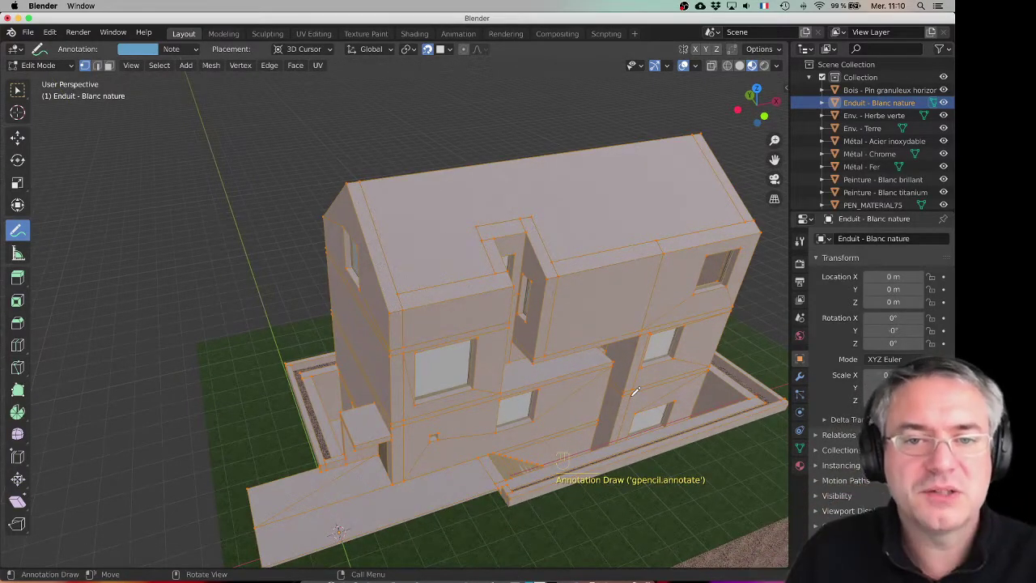
middle_drag(568, 389, 446, 397)
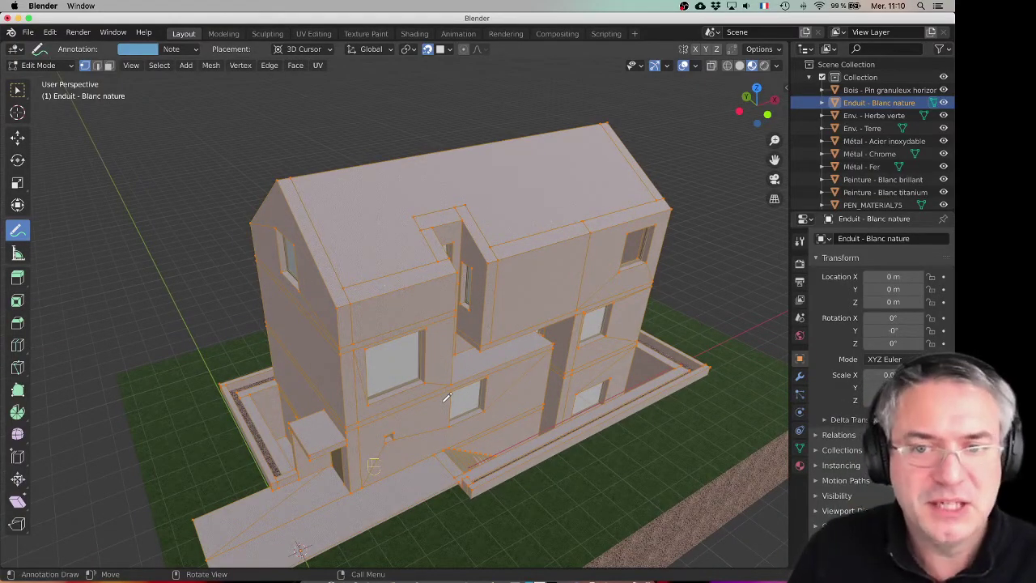
middle_drag(387, 350, 374, 359)
scroll(460, 209, up, 2)
middle_drag(455, 267, 376, 352)
middle_drag(445, 369, 351, 346)
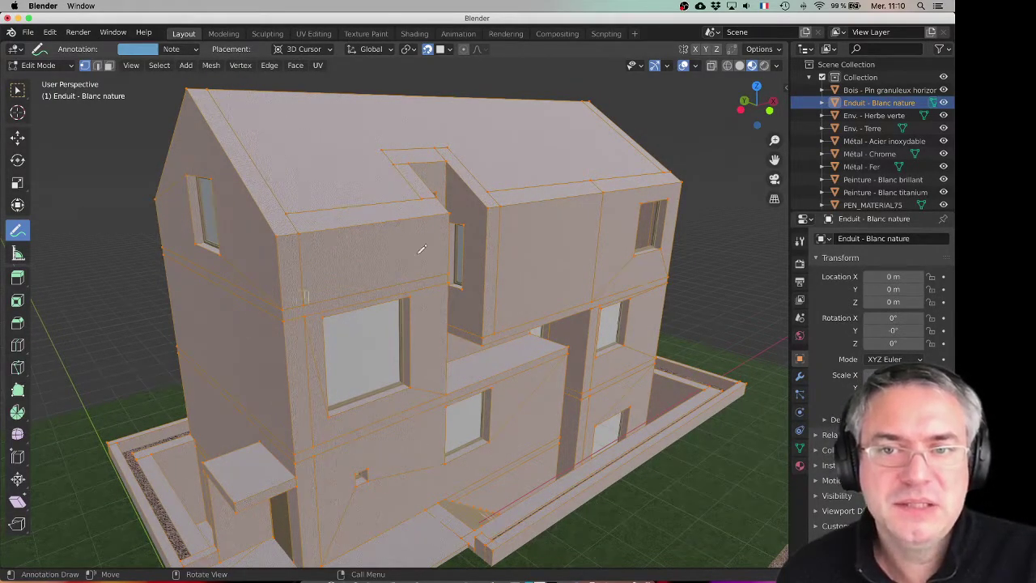
middle_drag(590, 126, 591, 131)
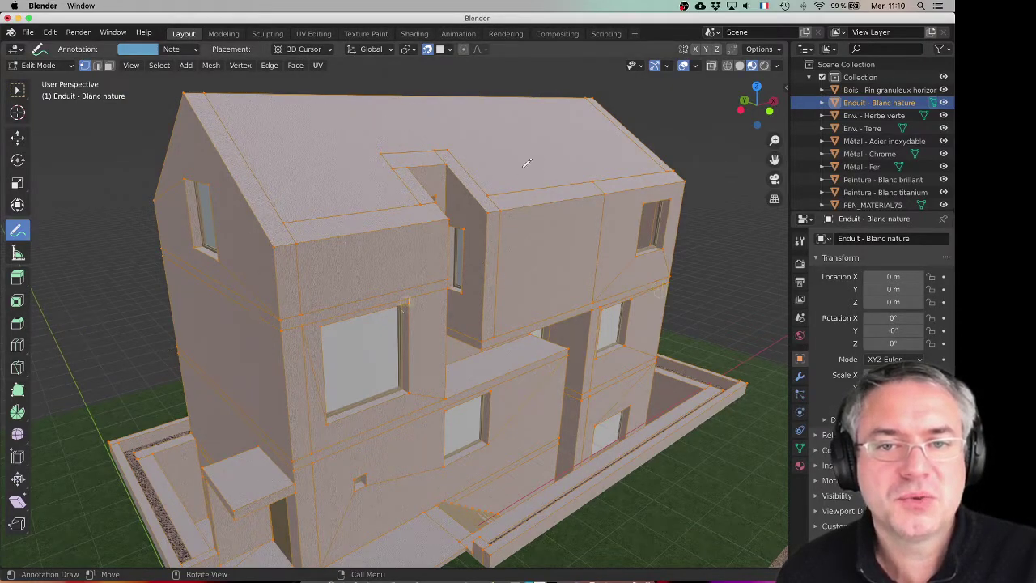
Duplicate the current Layout workspace and rename the copy as UV
click(637, 34)
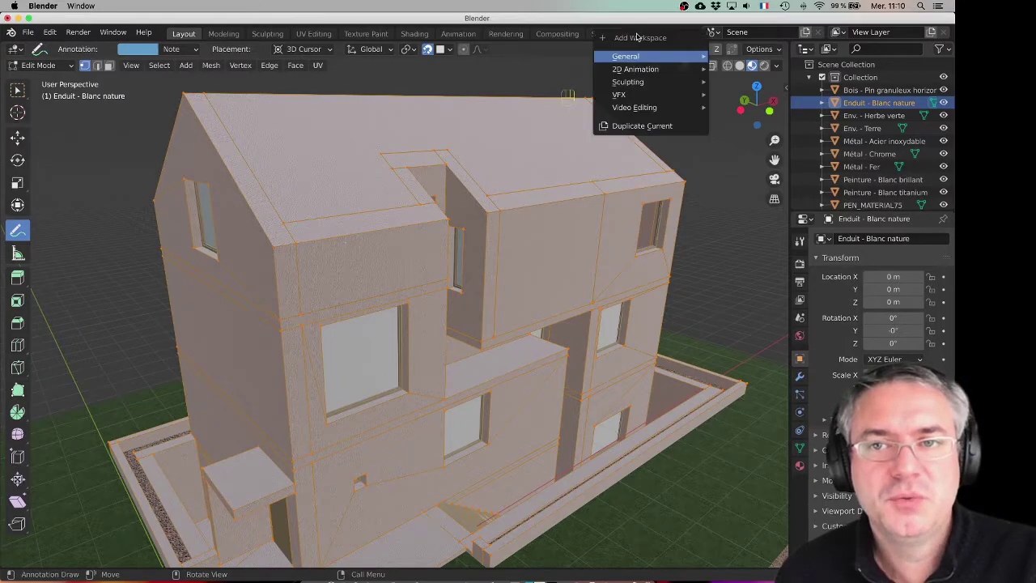
click(641, 125)
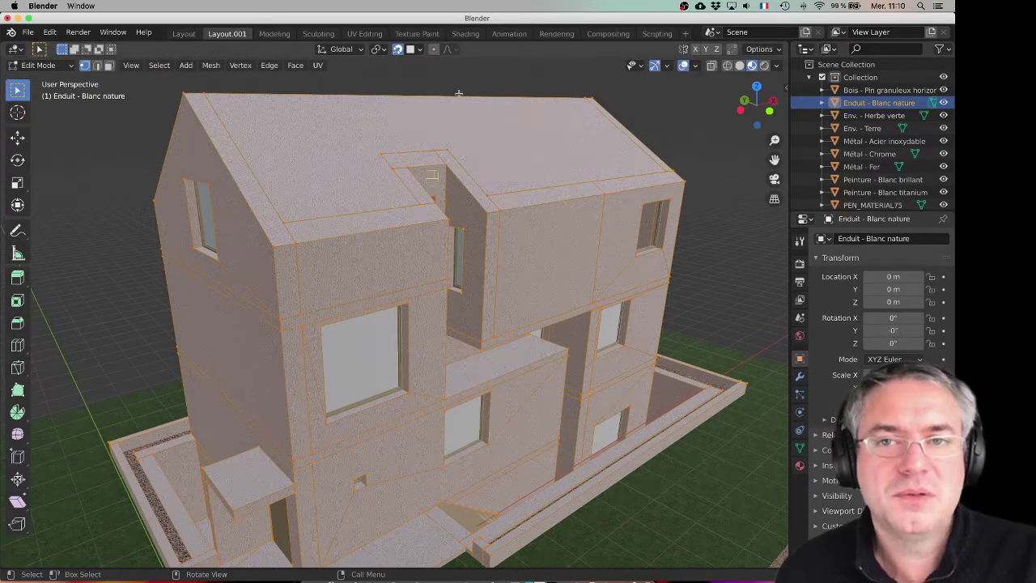
double_click(222, 34)
key(Return)
text(U)
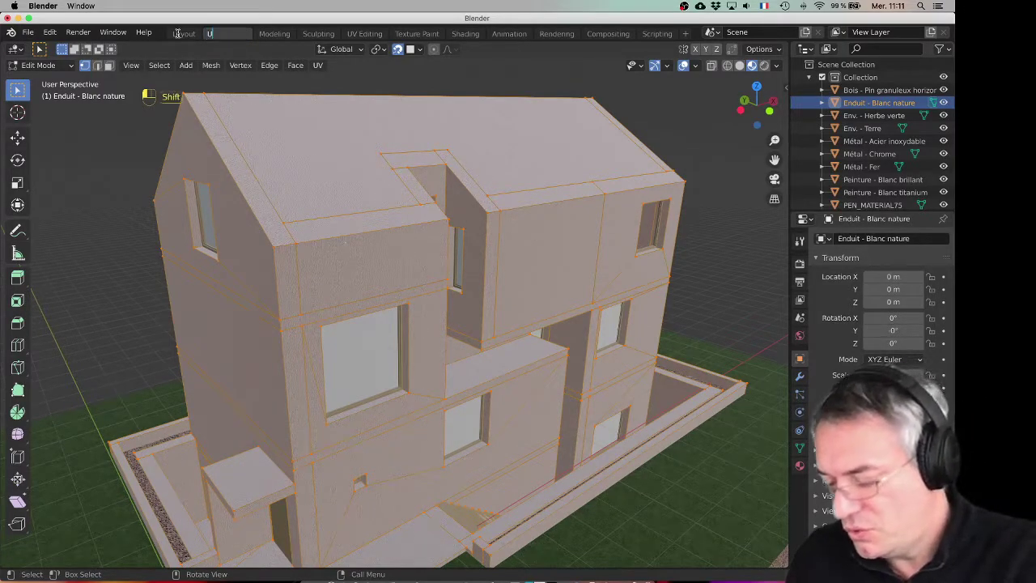
text(V)
key(Return)
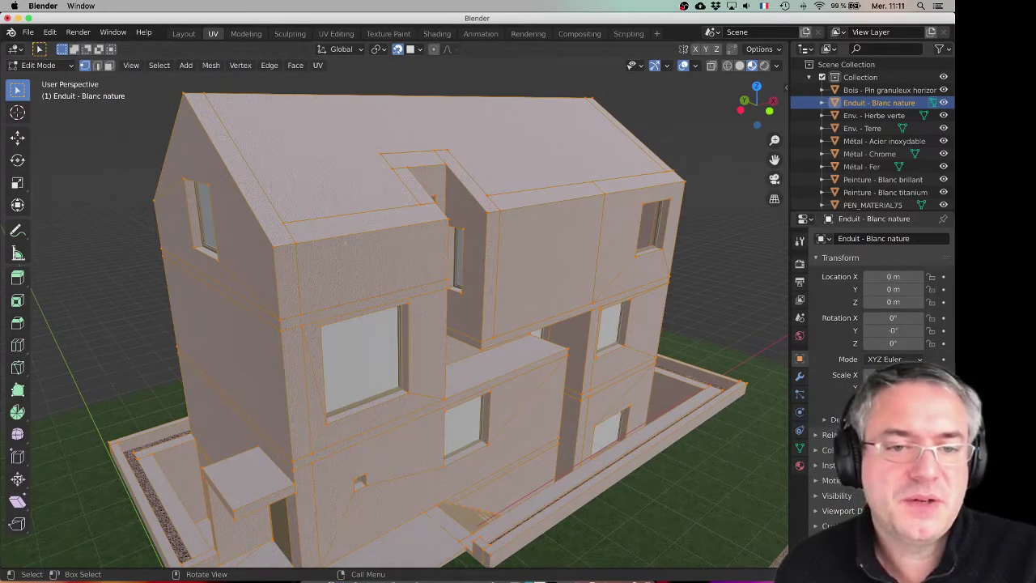
Split two extra areas off beneath the main 3D view and turn one into a Shader Editor showing the Enduit - Blanc nature nodes
drag(786, 566, 776, 339)
drag(3, 335, 366, 344)
click(384, 338)
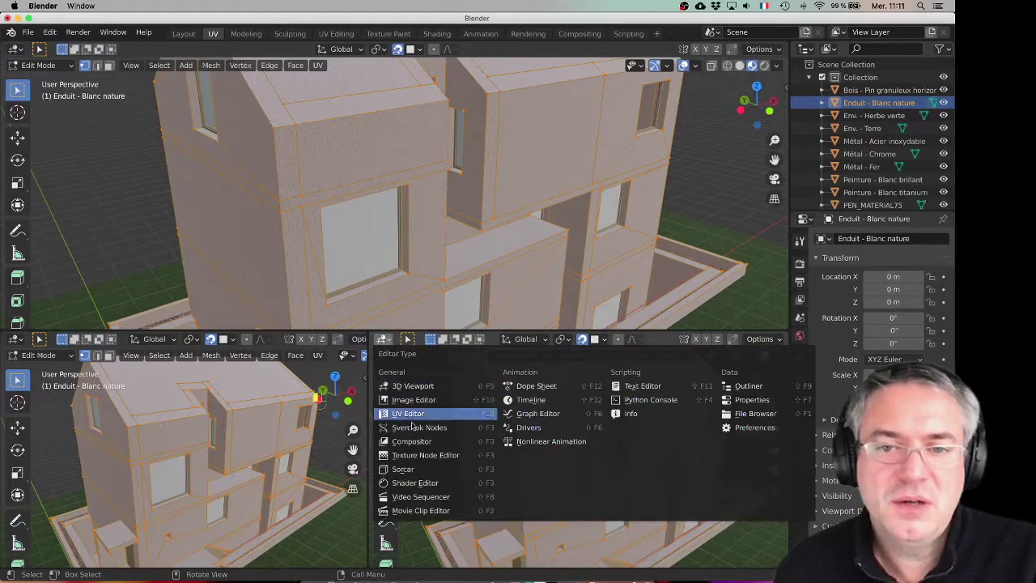
click(429, 482)
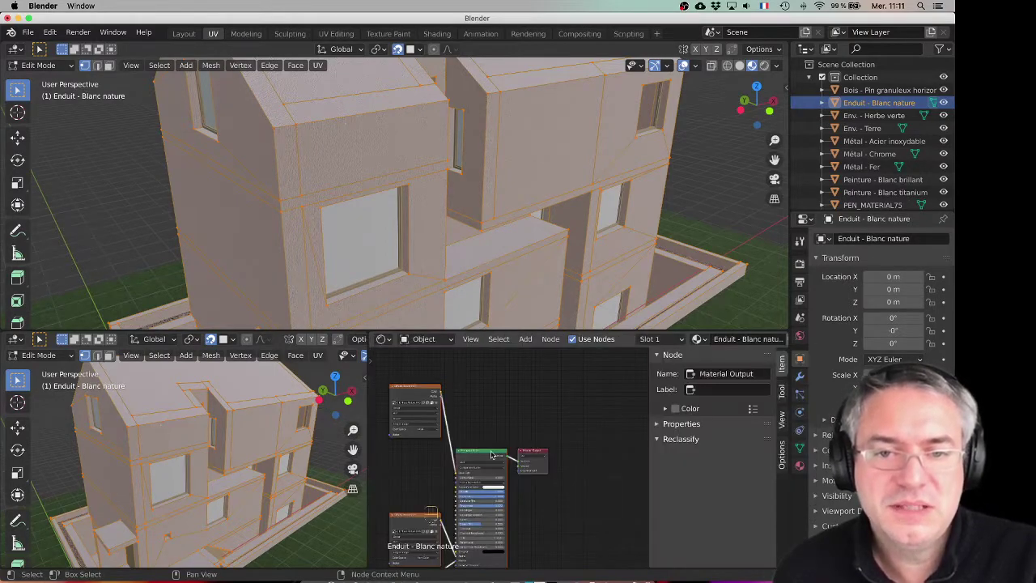
scroll(391, 515, left, 3)
middle_drag(493, 438, 511, 465)
scroll(509, 450, down, 3)
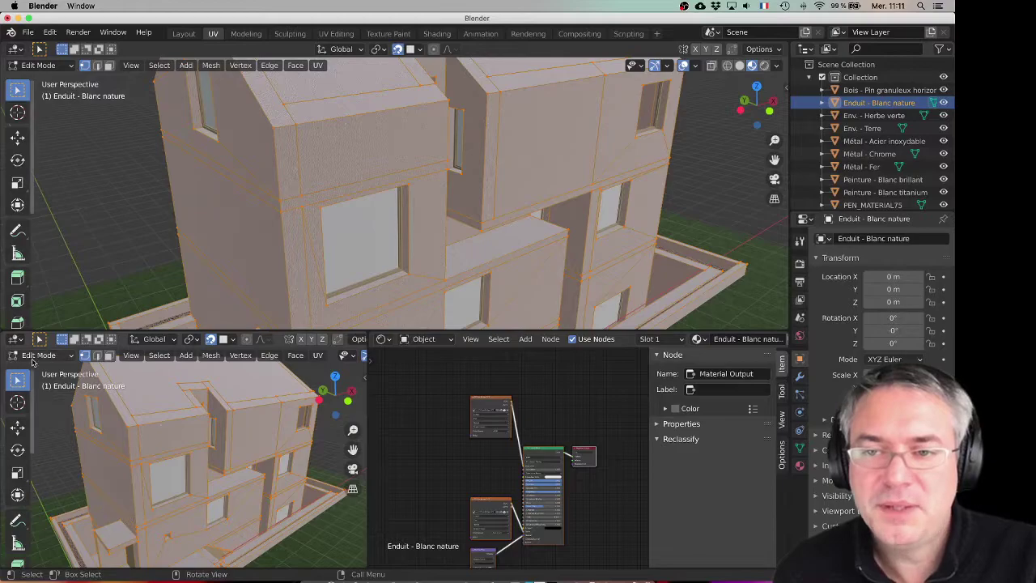
Change the remaining small 3D view to a UV Editor and look over the house mesh's complete UV layout
click(15, 341)
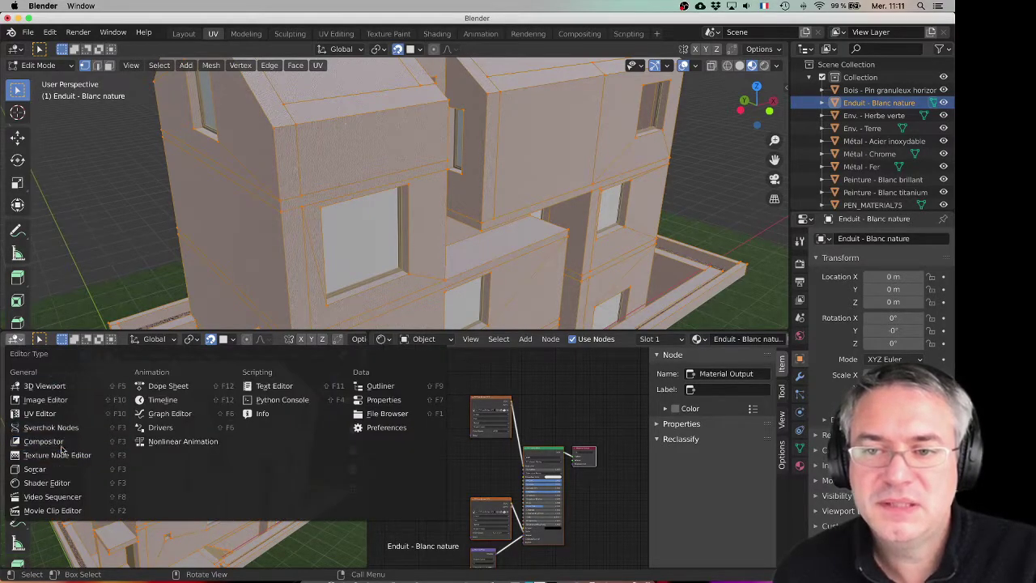
click(47, 416)
scroll(196, 442, down, 10)
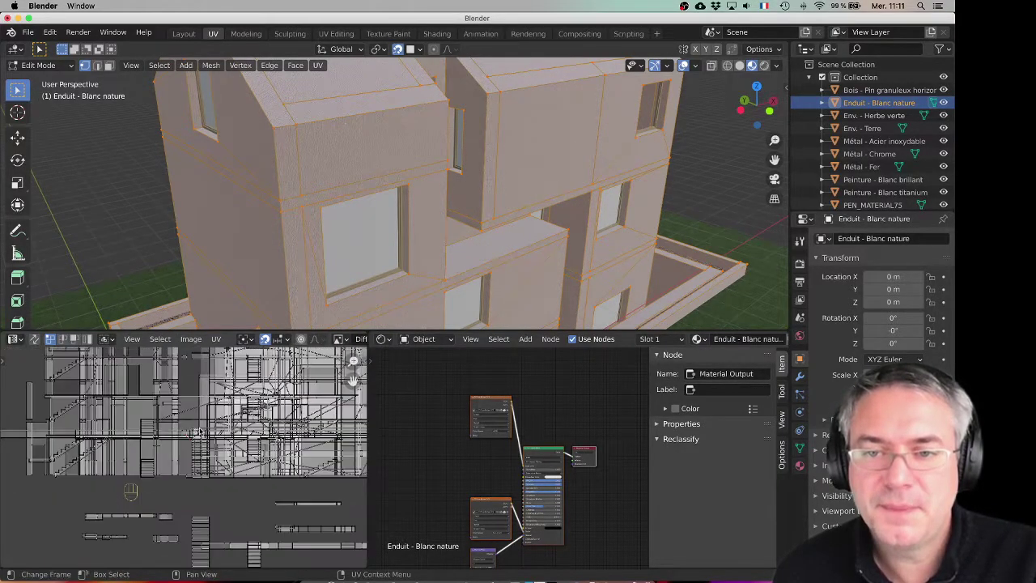
scroll(196, 441, up, 5)
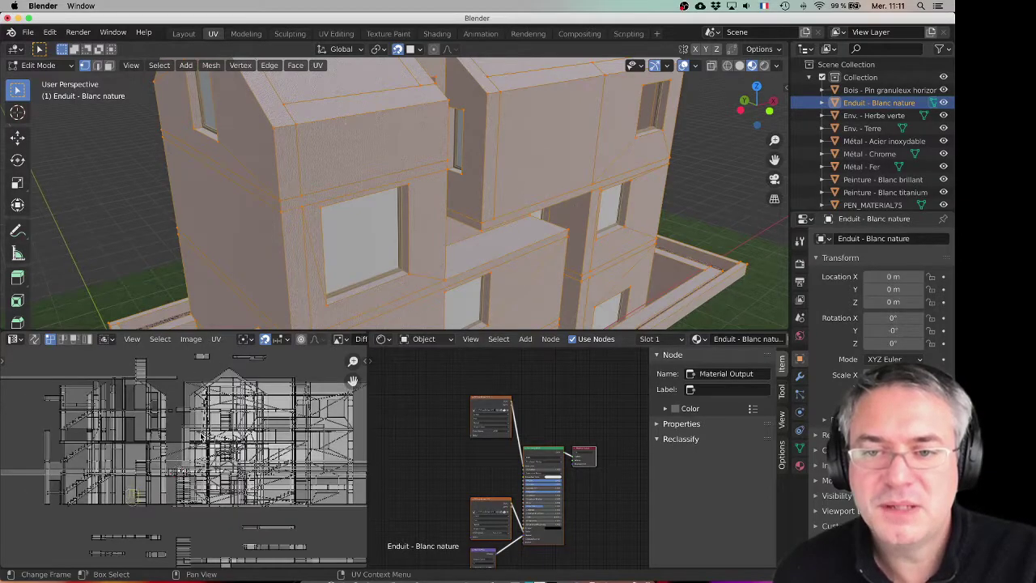
scroll(183, 431, up, 3)
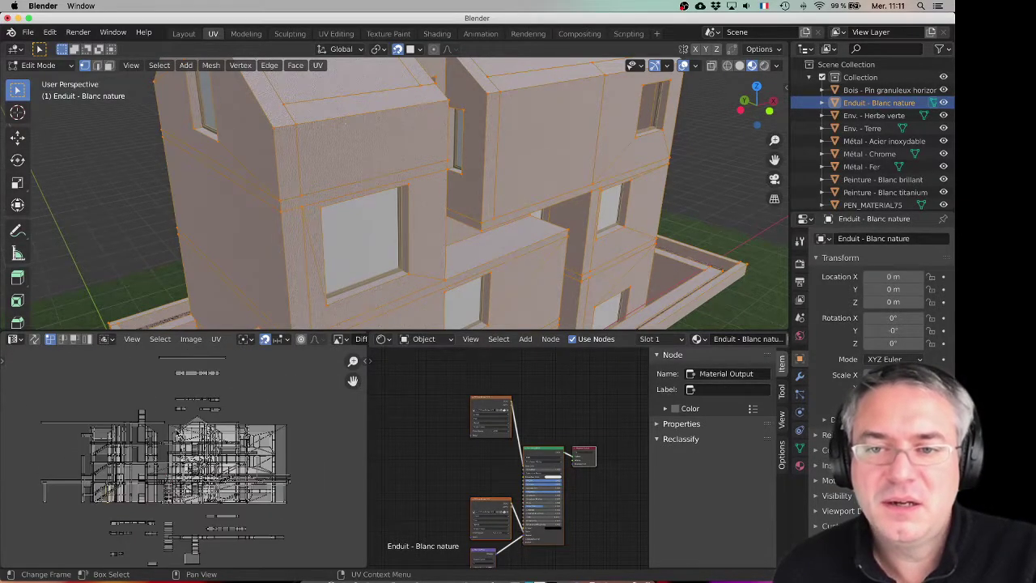
middle_drag(173, 442, 169, 448)
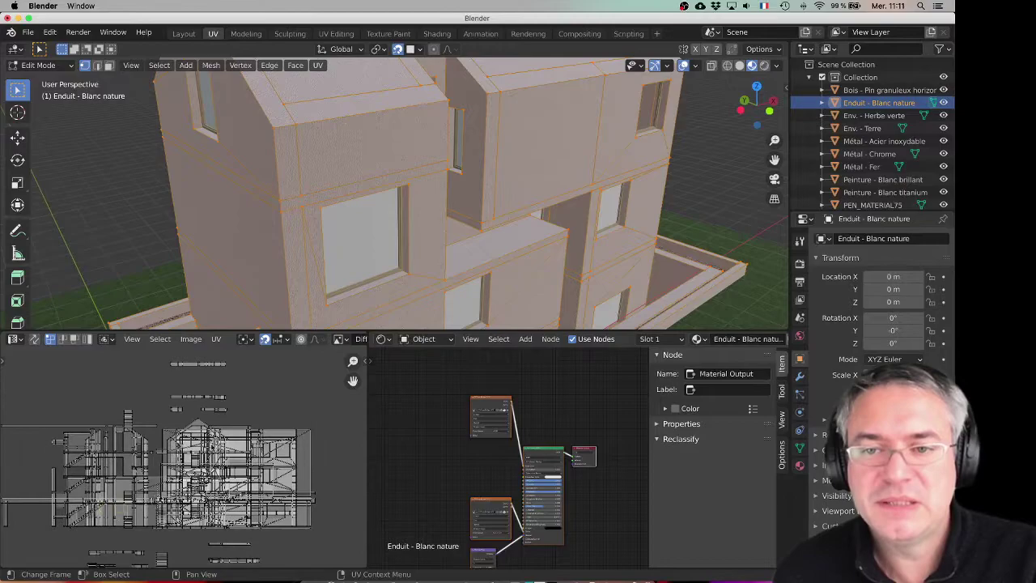
scroll(168, 423, up, 4)
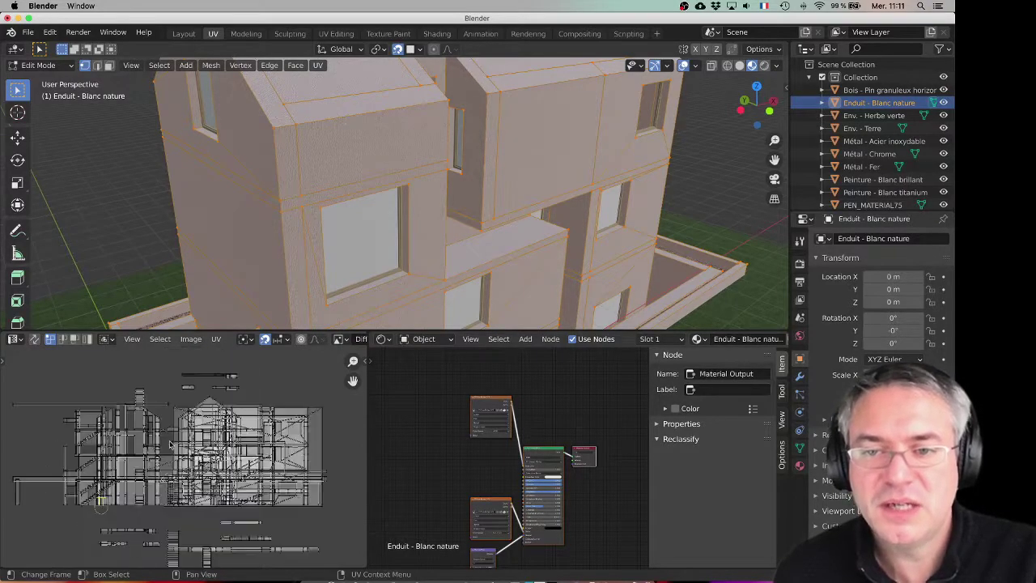
scroll(217, 451, up, 2)
scroll(202, 457, down, 6)
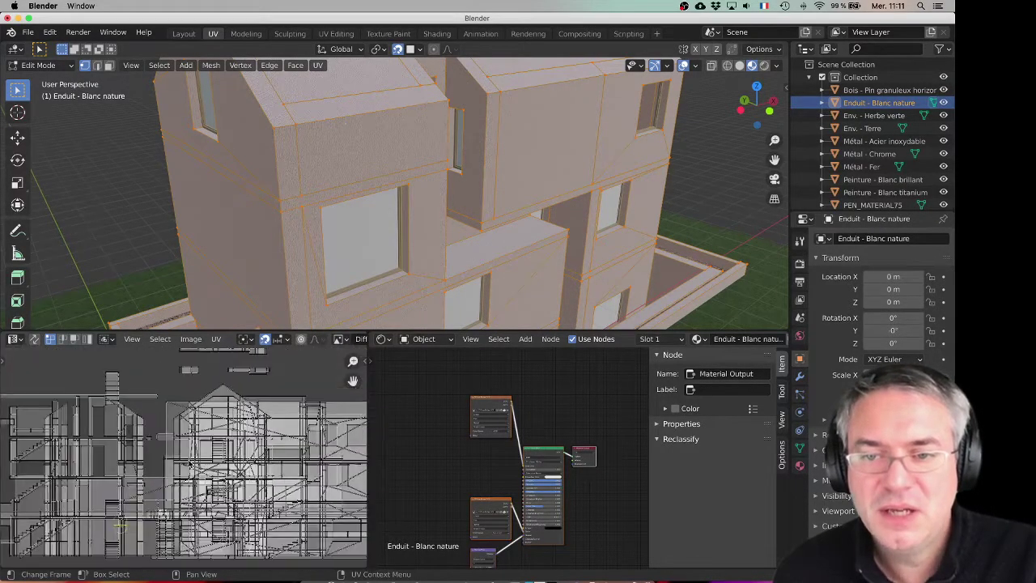
Switch to face selection and select only the roof slope above the main facade to isolate its UVs
click(340, 81)
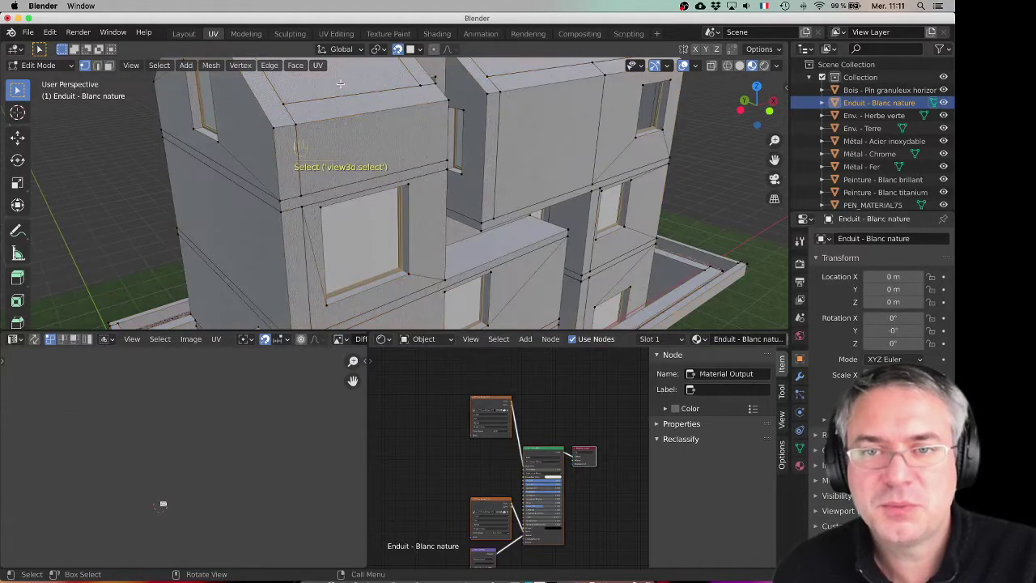
click(108, 65)
click(348, 81)
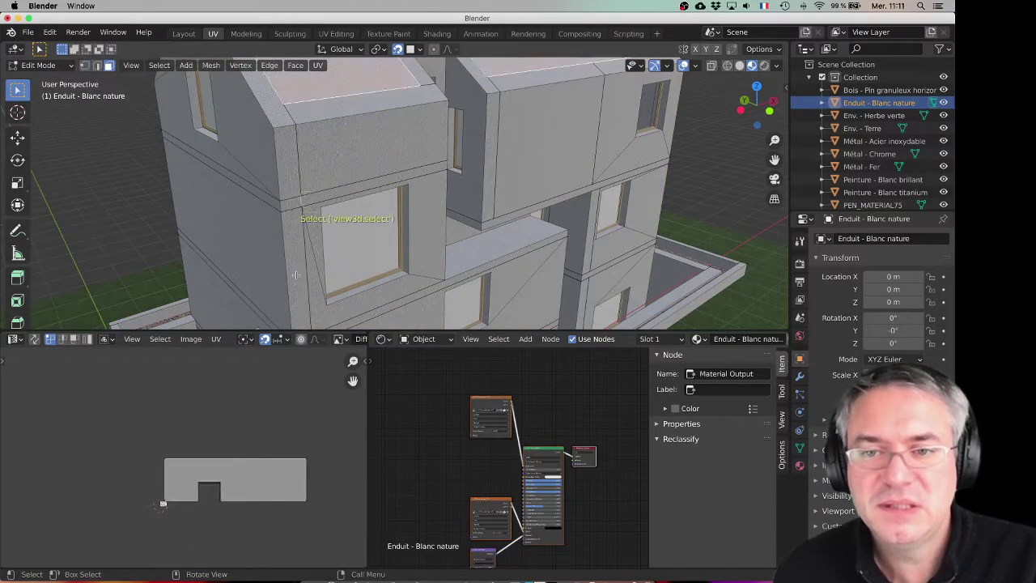
Examine the size and position of the roof face's UV island relative to the plaster texture image
scroll(149, 495, up, 6)
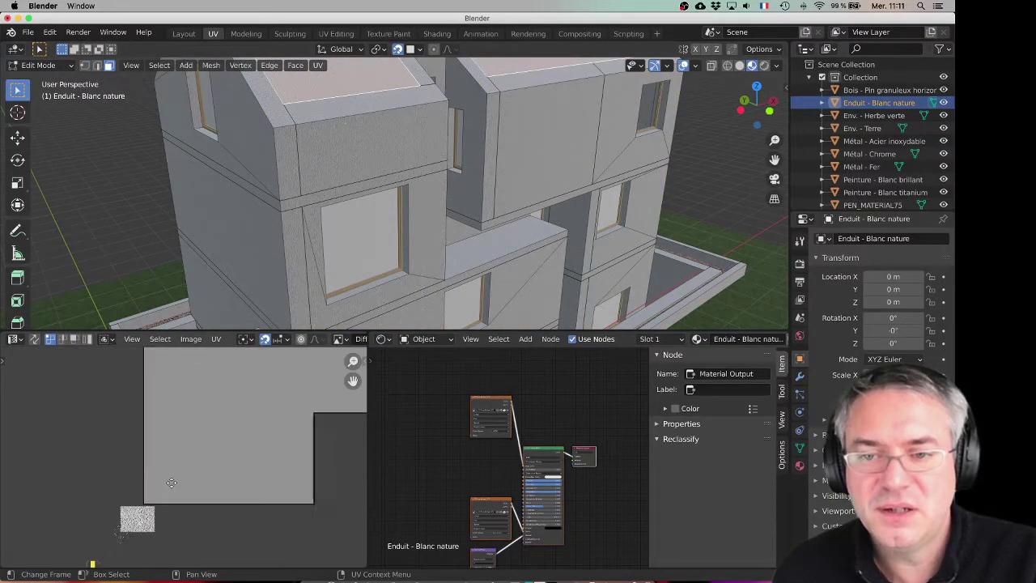
scroll(151, 497, up, 1)
scroll(143, 467, down, 4)
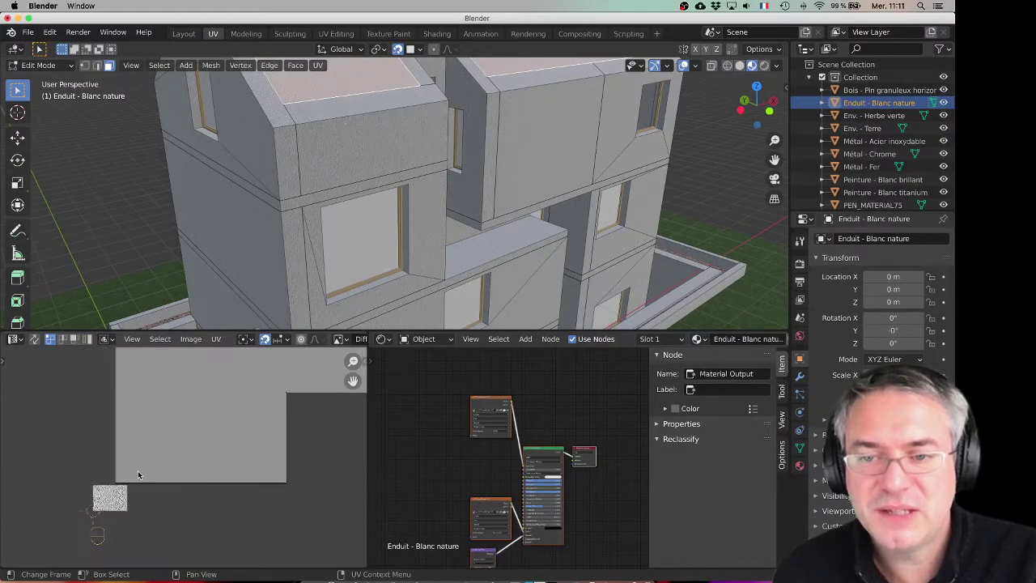
middle_drag(137, 470, 162, 468)
scroll(170, 468, up, 5)
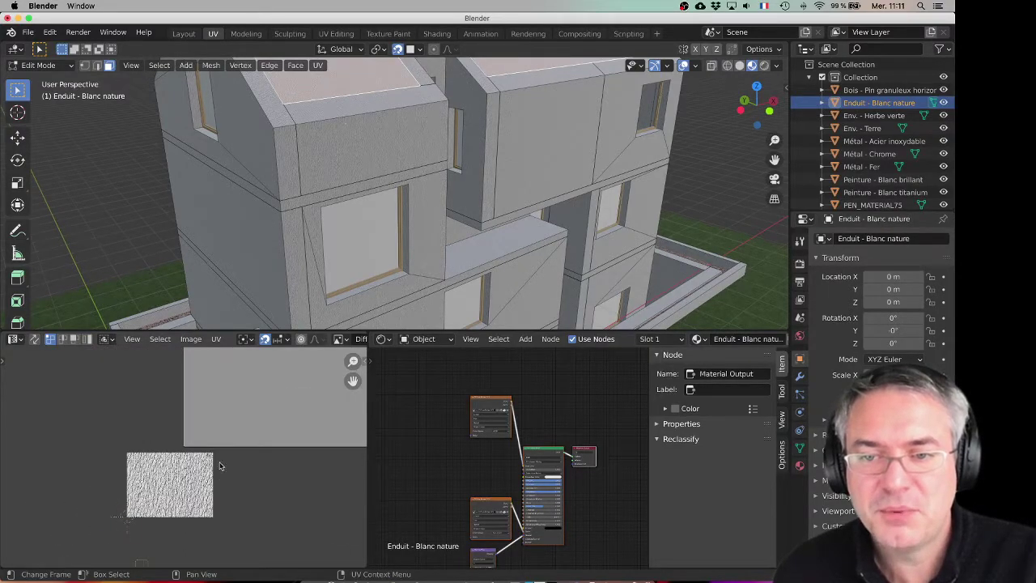
scroll(183, 465, up, 3)
mouse_move(117, 485)
middle_down()
mouse_move(124, 442)
mouse_move(106, 479)
middle_up()
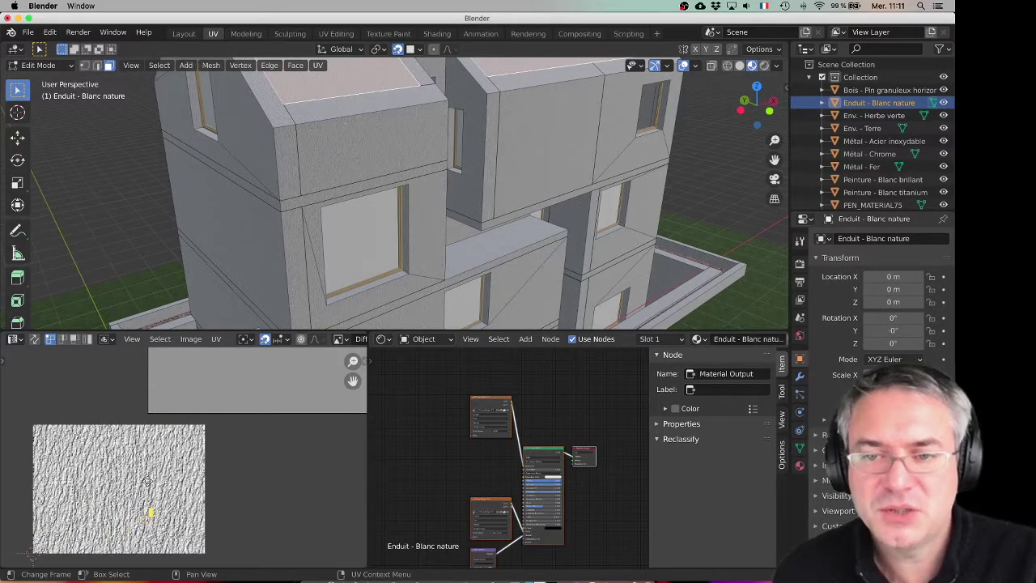
middle_drag(174, 468, 60, 525)
scroll(100, 485, down, 5)
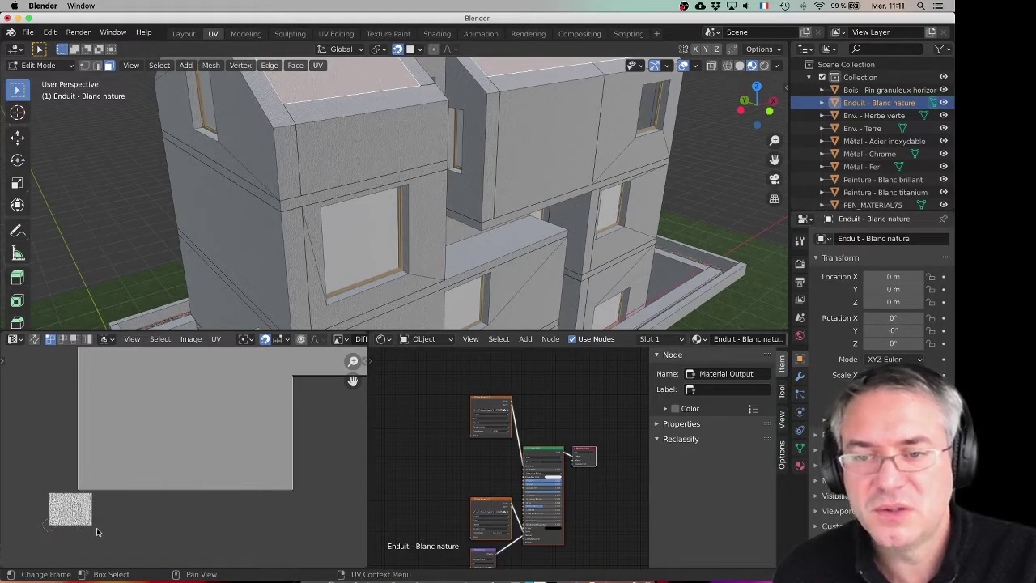
scroll(153, 500, down, 4)
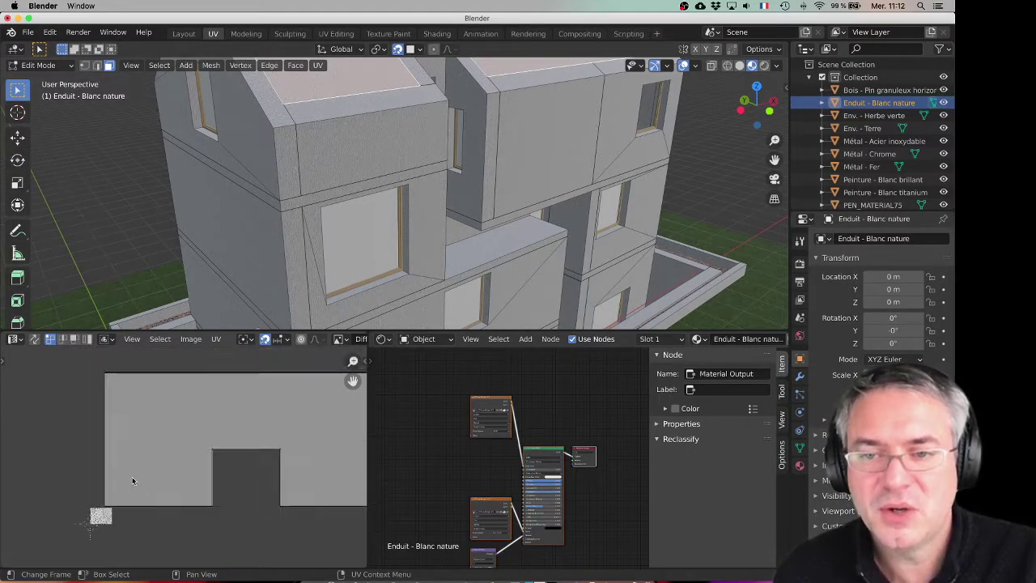
middle_drag(195, 466, 34, 493)
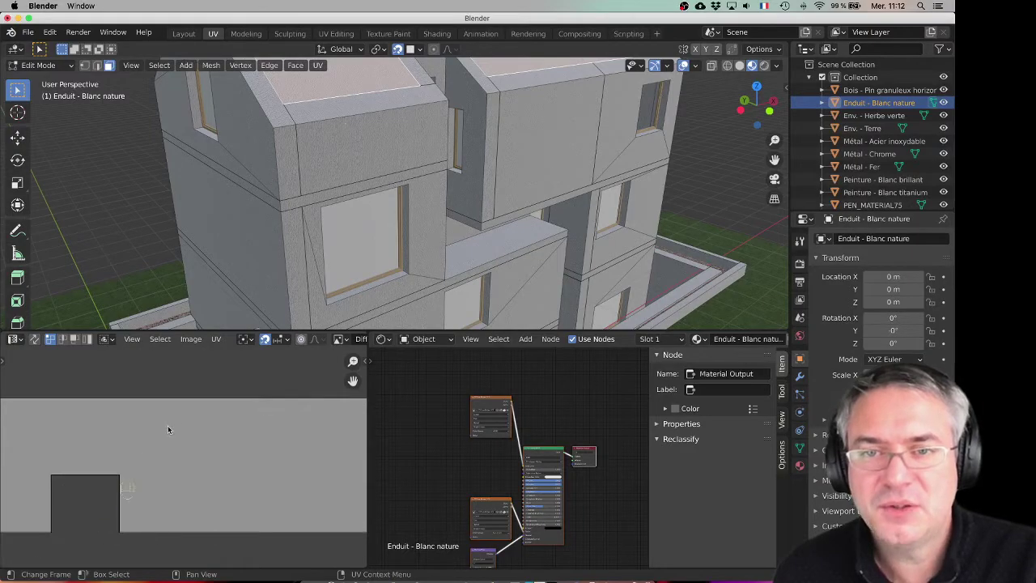
scroll(360, 232, down, 6)
middle_drag(169, 459, 327, 448)
middle_drag(132, 502, 98, 514)
scroll(163, 454, down, 2)
middle_drag(229, 457, 196, 464)
scroll(190, 450, down, 2)
scroll(190, 449, up, 1)
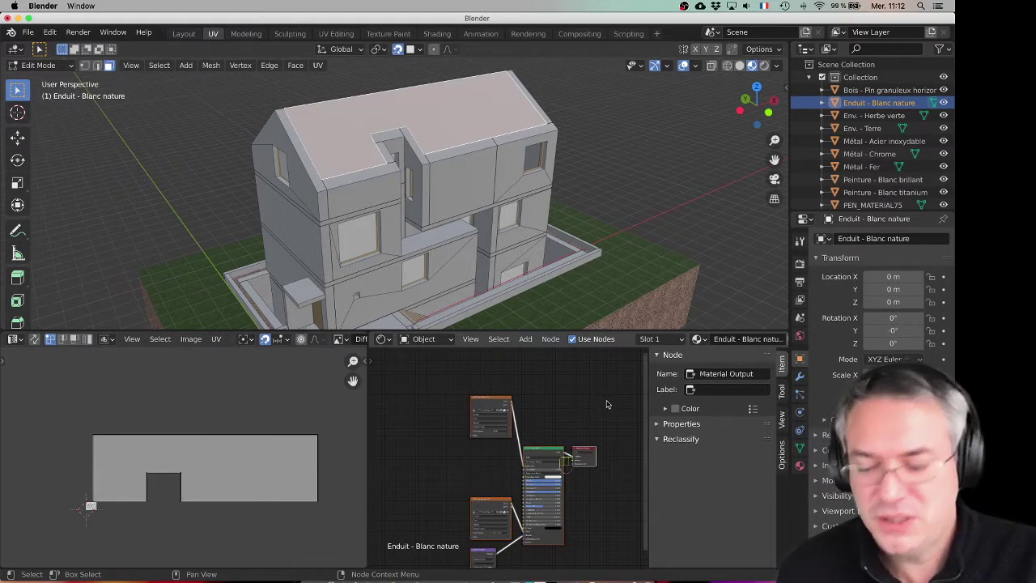
Hide the Shader Editor's sidebar and widen the UV Editor beside it
key(n)
key(g)
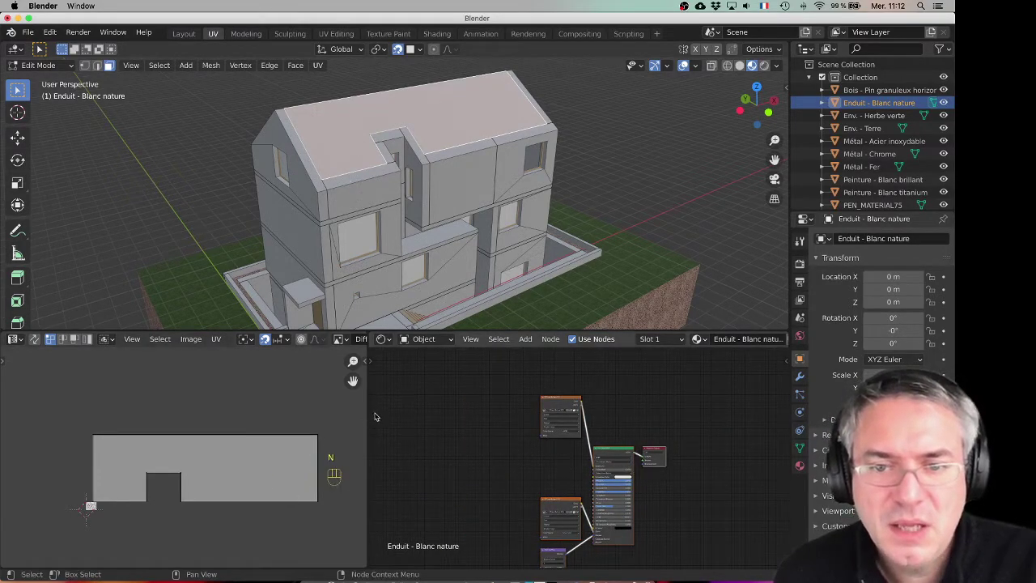
drag(367, 413, 433, 413)
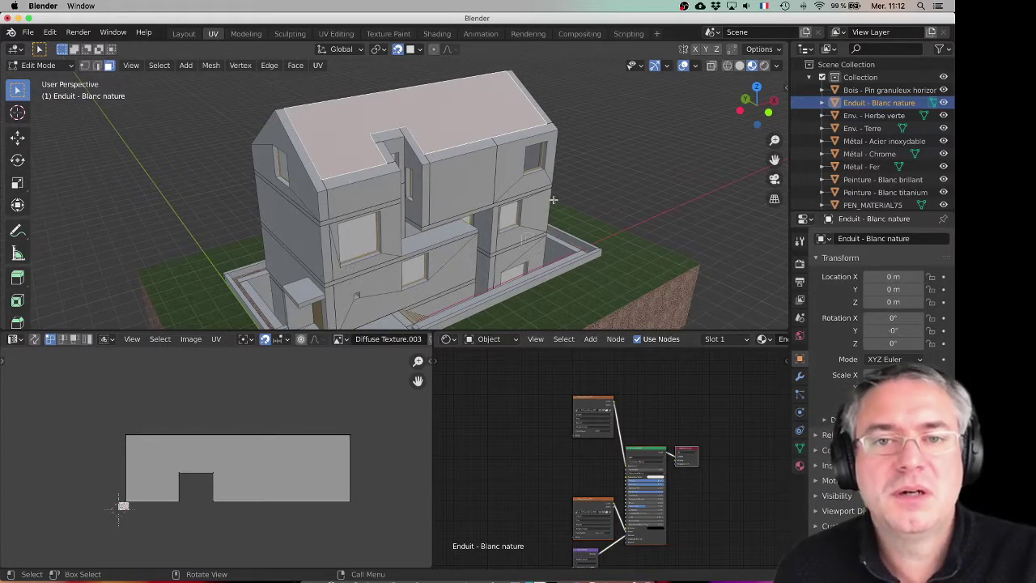
middle_drag(437, 235, 426, 263)
middle_drag(438, 260, 357, 259)
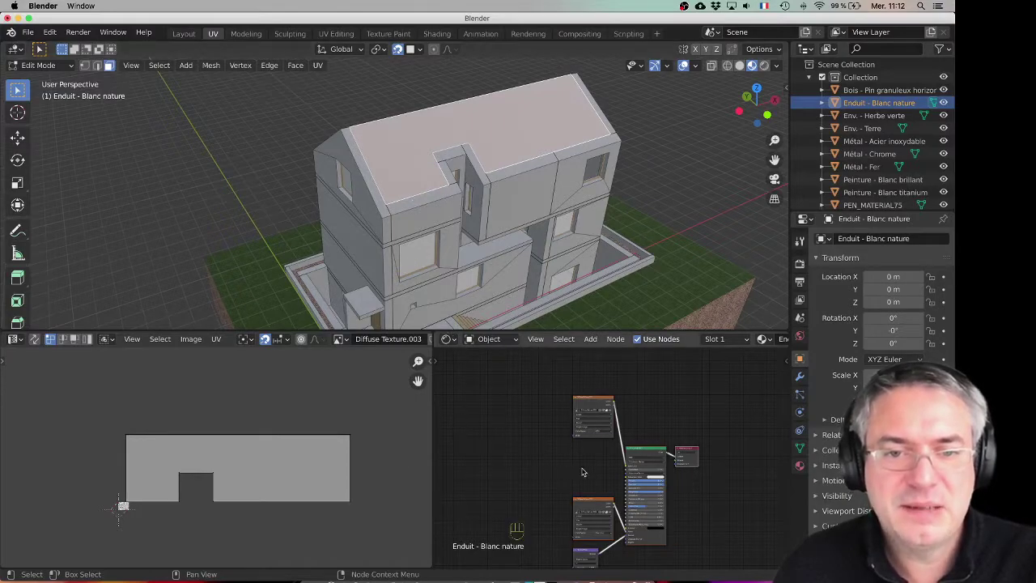
scroll(581, 472, up, 4)
middle_drag(591, 464, 570, 423)
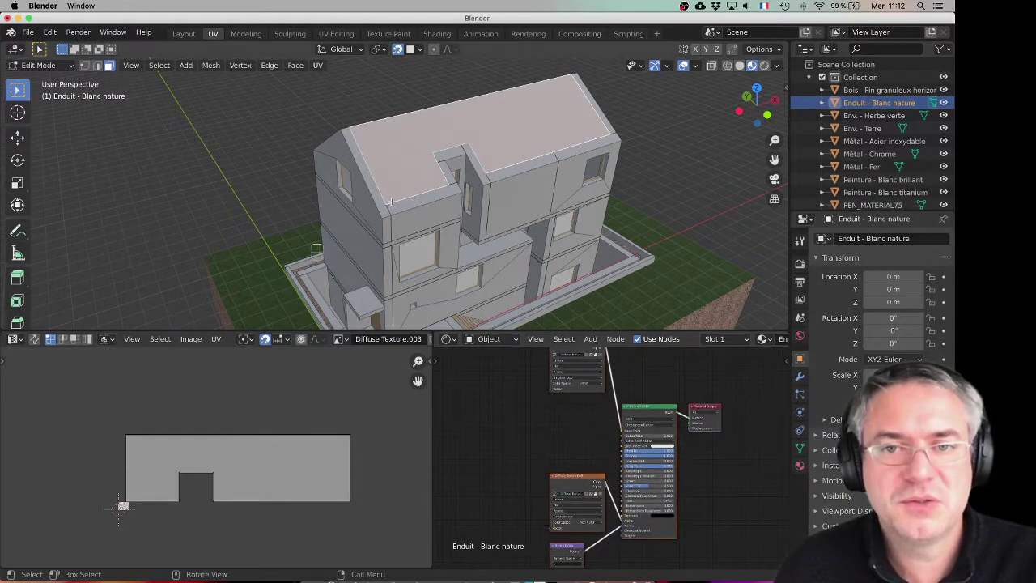
middle_drag(497, 478, 505, 474)
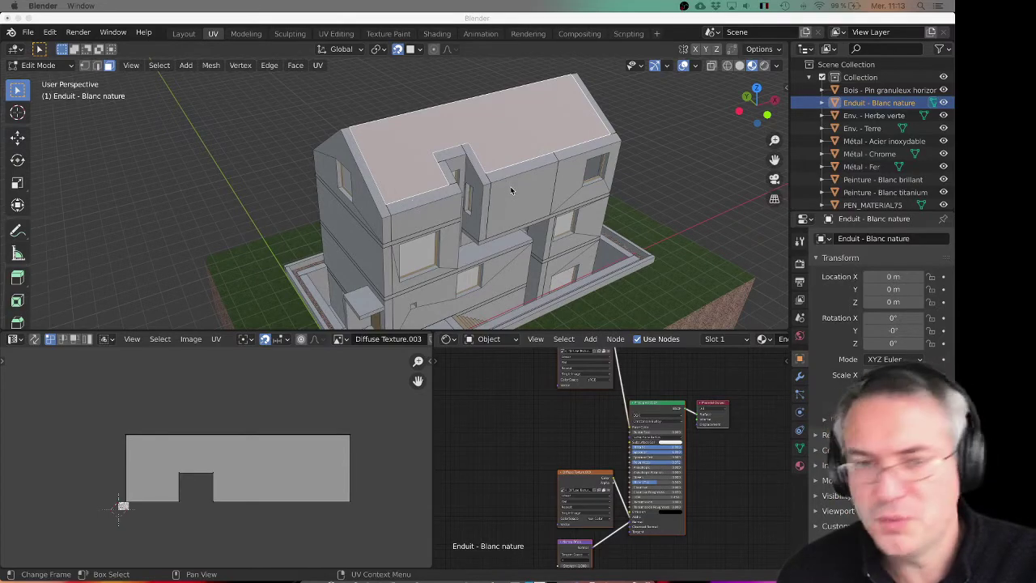
In Object Mode, add a second material slot with a new material named Material.Béton brut to the plaster object, and return to Edit Mode
key(Tab)
middle_drag(654, 208, 661, 192)
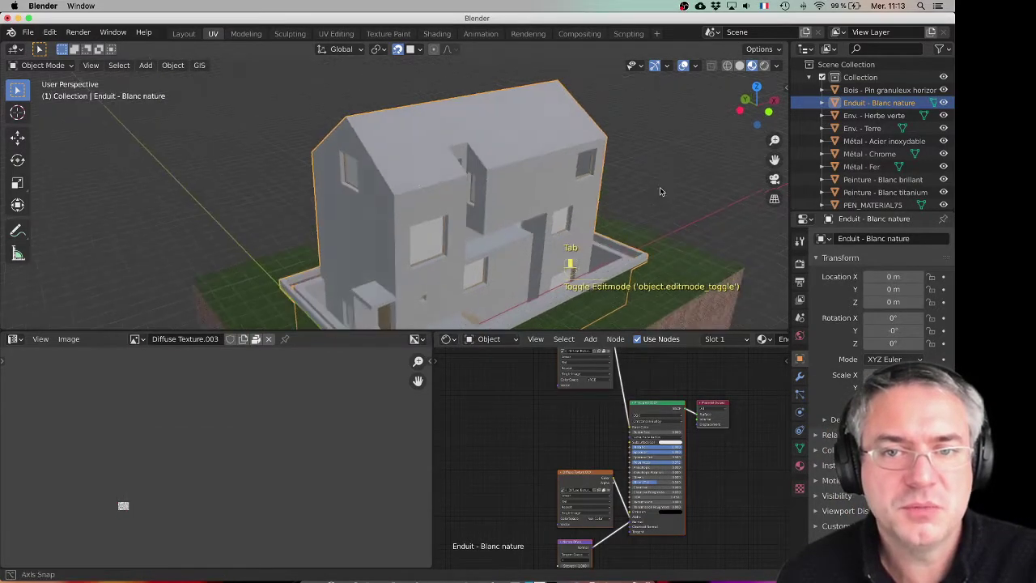
click(799, 465)
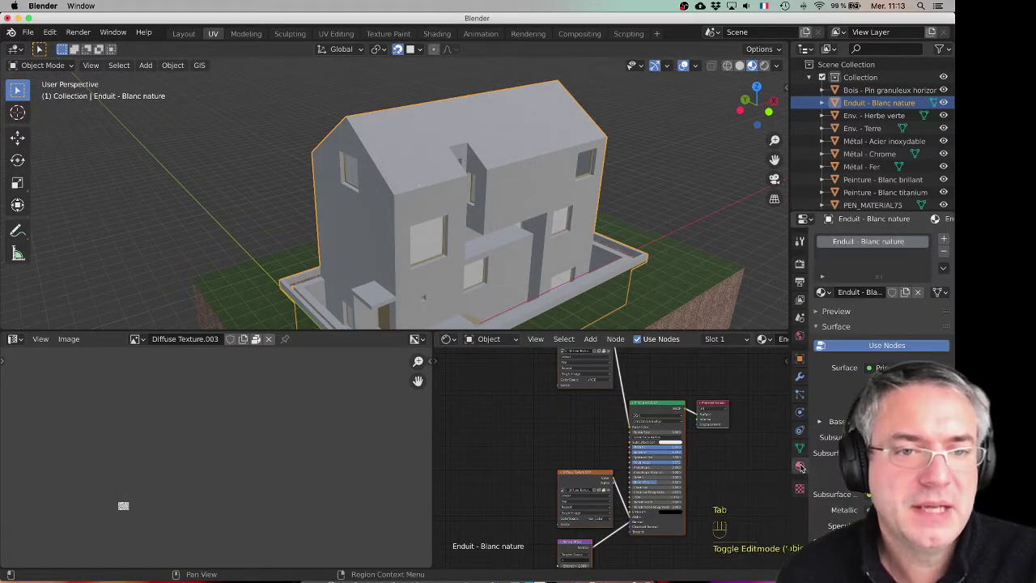
click(944, 240)
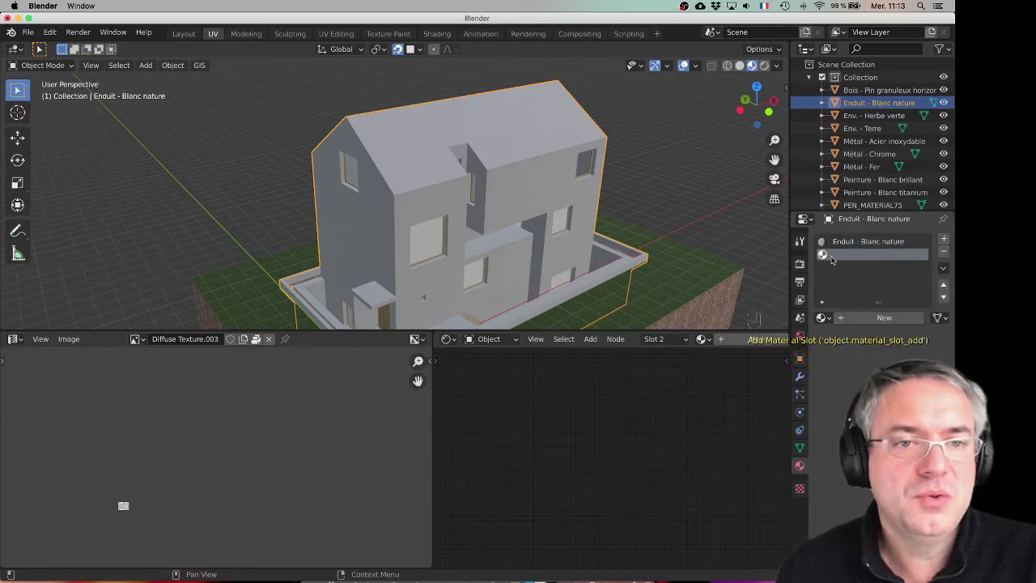
click(863, 320)
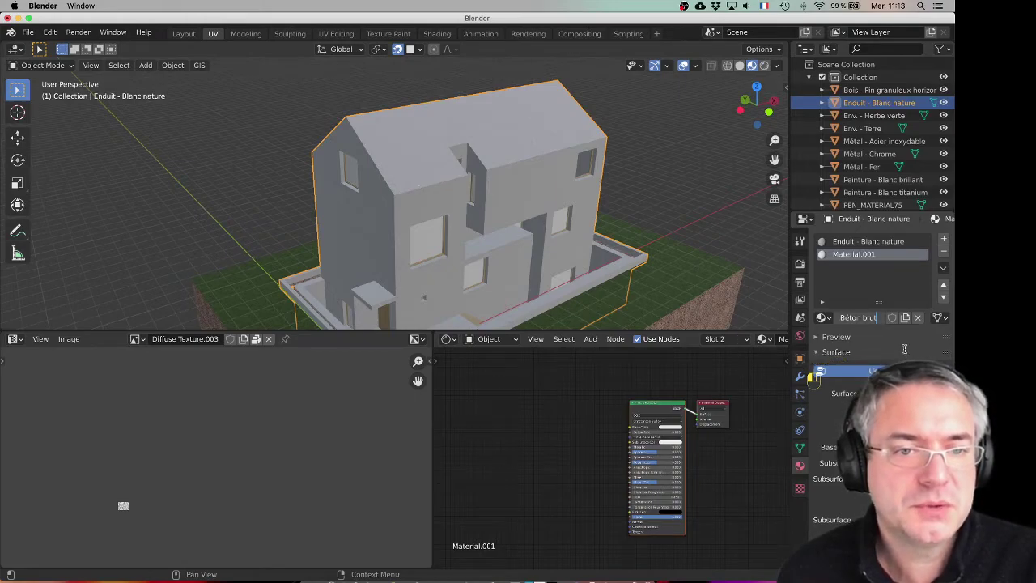
key(Return)
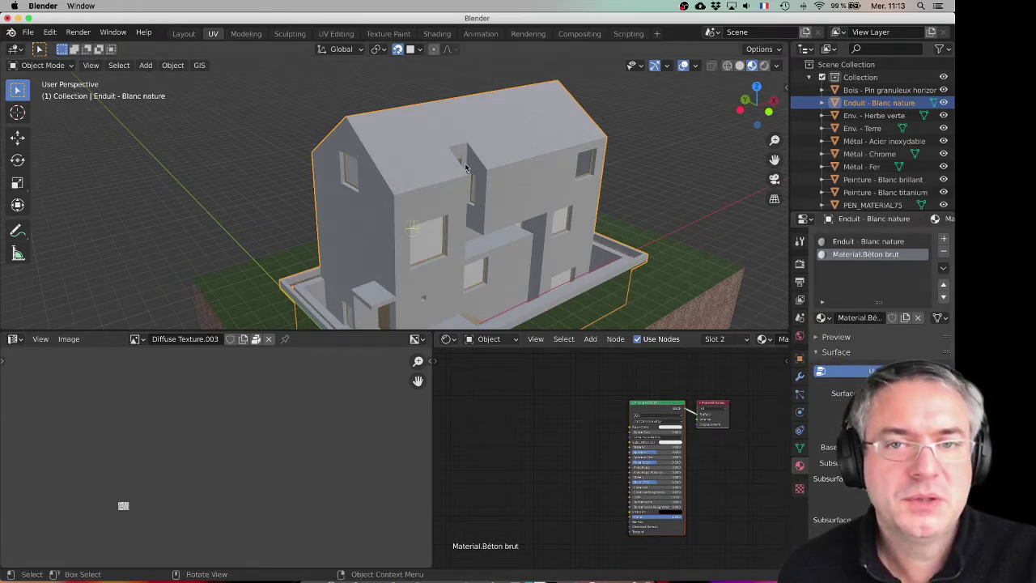
key(Tab)
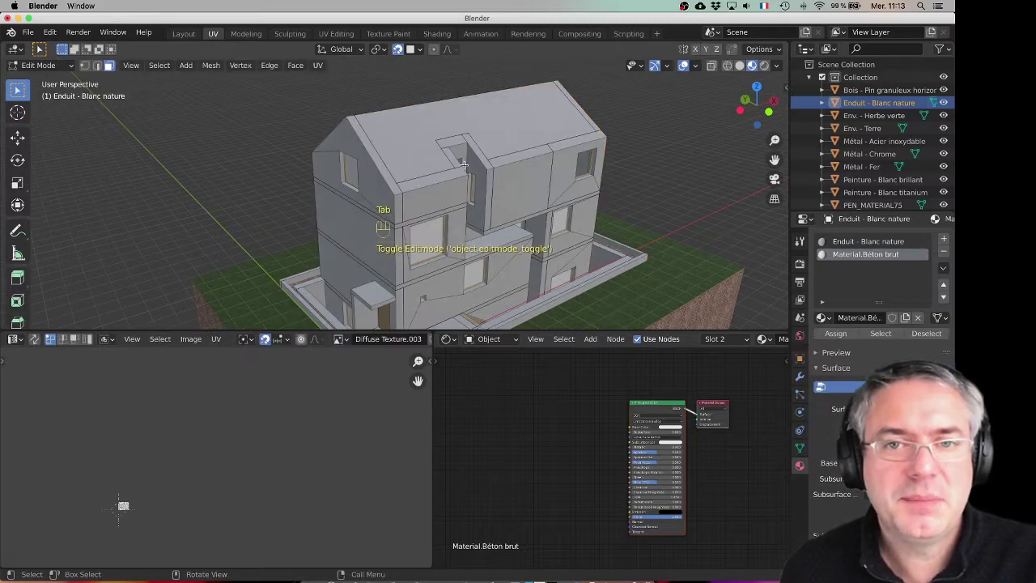
Select the main-facade roof slope together with the narrow roof faces bordering its notch and eaves
click(421, 144)
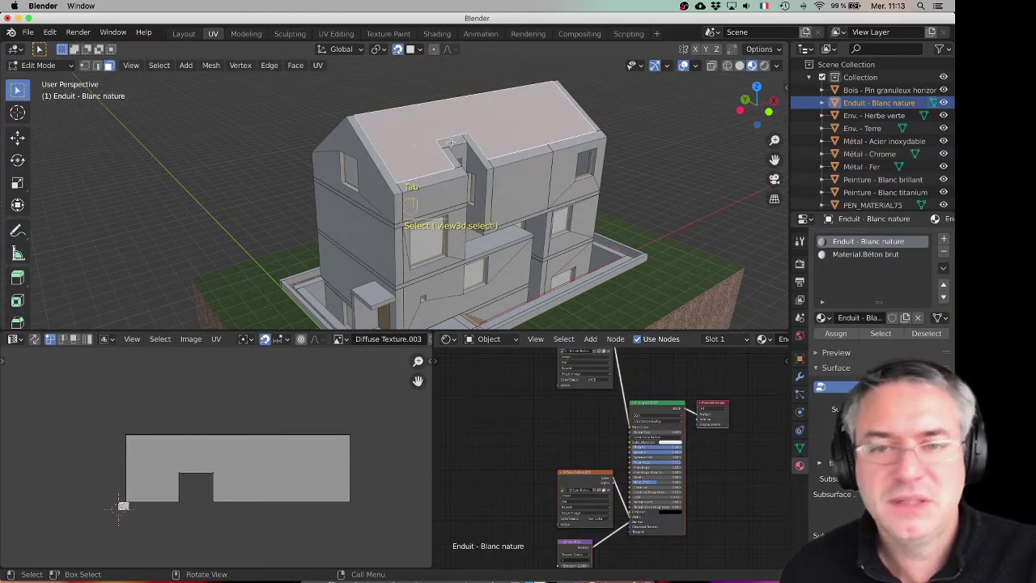
shift+click(478, 146)
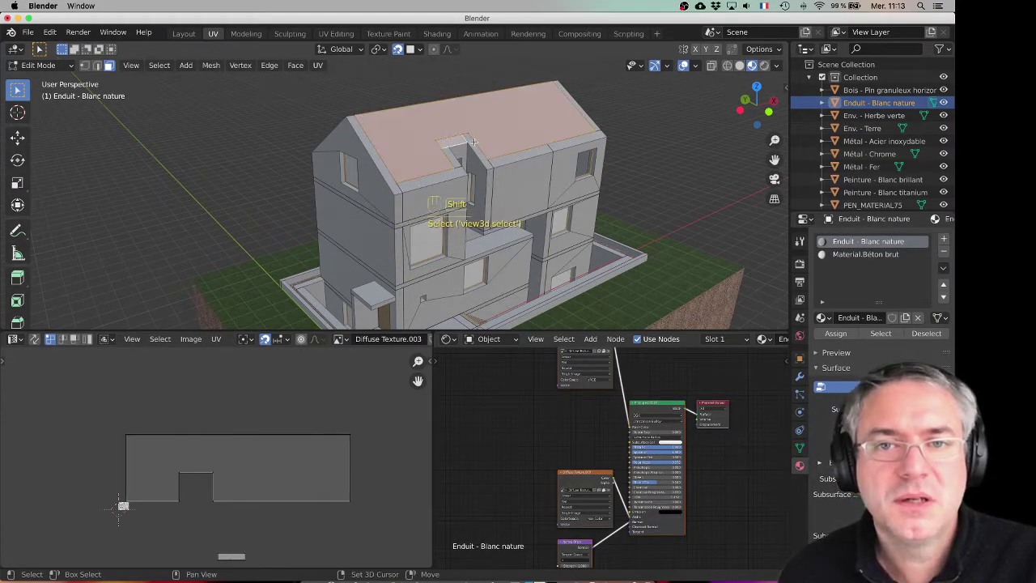
shift+click(577, 103)
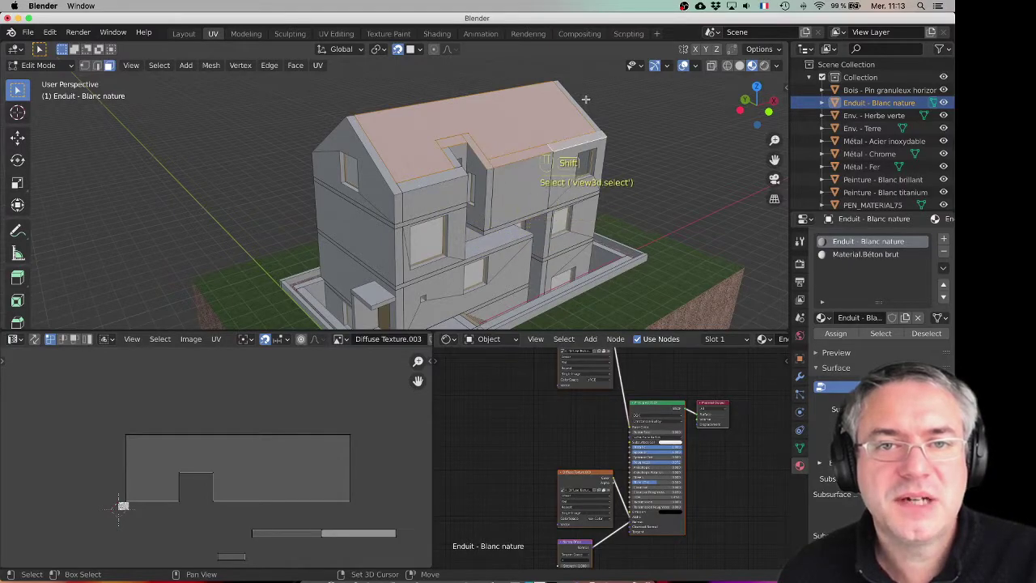
shift+click(451, 166)
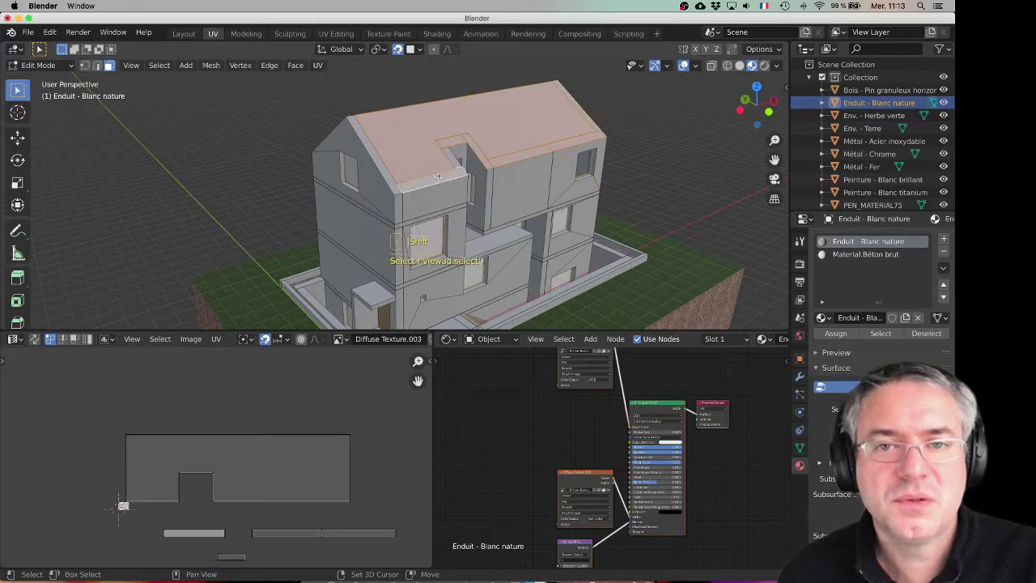
shift+click(451, 158)
Add the sloping roof edge strip and all top-floor facade wall faces on both sides of the recess to the selection
shift+click(393, 184)
shift+click(398, 209)
shift+click(427, 202)
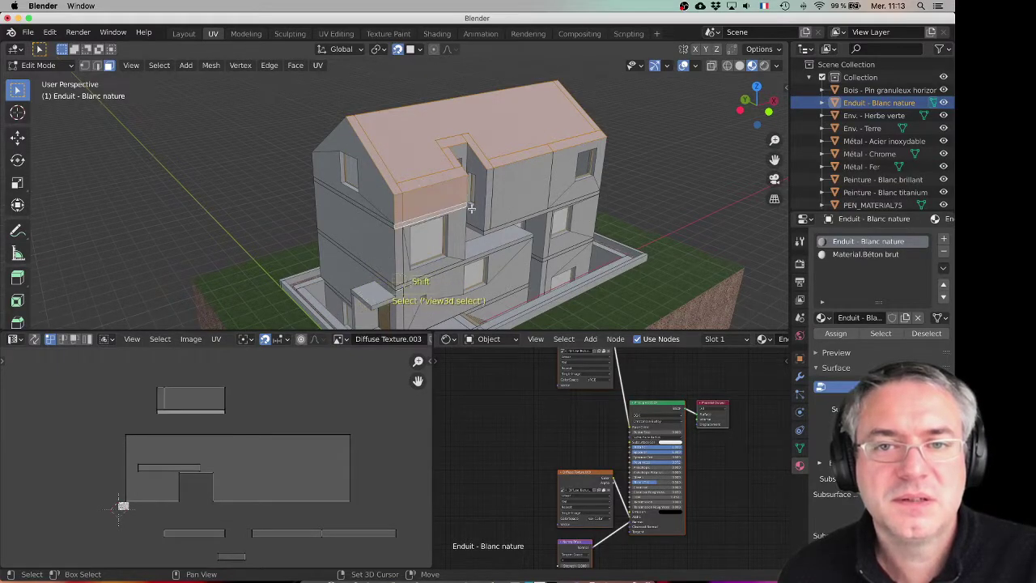
shift+click(508, 168)
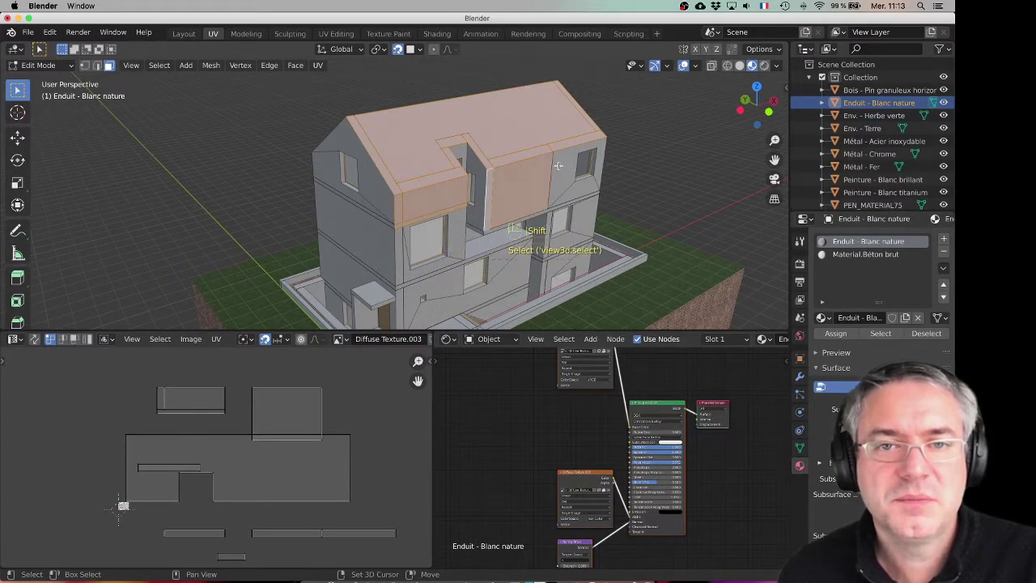
shift+click(579, 188)
shift+click(579, 188)
middle_drag(482, 228, 471, 215)
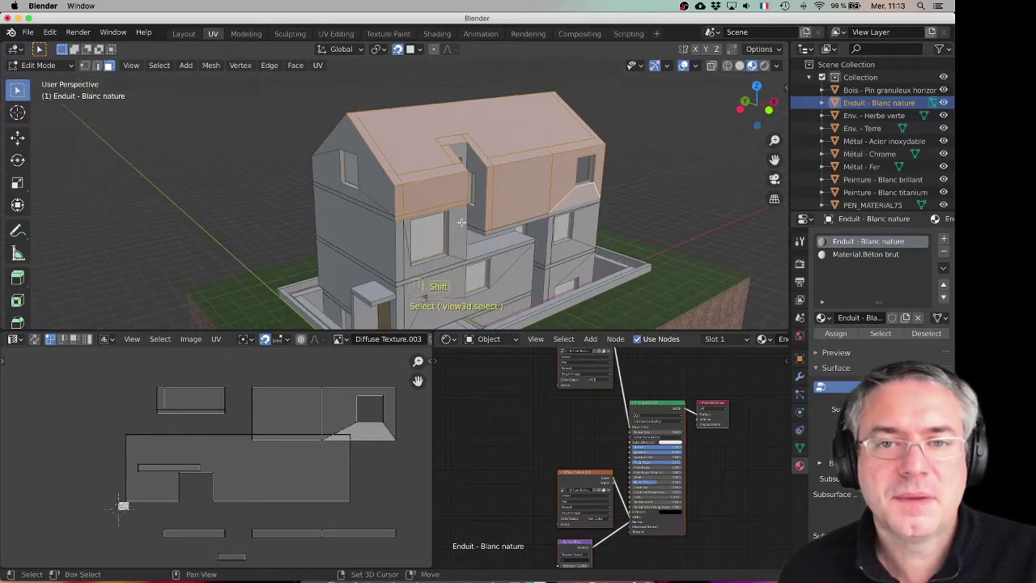
Add the middle-floor wall faces surrounding the large facade window to the selection
shift+click(457, 225)
shift+click(400, 239)
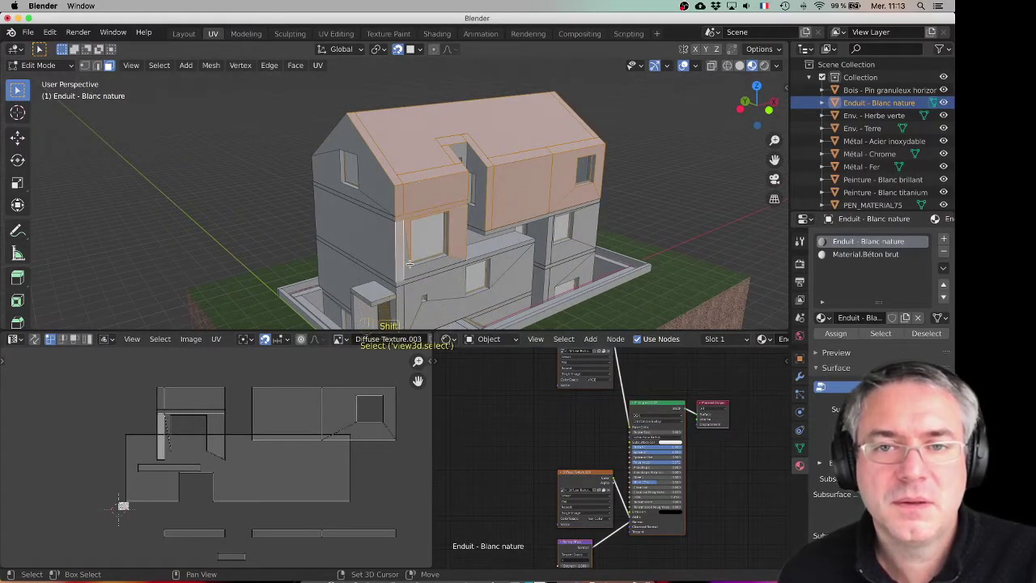
shift+click(430, 267)
middle_drag(461, 267, 412, 239)
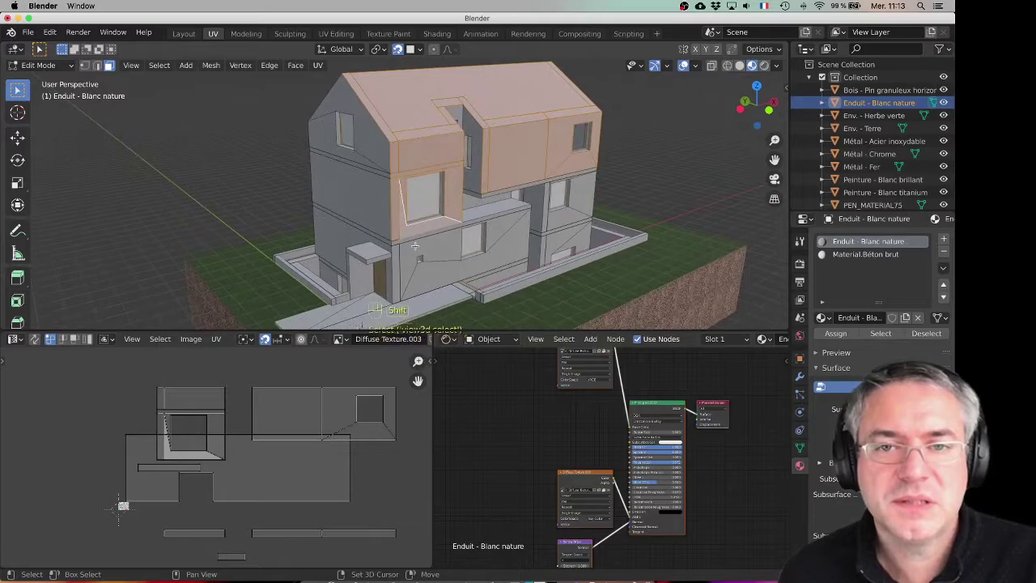
Extend the selection to the ground-floor facade wall faces and the narrow band below the large window
shift+click(412, 238)
shift+click(397, 252)
shift+click(422, 250)
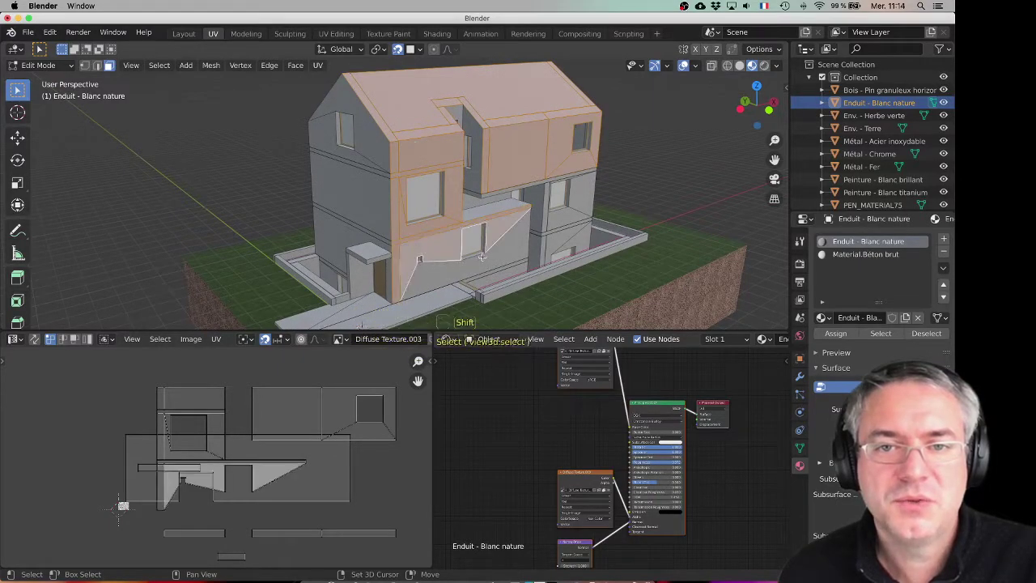
shift+click(503, 256)
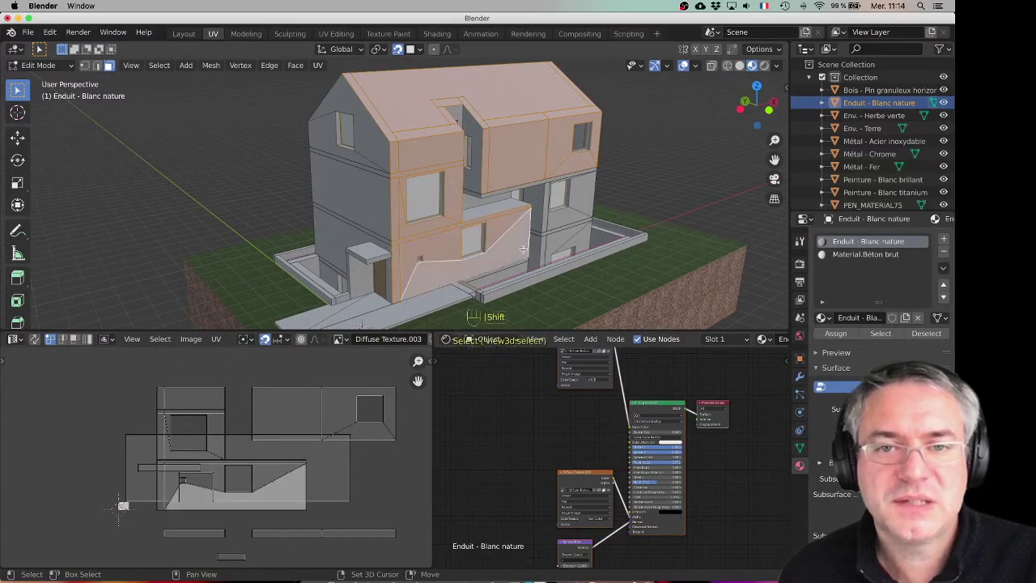
Add the two lower floors of the facade bay beyond the recess, including the thin floor bands, to the selection
shift+click(532, 185)
shift+click(546, 216)
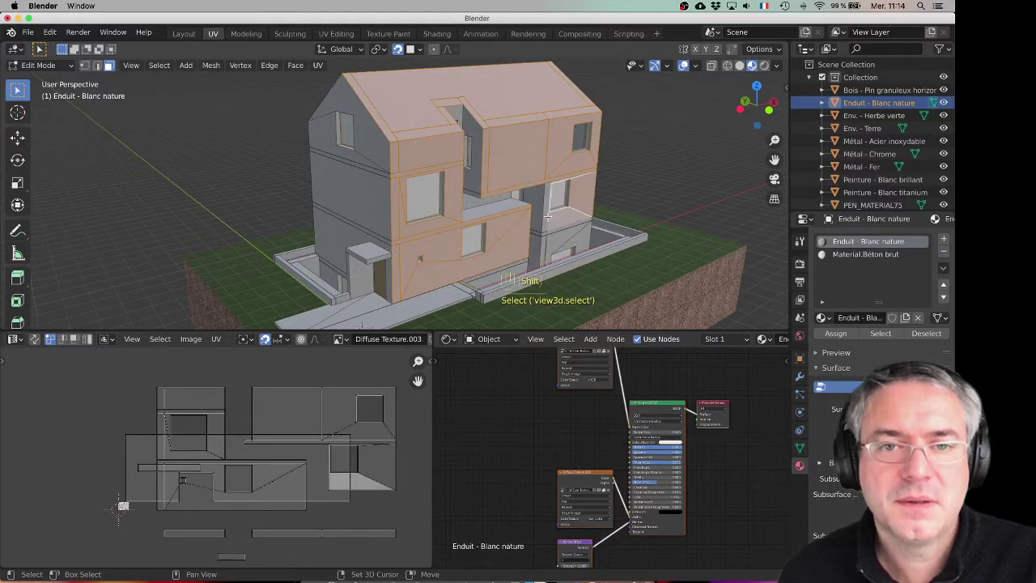
shift+click(546, 250)
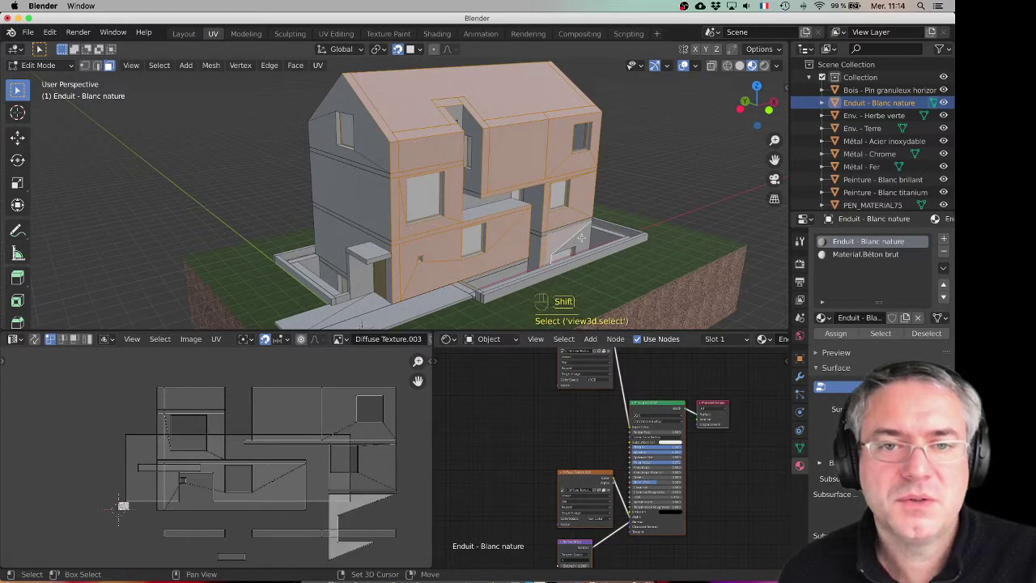
scroll(558, 229, up, 14)
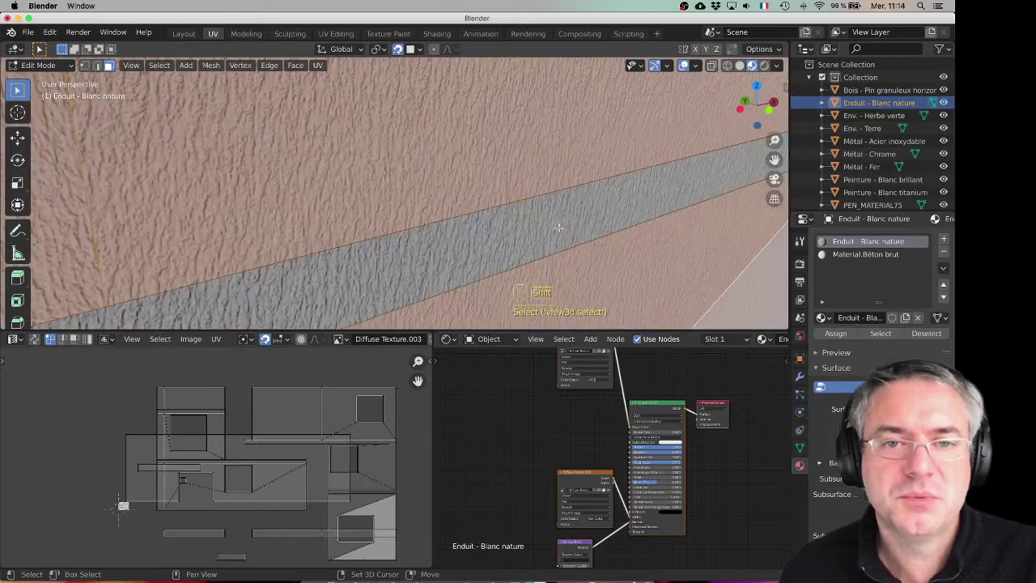
shift+click(558, 226)
scroll(558, 227, down, 15)
scroll(486, 217, up, 2)
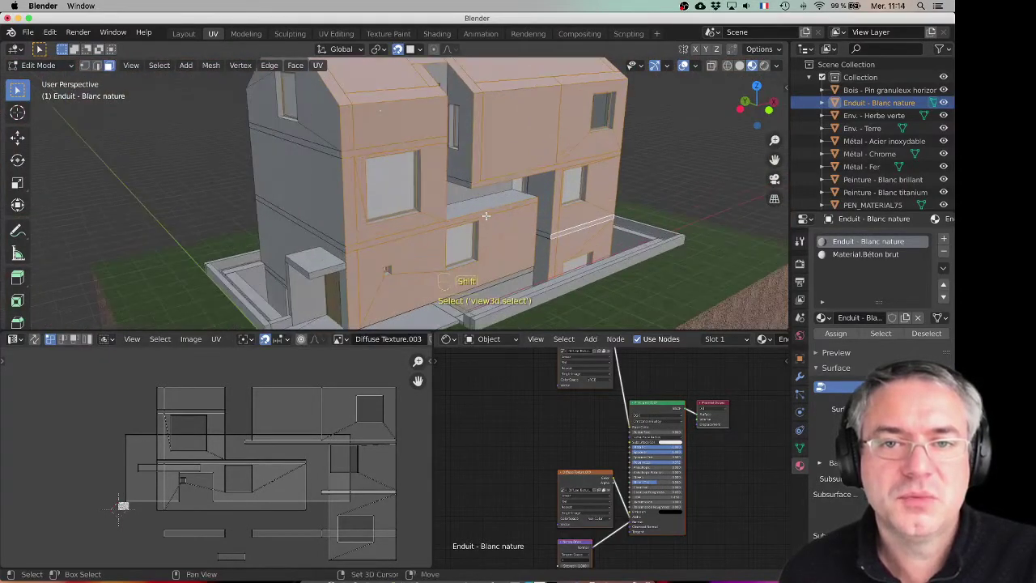
Add the remaining base wall faces along the bottom of the main facade to the selection
shift+middle_drag(486, 216, 493, 237)
shift+middle_drag(504, 302, 512, 237)
shift+click(514, 250)
shift+click(517, 256)
middle_drag(596, 219, 537, 220)
scroll(548, 218, down, 2)
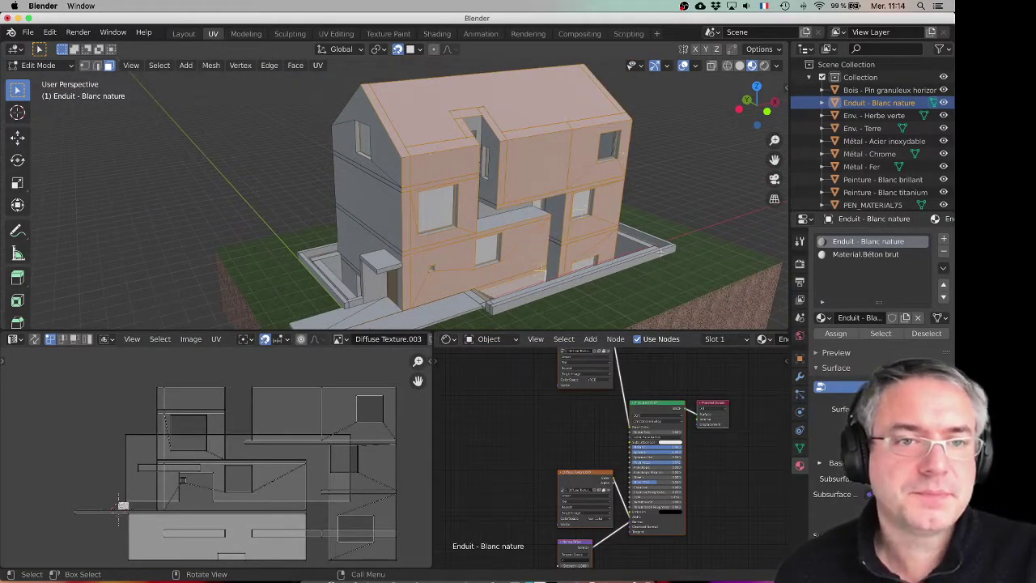
Assign Material.Béton brut to the selected roof and facade faces and set its base color to pale green
click(875, 256)
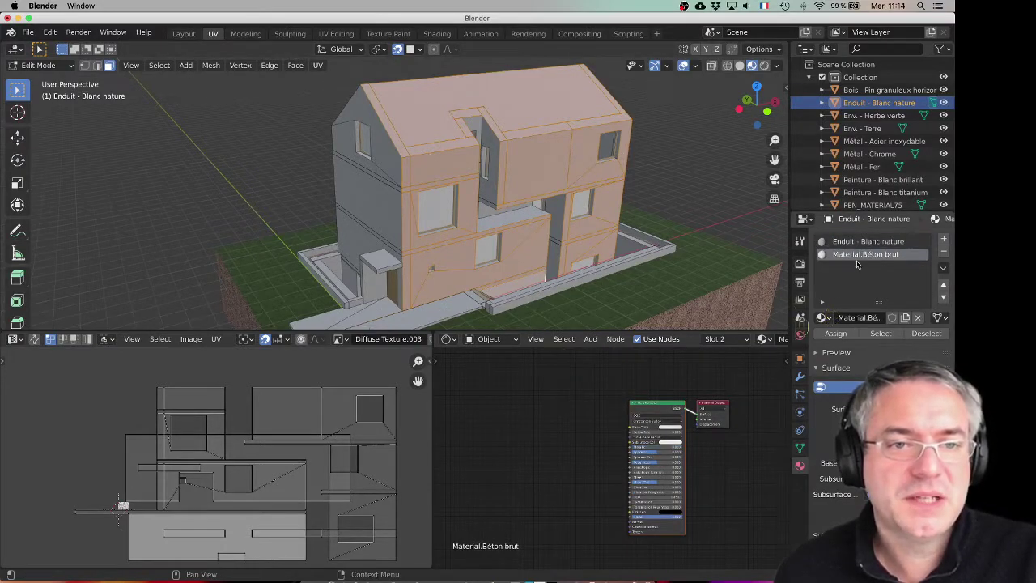
click(840, 334)
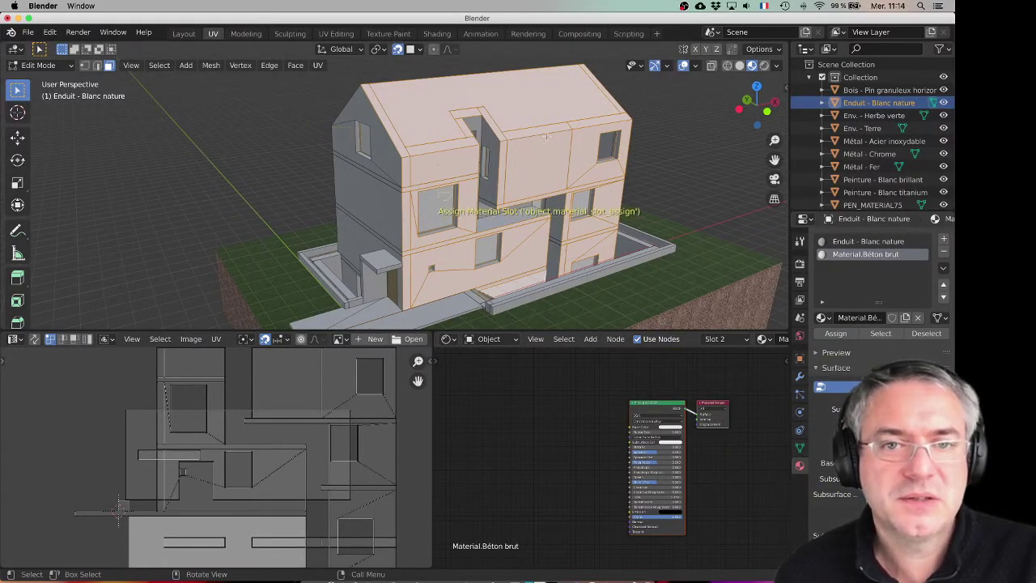
scroll(502, 101, up, 5)
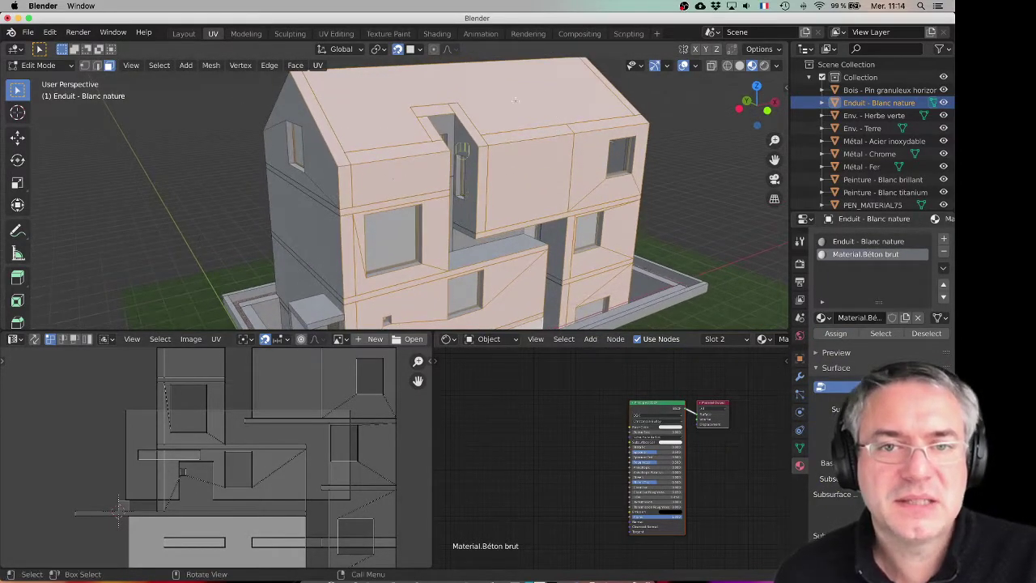
click(802, 524)
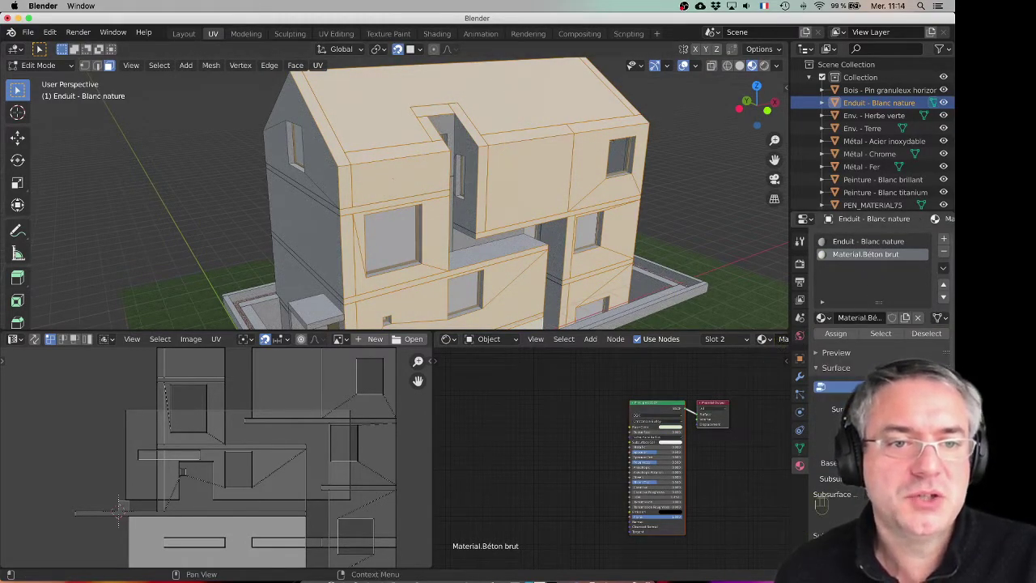
click(886, 463)
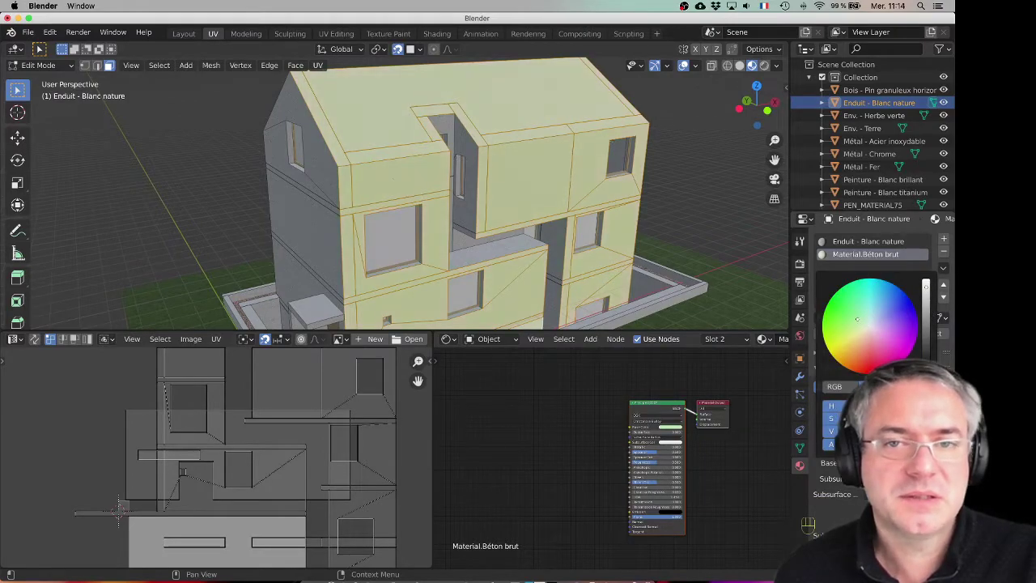
Separate the faces using Material.Béton brut into their own object, return to Object Mode and select only that object
scroll(680, 148, down, 2)
middle_drag(680, 153, 563, 161)
scroll(524, 177, up, 3)
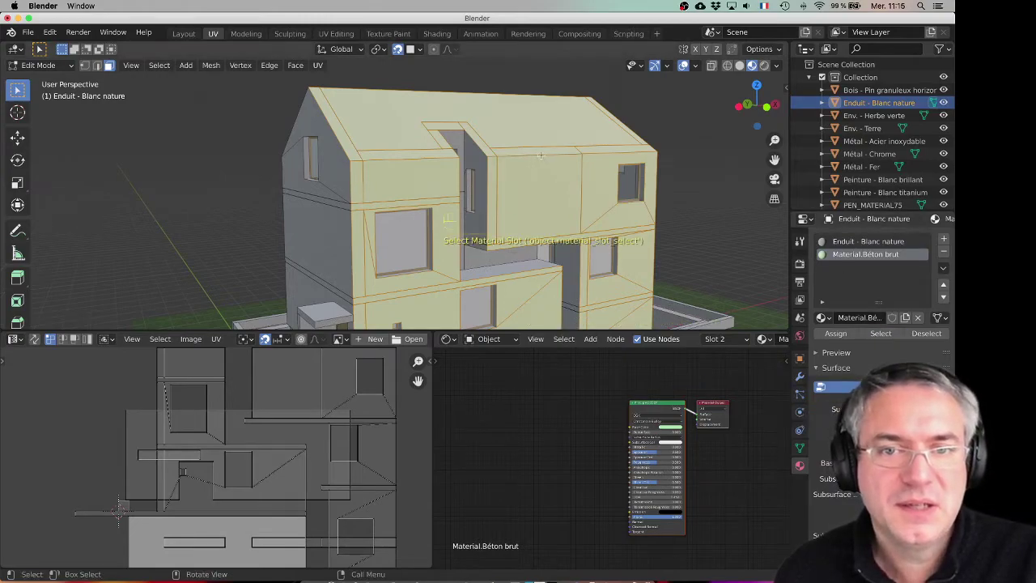
middle_drag(557, 177, 568, 185)
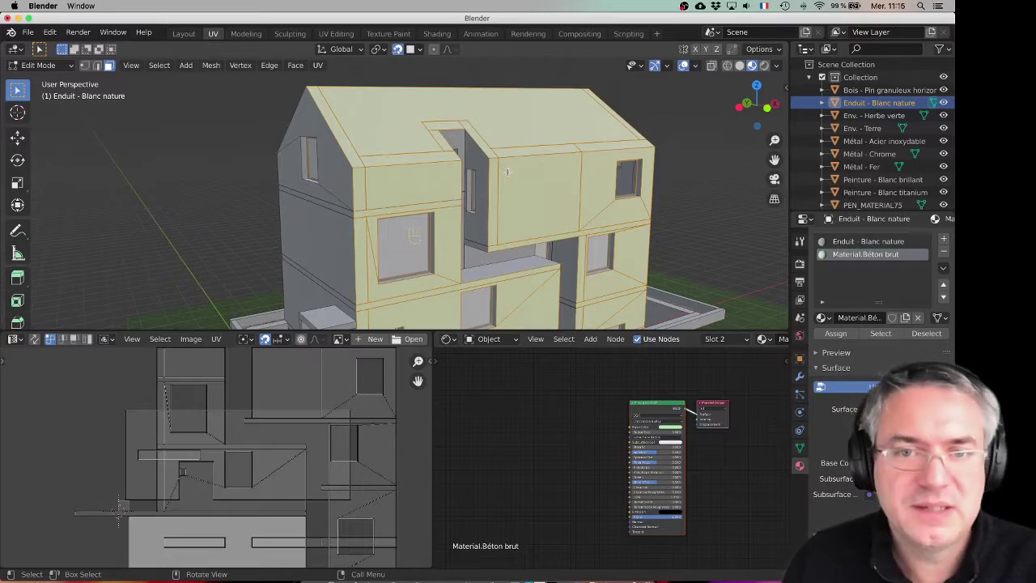
middle_drag(476, 167, 498, 185)
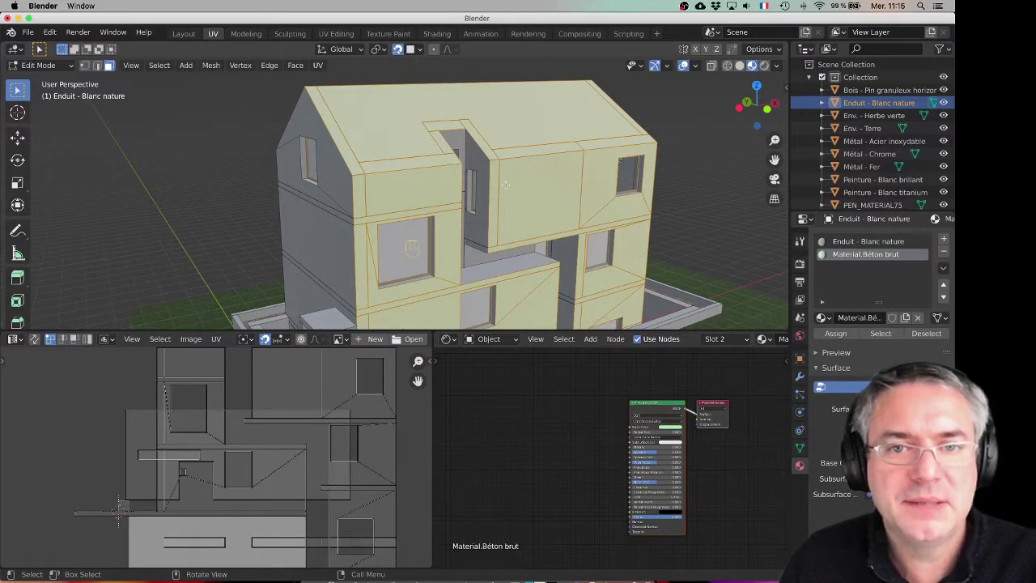
key(p)
click(509, 187)
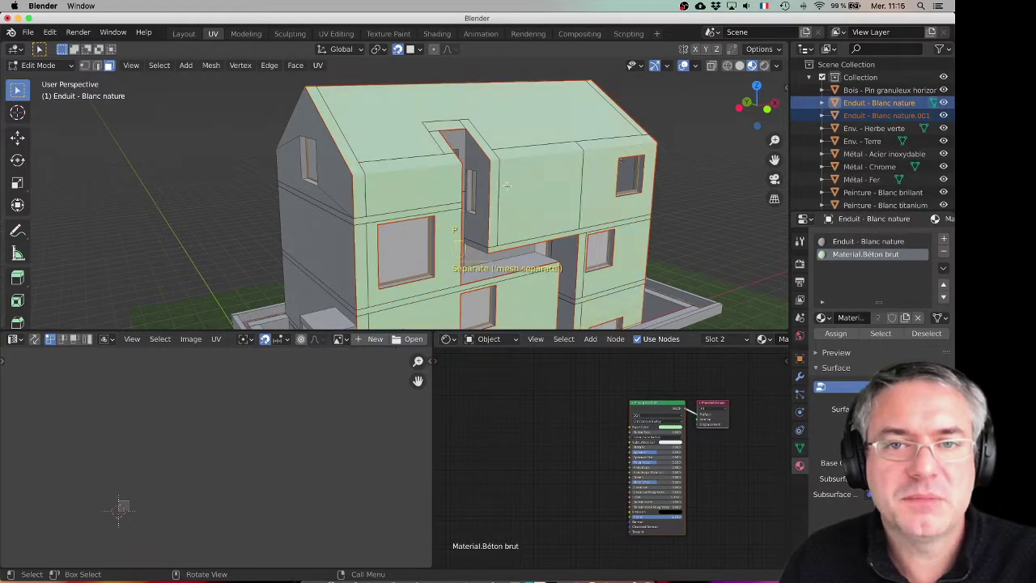
key(Tab)
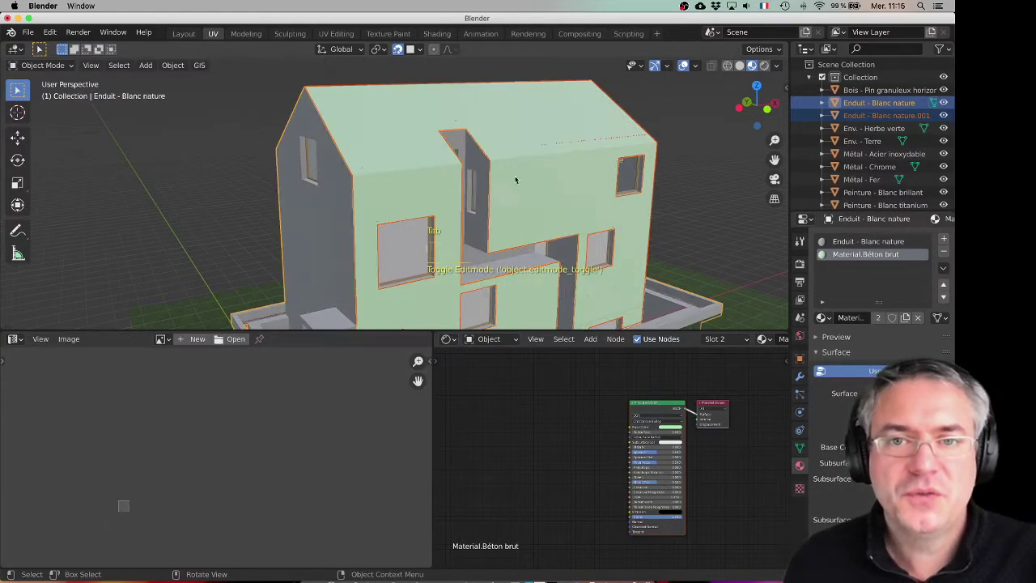
click(329, 161)
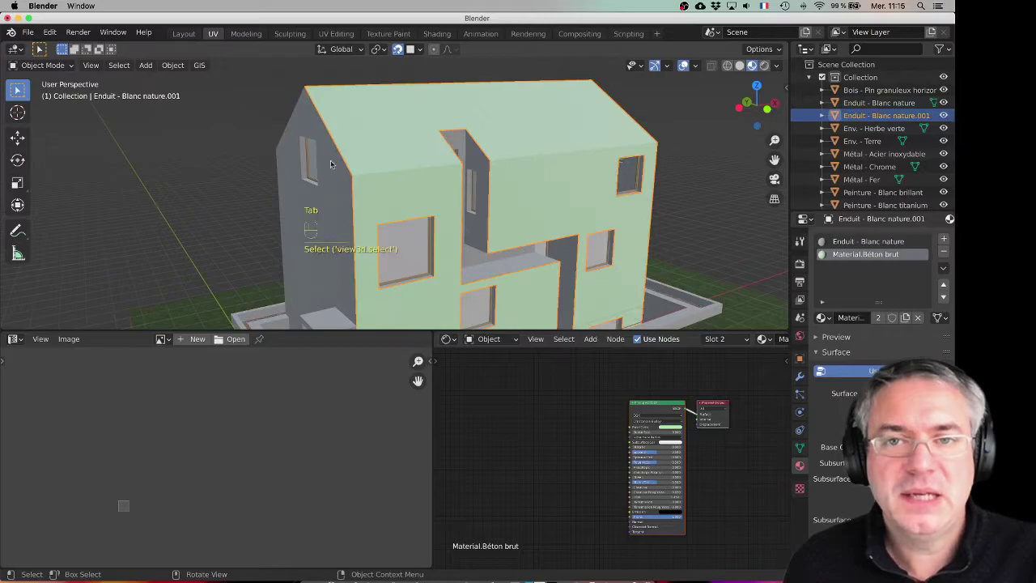
Hide the original plaster, wood, environment, metal and paint objects while keeping the collection and the separated facade visible
click(943, 128)
click(943, 141)
click(943, 154)
click(943, 166)
click(943, 179)
click(943, 192)
click(943, 205)
click(943, 103)
click(943, 89)
click(942, 78)
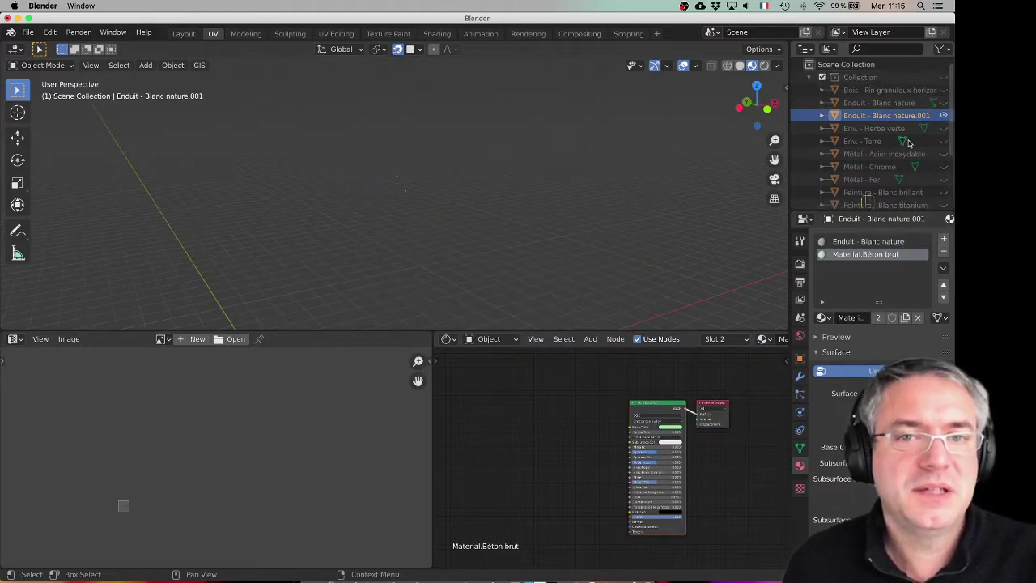
click(943, 77)
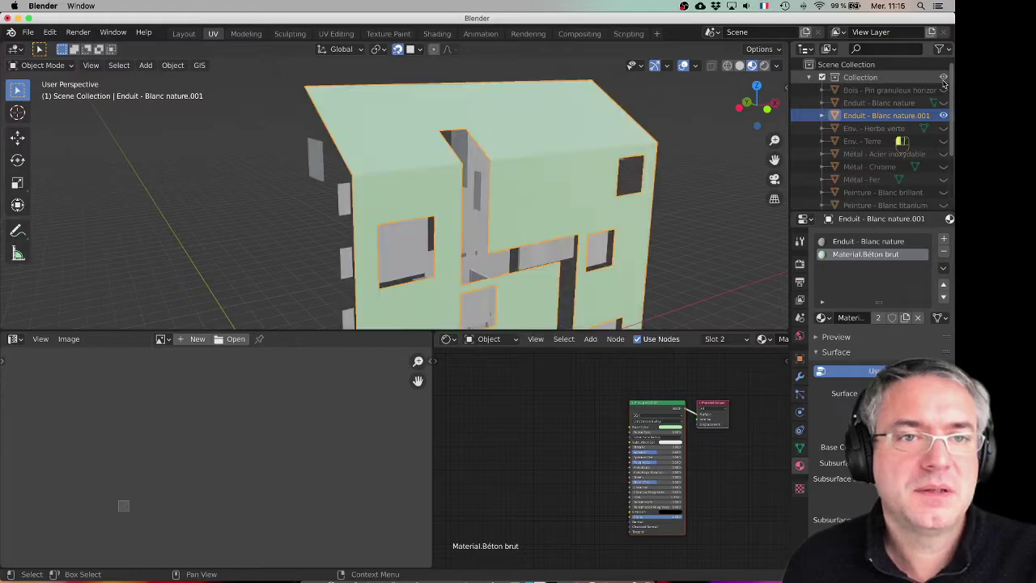
Hide the remaining objects from PEN_MATERIAL75 through Transp - Verre clair, leaving only the separated facade and roof visible
scroll(920, 158, down, 3)
scroll(920, 158, down, 2)
drag(943, 154, 943, 209)
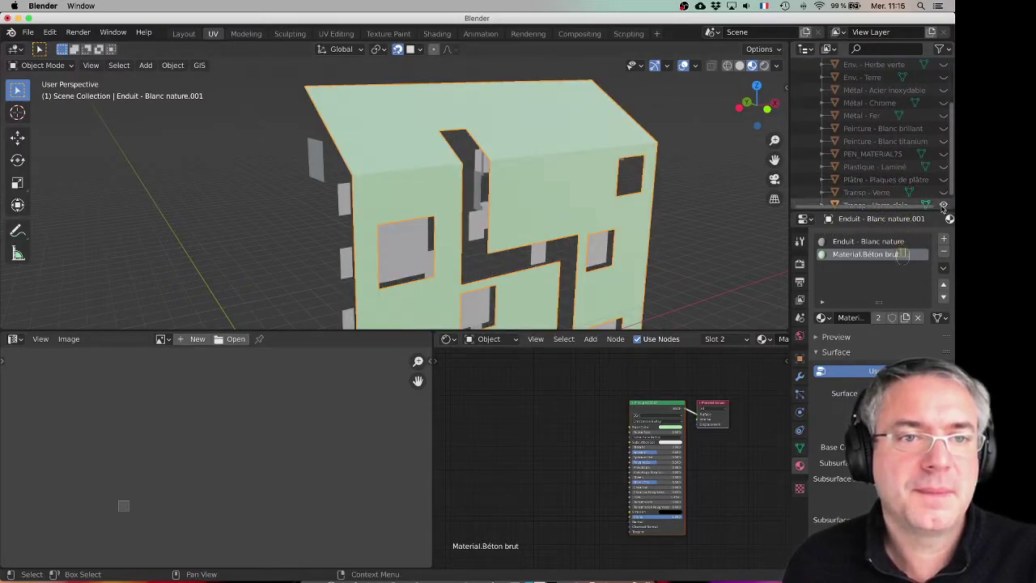
scroll(910, 166, down, 1)
click(943, 199)
middle_drag(552, 165, 501, 190)
scroll(514, 182, up, 2)
scroll(506, 185, down, 2)
shift+middle_drag(501, 190, 521, 177)
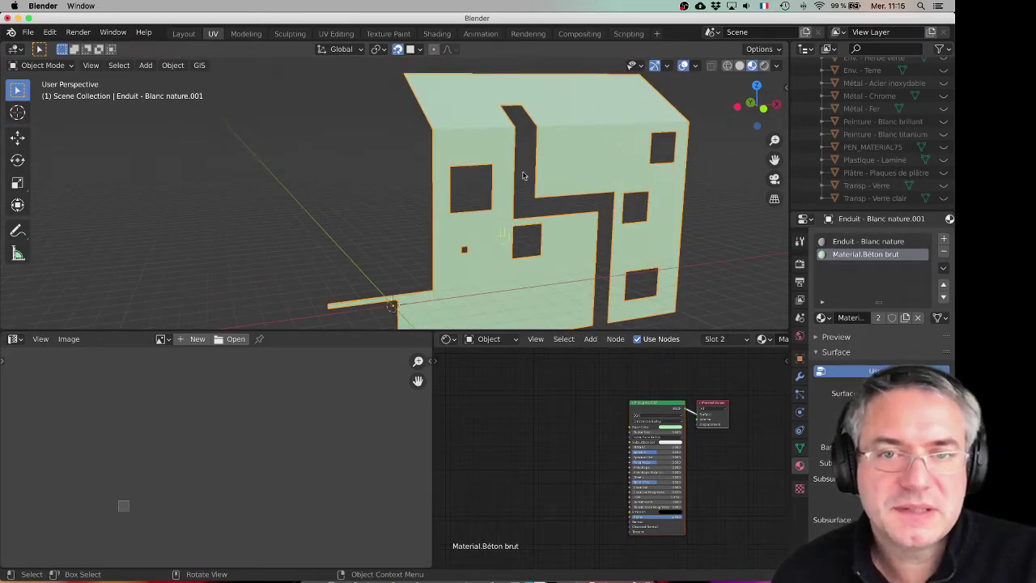
Spread the Principled BSDF and Material Output nodes apart and enter Edit Mode on the separated facade object
drag(647, 404, 612, 404)
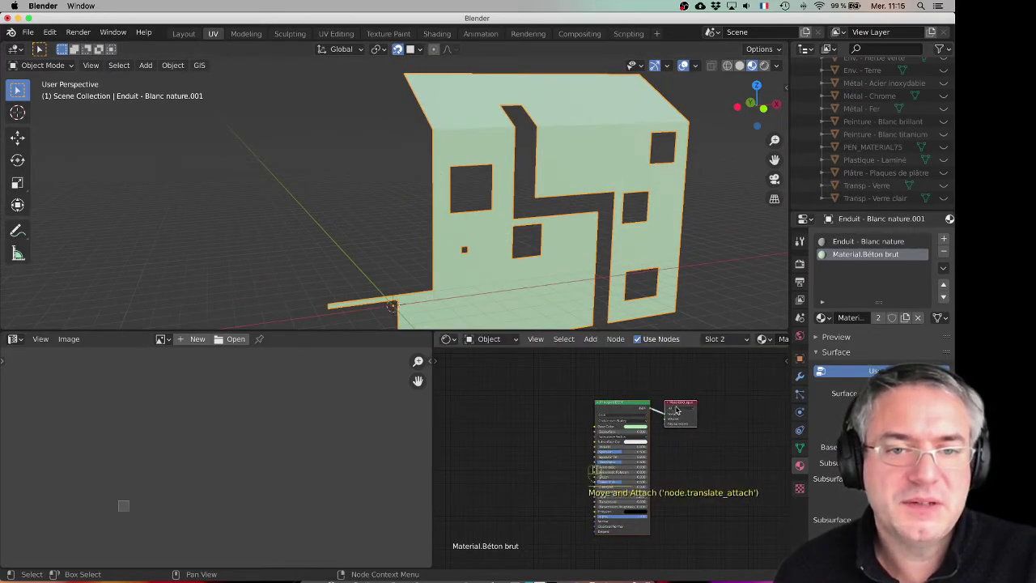
drag(680, 402, 726, 389)
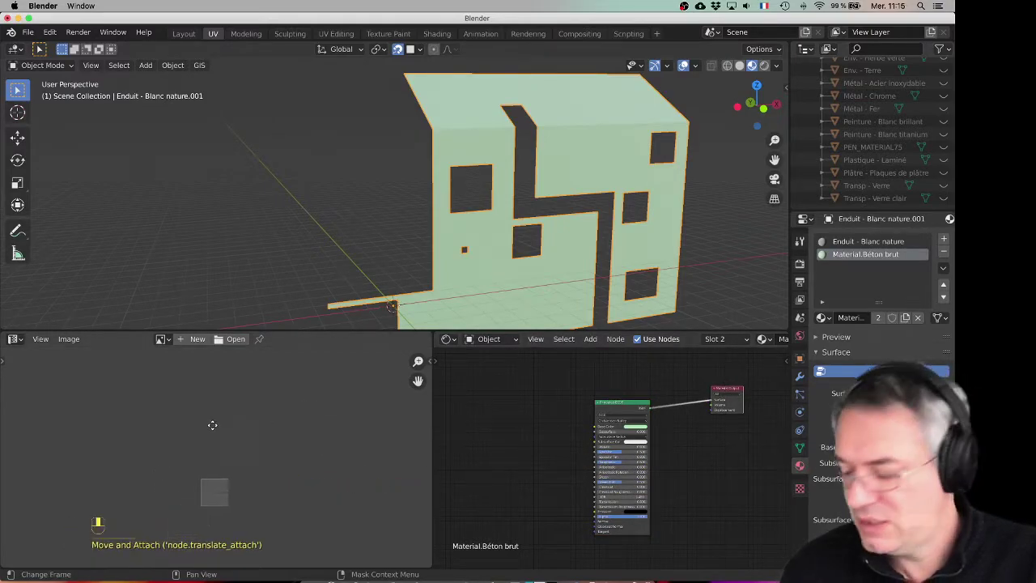
key(Tab)
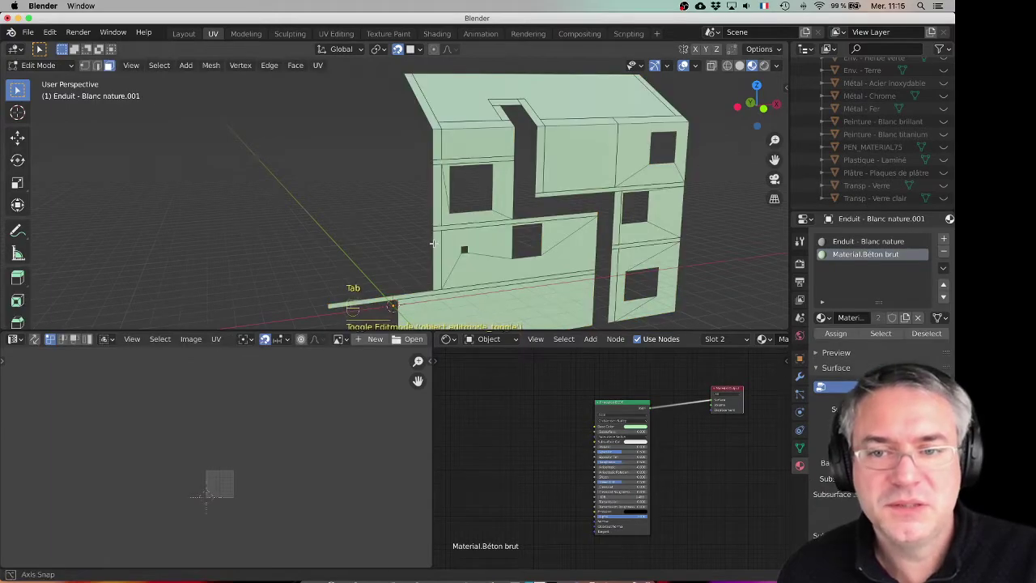
middle_drag(422, 250, 453, 250)
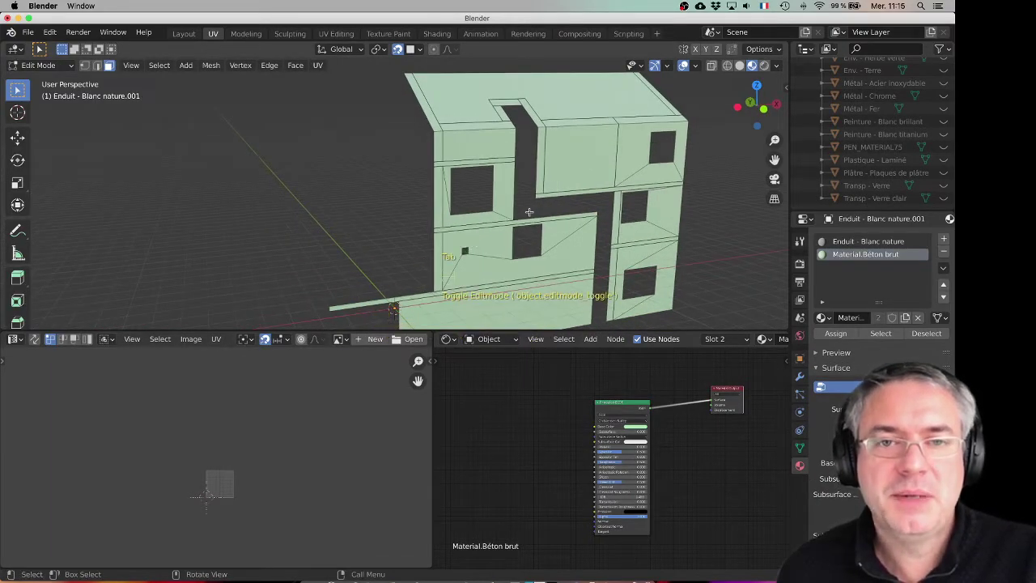
Start a new image for the facade UVs with a width and height of 3072 px
middle_drag(515, 209, 511, 212)
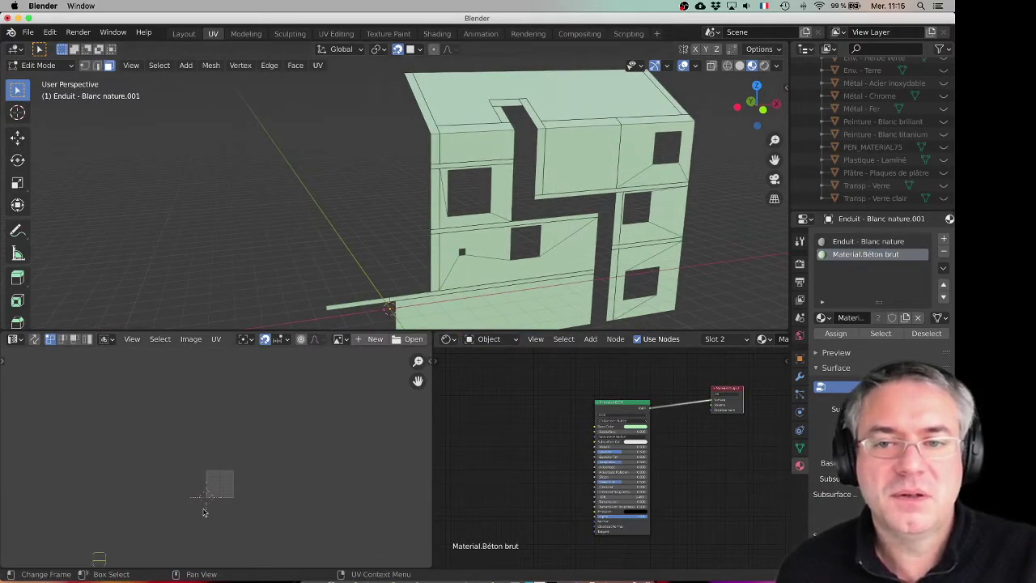
scroll(185, 456, up, 3)
middle_drag(248, 479, 220, 426)
scroll(208, 416, up, 2)
scroll(204, 430, up, 1)
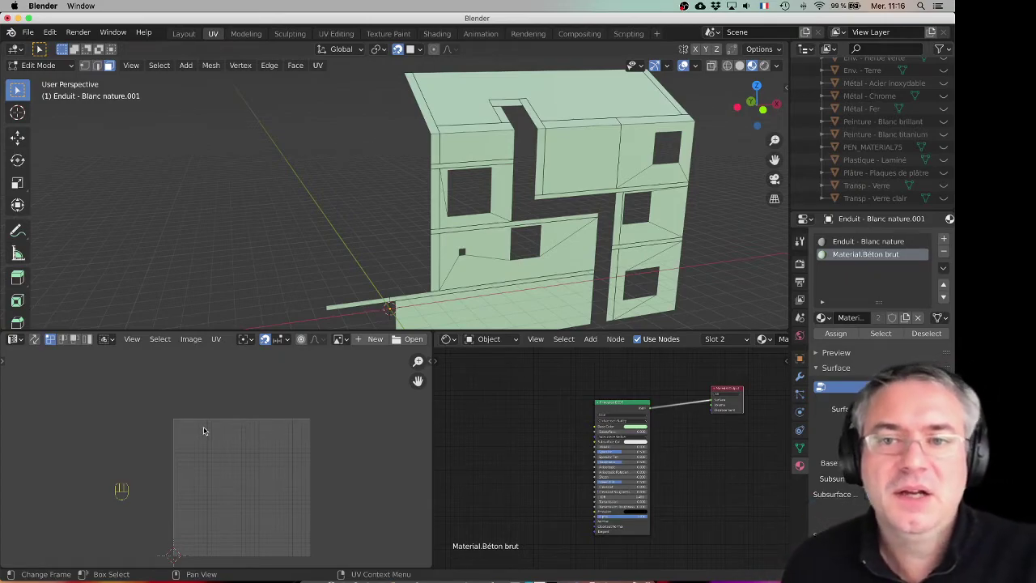
click(191, 339)
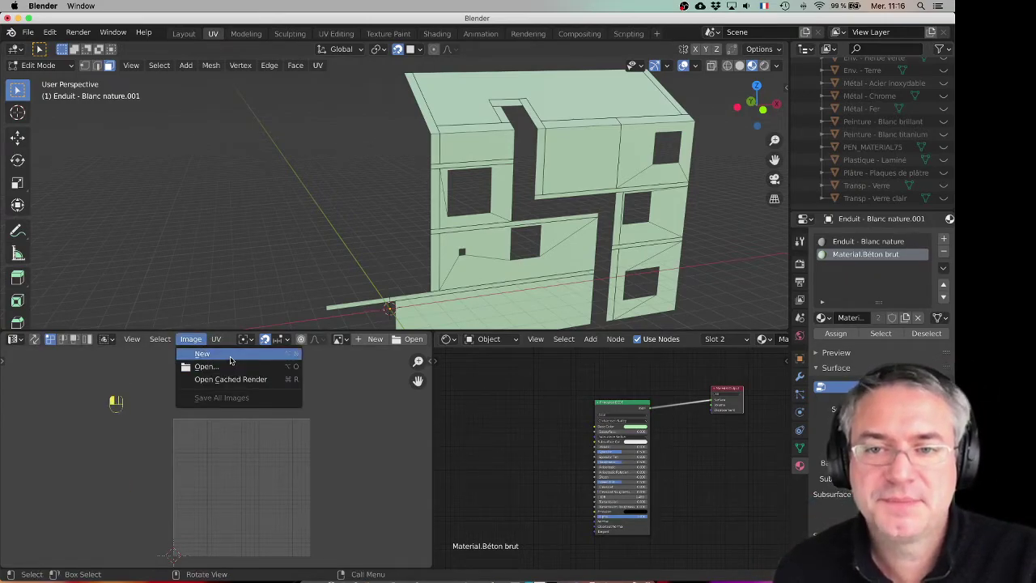
click(231, 354)
click(263, 392)
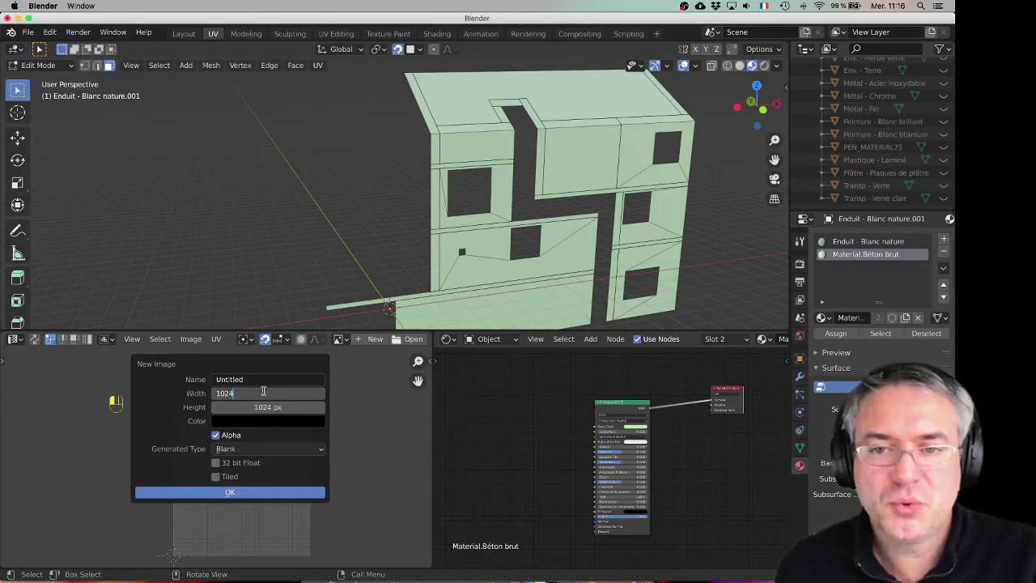
text(*)
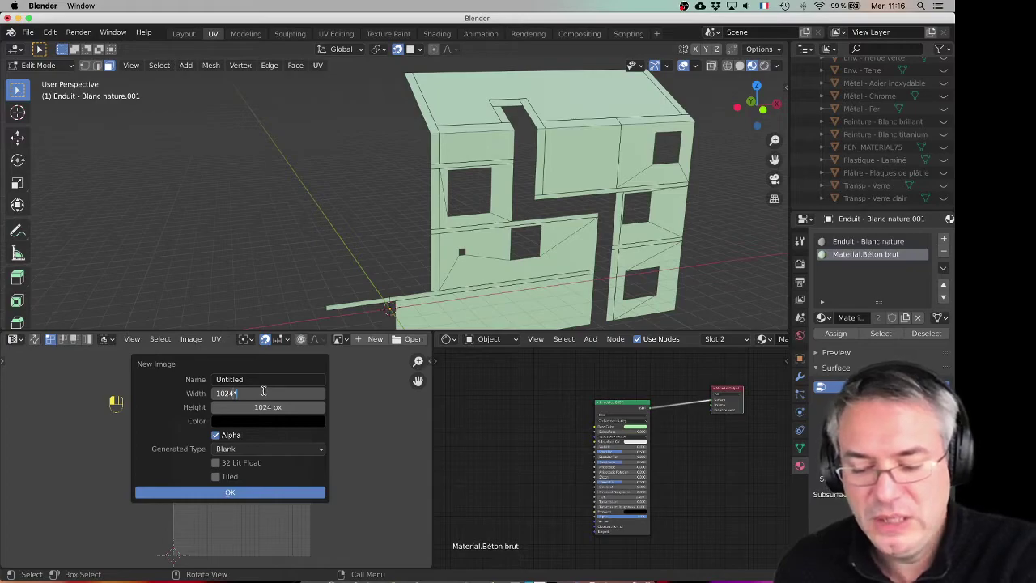
key(Return)
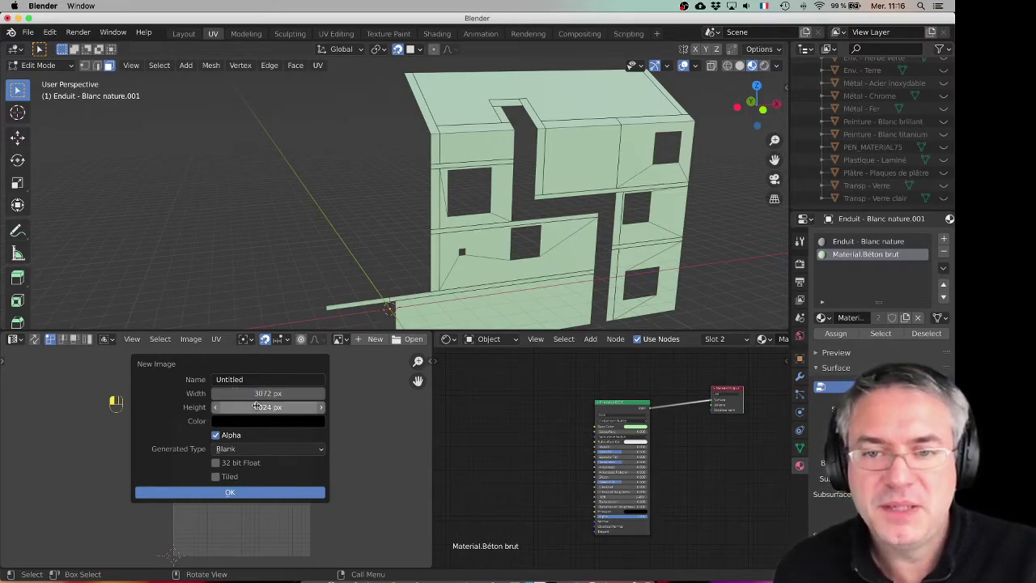
click(285, 407)
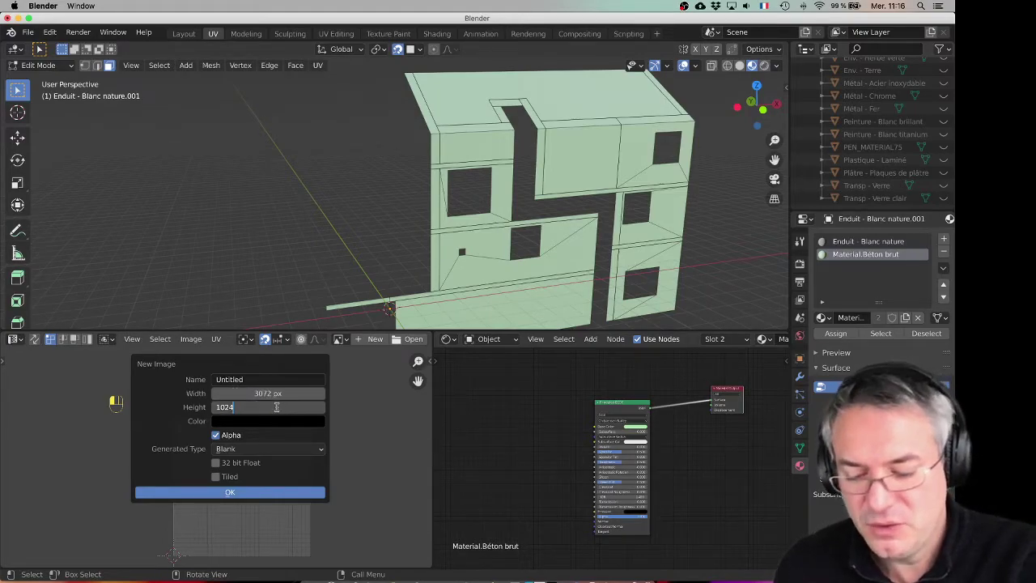
key(Return)
Name the new image Map Beton Facade OUEST, set its generated type to Color Grid and create it
click(248, 379)
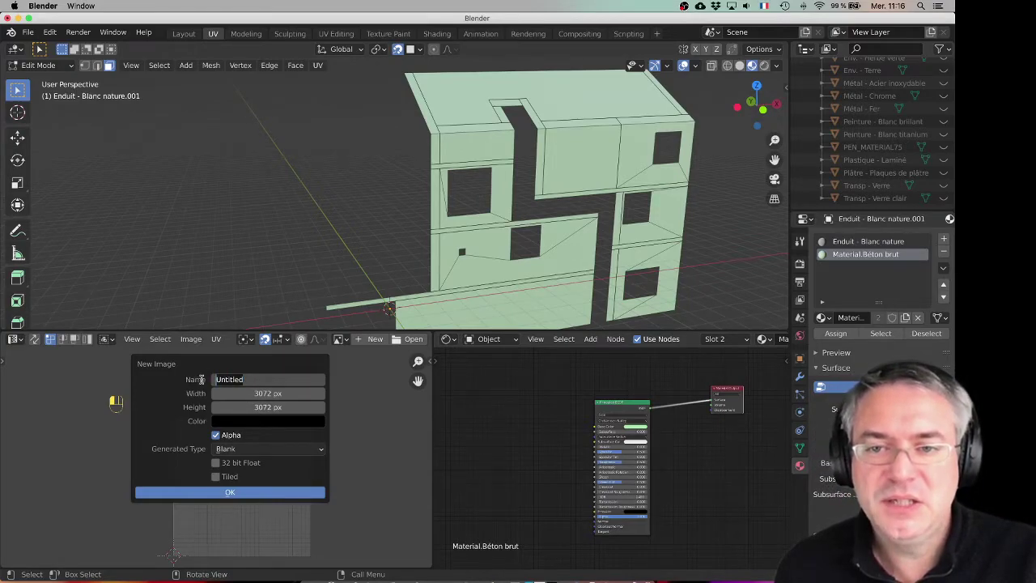
text(Map Beton Facade OUEST)
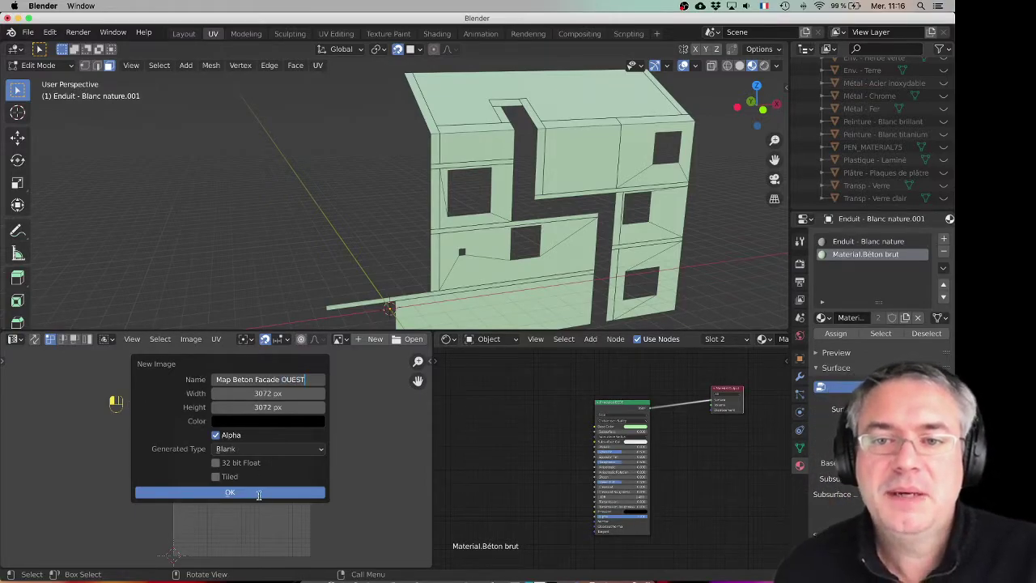
click(236, 455)
click(240, 451)
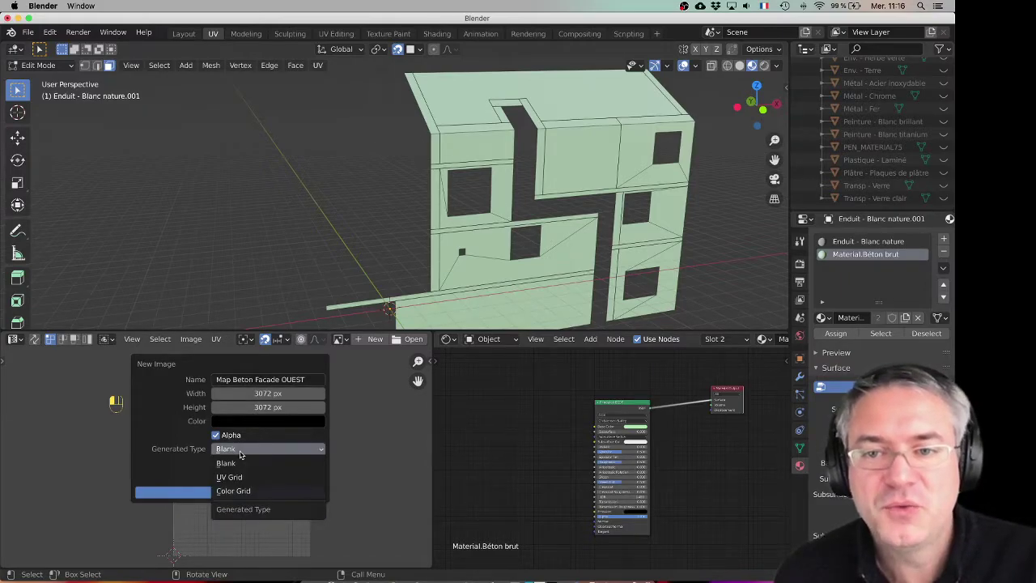
click(251, 450)
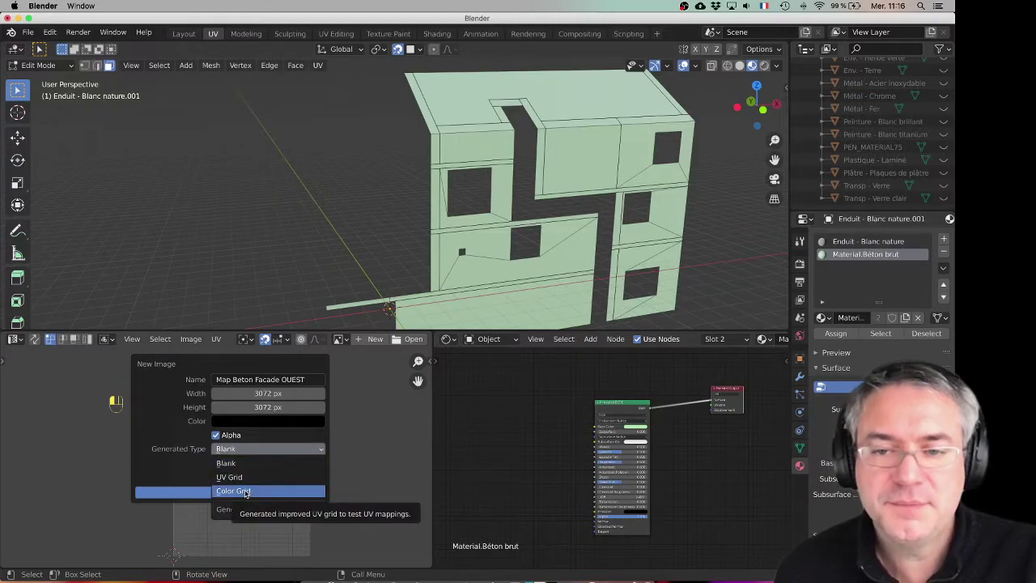
click(246, 491)
click(254, 494)
scroll(233, 487, down, 6)
scroll(233, 486, up, 3)
scroll(234, 435, down, 1)
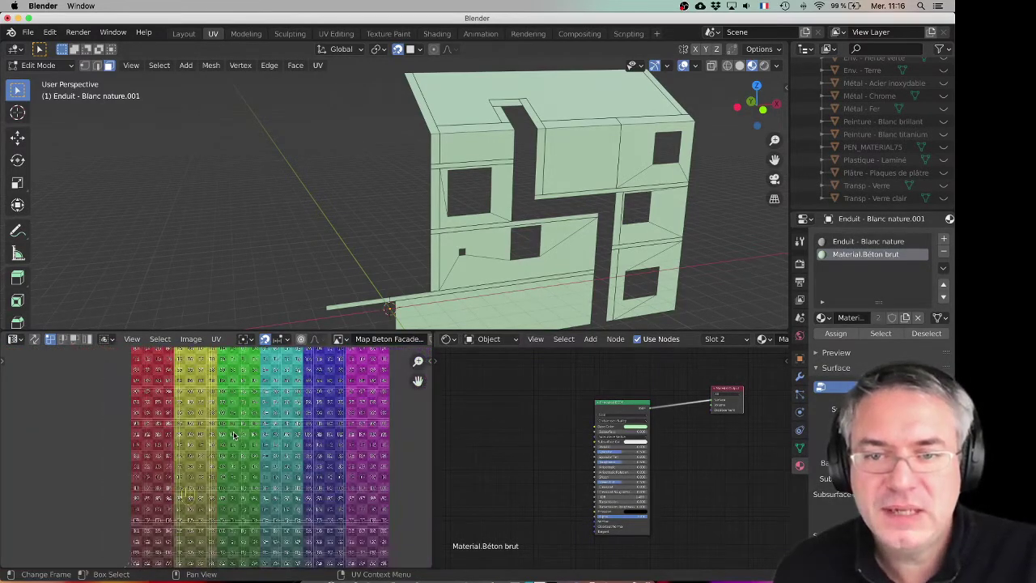
scroll(233, 434, down, 2)
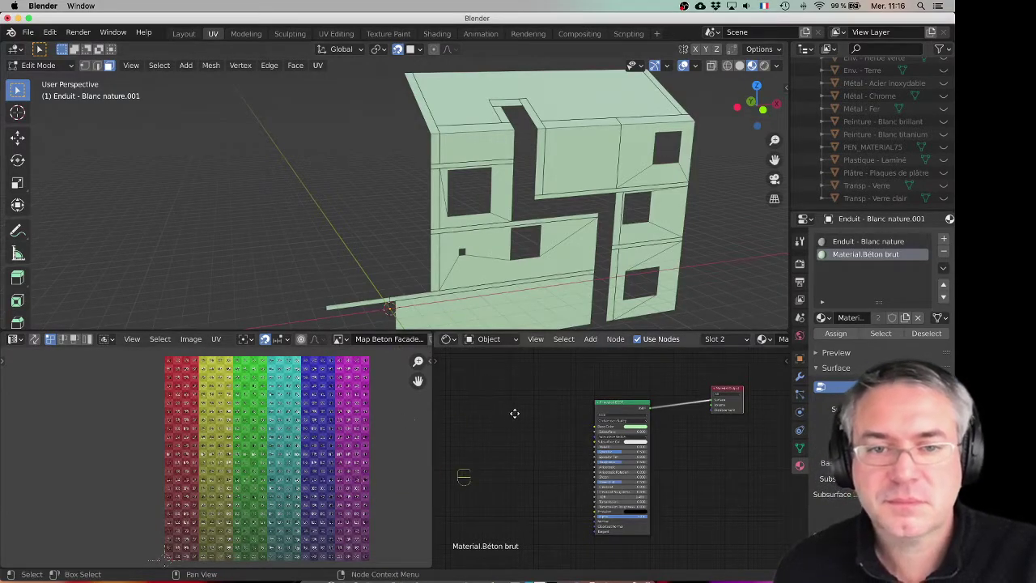
Add an Image Texture node to Material.Béton brut and place it ahead of the Principled BSDF node
middle_drag(510, 416, 555, 419)
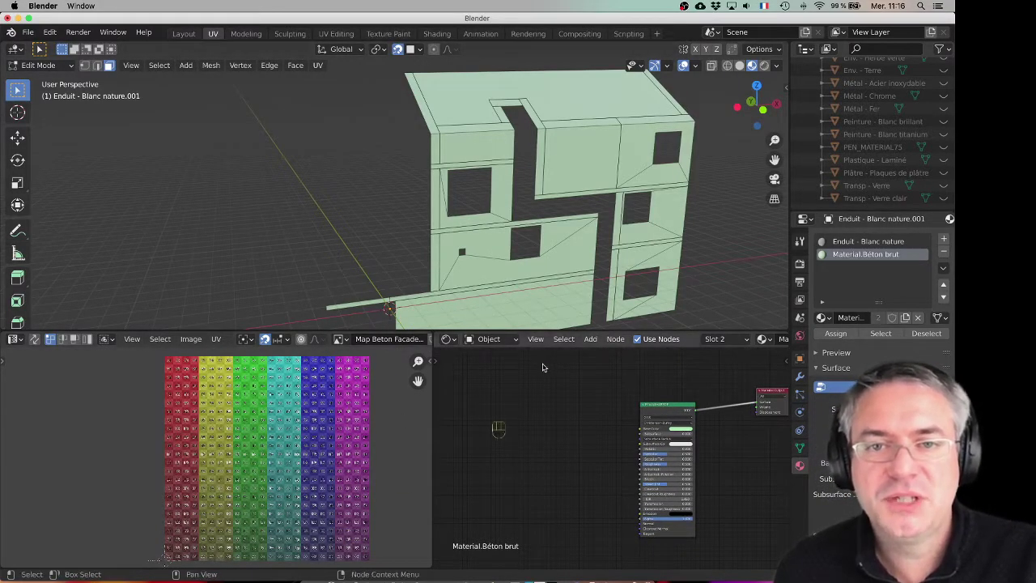
scroll(582, 421, up, 3)
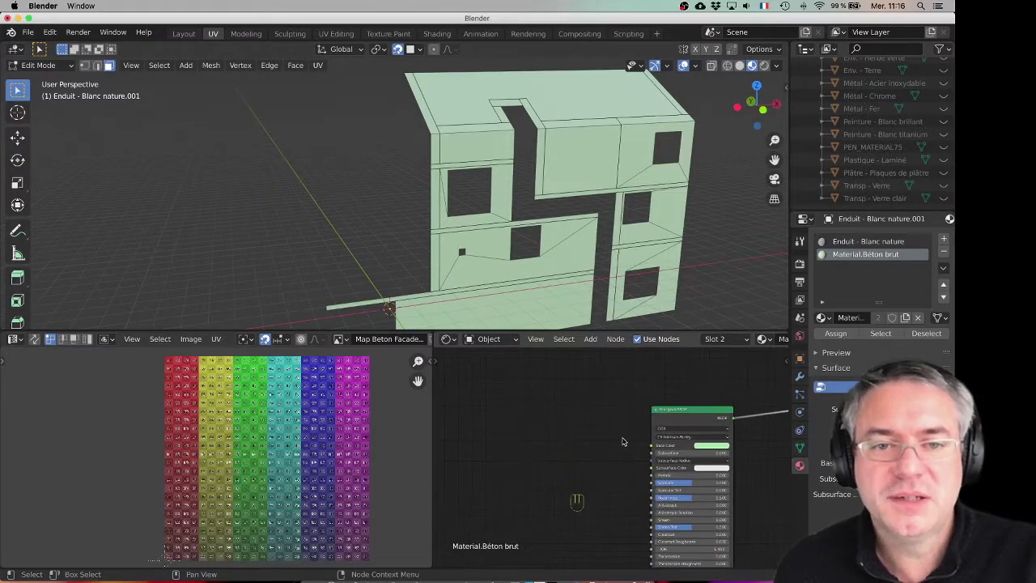
scroll(599, 445, up, 1)
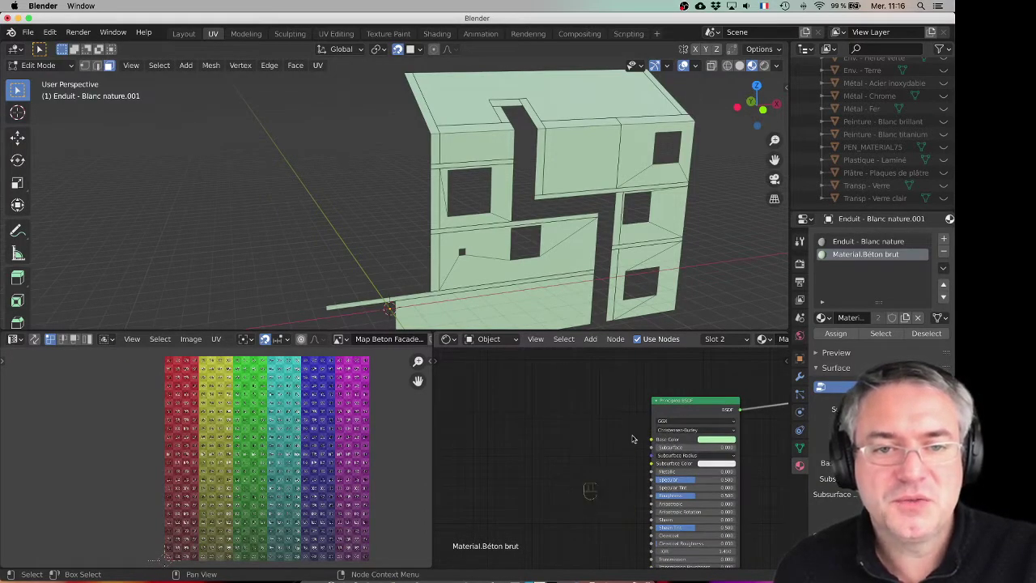
mouse_move(679, 409)
mouse_down()
mouse_move(663, 386)
mouse_move(689, 391)
mouse_up()
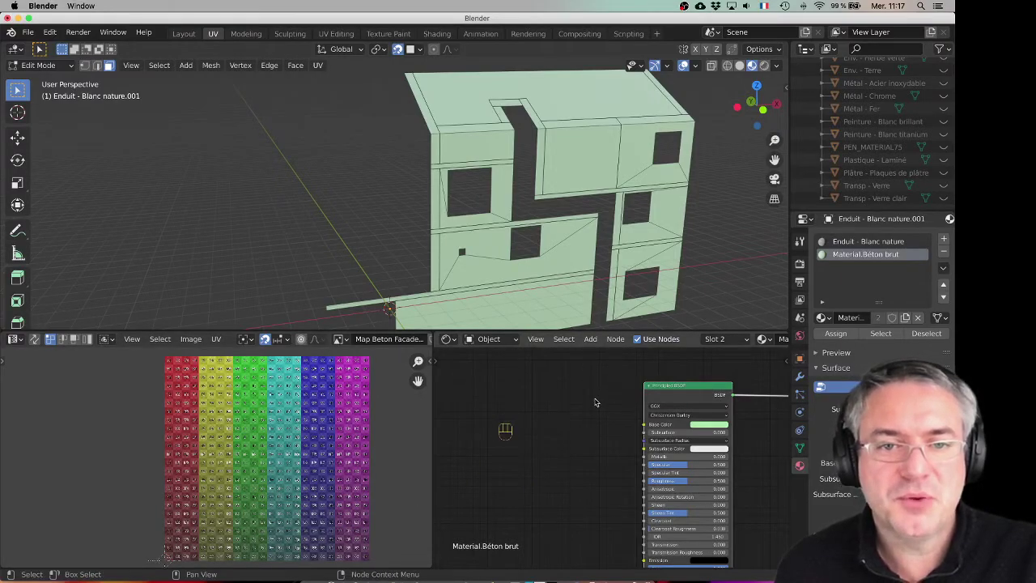
key(shift)
key(shift+a)
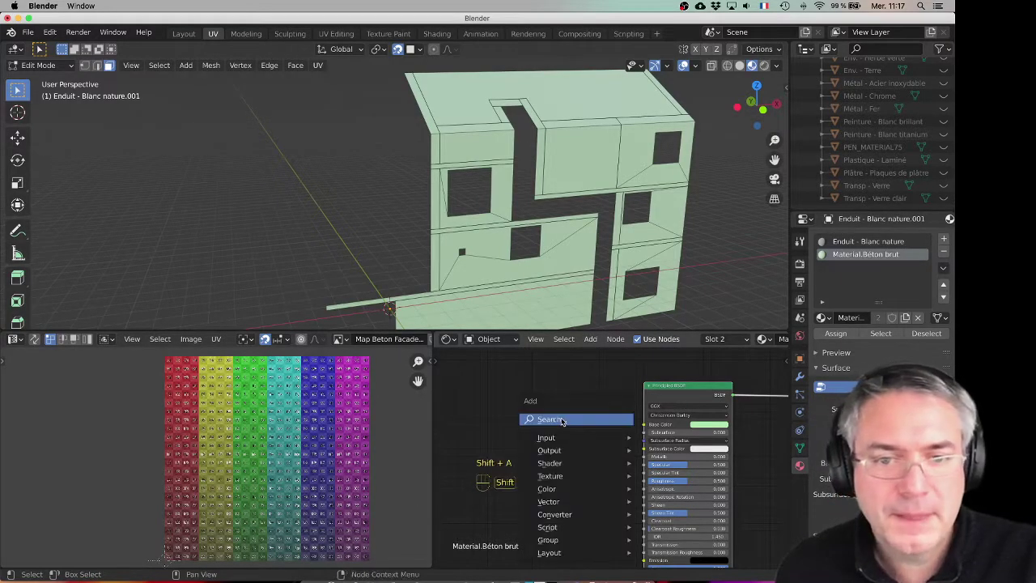
mouse_move(567, 476)
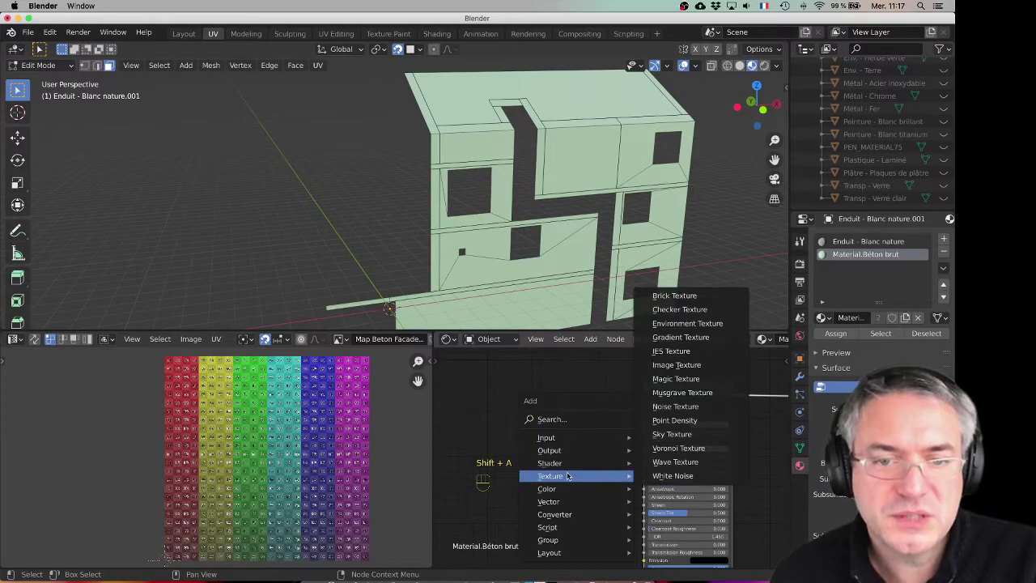
click(690, 365)
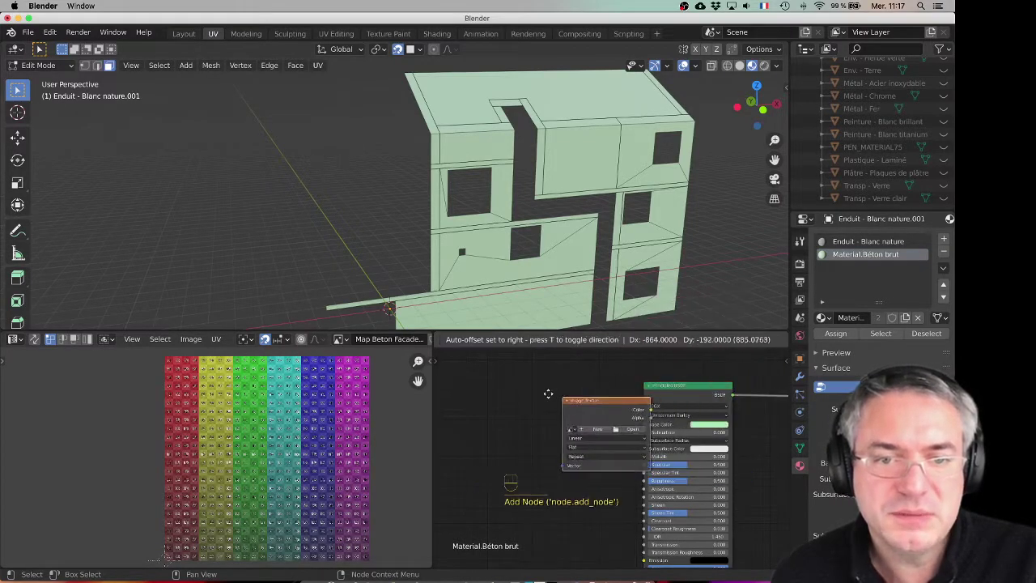
click(486, 402)
scroll(587, 422, up, 1)
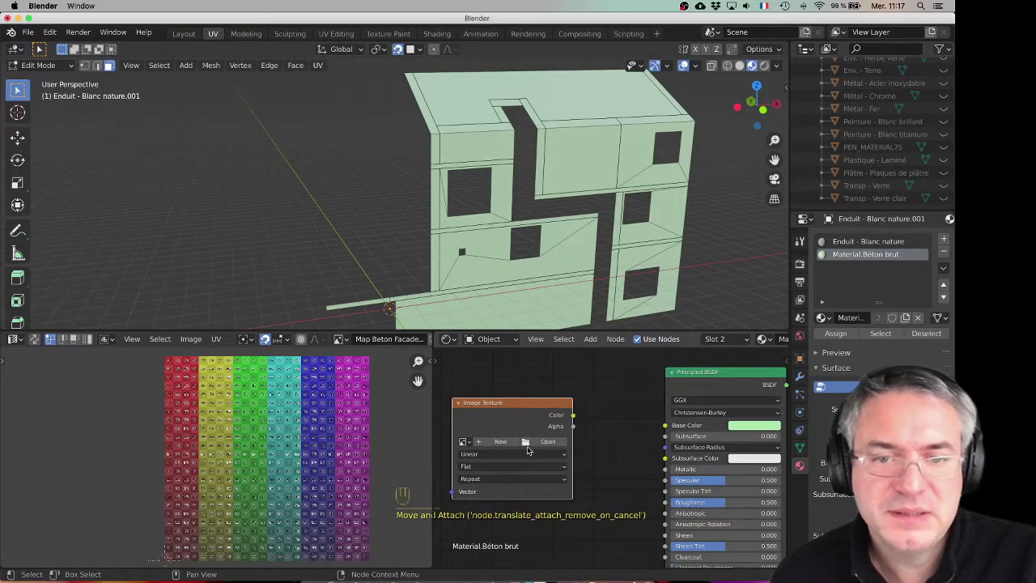
click(463, 442)
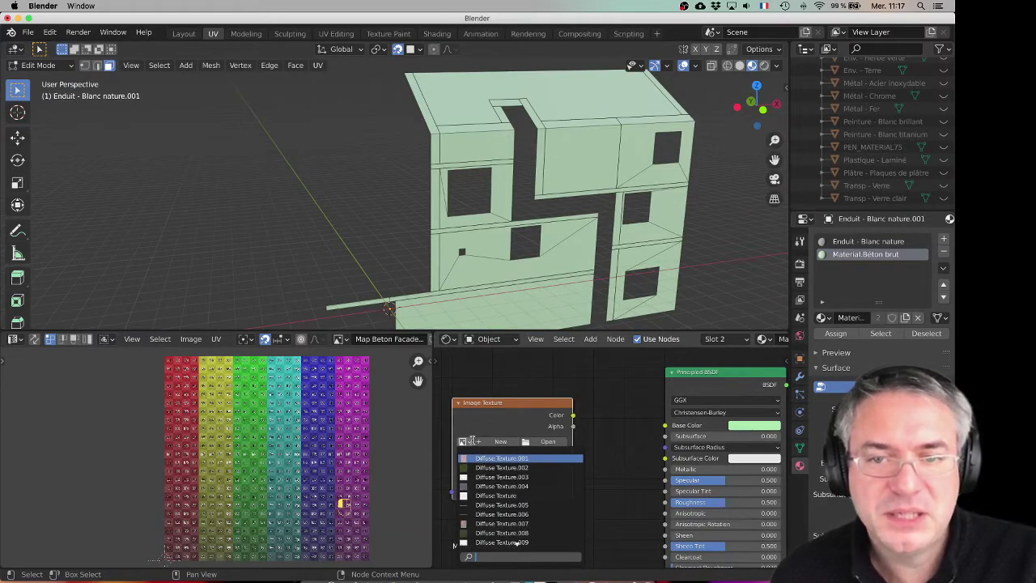
click(481, 422)
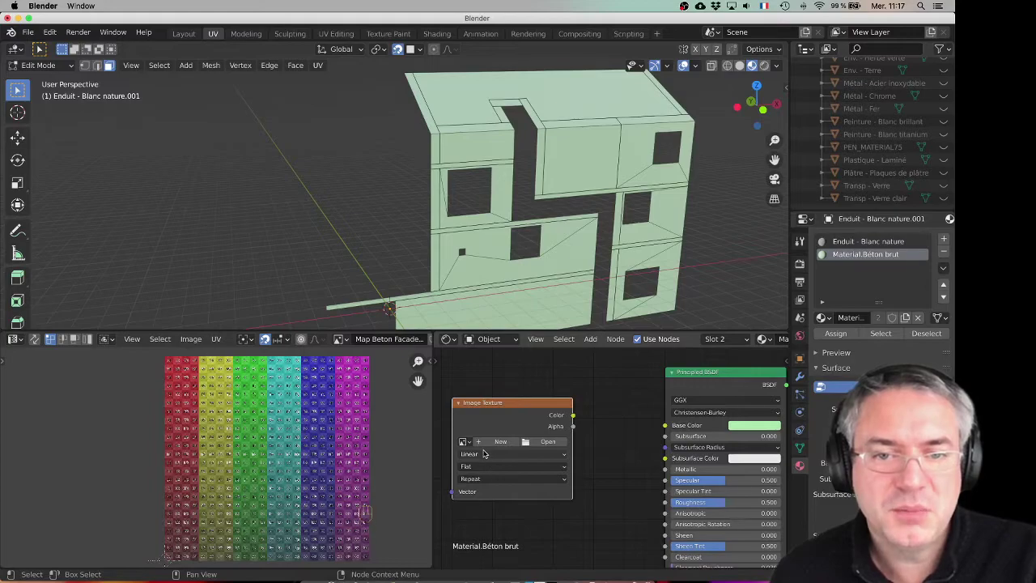
scroll(231, 509, down, 3)
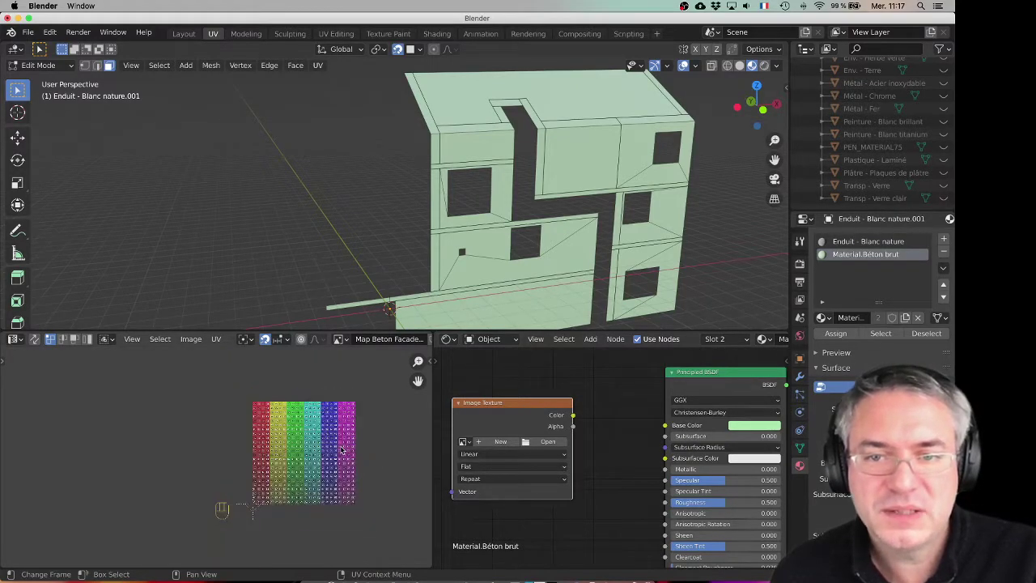
scroll(282, 354, down, 3)
scroll(287, 380, up, 5)
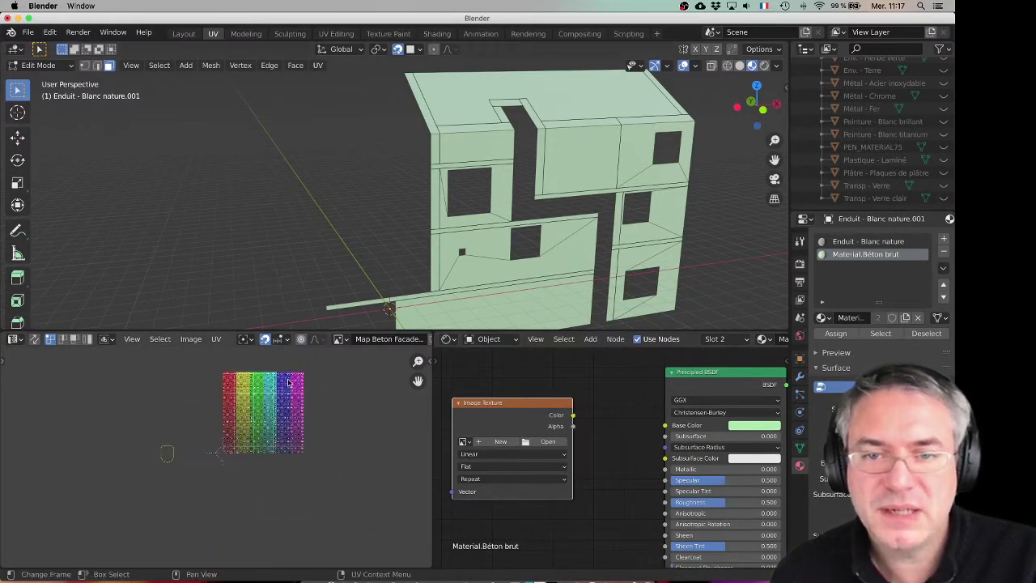
scroll(206, 338, down, 5)
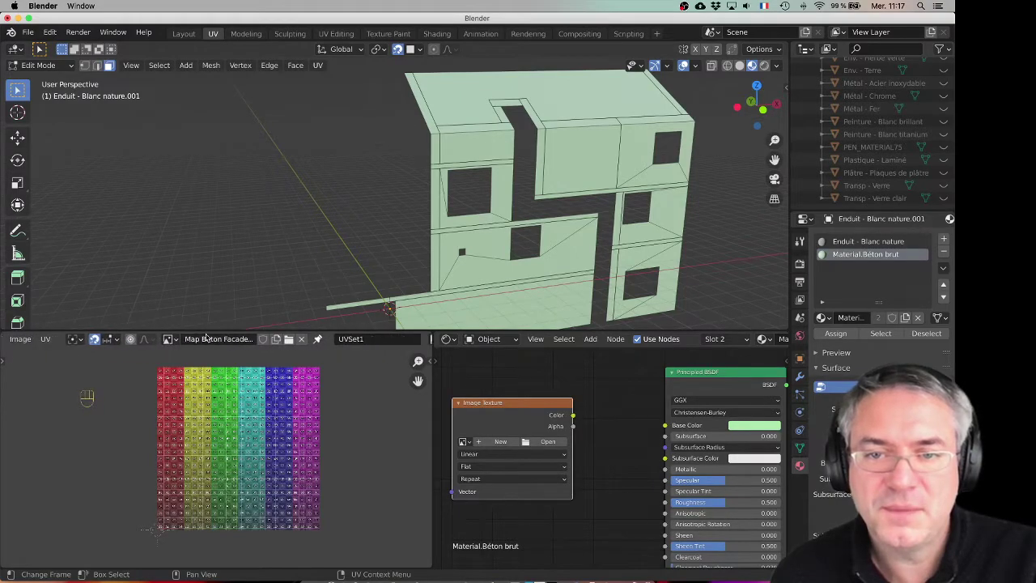
scroll(206, 338, up, 5)
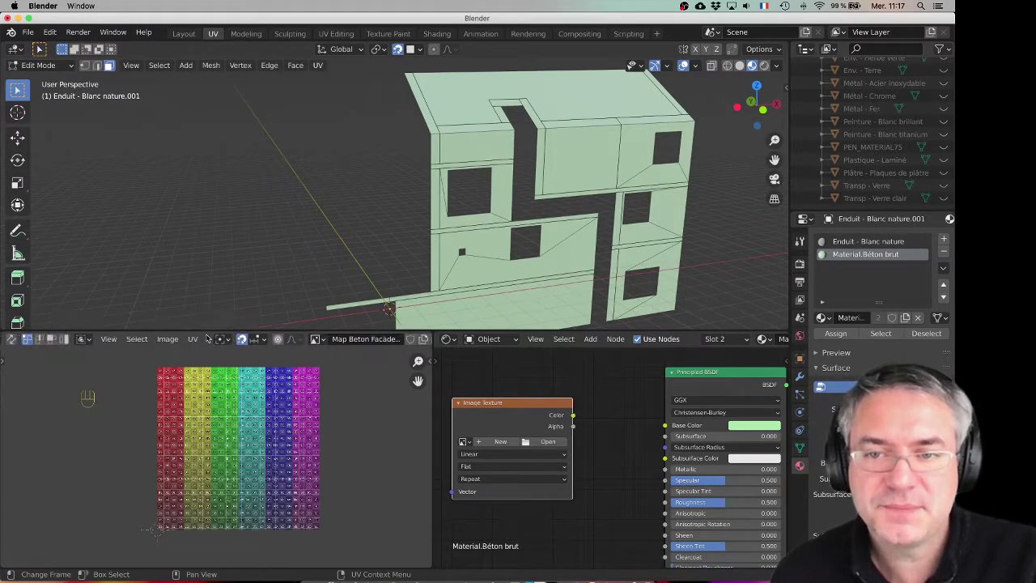
scroll(216, 408, up, 2)
scroll(216, 408, down, 4)
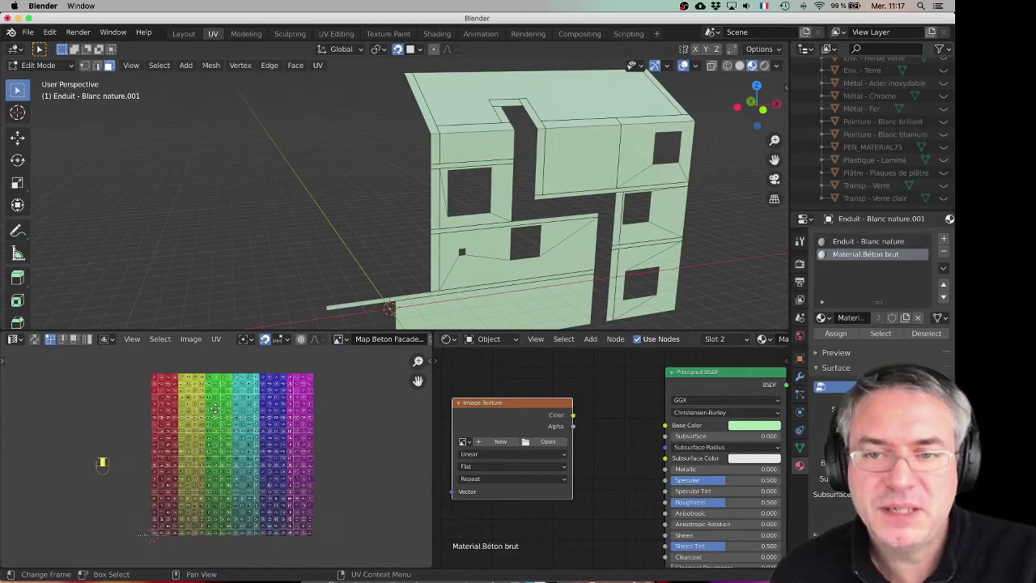
middle_drag(212, 402, 215, 403)
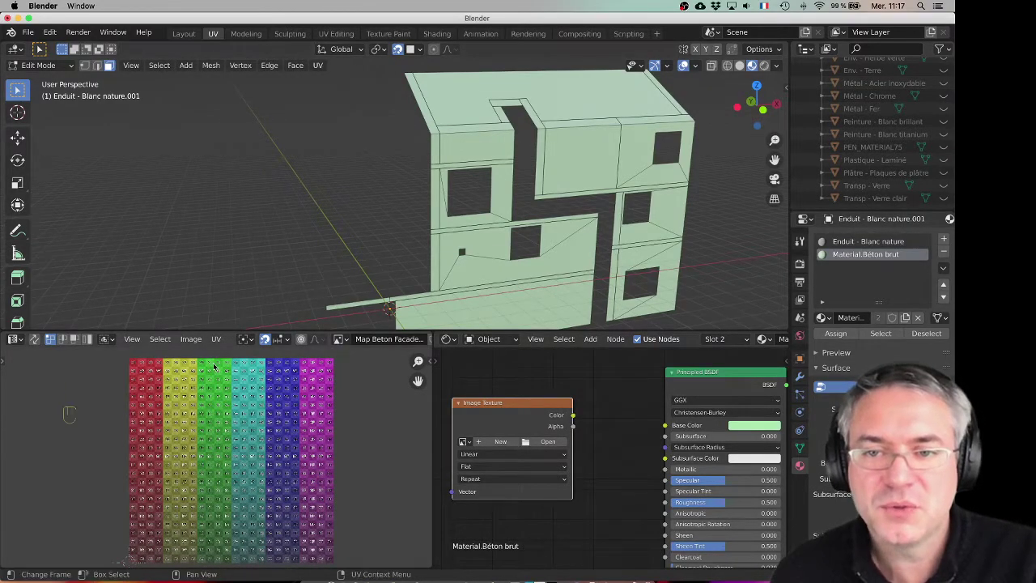
Start saving the facade map image under a new file and browse to the ARCHICAD demo project's Blender folder
click(191, 338)
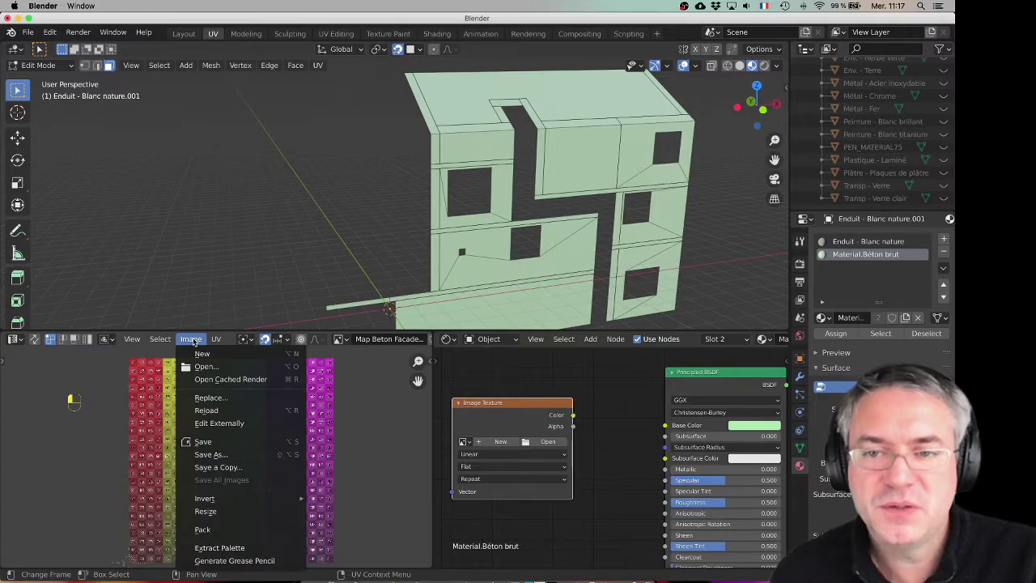
click(210, 454)
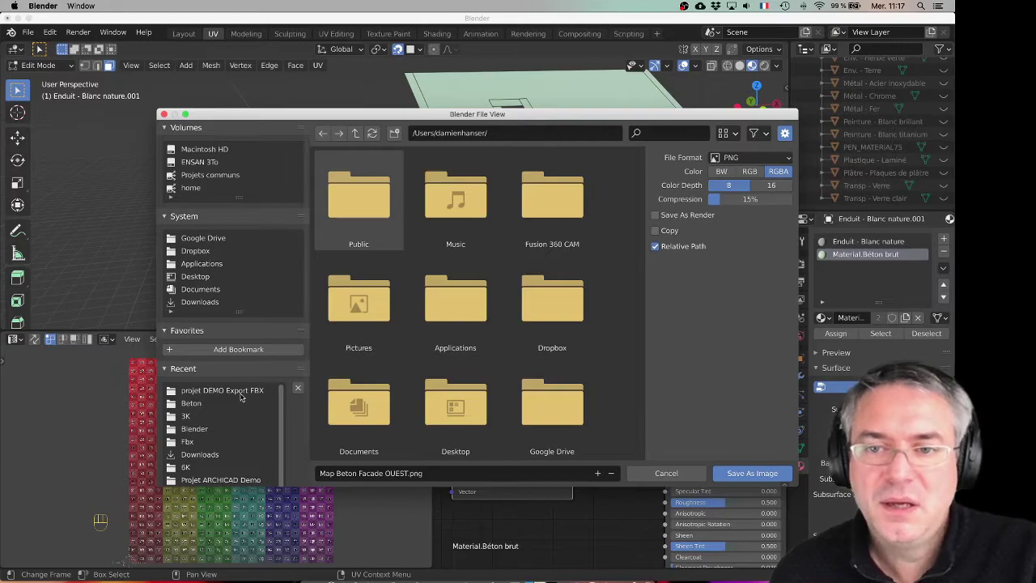
click(241, 395)
click(355, 133)
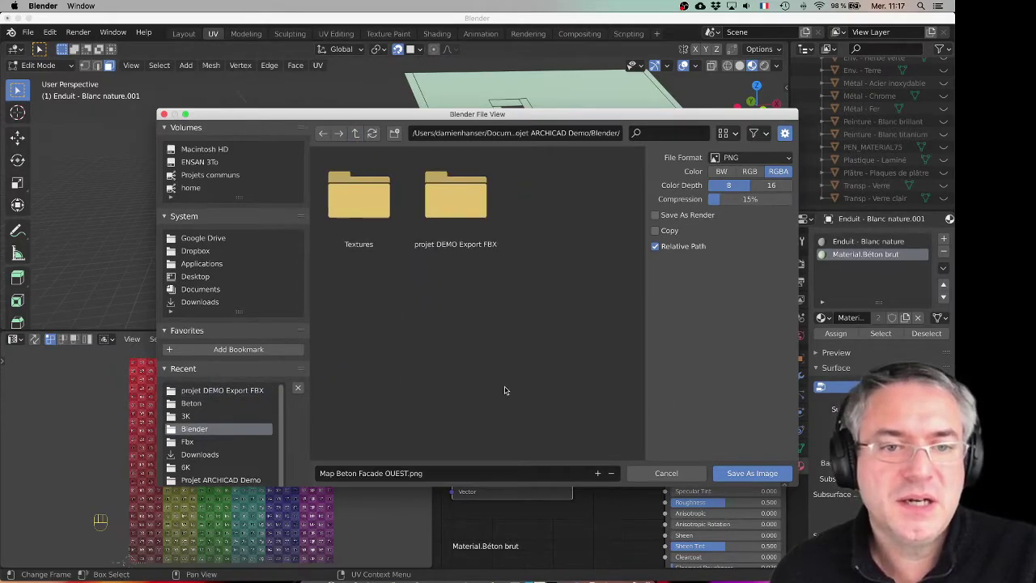
Create a folder named Maps Projet DEMO and save Map Beton Facade OUEST.png inside it
right_click(465, 327)
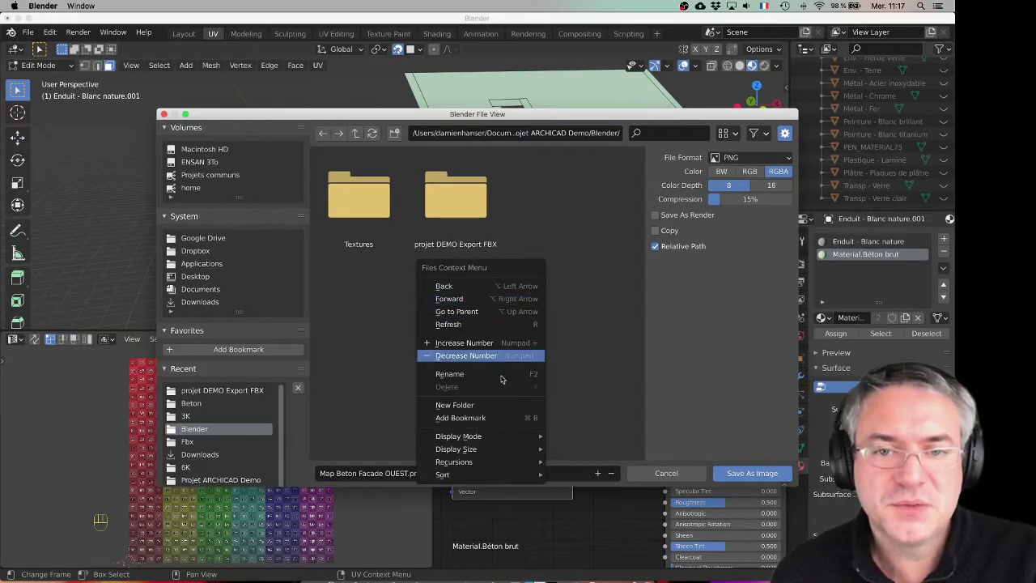
click(495, 403)
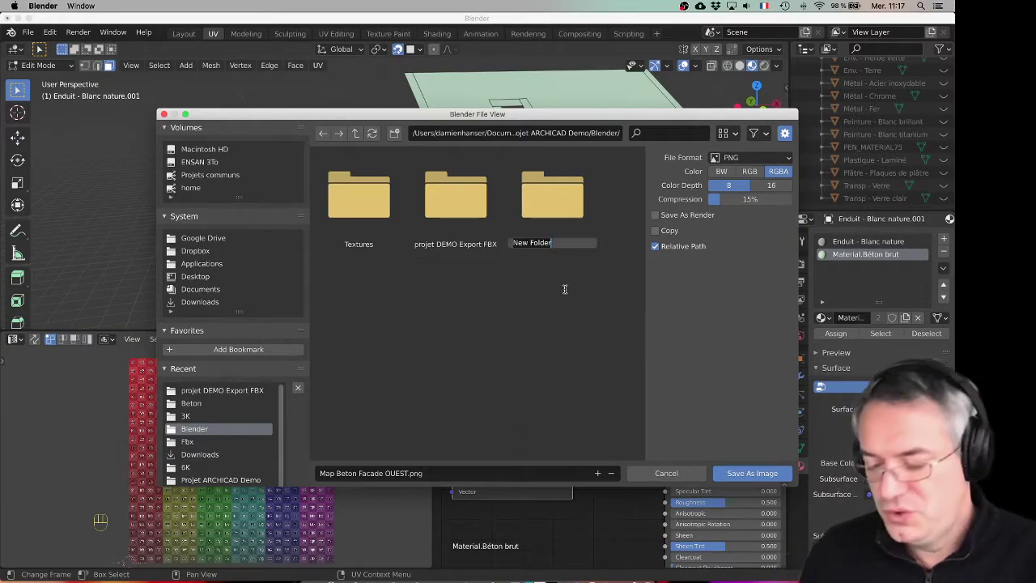
text(Maps)
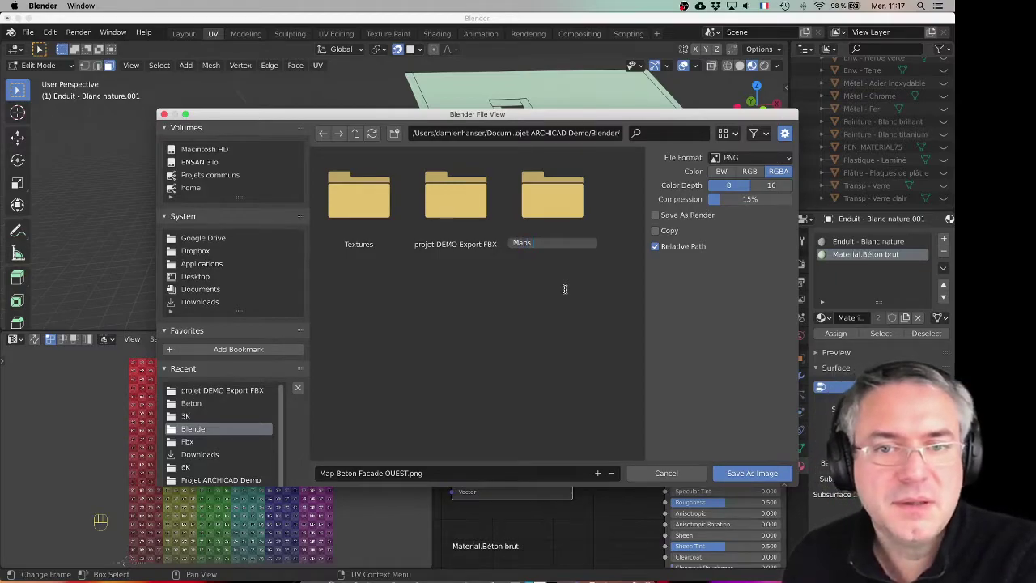
text( Projet DEMO)
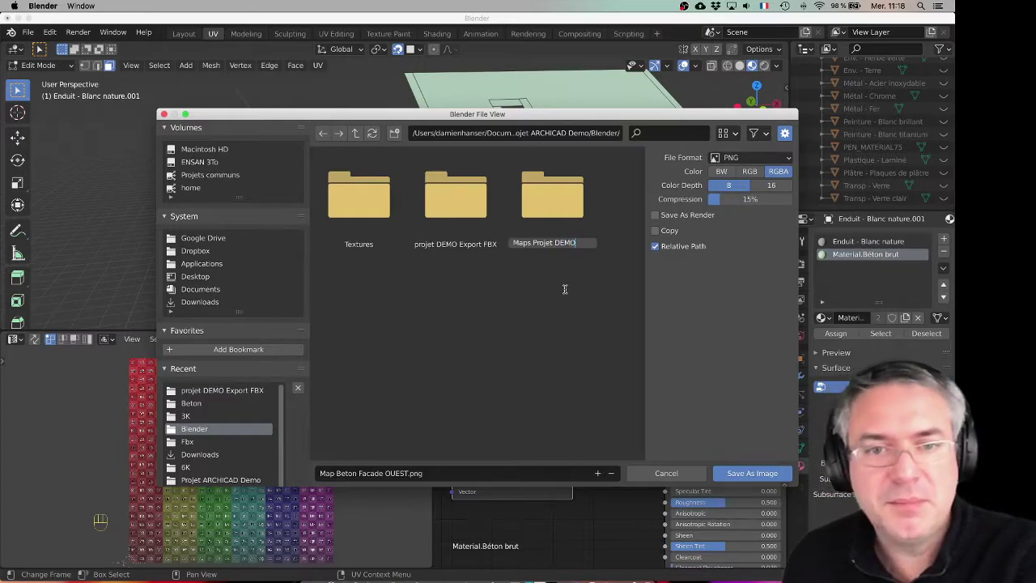
key(Return)
double_click(552, 194)
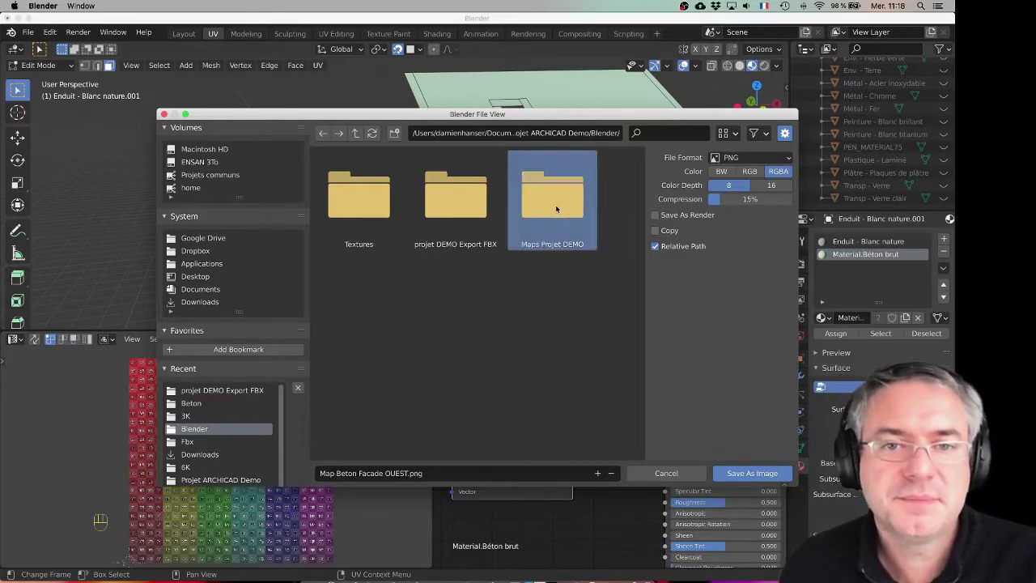
click(752, 473)
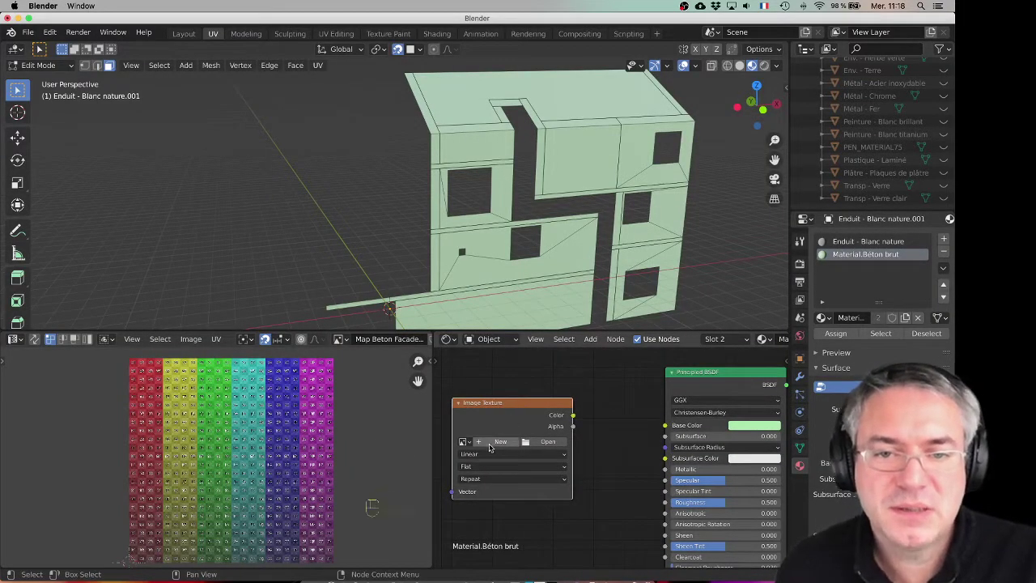
Assign the Map Beton Facade OUEST image to the Image Texture node and link its Color output to the Principled BSDF's Base Color
click(463, 441)
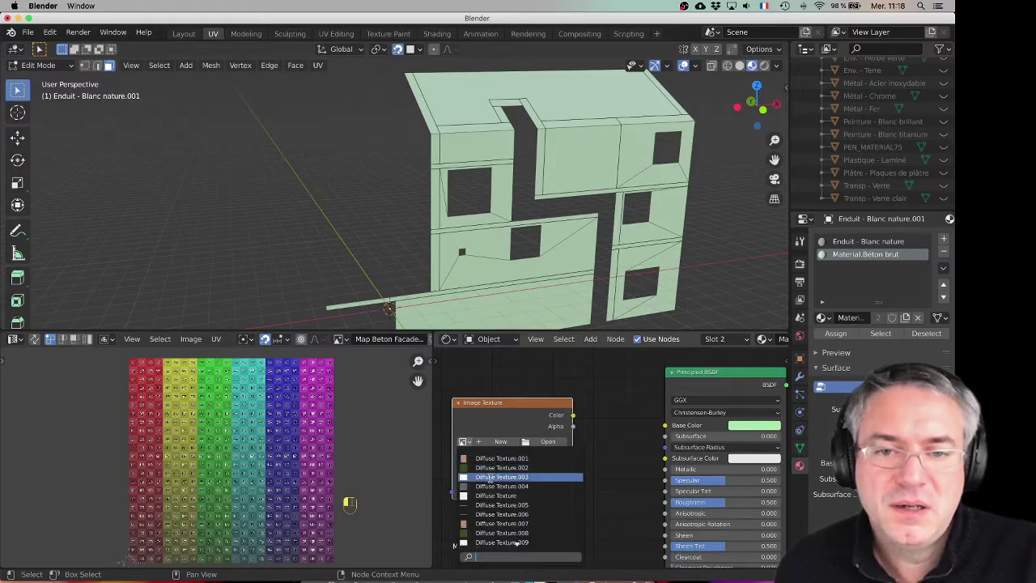
scroll(496, 524, down, 4)
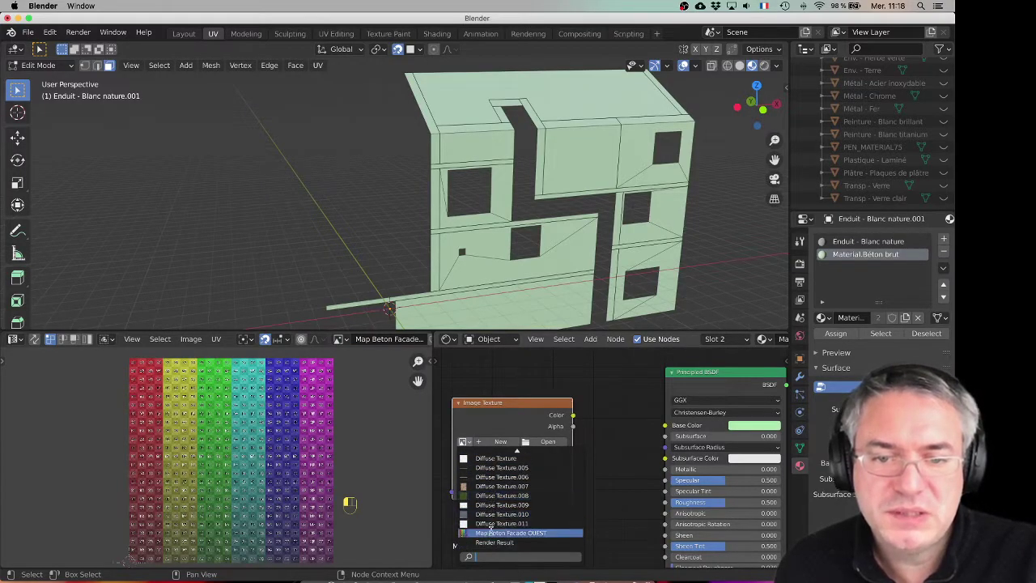
click(491, 532)
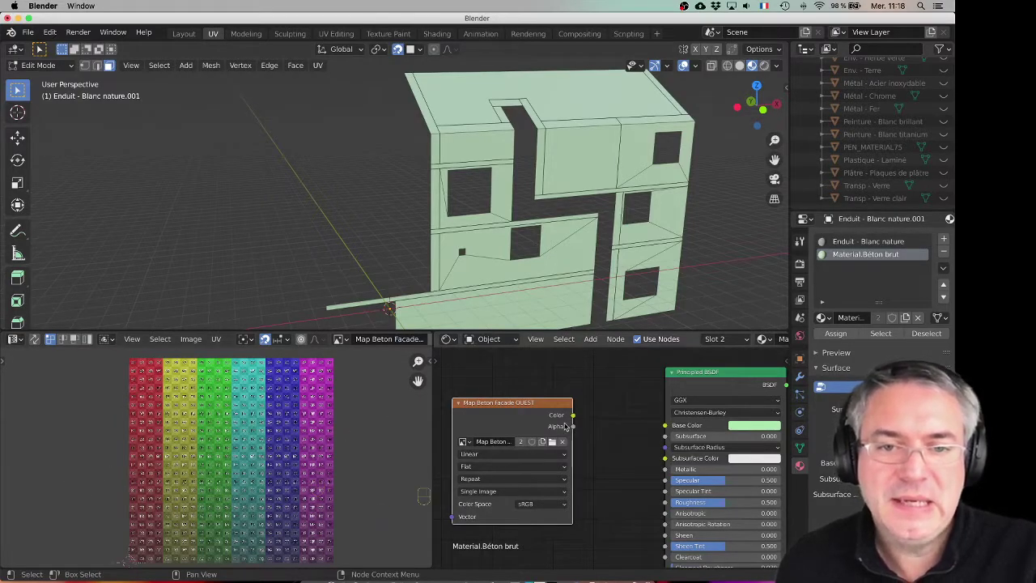
mouse_move(573, 417)
mouse_down()
mouse_move(656, 405)
mouse_move(665, 426)
mouse_move(600, 410)
mouse_move(573, 422)
mouse_move(648, 433)
mouse_move(570, 415)
mouse_up()
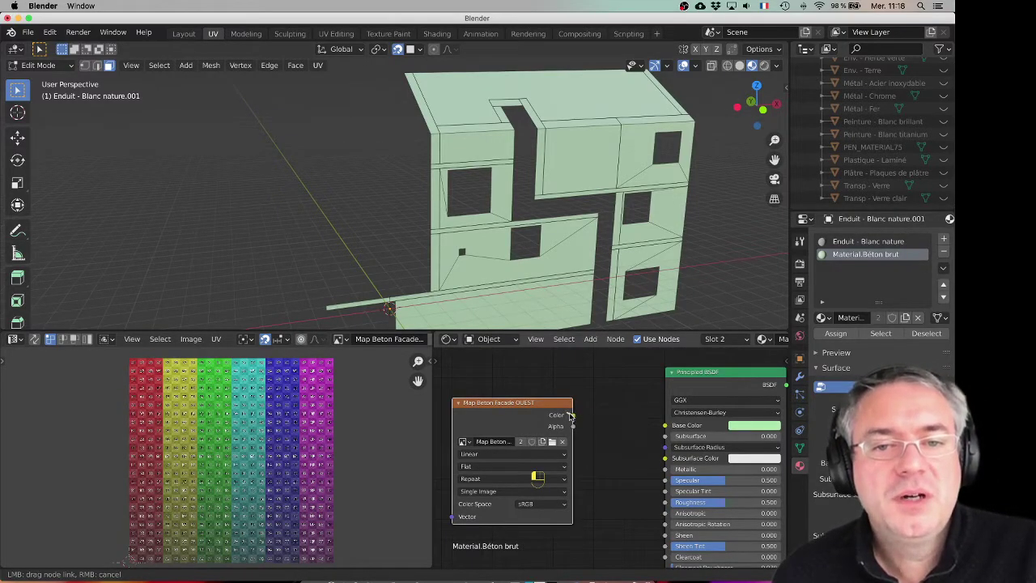
drag(637, 424, 666, 427)
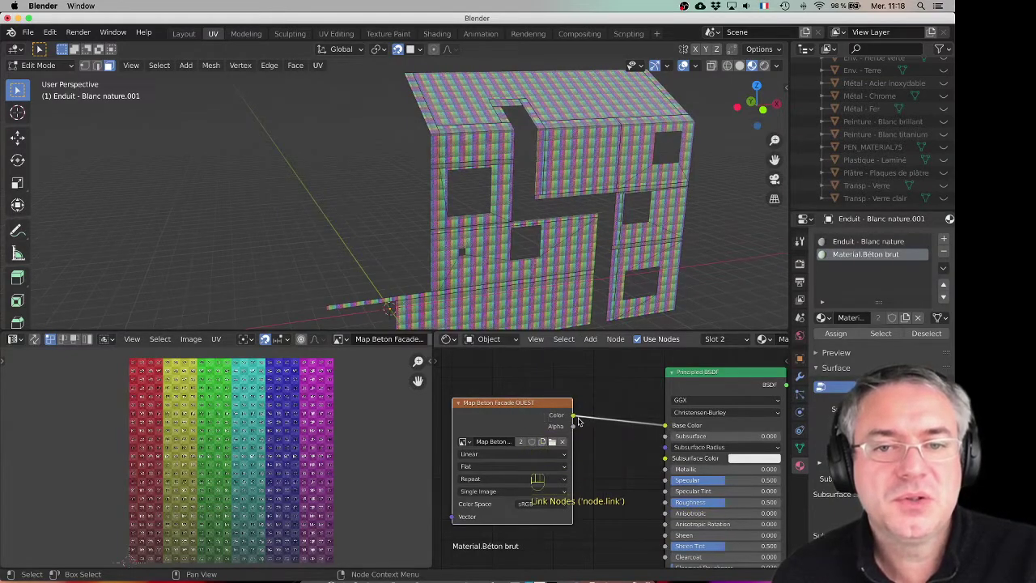
Examine from several angles how the color grid maps onto the roof and facade faces
scroll(463, 242, up, 6)
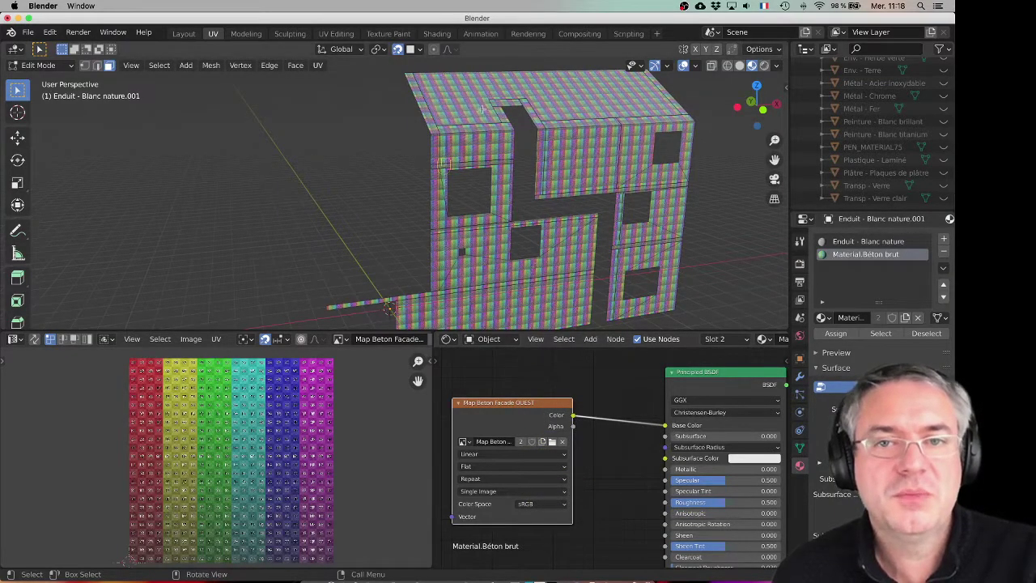
scroll(462, 135, up, 2)
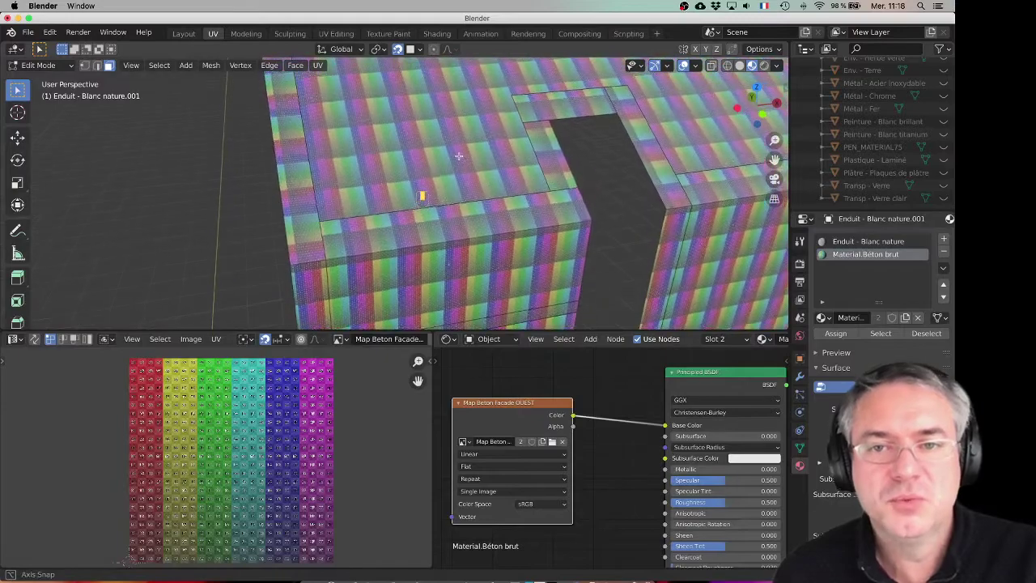
middle_drag(451, 167, 472, 172)
scroll(439, 242, down, 3)
middle_drag(444, 243, 430, 244)
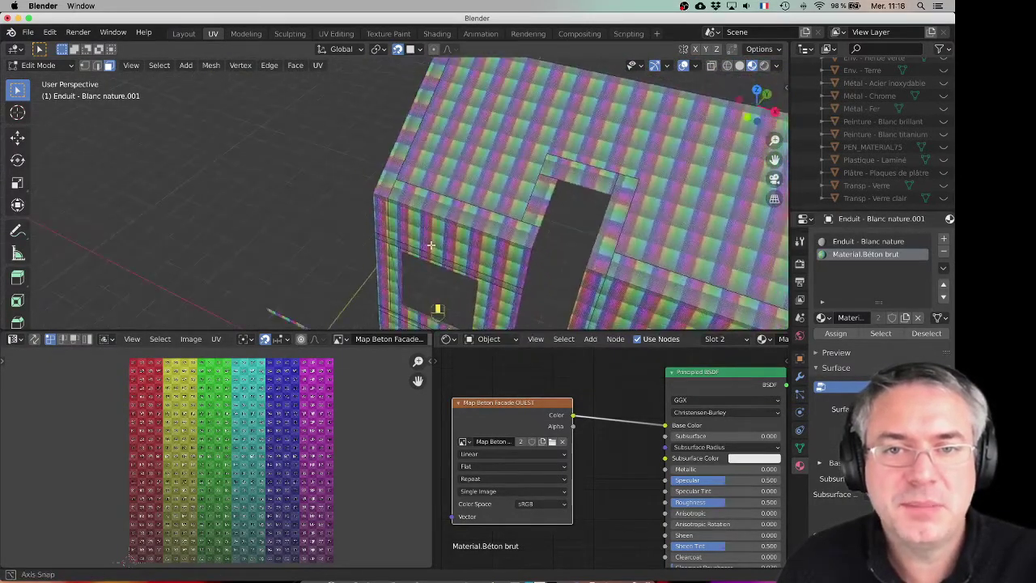
middle_drag(379, 212, 504, 219)
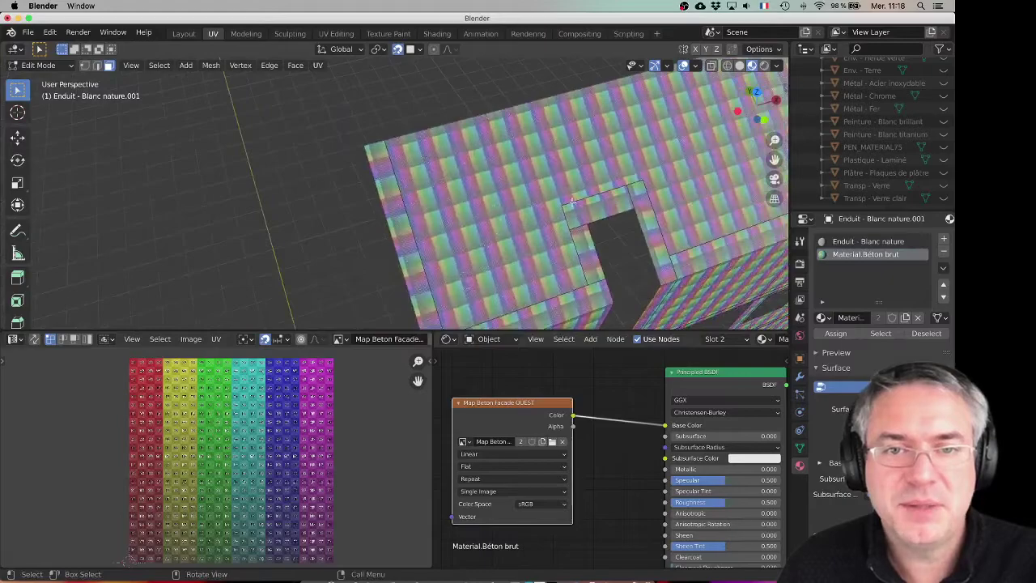
middle_drag(633, 197, 549, 192)
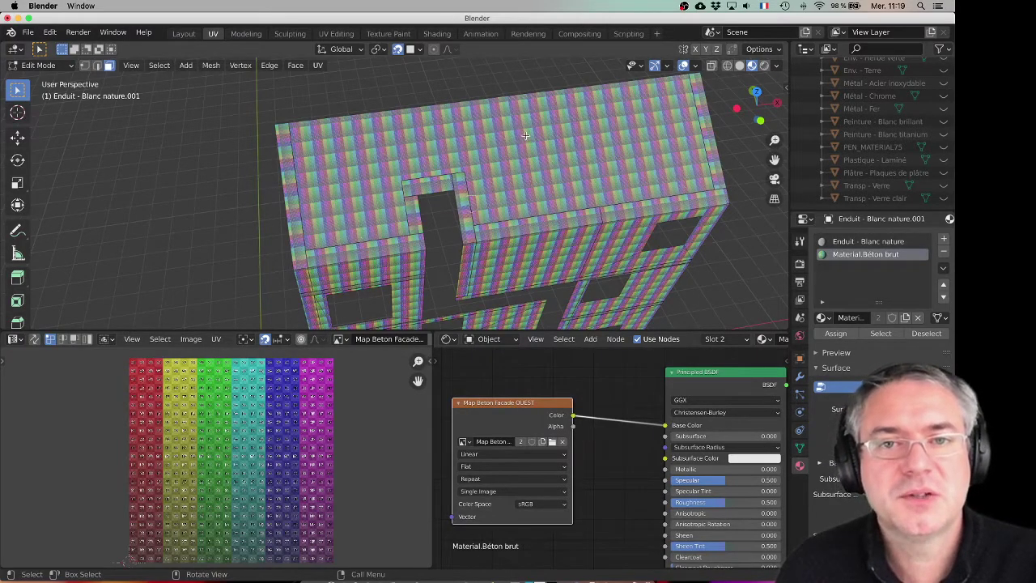
middle_drag(535, 141, 510, 150)
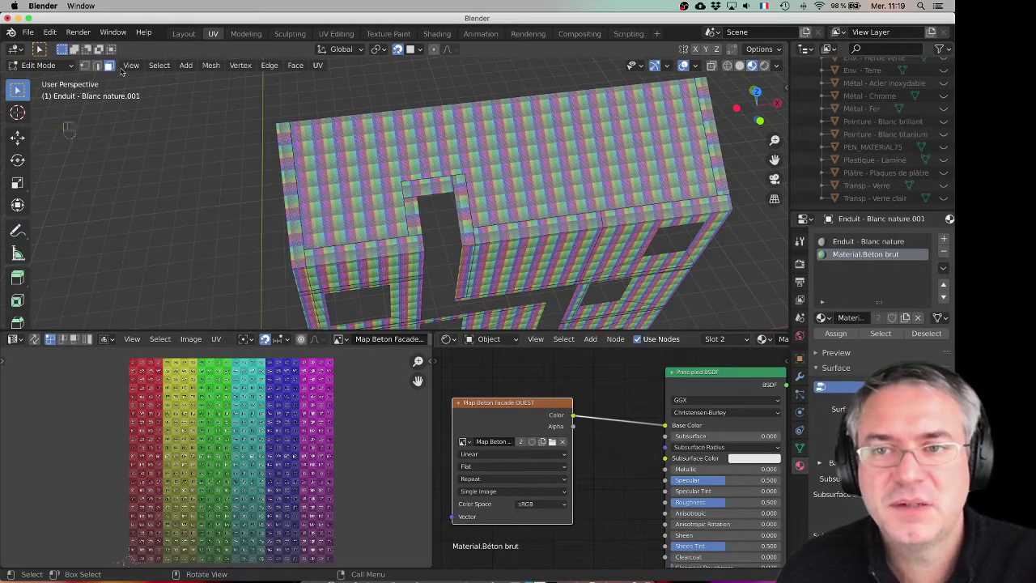
Select the large roof face and align the view to it with the Top option of Align View to Active
click(537, 154)
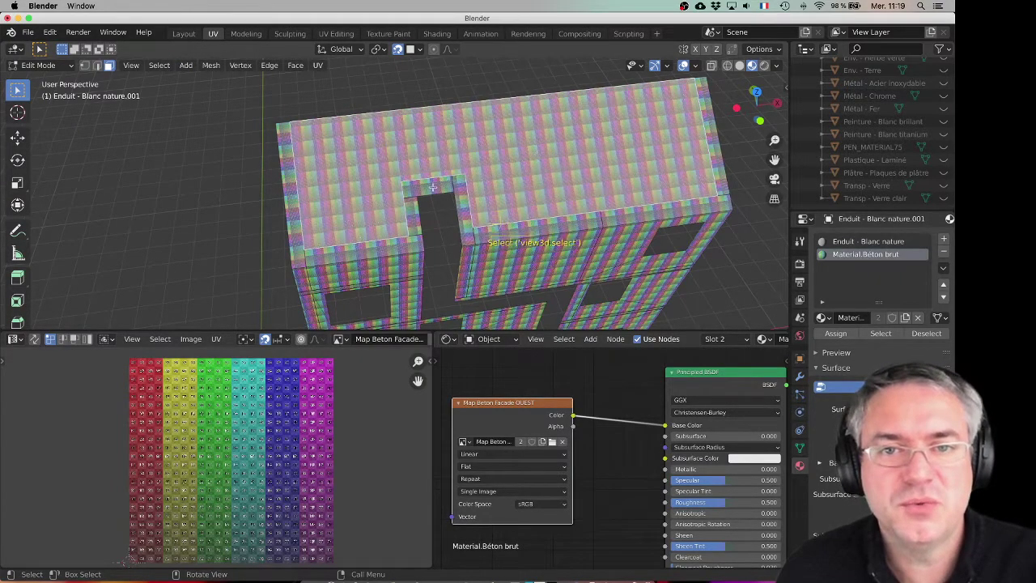
click(130, 65)
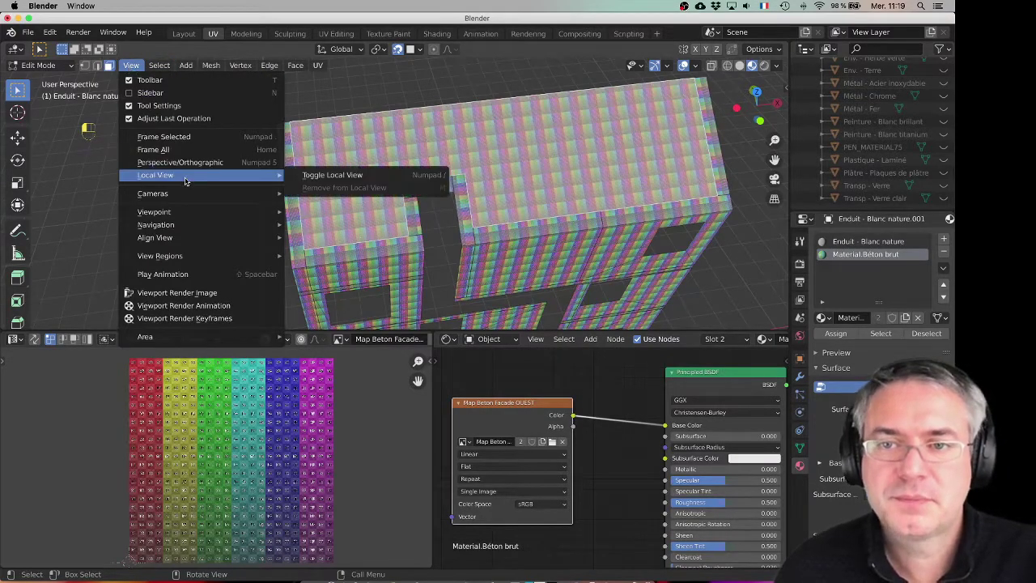
mouse_move(150, 239)
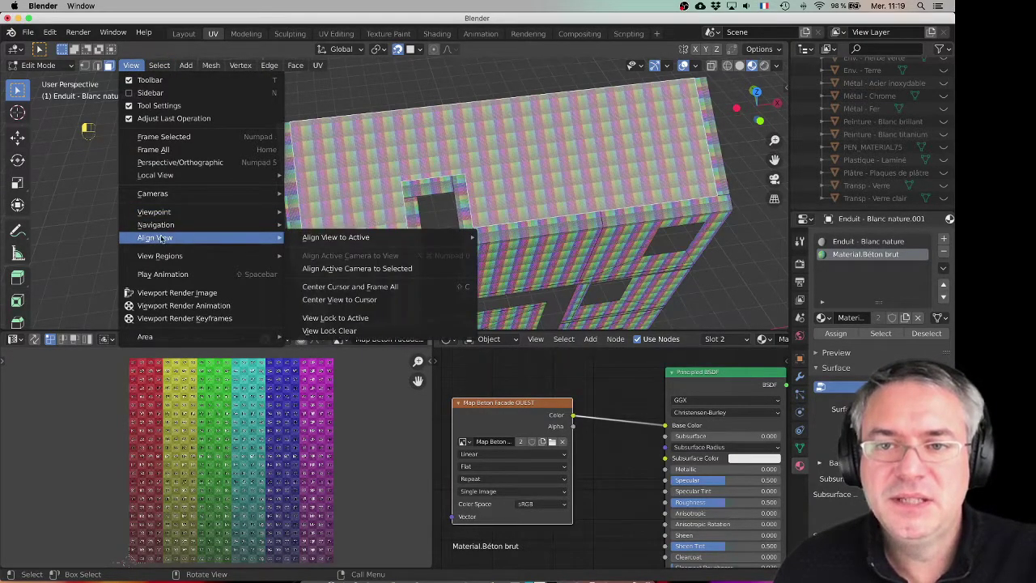
mouse_move(344, 239)
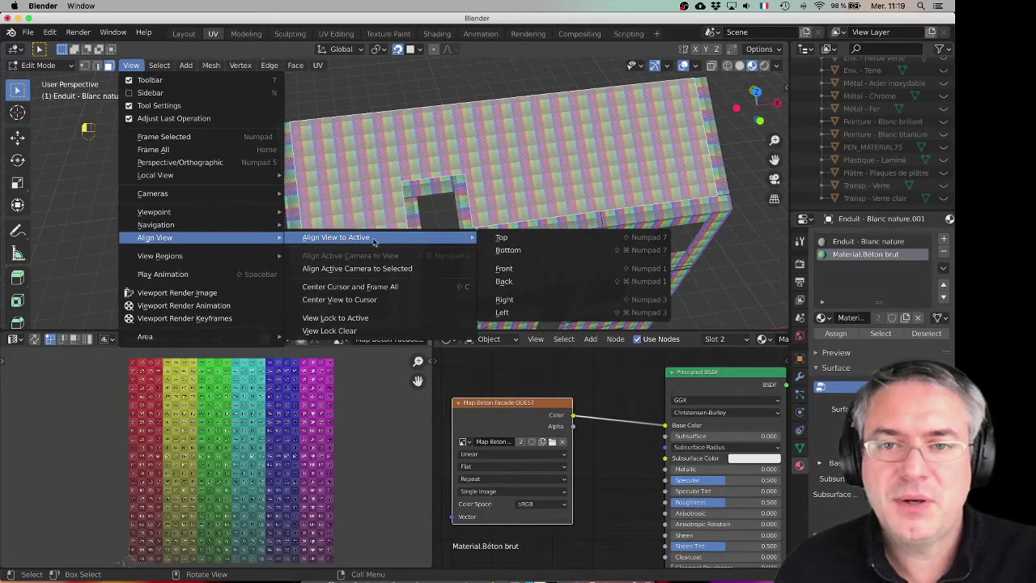
click(503, 238)
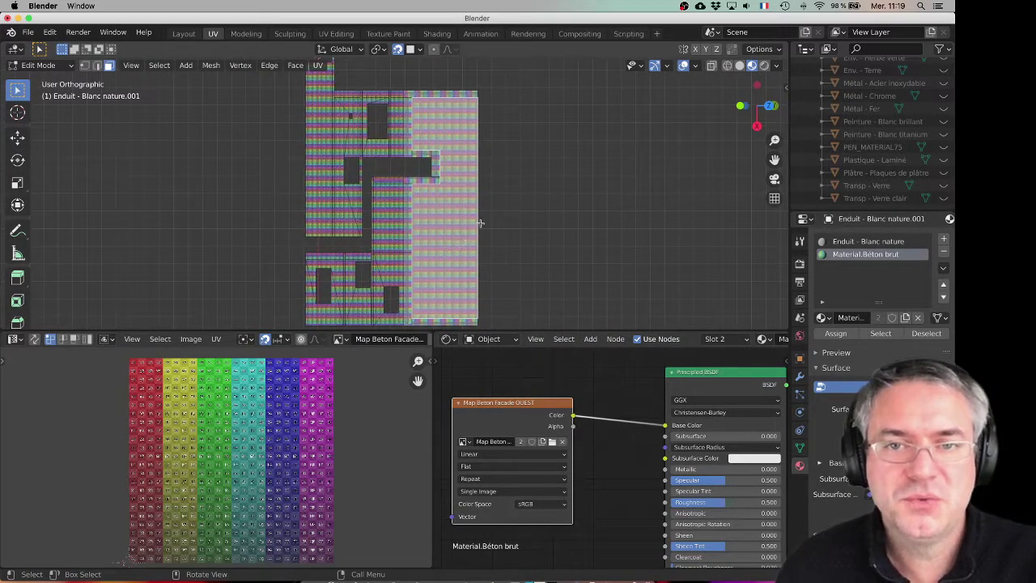
scroll(441, 234, up, 2)
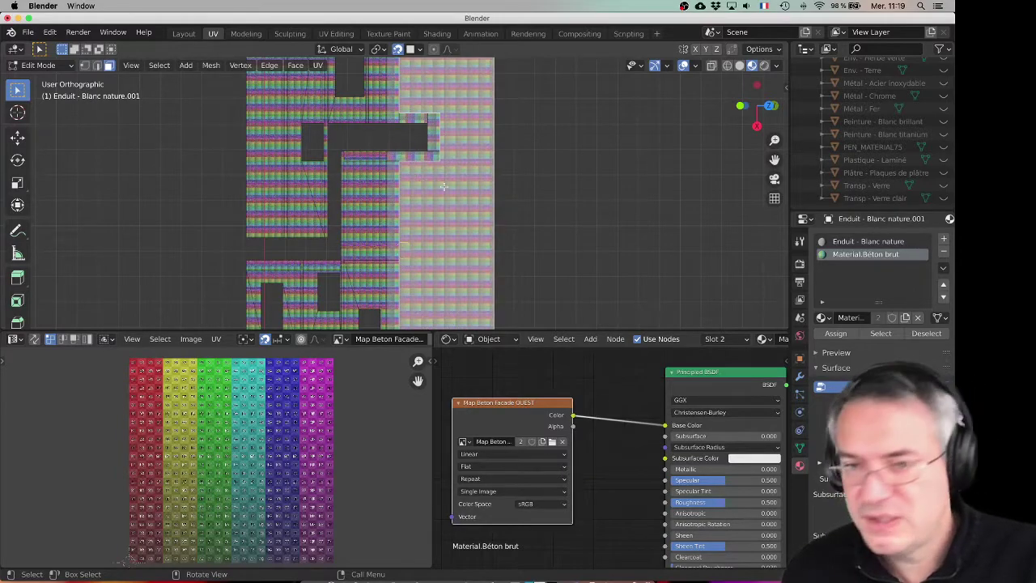
Extend the selection to all faces co-planar with the large roof face using Select Similar
click(159, 65)
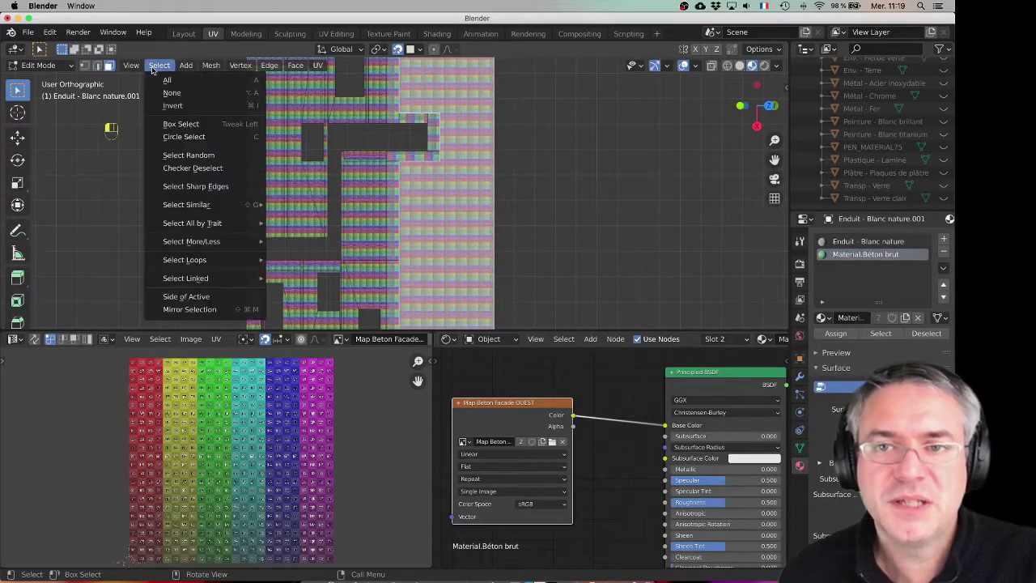
mouse_move(214, 215)
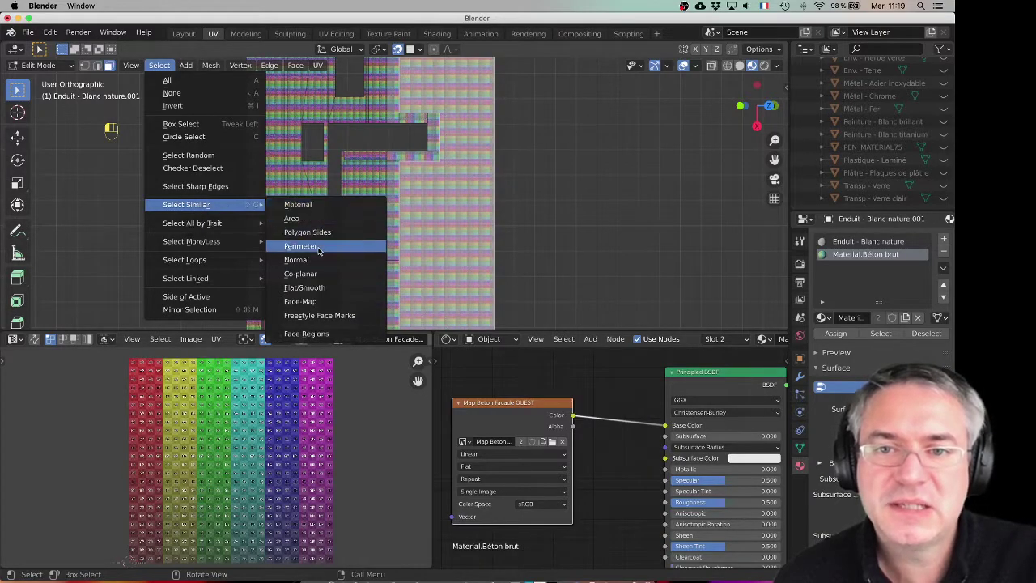
click(330, 277)
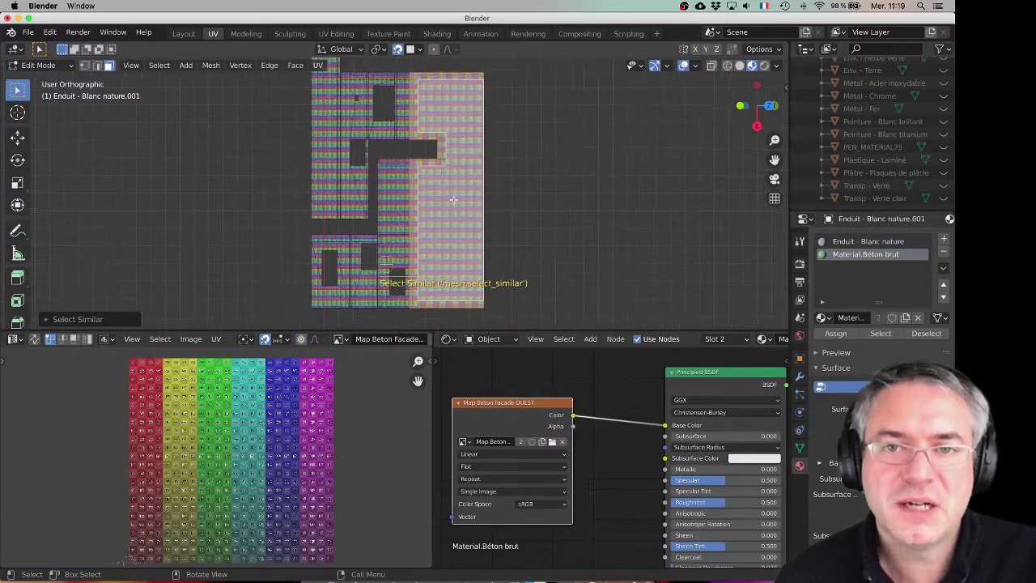
Align the view to the active roof face with the Top option and unwrap the co-planar roof faces with Project From View
middle_drag(445, 235, 458, 106)
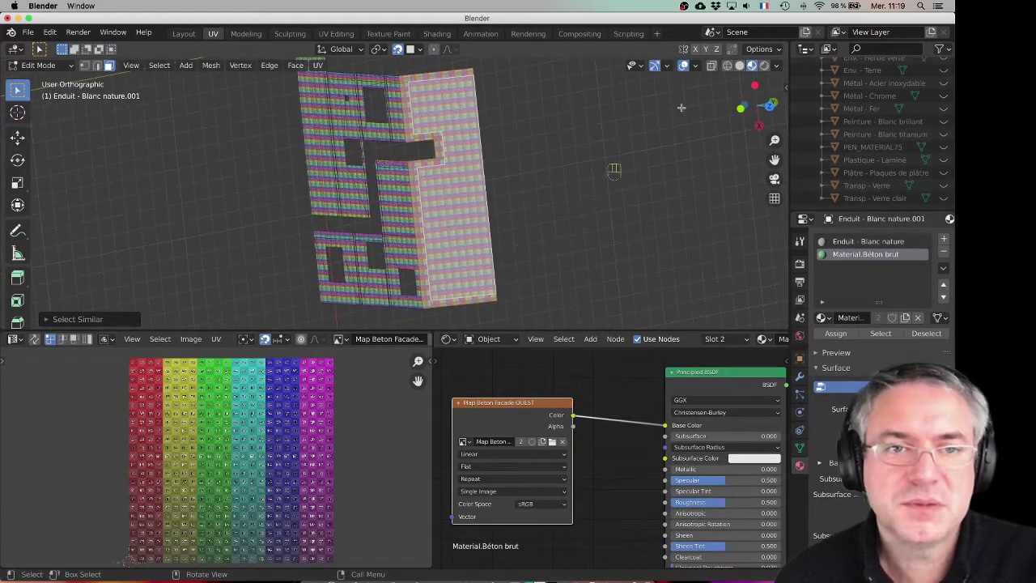
click(128, 68)
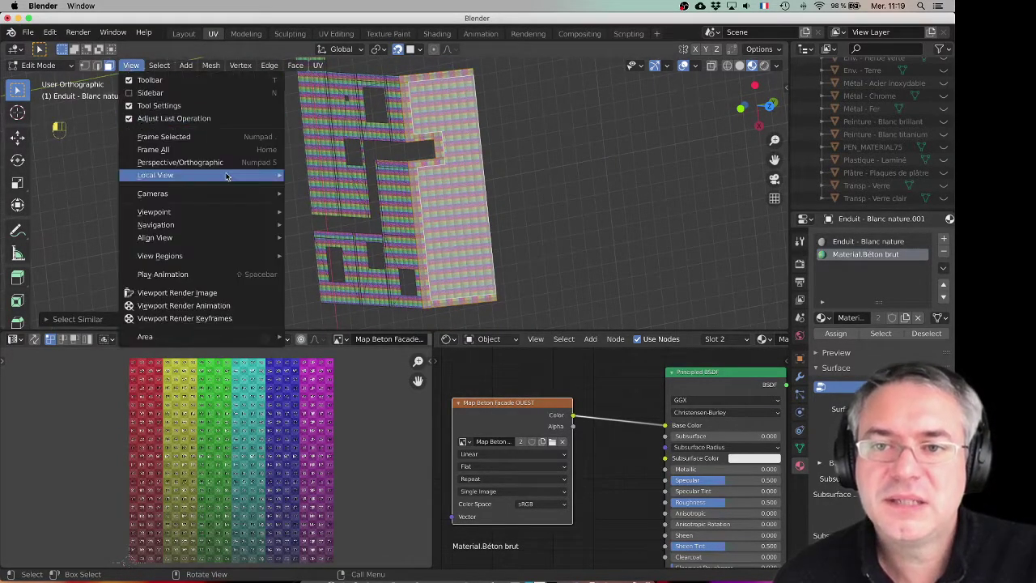
mouse_move(215, 210)
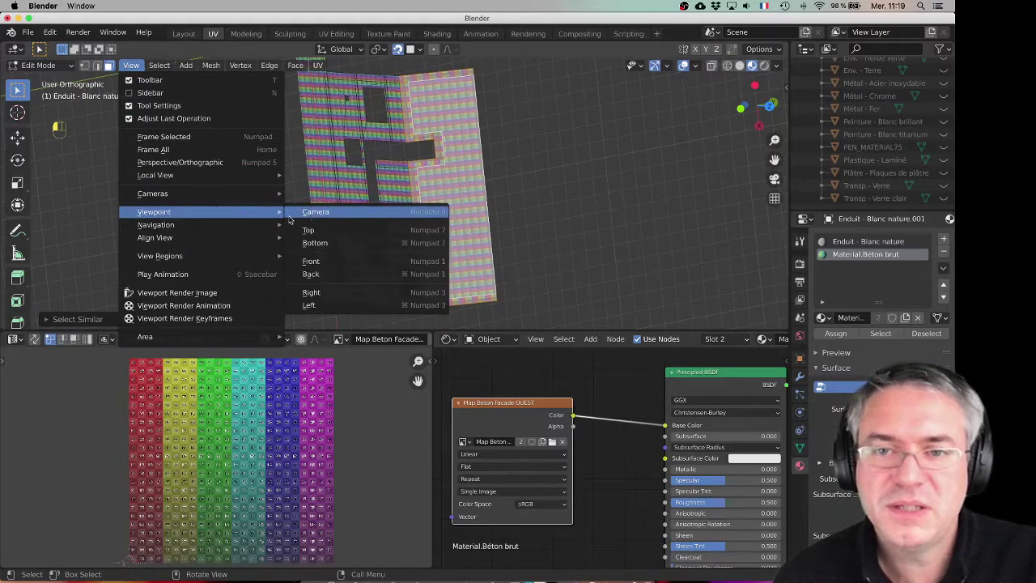
mouse_move(188, 241)
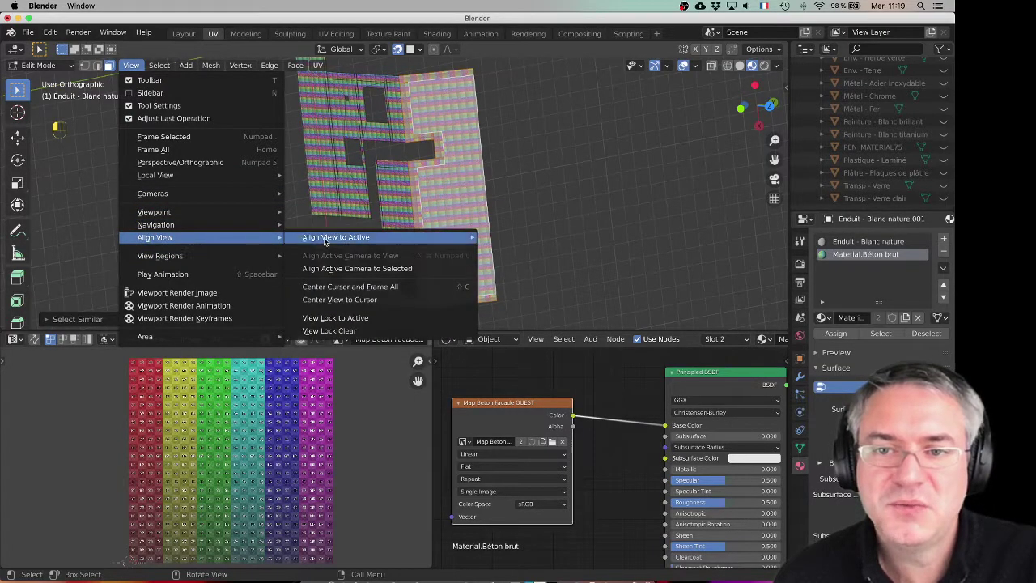
mouse_move(351, 243)
click(502, 238)
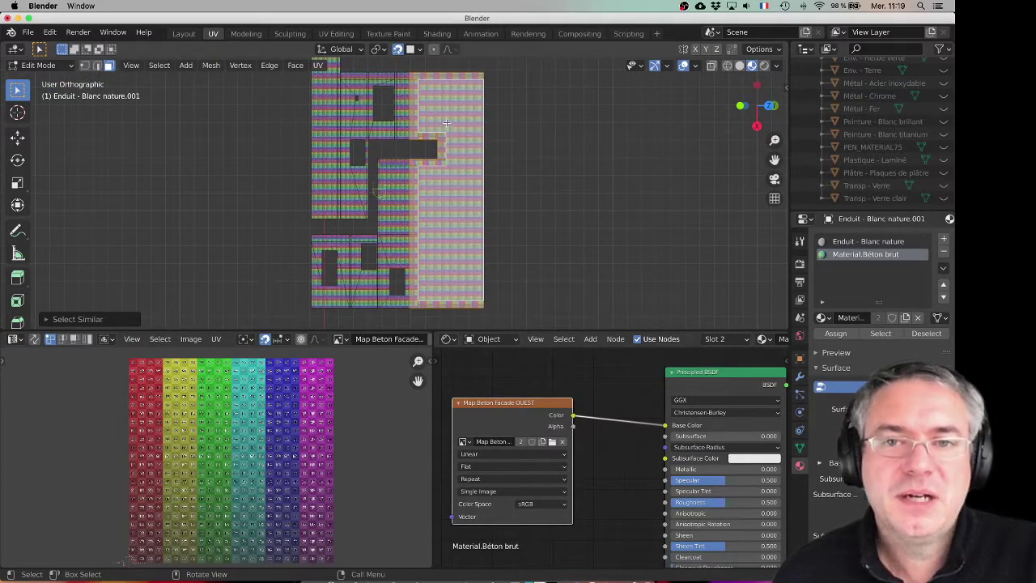
click(318, 65)
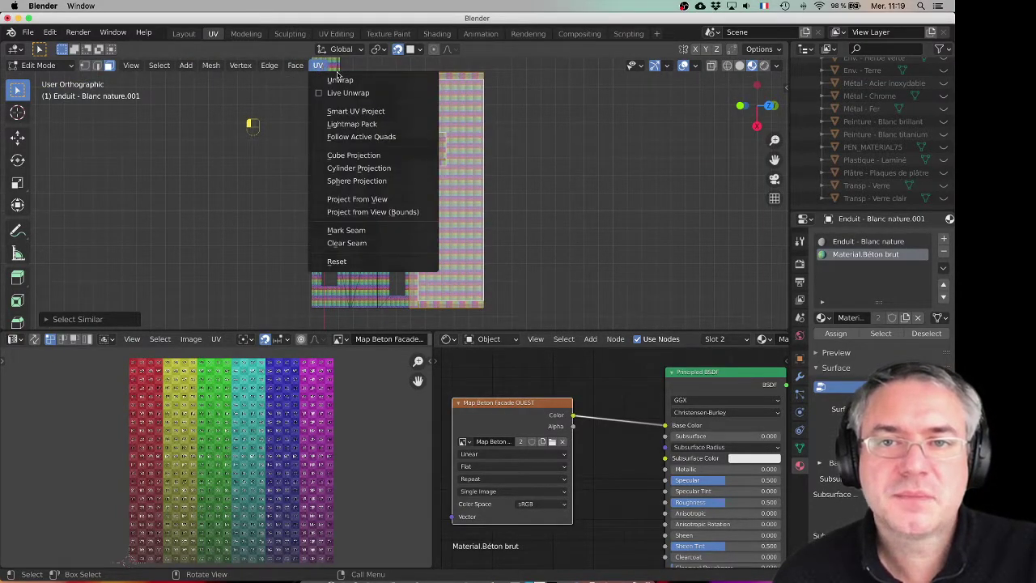
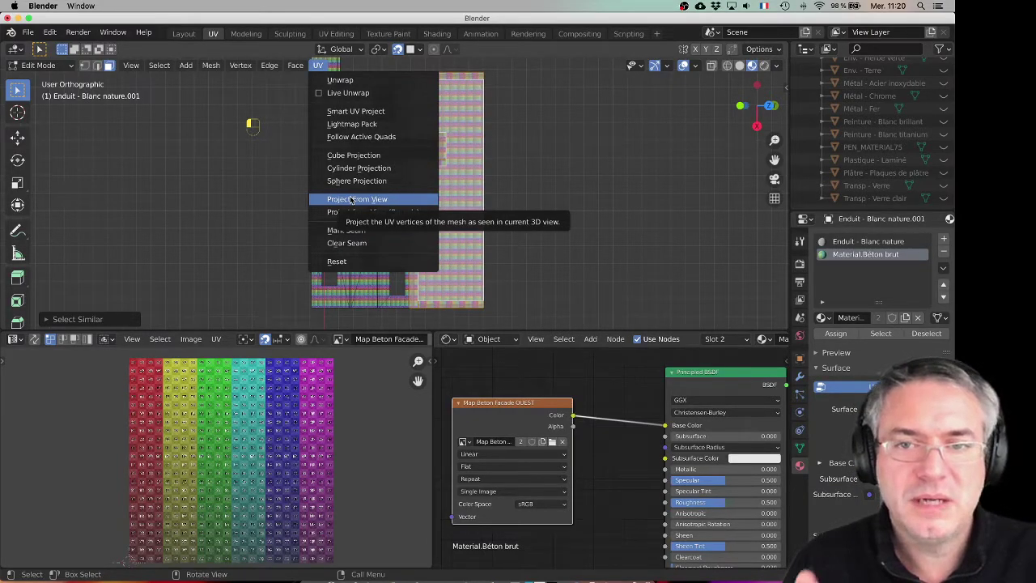
click(352, 200)
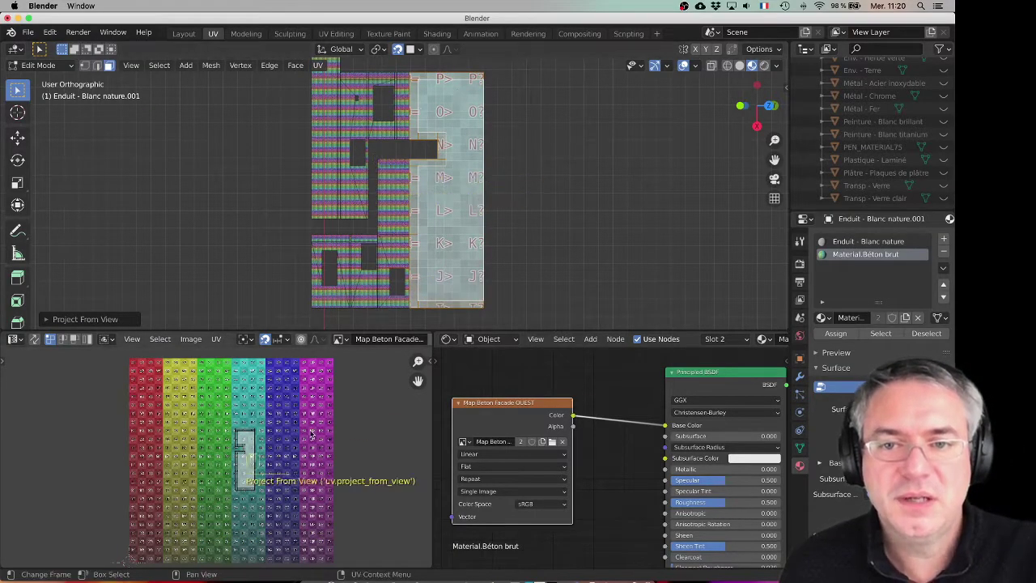
Scale the roof UVs up to nearly the full map height and move them onto the blue and magenta columns
click(242, 437)
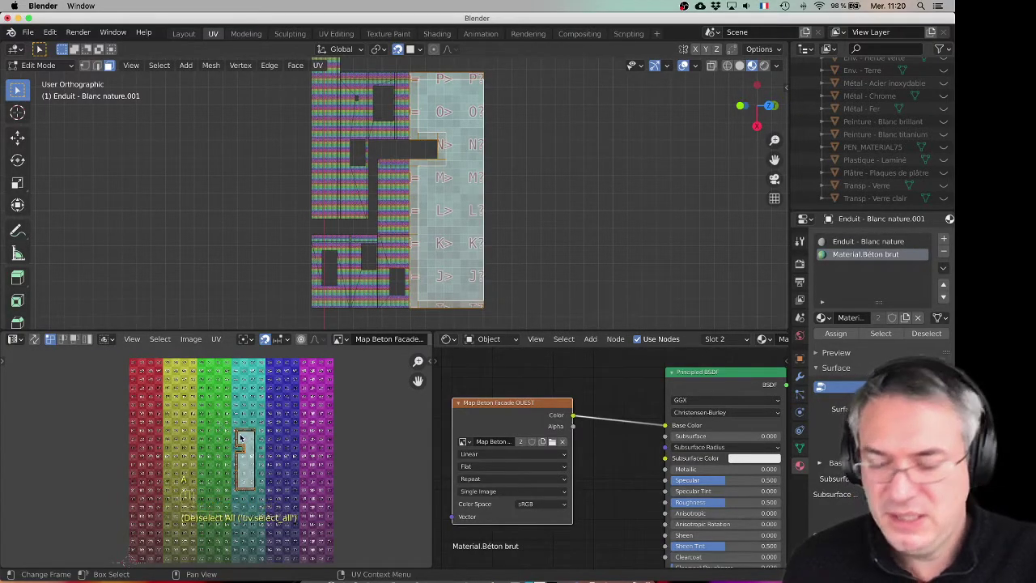
key(s)
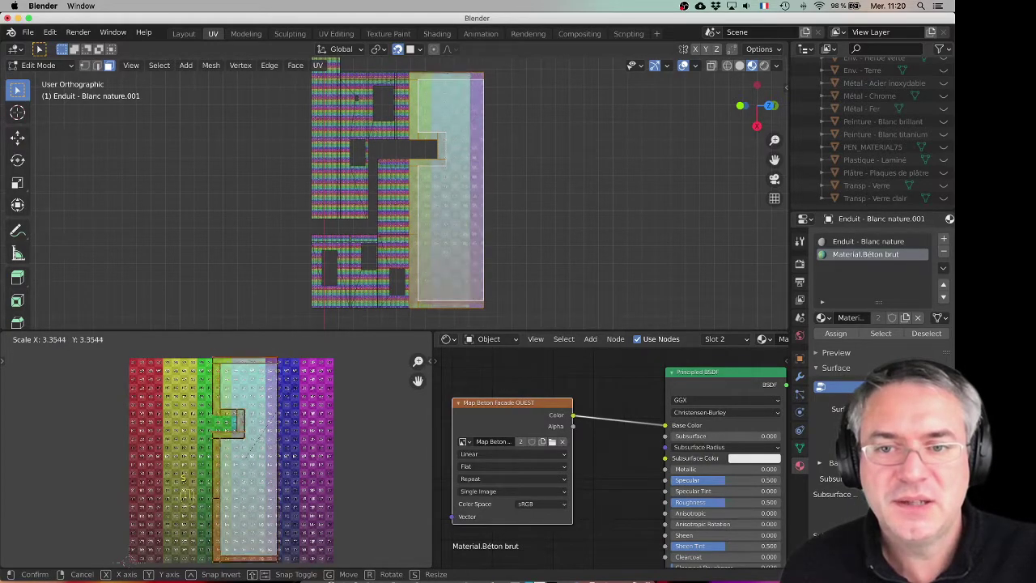
click(254, 437)
key(g)
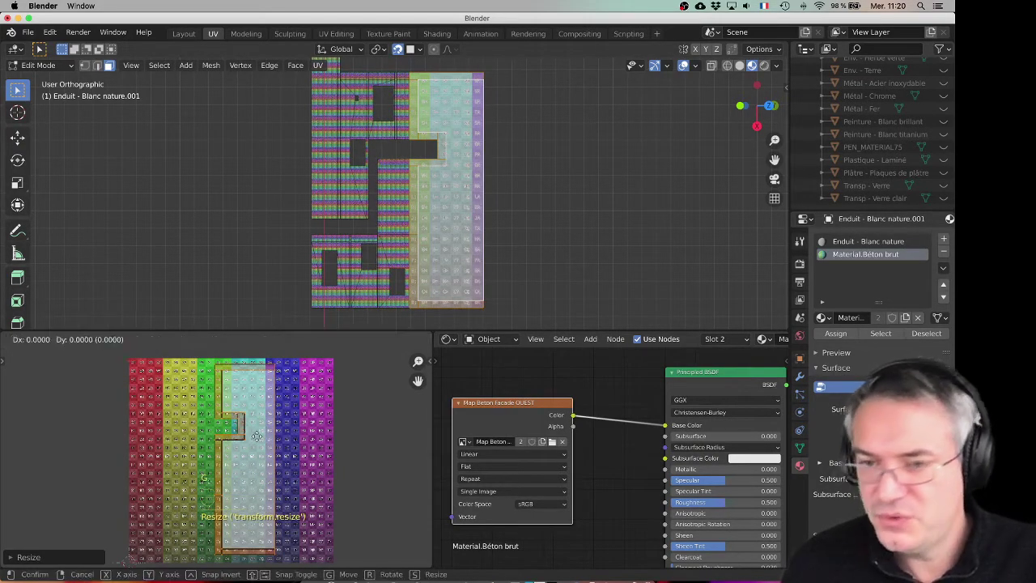
click(305, 433)
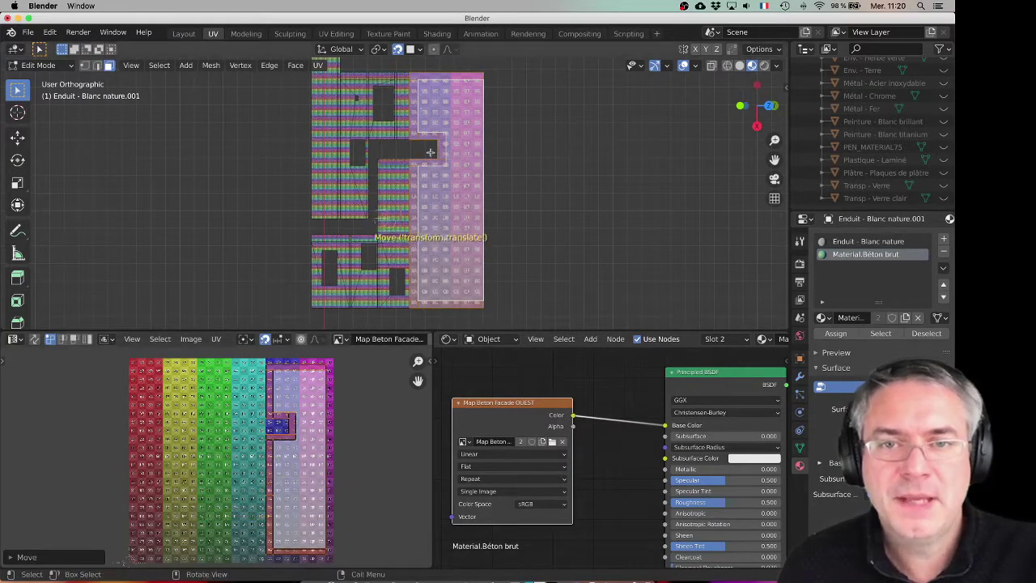
Examine the lettered grid on the roof against its UV layout, up close and from an oblique angle
scroll(433, 155, up, 5)
scroll(433, 155, up, 2)
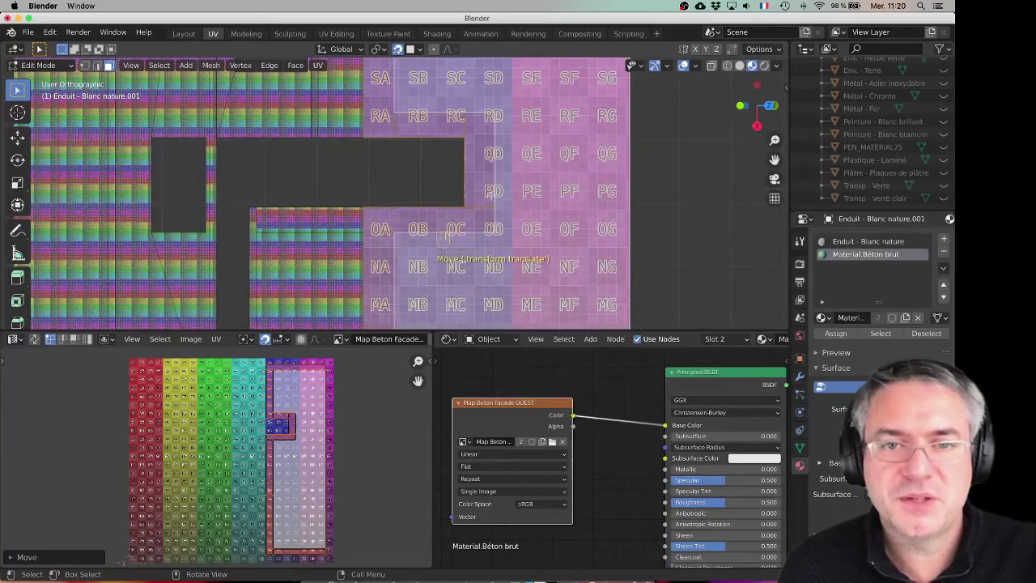
scroll(307, 366, up, 5)
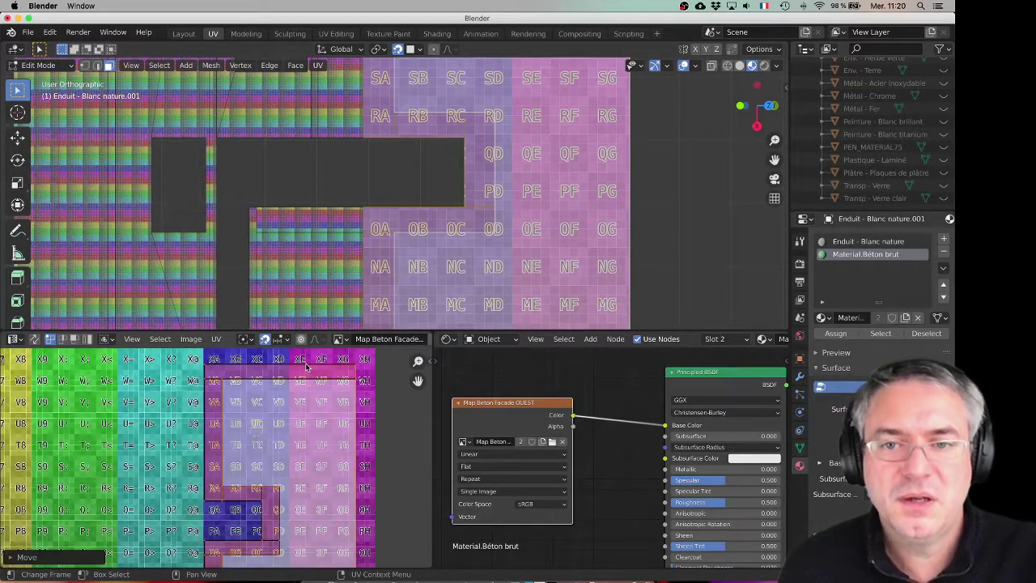
scroll(297, 388, down, 5)
middle_drag(429, 179, 404, 172)
scroll(404, 214, down, 4)
shift+middle_drag(484, 189, 537, 181)
click(776, 100)
middle_drag(465, 232, 434, 266)
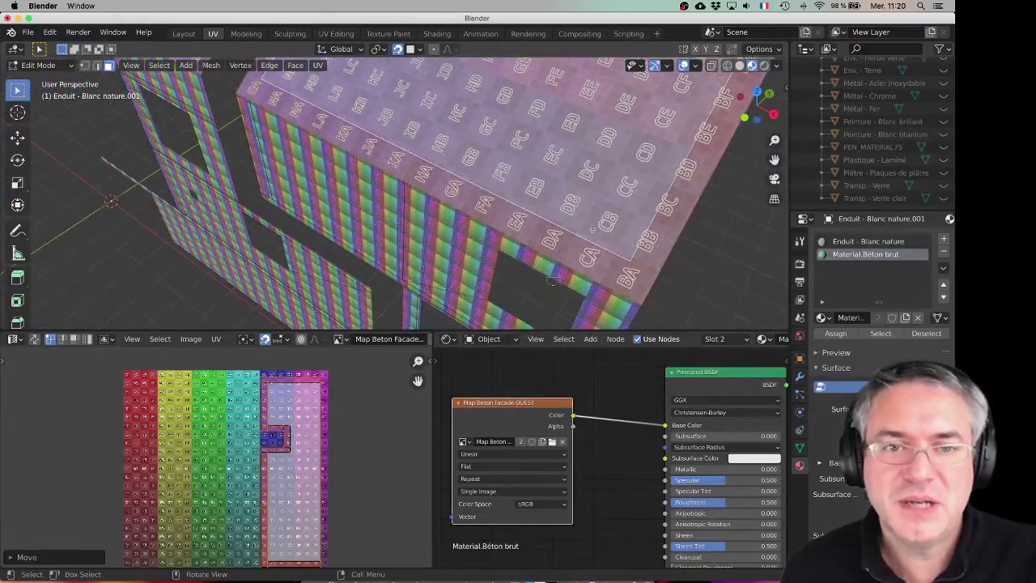
Select the facade face just below the roof edge and extend the selection to all co-planar faces using Select Similar
middle_drag(355, 216, 328, 211)
click(328, 212)
scroll(380, 215, down, 3)
scroll(380, 215, up, 1)
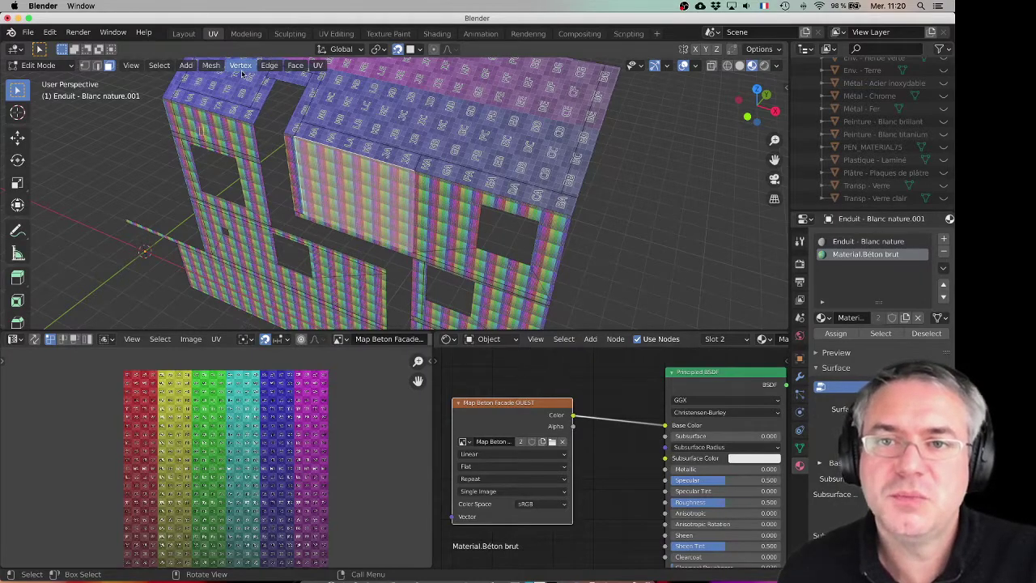
click(135, 66)
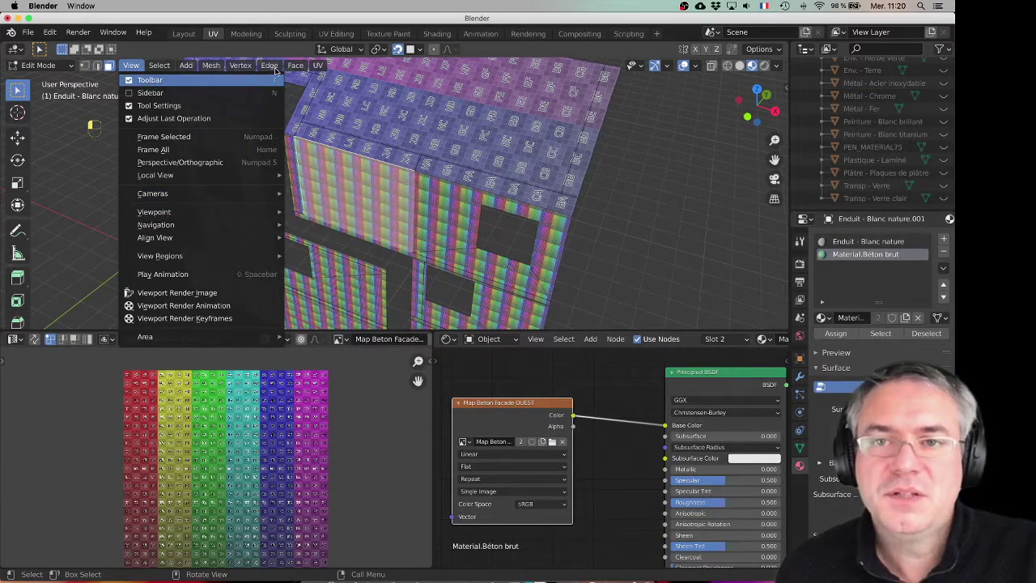
click(159, 65)
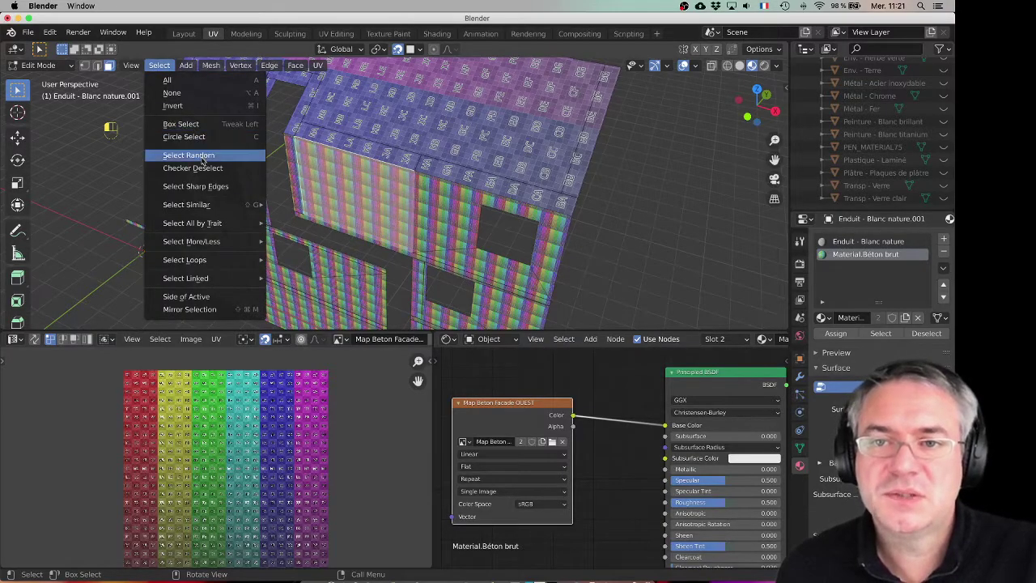
mouse_move(214, 212)
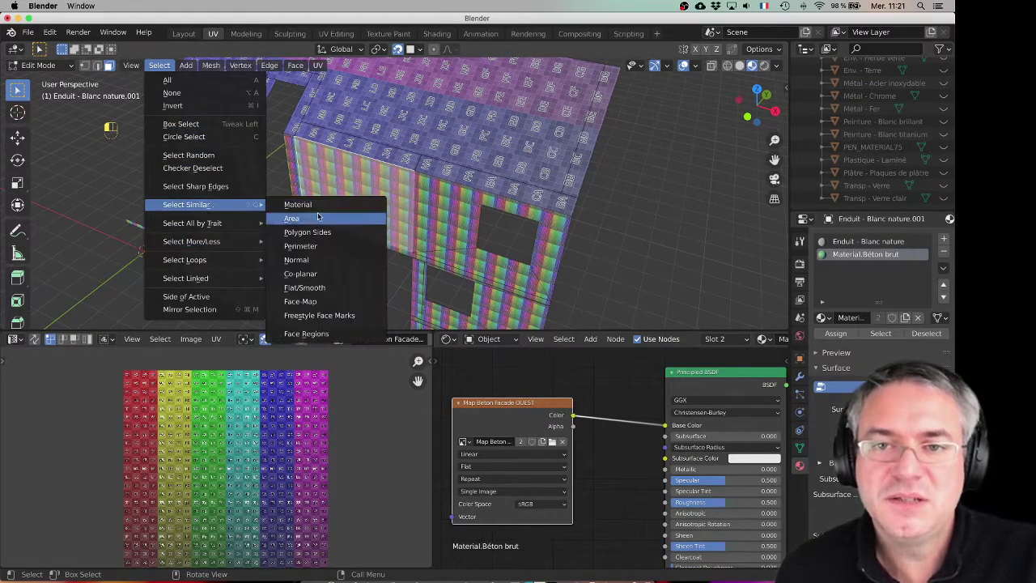
click(314, 275)
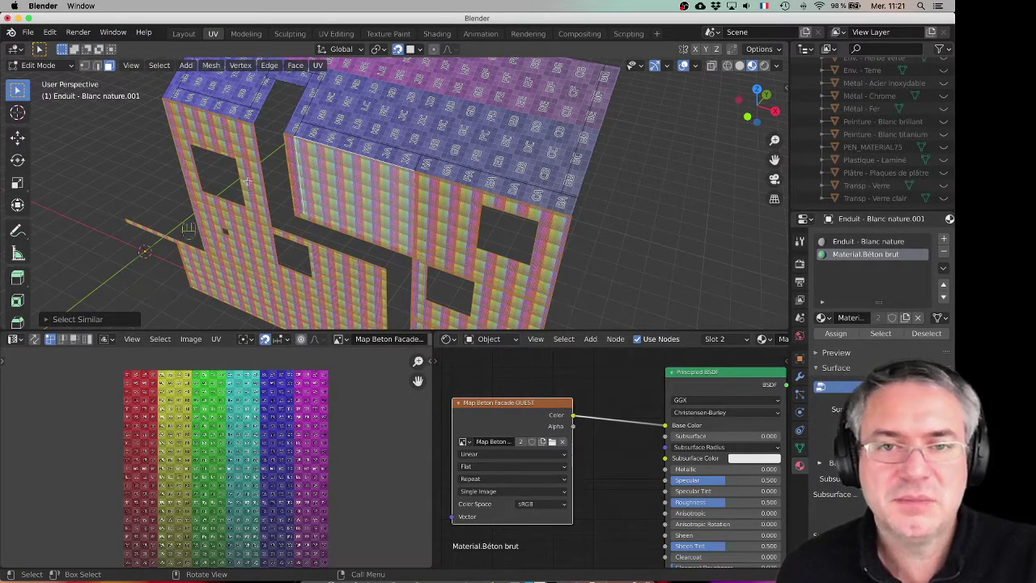
Try to align the view to the selected facade face with the Front option of Align View to Active
middle_drag(214, 184, 146, 247)
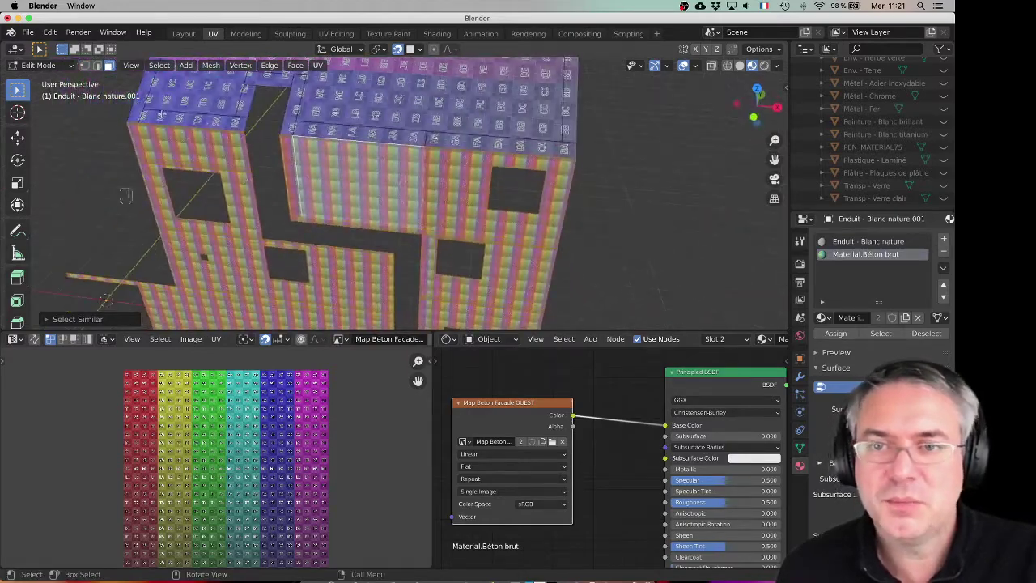
click(134, 67)
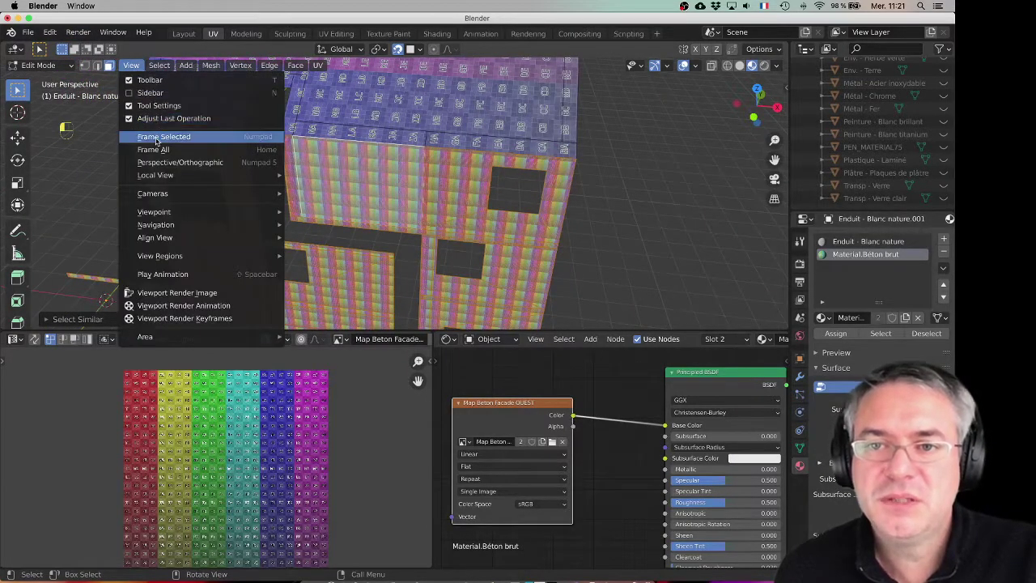
mouse_move(166, 237)
mouse_move(375, 240)
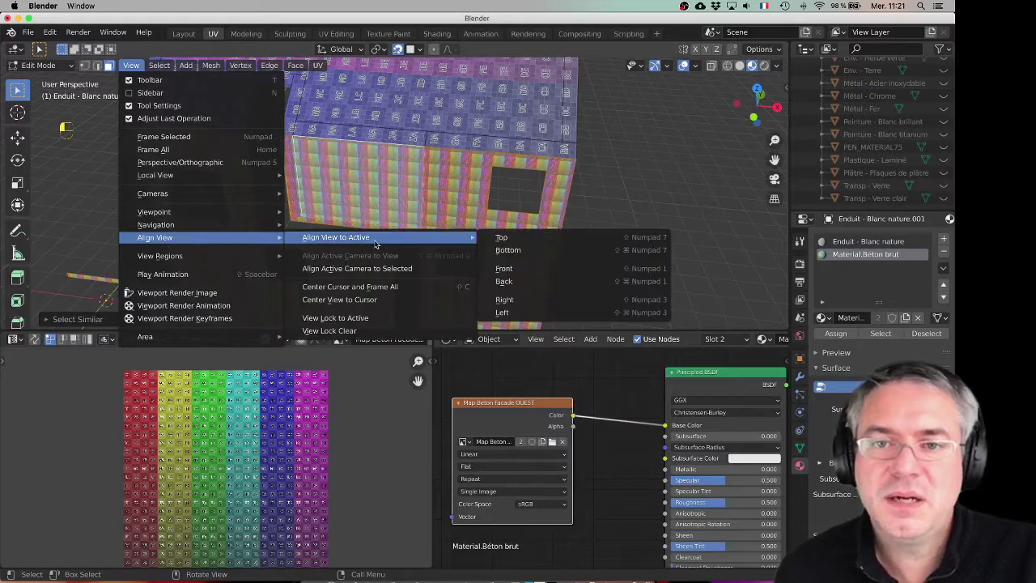
click(544, 269)
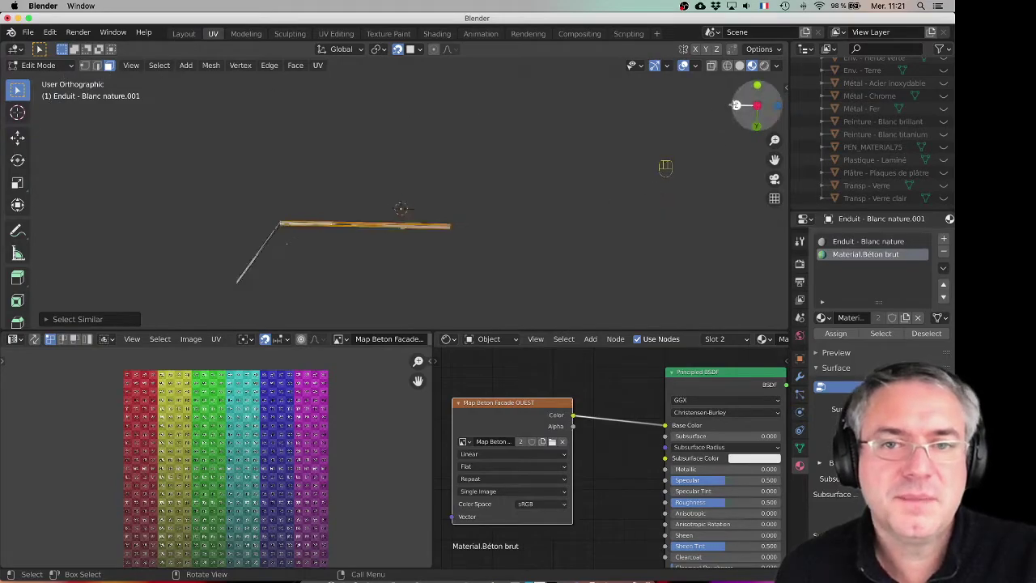
Set the viewport to Front Orthographic and unwrap the selected facade faces with Project From View
click(735, 106)
click(757, 125)
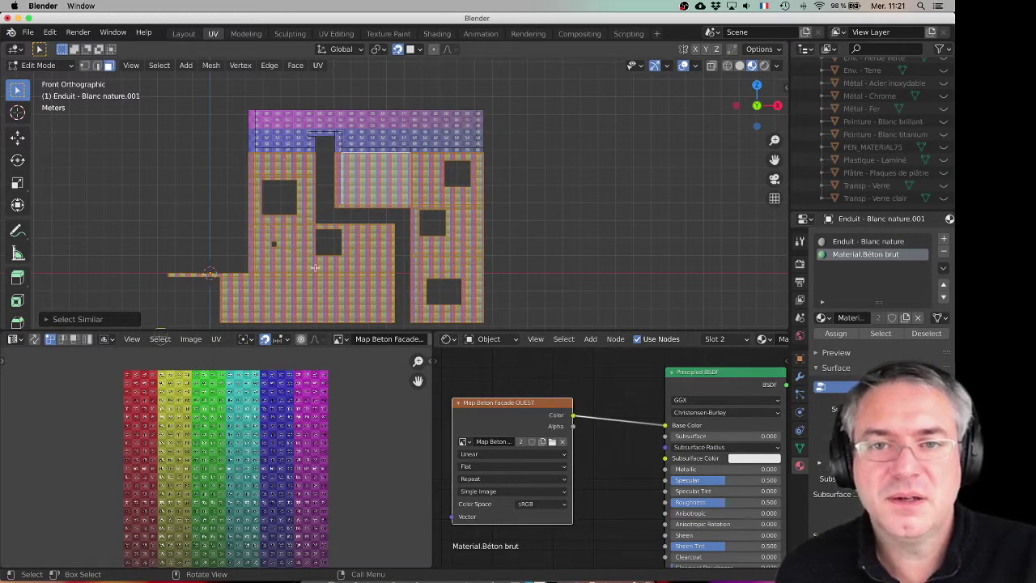
click(319, 67)
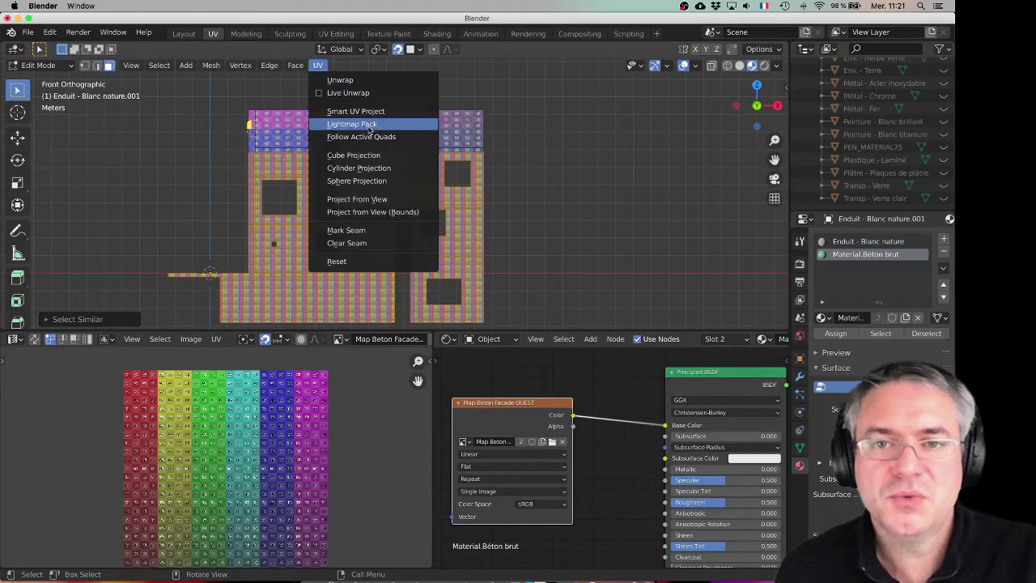
click(358, 200)
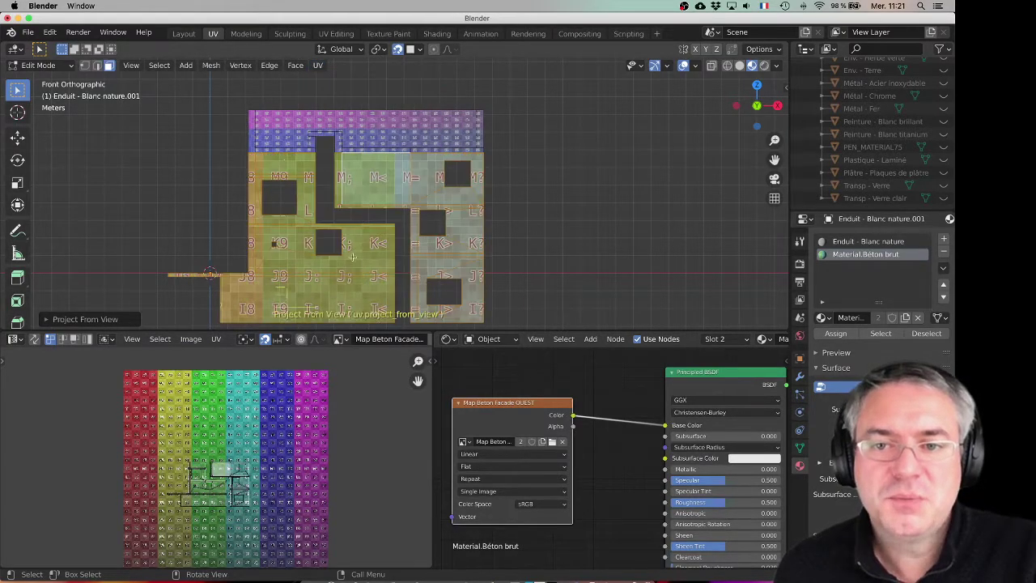
Select all the facade UVs and scale them up to span roughly the width of the map
click(203, 477)
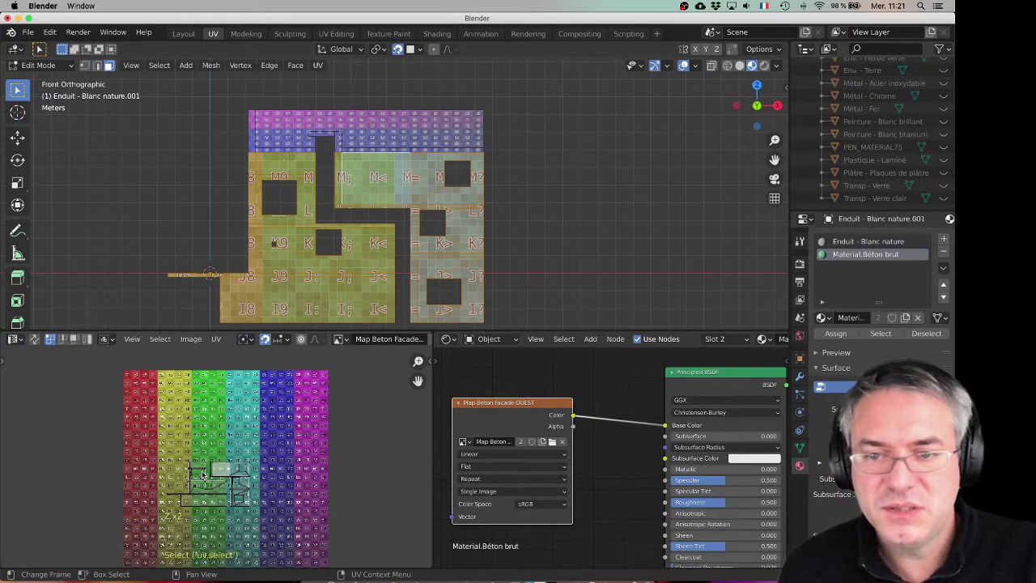
key(a)
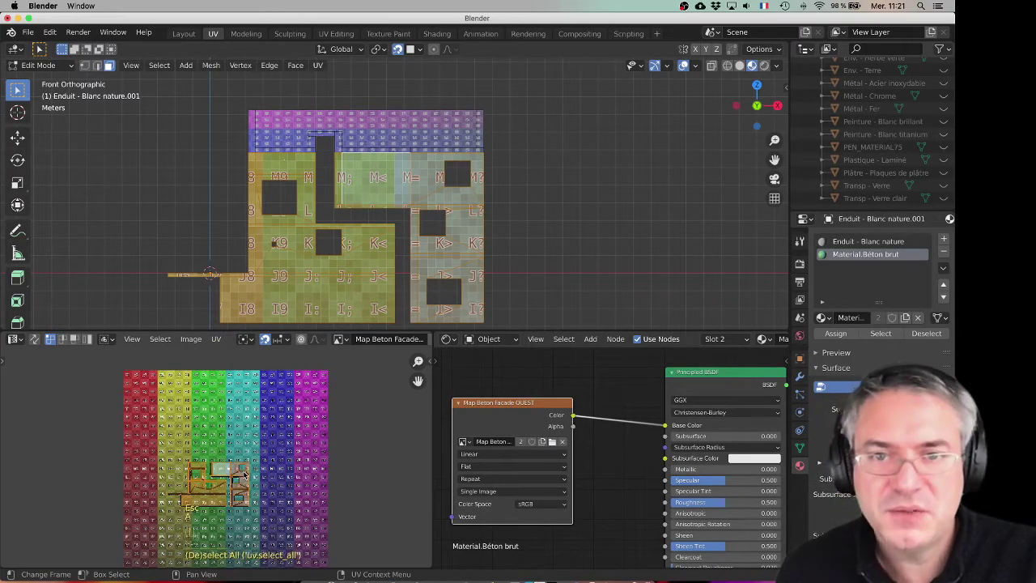
key(s)
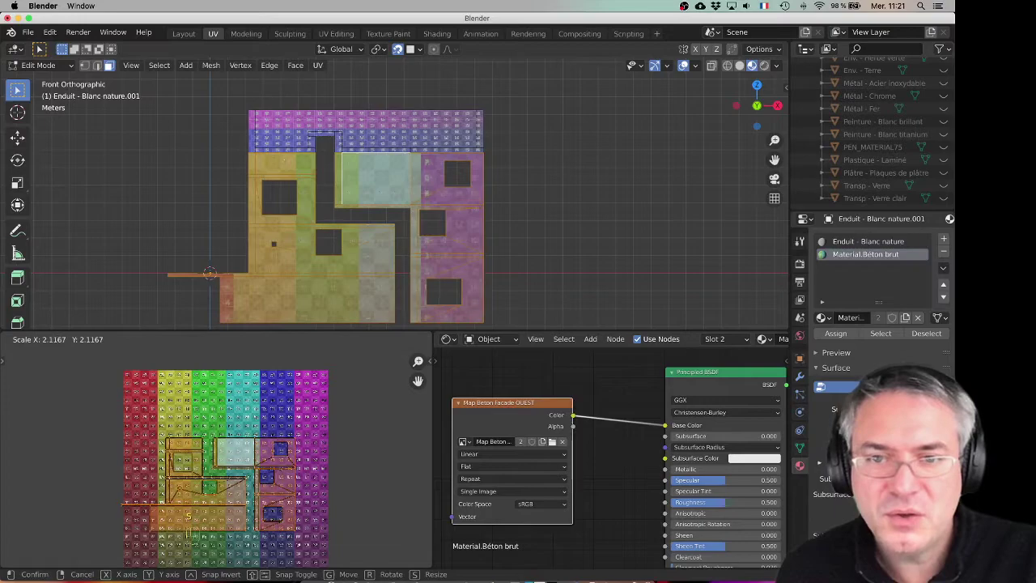
key(Return)
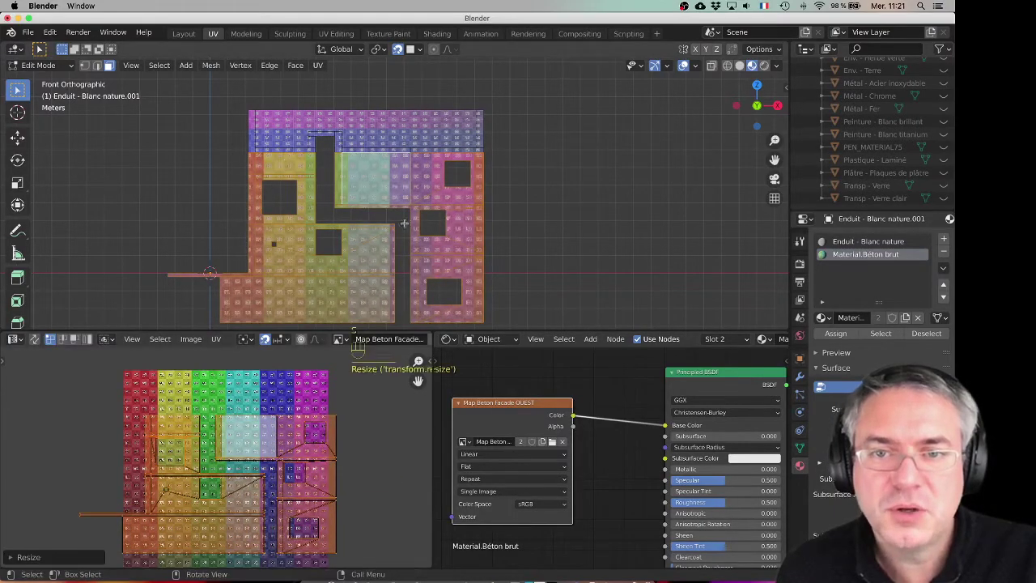
Scale the facade UVs down slightly to bring their grid closer to the roof's, and rotate them
scroll(358, 134, up, 5)
scroll(358, 134, up, 3)
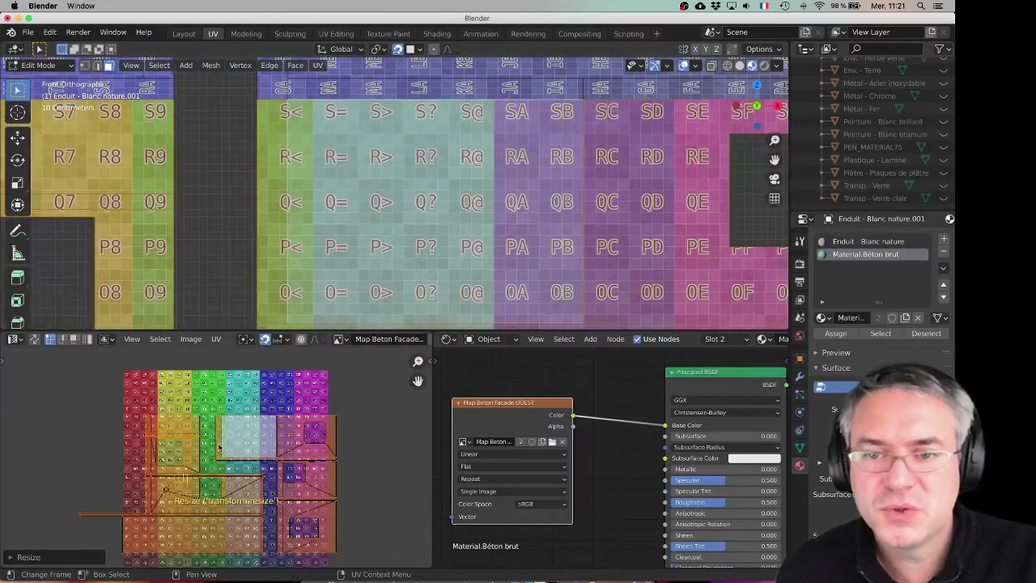
key(s)
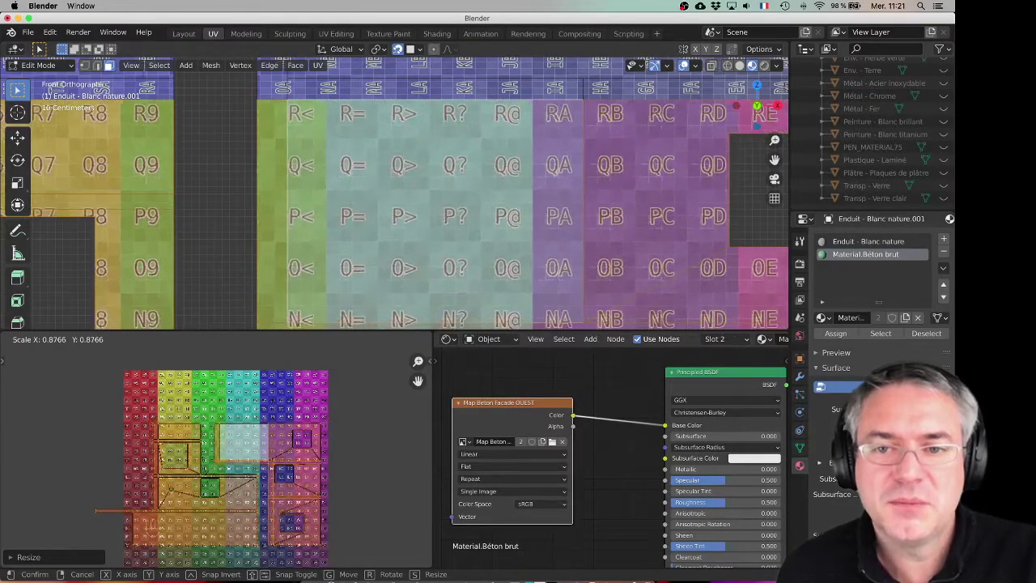
click(217, 459)
text(r)
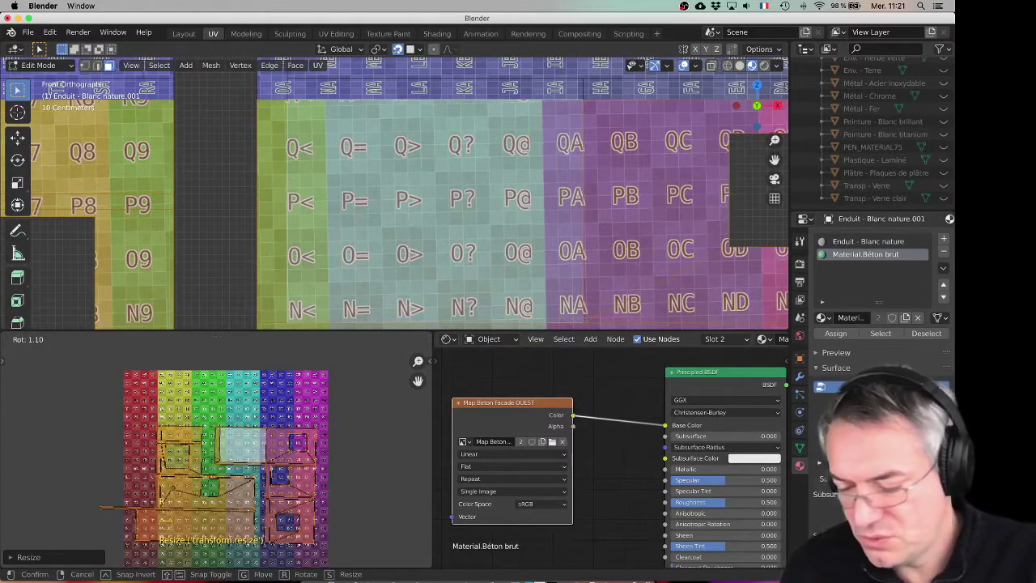
Rotate the selected UV layout by 90 degrees and move it up 0.25 on the colour grid
text(90)
key(Return)
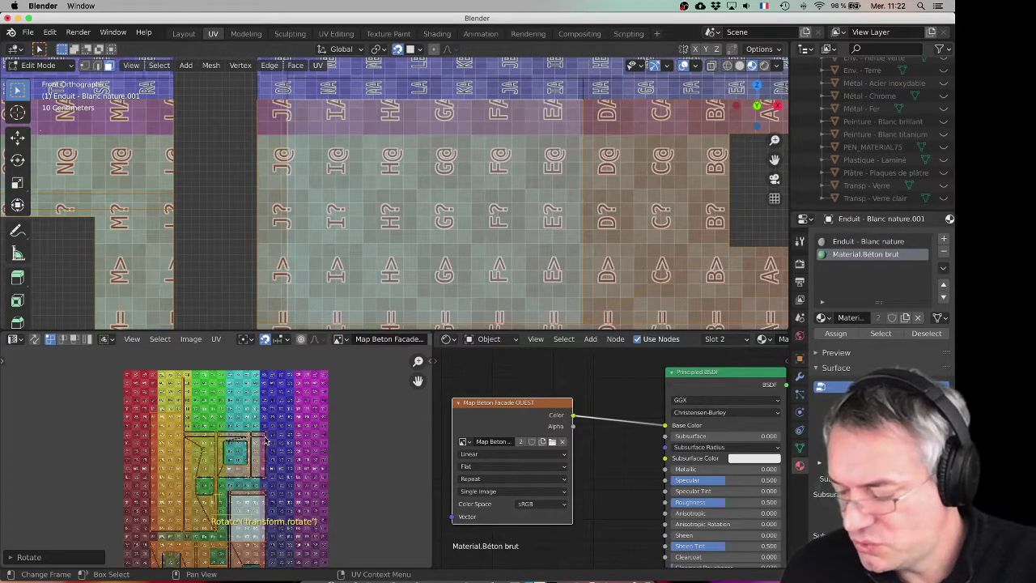
key(g)
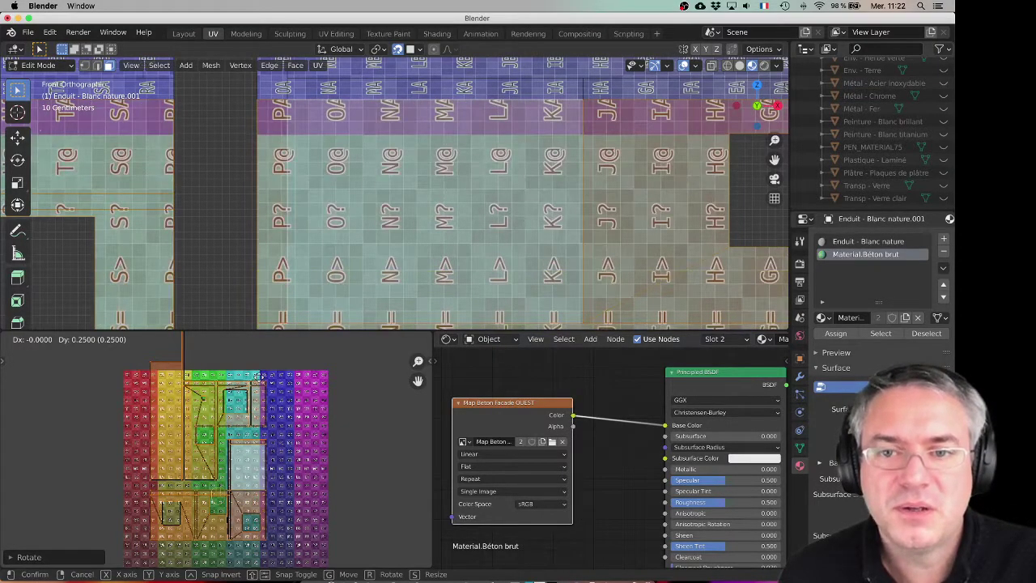
click(258, 377)
Move the UV layout down 0.0625 with snapping, keeping its horizontal position on the colour grid
scroll(263, 389, up, 5)
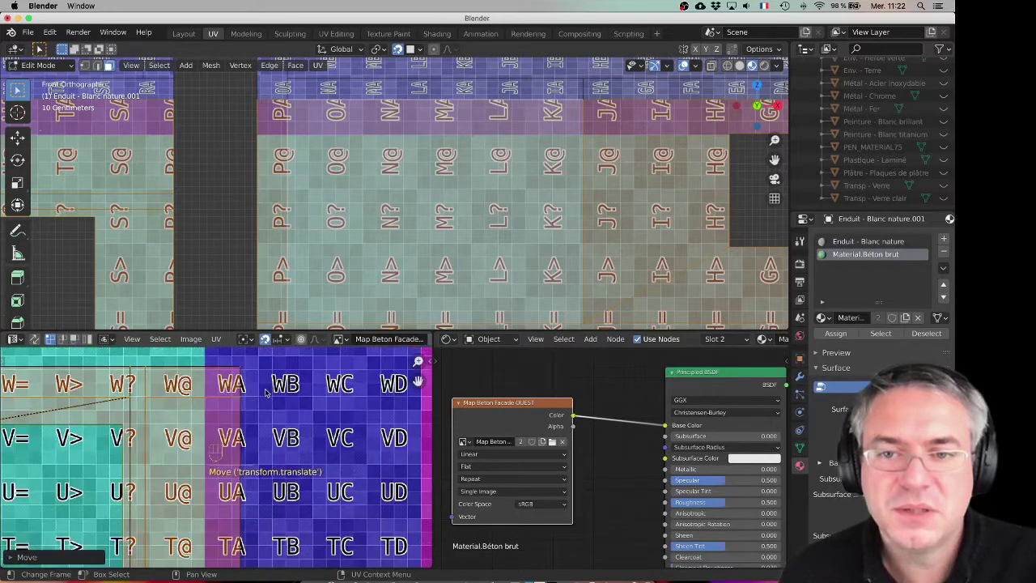
scroll(411, 174, down, 1)
middle_drag(468, 108, 490, 108)
scroll(490, 107, up, 3)
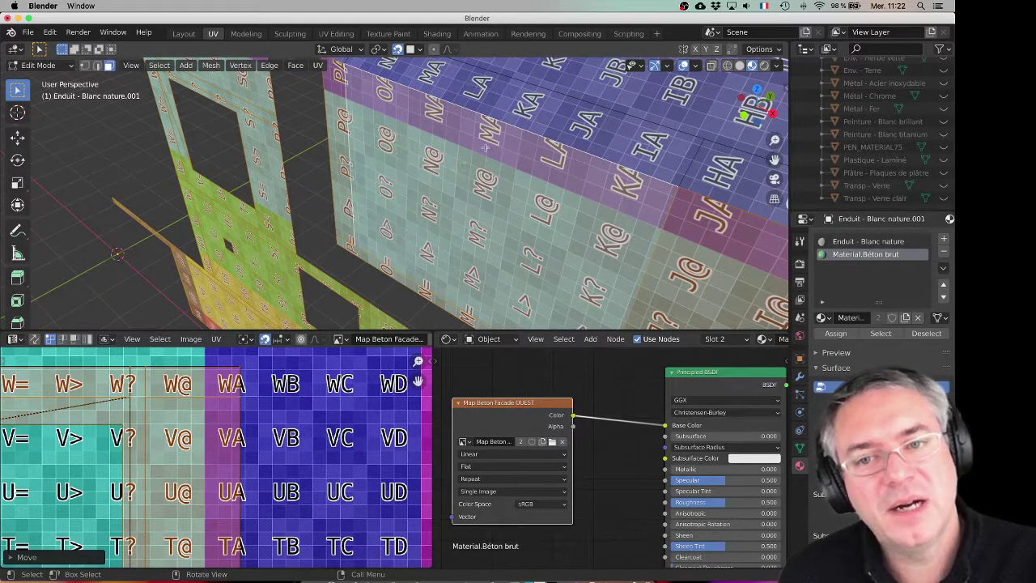
scroll(275, 506, down, 5)
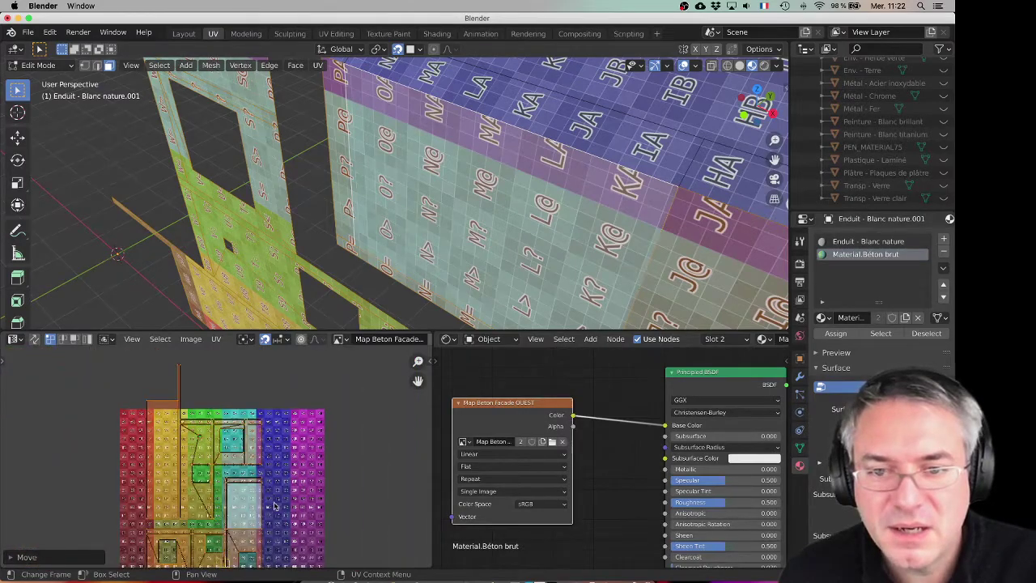
scroll(274, 506, up, 6)
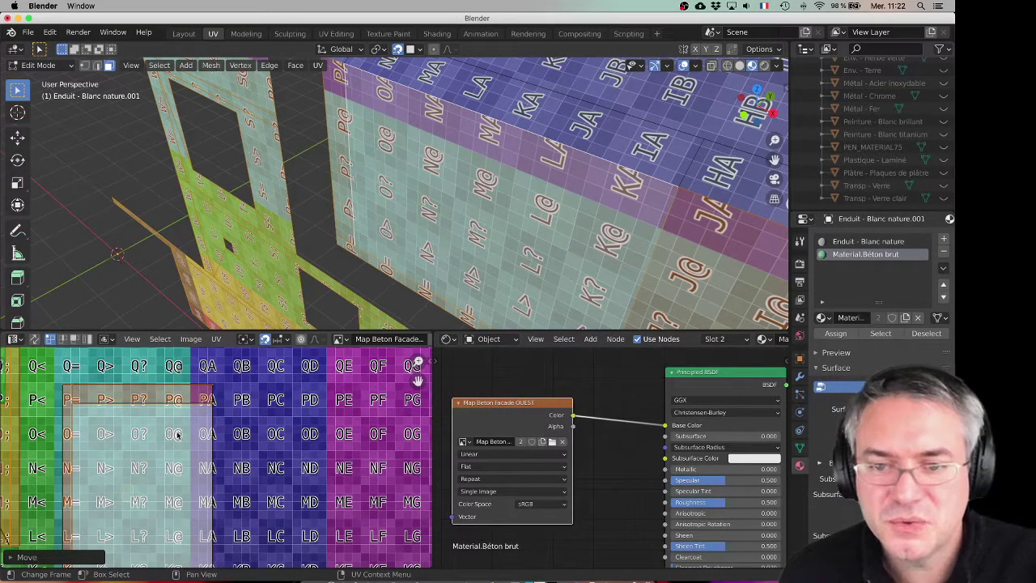
scroll(176, 434, down, 1)
key(g)
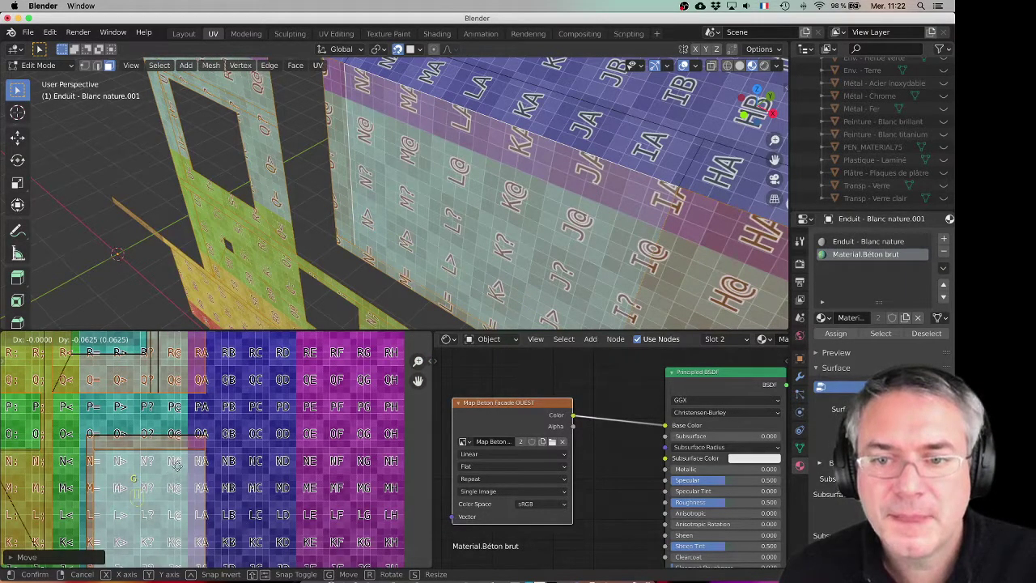
click(195, 464)
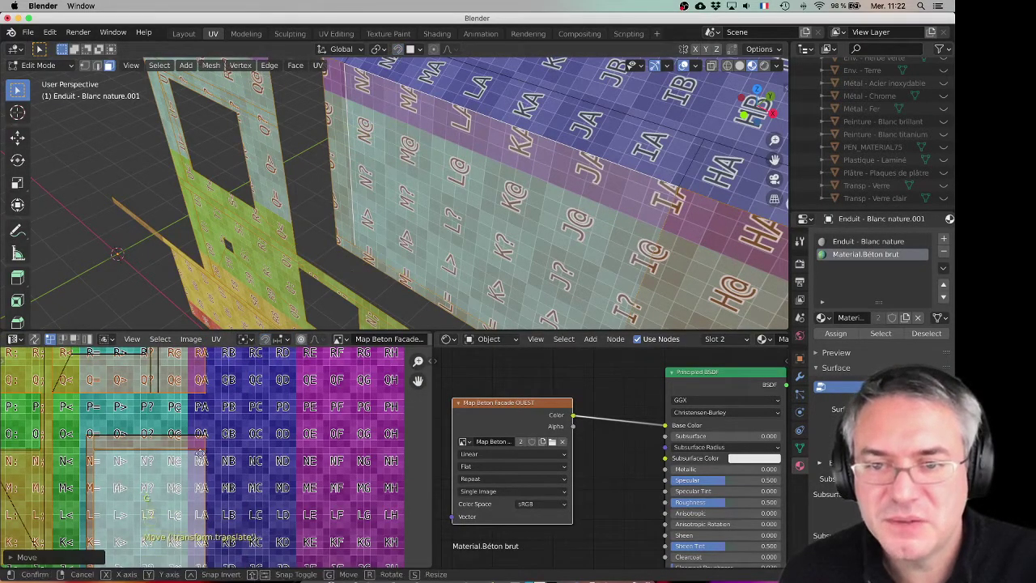
Move the UV layout freely with snapping off, shifting it slightly further into the blue A column
key(g)
mouse_move(209, 461)
mouse_down()
mouse_move(222, 462)
mouse_move(191, 459)
mouse_move(252, 450)
mouse_move(243, 428)
mouse_move(219, 468)
mouse_up()
scroll(130, 453, down, 4)
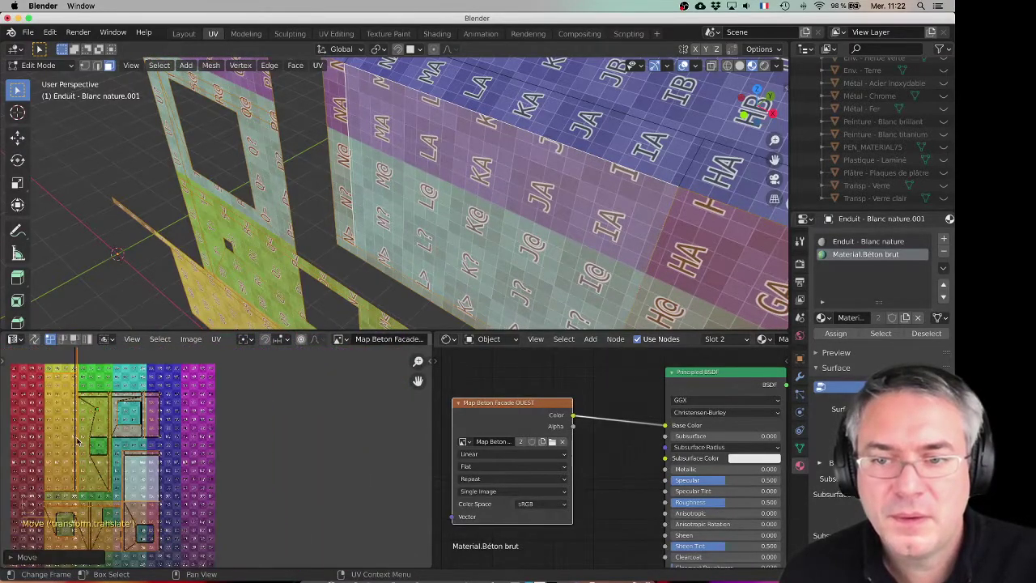
scroll(79, 440, up, 1)
scroll(191, 389, up, 2)
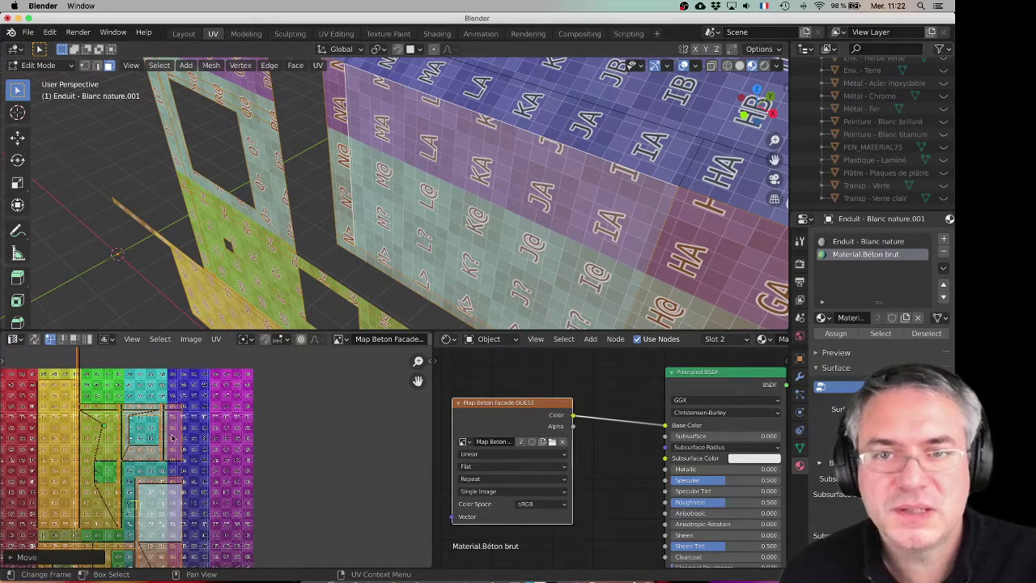
Move the UV layout about -0.0615 in X and 0.0353 in Y, bringing its edge near the turquoise-blue boundary
shift+middle_drag(367, 208, 412, 282)
scroll(389, 191, up, 3)
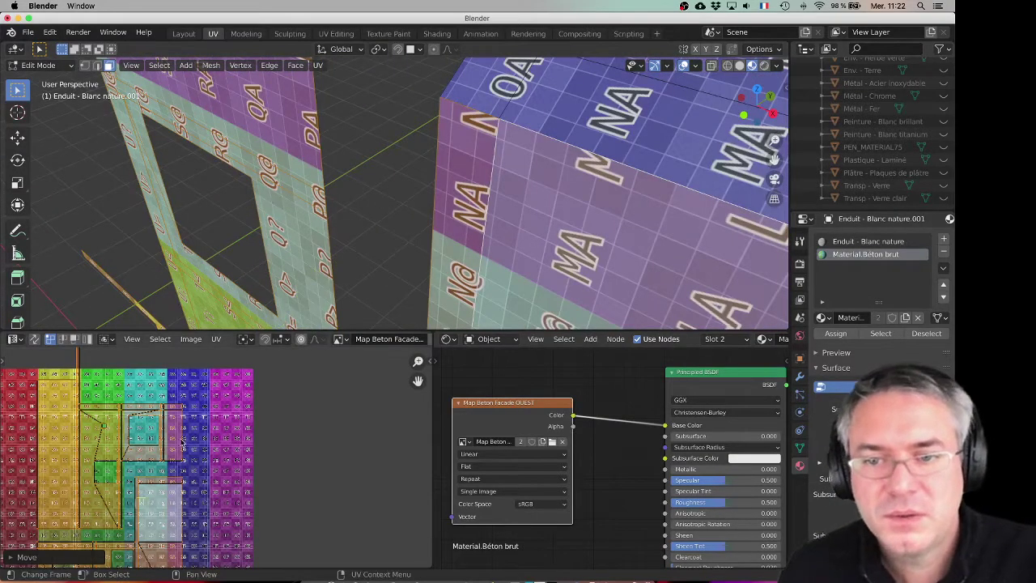
scroll(183, 479, up, 6)
scroll(183, 479, up, 2)
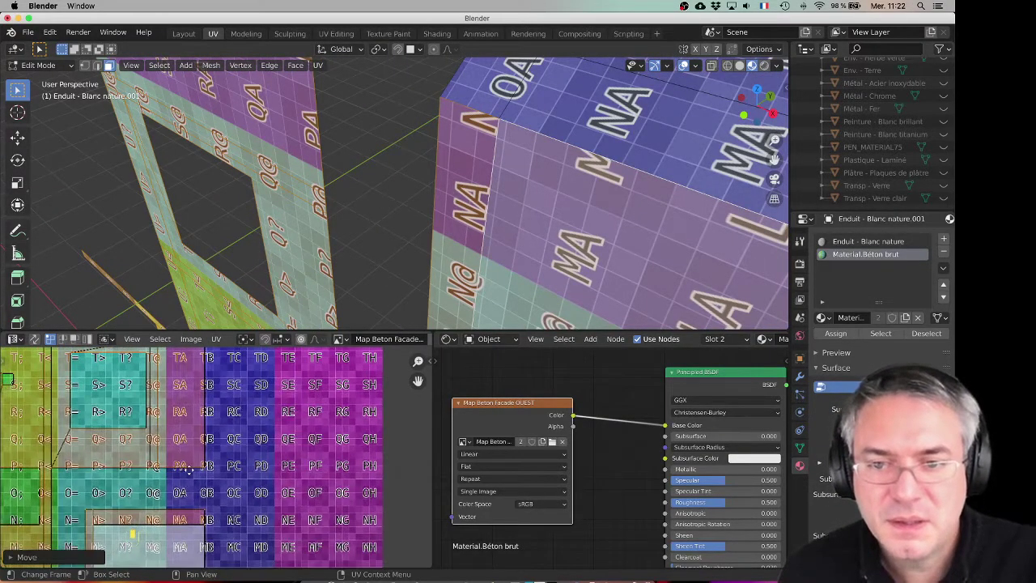
key(g)
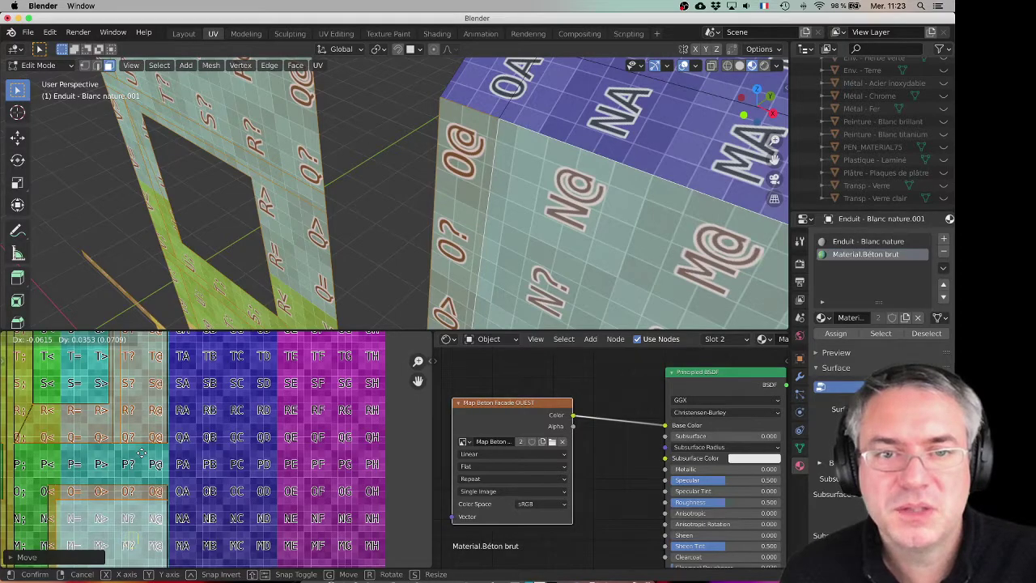
click(142, 453)
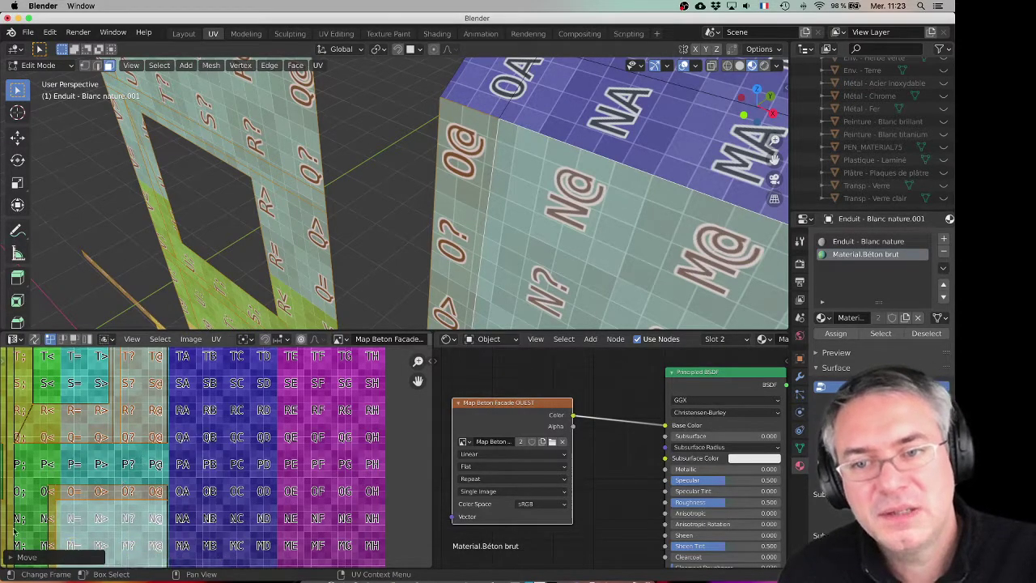
Nudge the UV layout about 0.002 in X so its edge lines up with the boundary between the @ and A columns
scroll(128, 397, up, 2)
scroll(213, 418, up, 3)
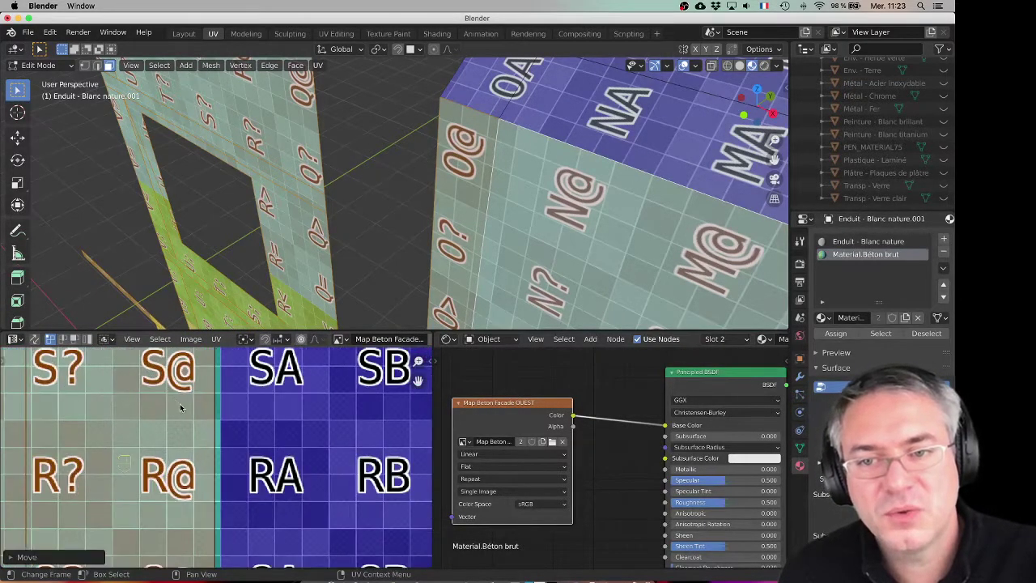
scroll(211, 423, up, 1)
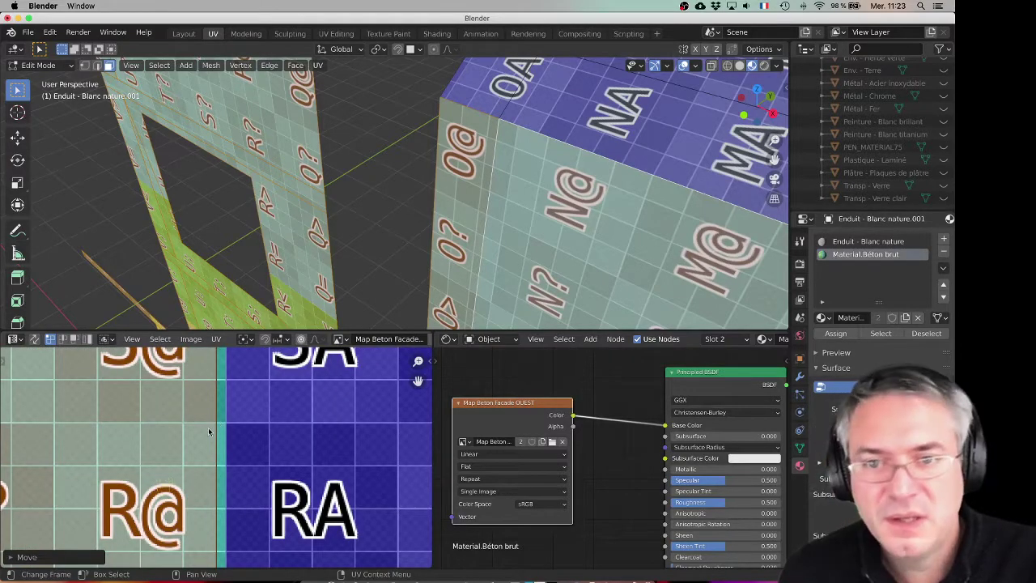
key(g)
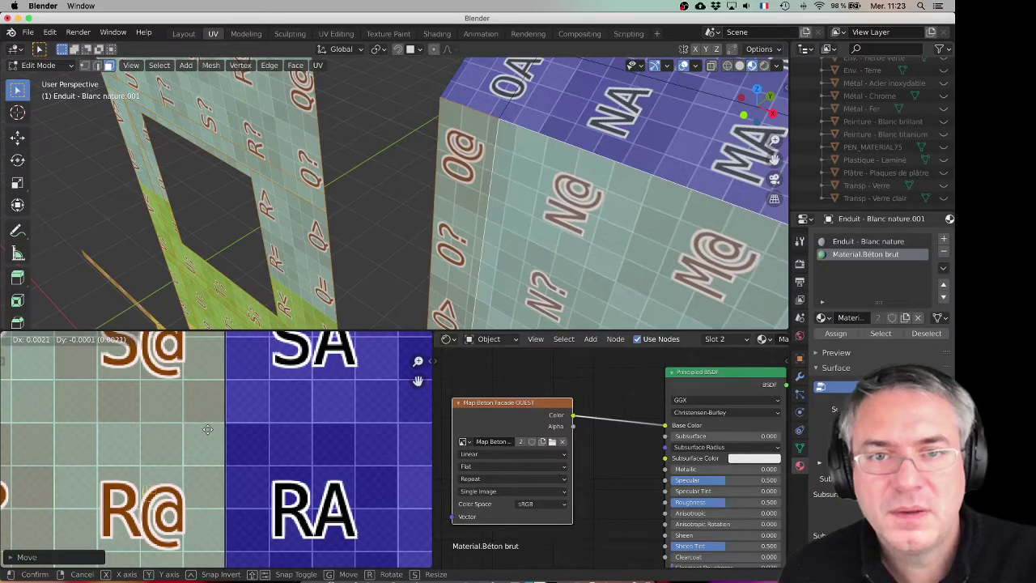
click(209, 429)
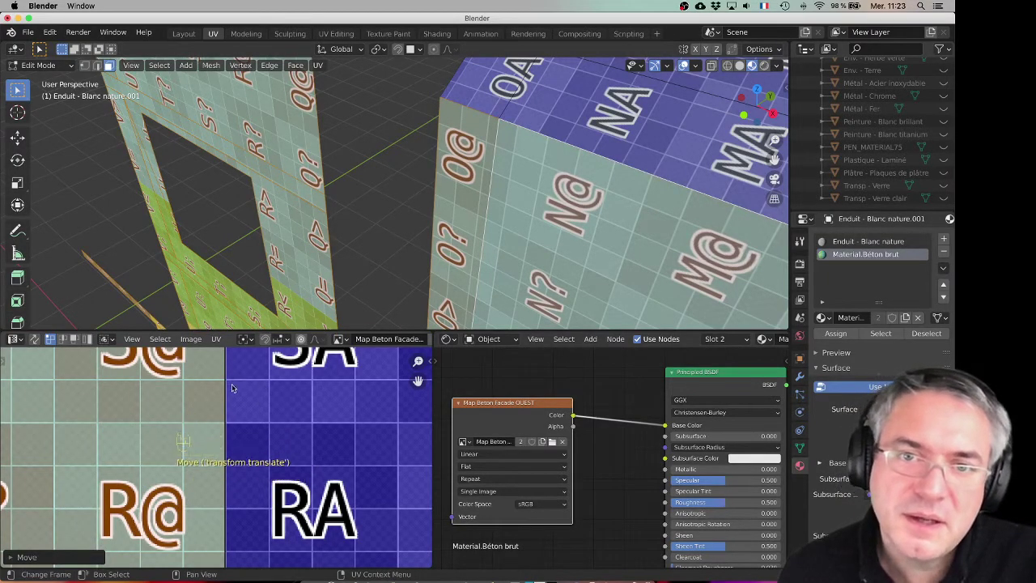
key(g)
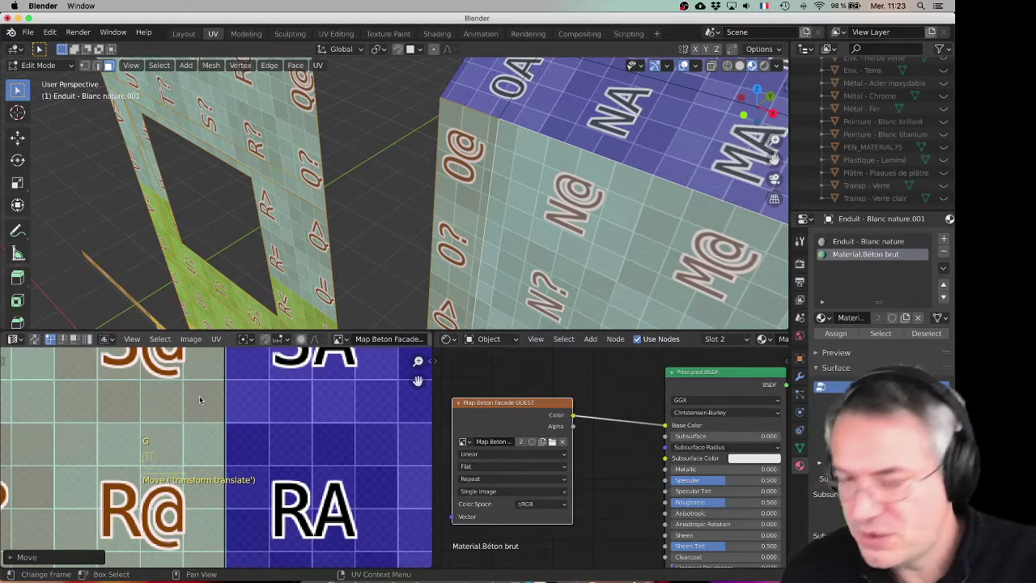
Scale the UV layout up by about 1.06 and move it back to the boundary between the @ and A columns
key(s)
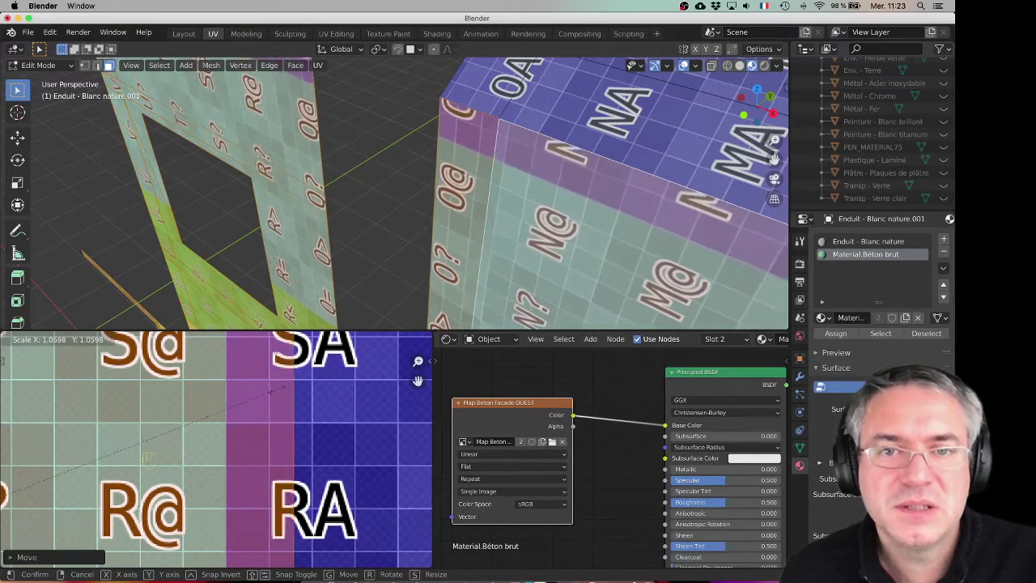
click(282, 390)
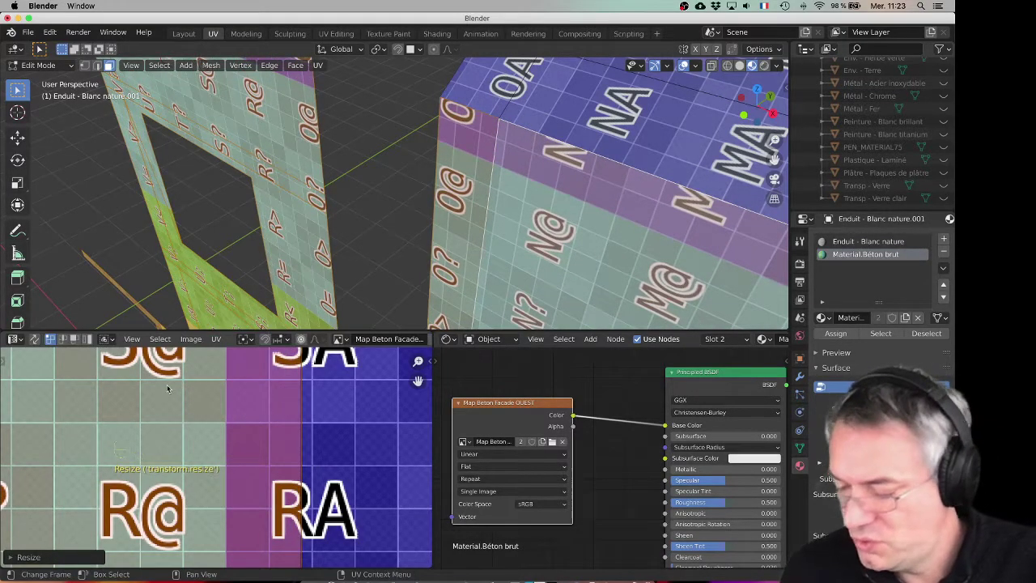
key(g)
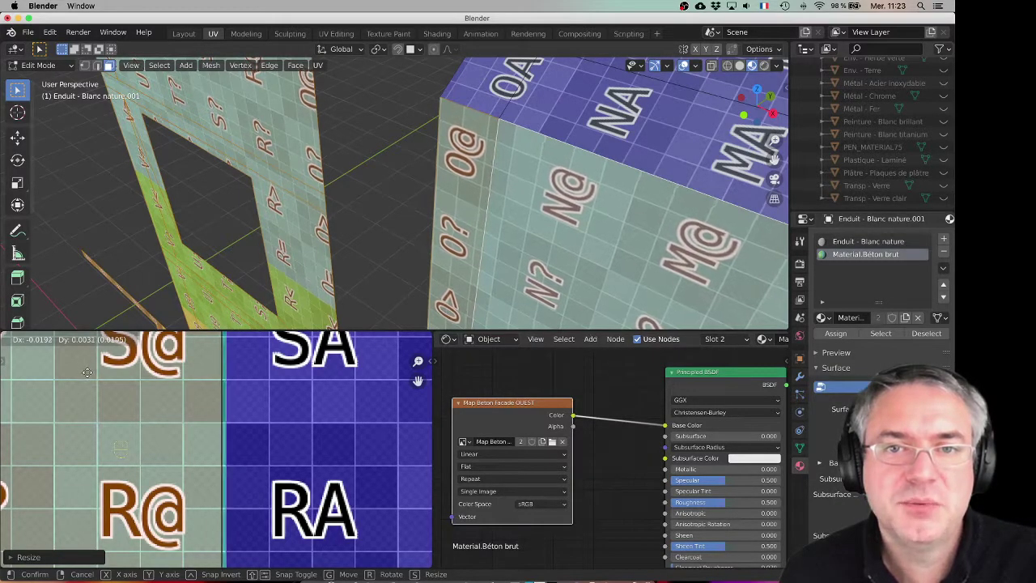
click(81, 374)
Deselect all faces of the facade mesh so the whole colour-grid texture can be viewed unselected
scroll(98, 422, down, 4)
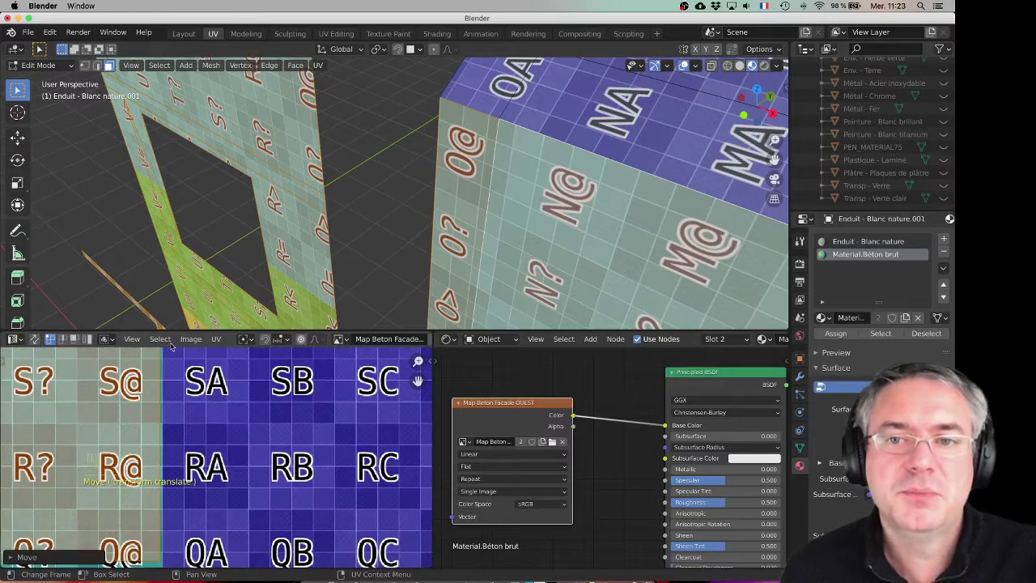
scroll(236, 279, down, 10)
middle_drag(219, 235, 230, 259)
middle_drag(243, 310, 355, 258)
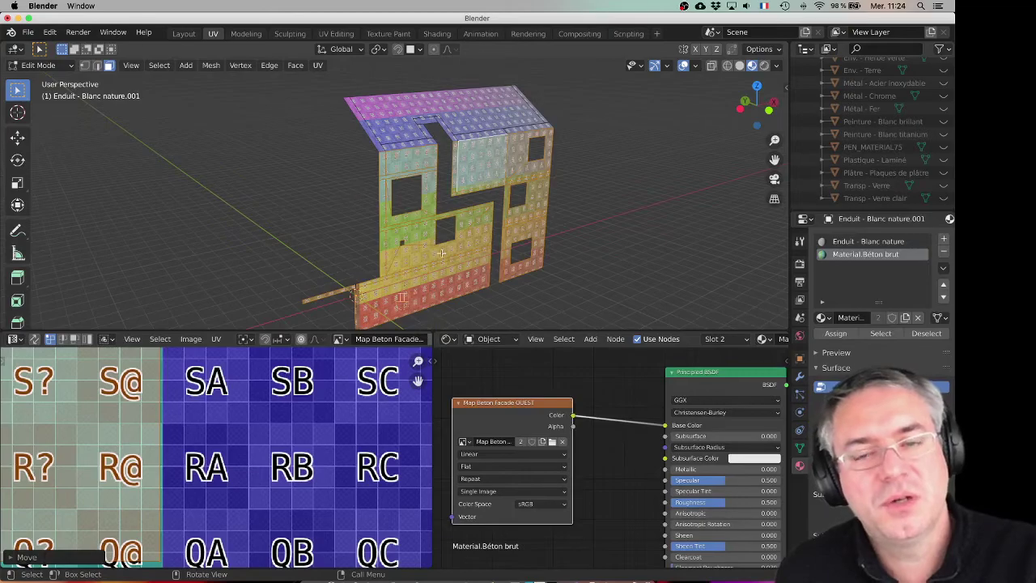
click(600, 182)
middle_drag(600, 182, 588, 194)
scroll(298, 438, down, 12)
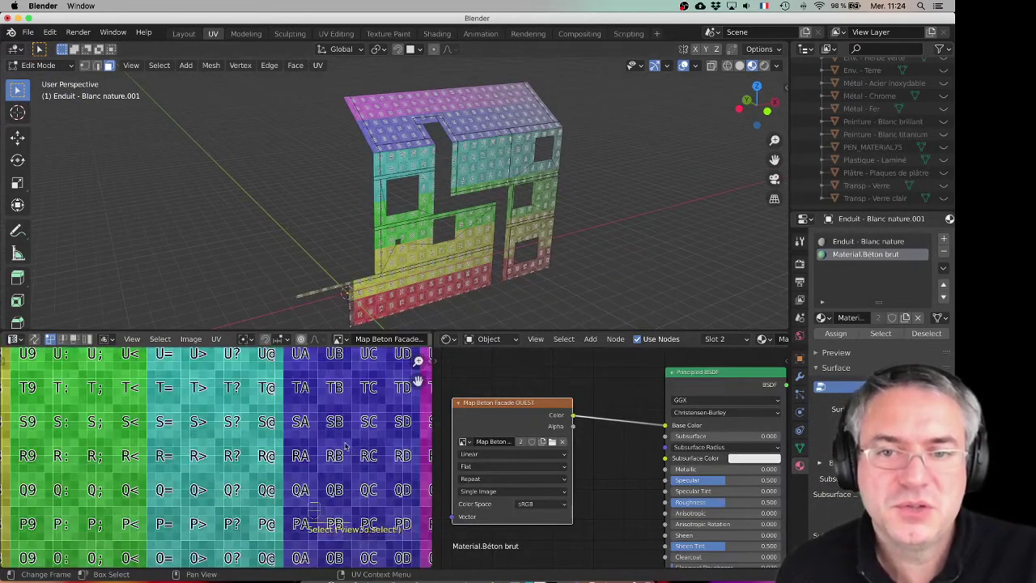
middle_drag(298, 438, 276, 403)
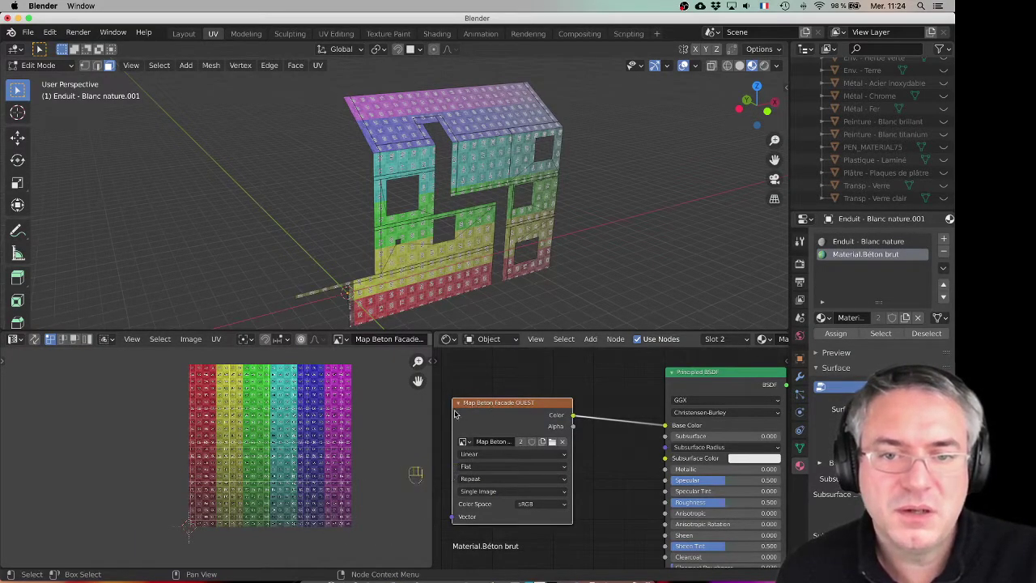
Widen the Map Beton Facade OUEST image texture node on both sides so its full image name fits
drag(451, 410, 441, 410)
mouse_move(573, 414)
mouse_down()
mouse_move(610, 416)
mouse_move(567, 407)
mouse_up()
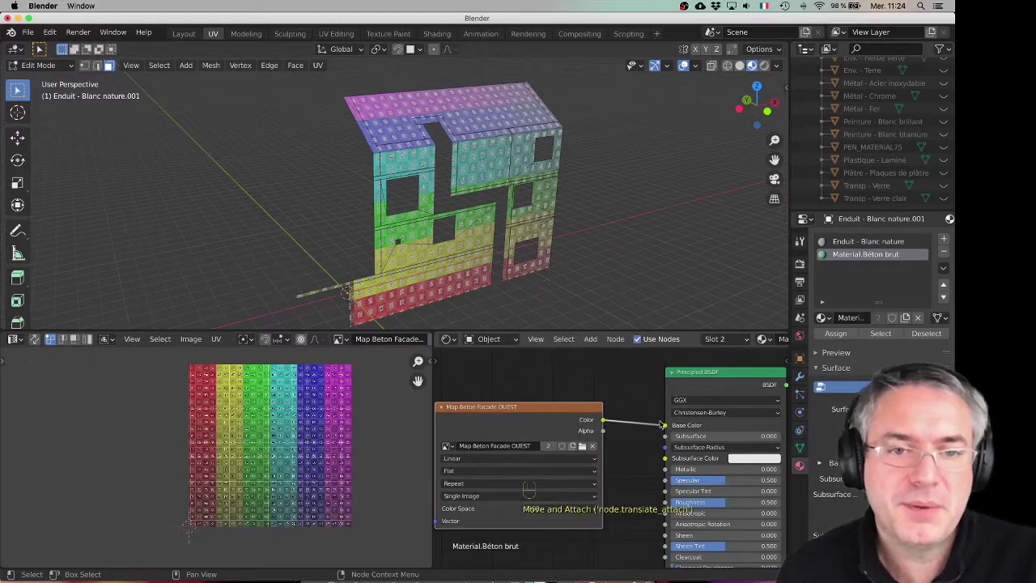
scroll(634, 428, down, 3)
scroll(635, 427, down, 2)
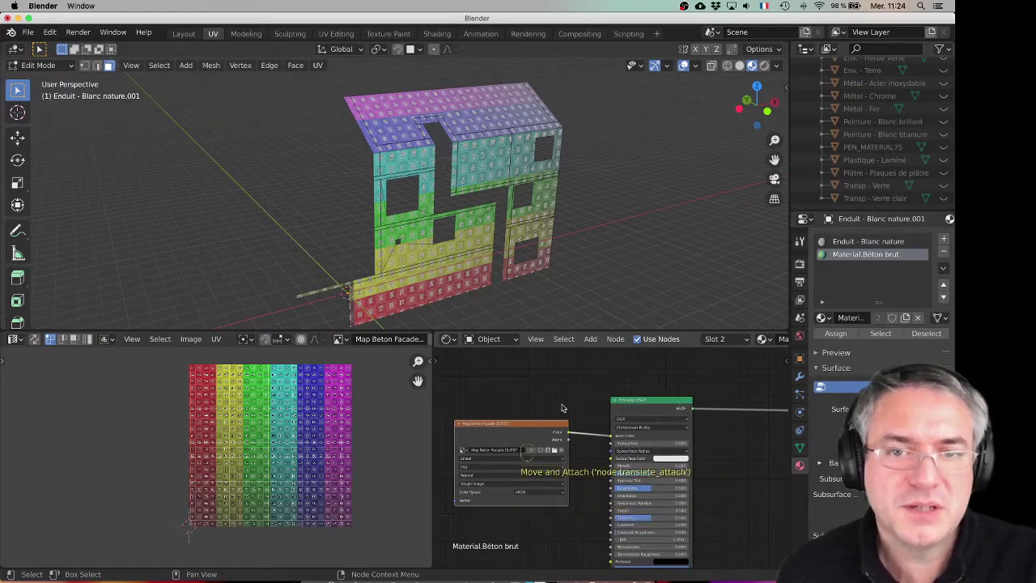
Examine how the colour-grid texture runs across the facade walls and roof of the model
mouse_move(521, 204)
middle_down()
mouse_move(485, 203)
mouse_move(518, 208)
middle_up()
scroll(391, 148, up, 4)
scroll(390, 148, down, 4)
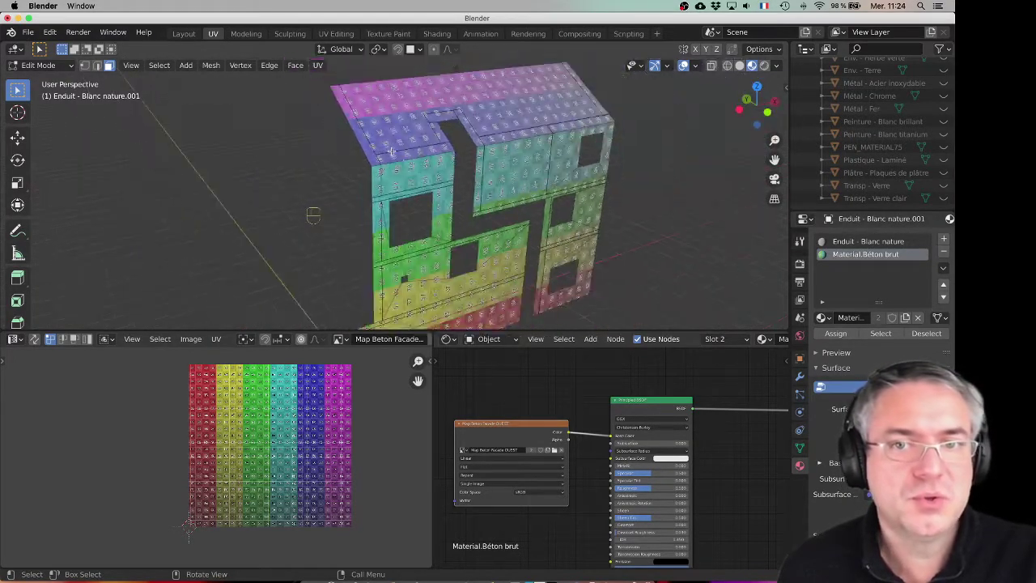
middle_drag(394, 157, 392, 149)
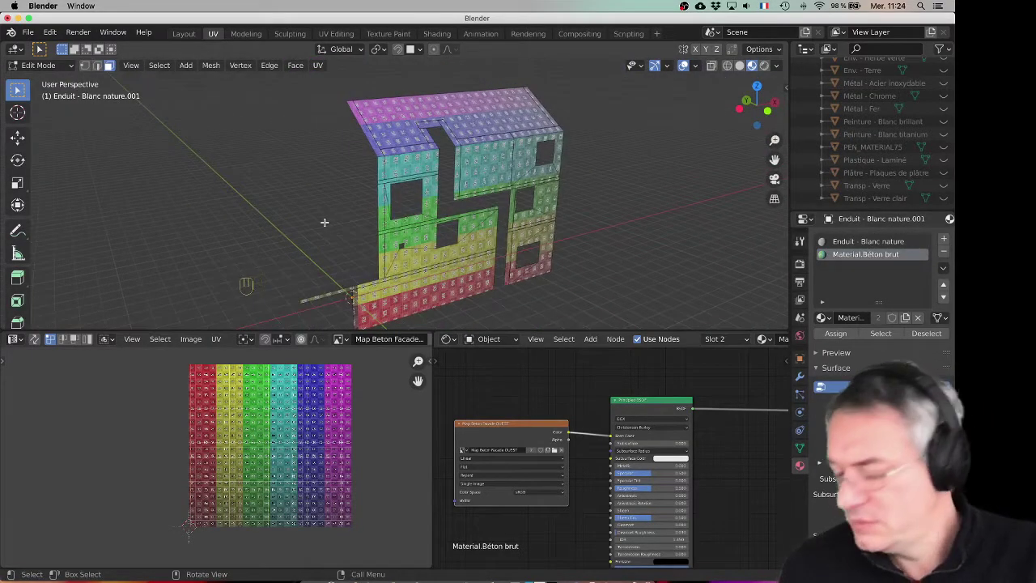
shift+middle_drag(323, 224, 325, 186)
scroll(402, 167, up, 1)
scroll(363, 171, down, 1)
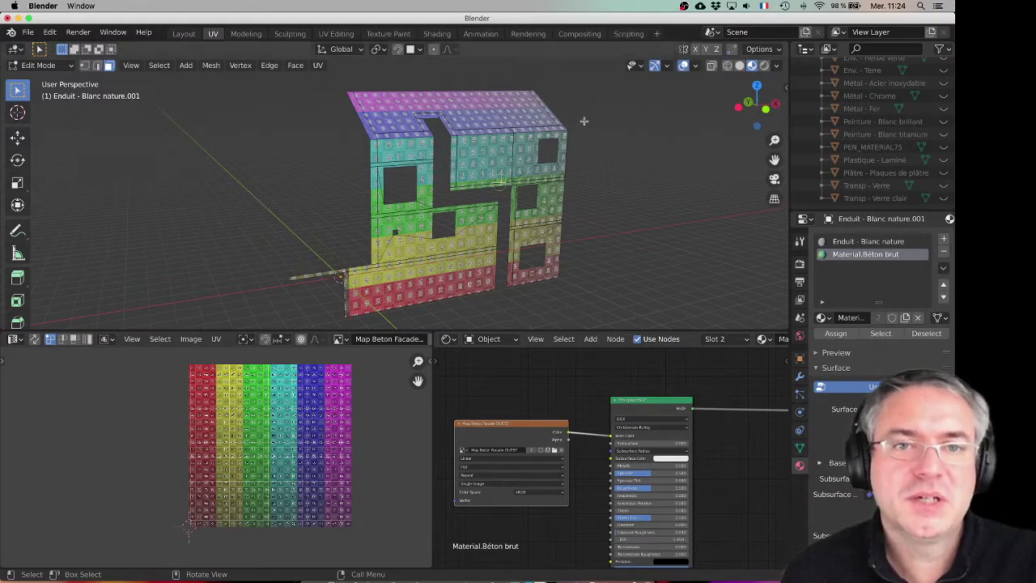
Duplicate the current workspace as Peinture and extend its UV editor over the shader editor area
click(656, 33)
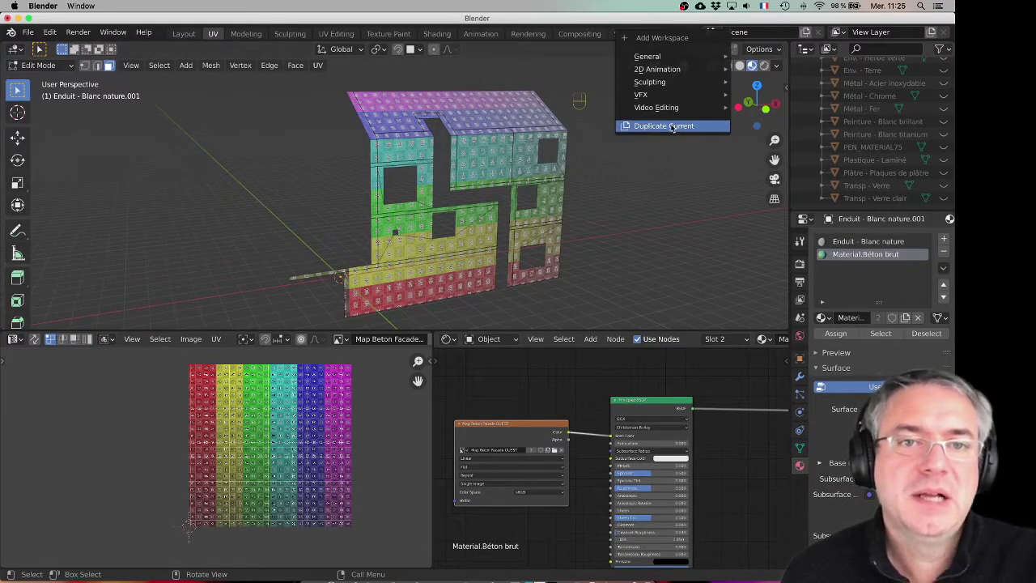
click(670, 126)
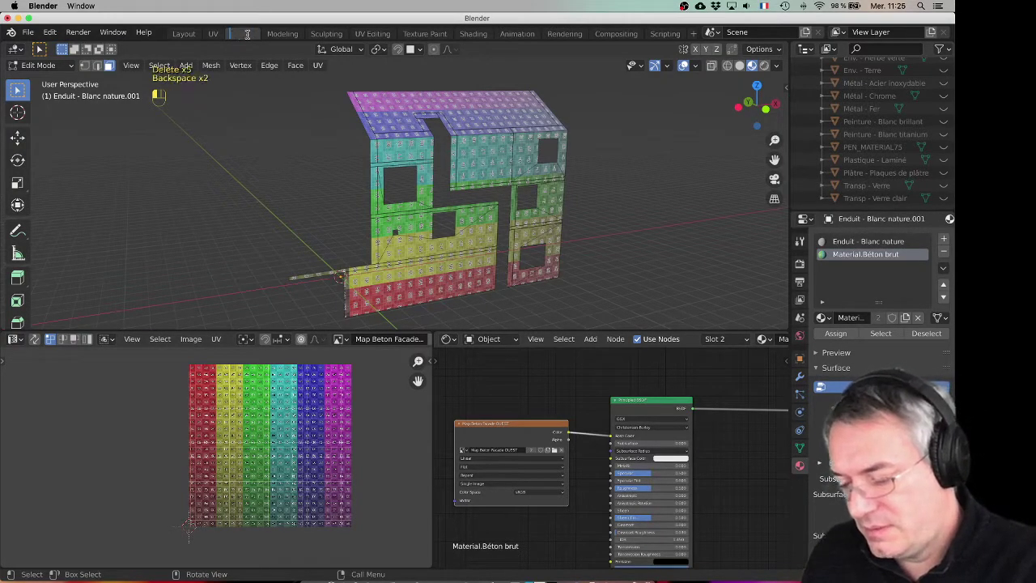
key(Return)
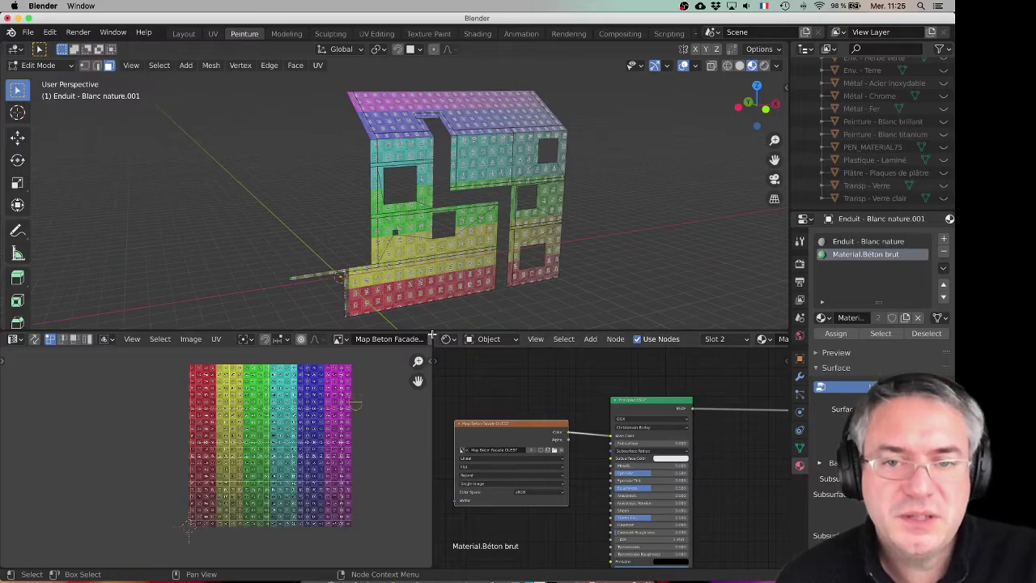
drag(432, 333, 596, 398)
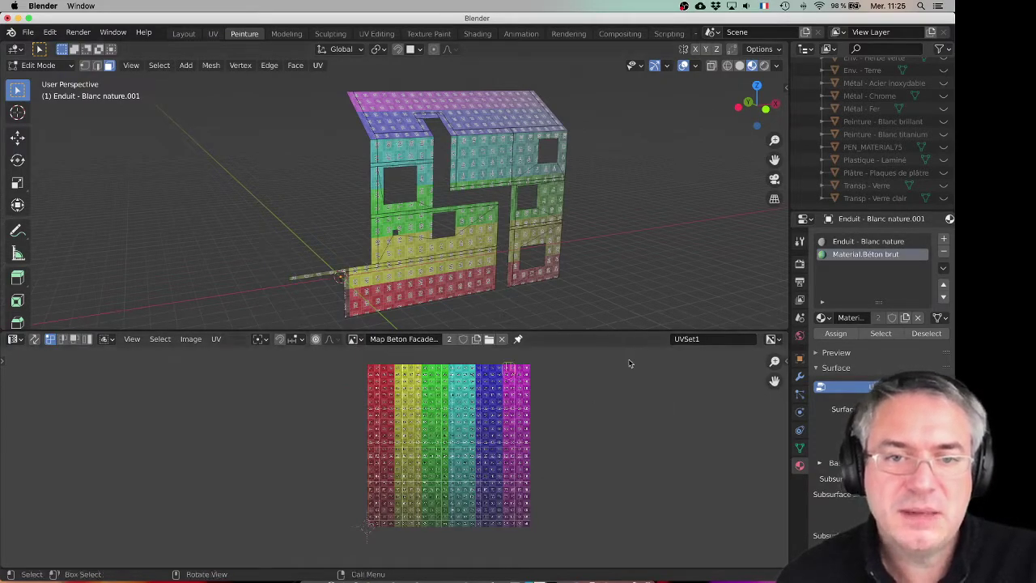
Extend the 3D viewport over the UV editor area and enlarge the properties editor by shrinking the outliner
drag(784, 327, 770, 373)
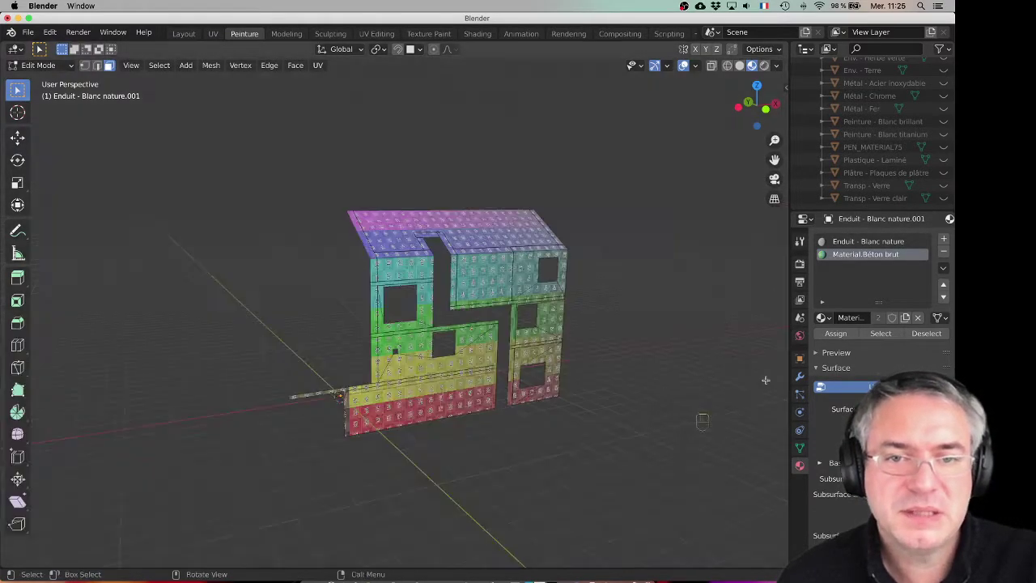
scroll(351, 292, up, 3)
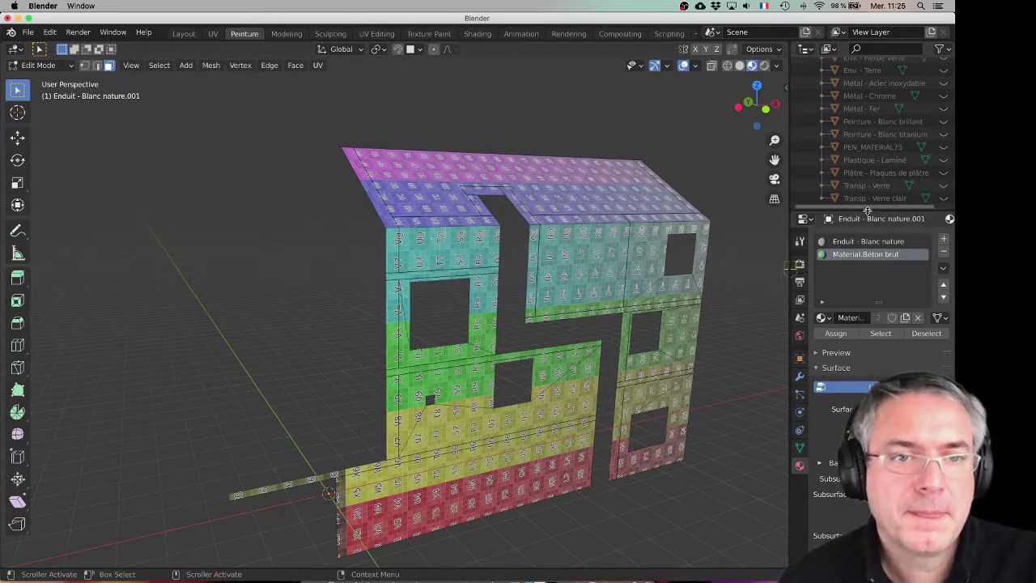
drag(868, 210, 867, 113)
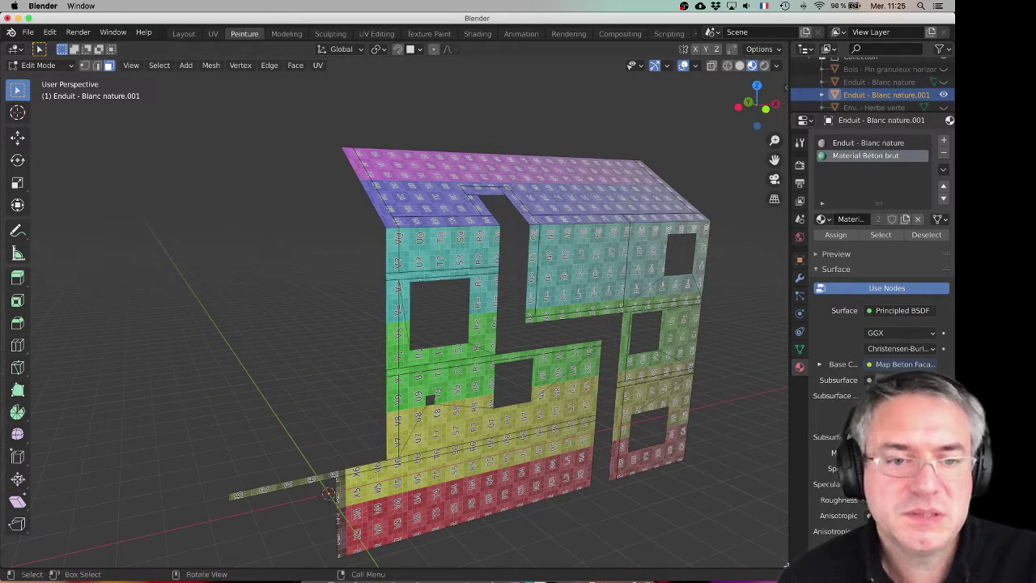
Split the 3D viewport into two side-by-side areas and turn the narrower one into an Image Editor
drag(785, 564, 601, 559)
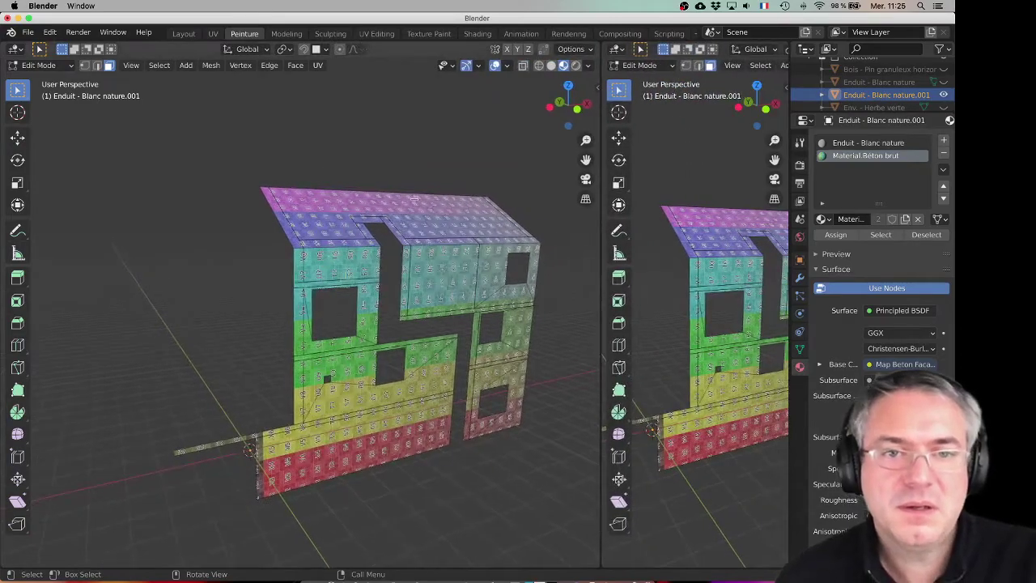
scroll(703, 399, up, 5)
scroll(703, 399, down, 7)
middle_drag(703, 399, 690, 400)
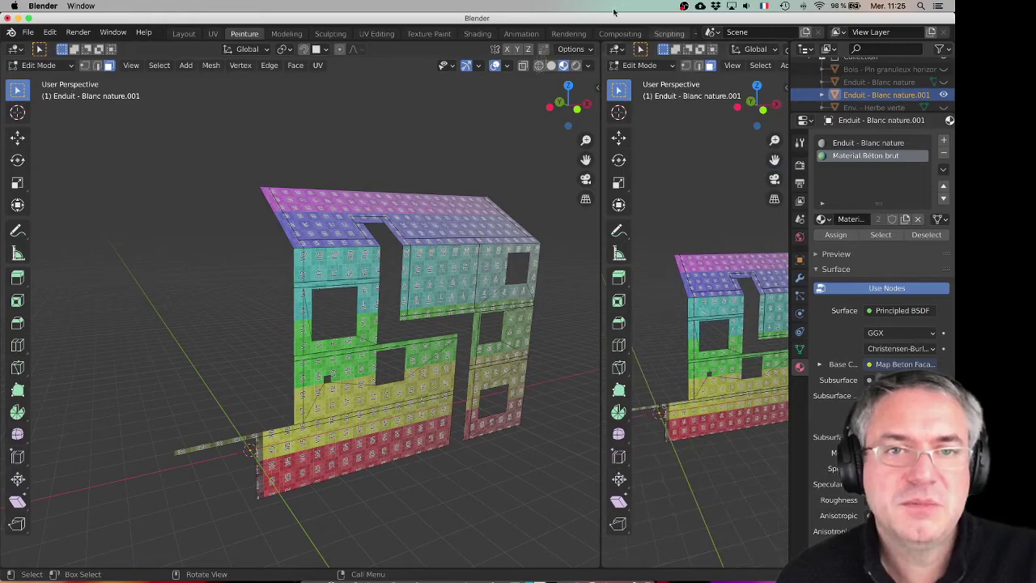
click(617, 65)
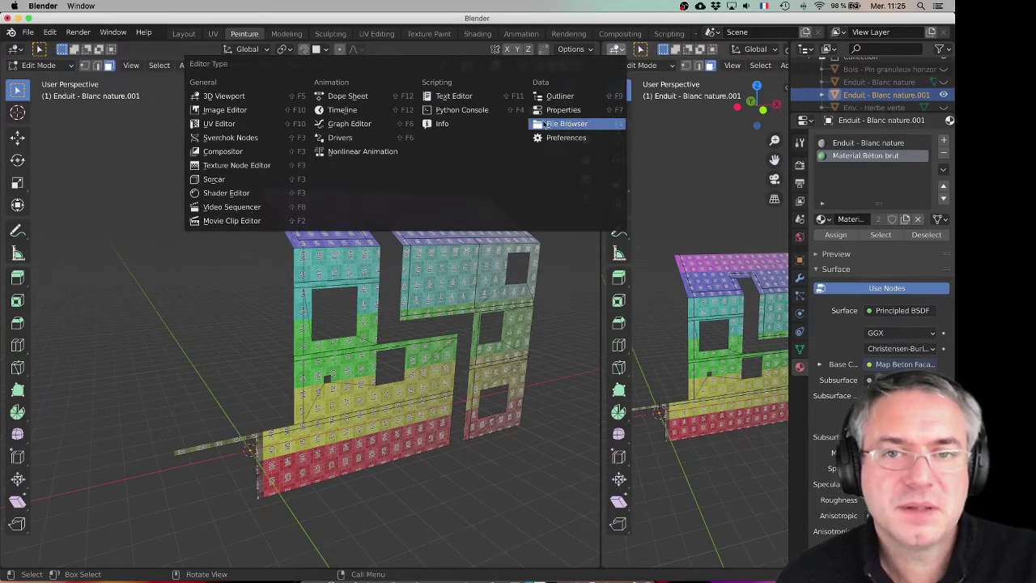
click(224, 120)
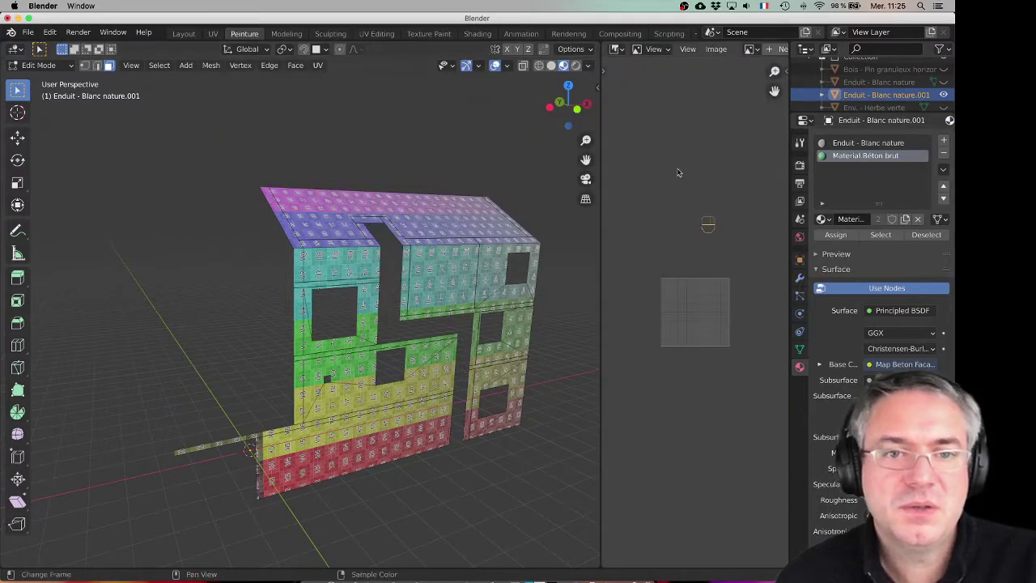
click(641, 51)
click(617, 49)
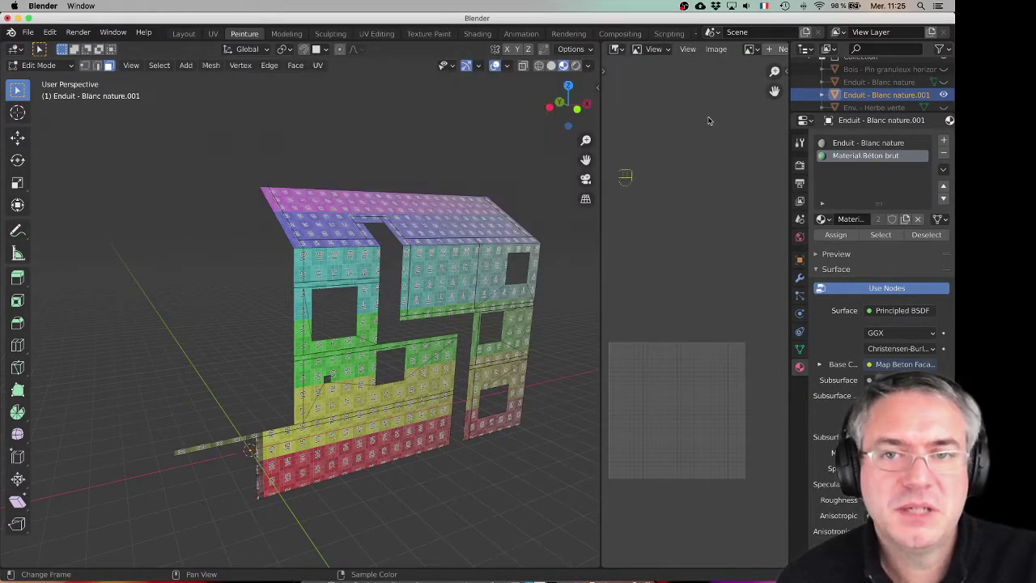
Load the Map Beton Facade OUEST image into the Image Editor and frame the whole texture
scroll(739, 50, down, 2)
click(723, 50)
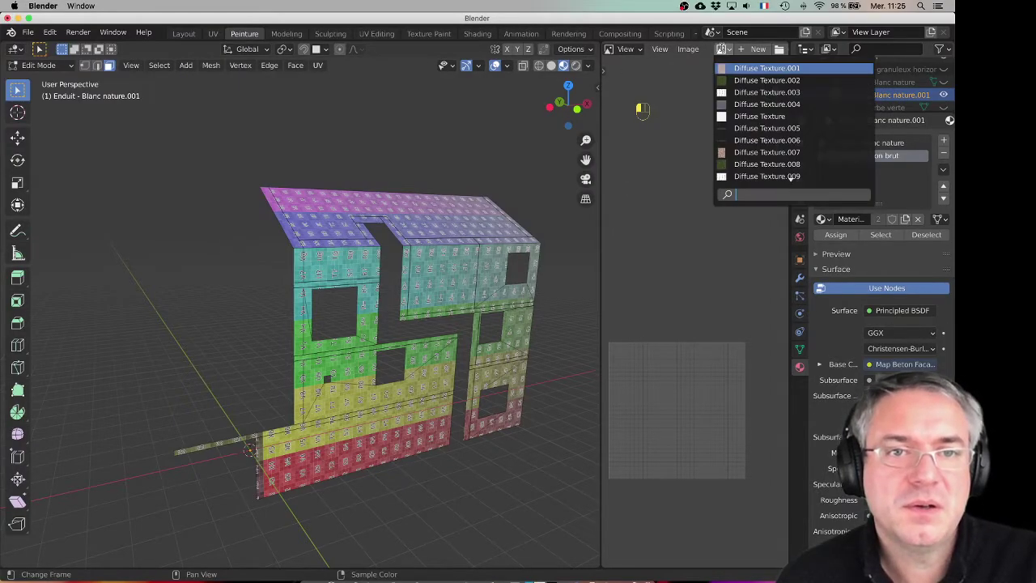
scroll(753, 160, down, 4)
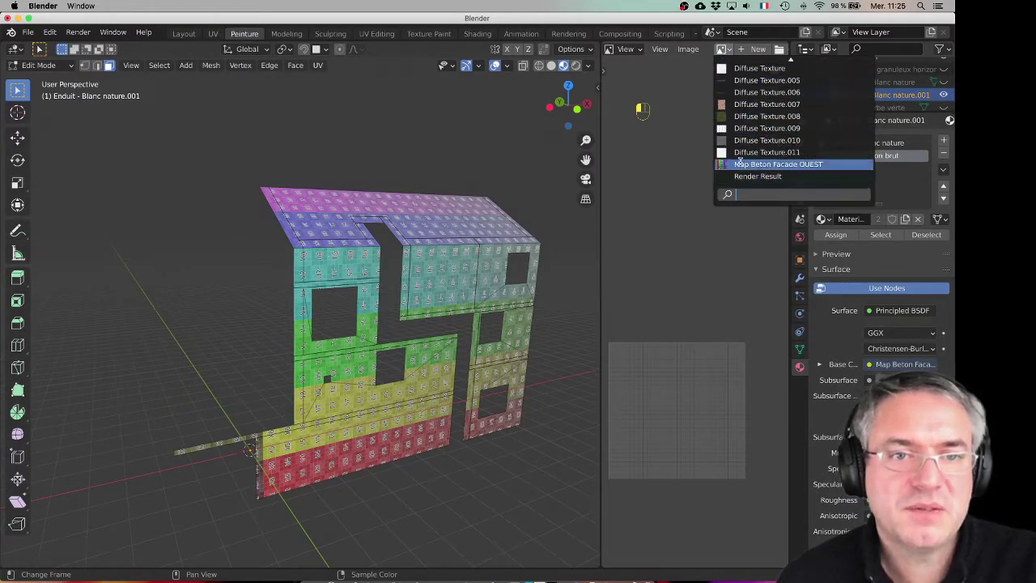
click(750, 176)
scroll(704, 201, down, 2)
scroll(703, 201, down, 8)
scroll(703, 200, up, 2)
middle_drag(703, 195, 694, 419)
scroll(695, 349, down, 1)
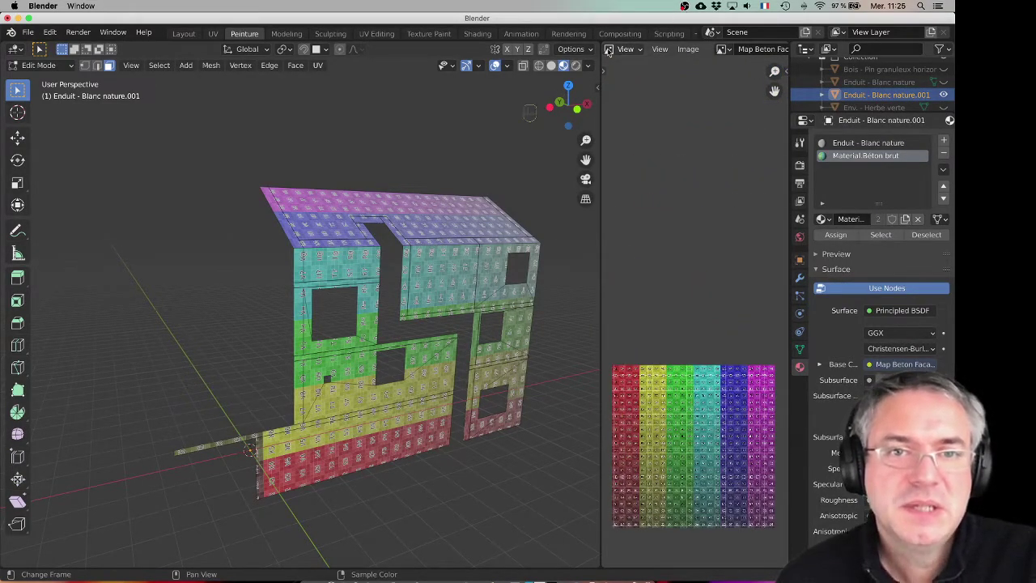
Split the Image Editor into two stacked areas and frame the whole colour-grid texture in each
drag(607, 133, 623, 387)
scroll(660, 433, down, 4)
middle_drag(660, 435, 664, 556)
scroll(682, 400, up, 3)
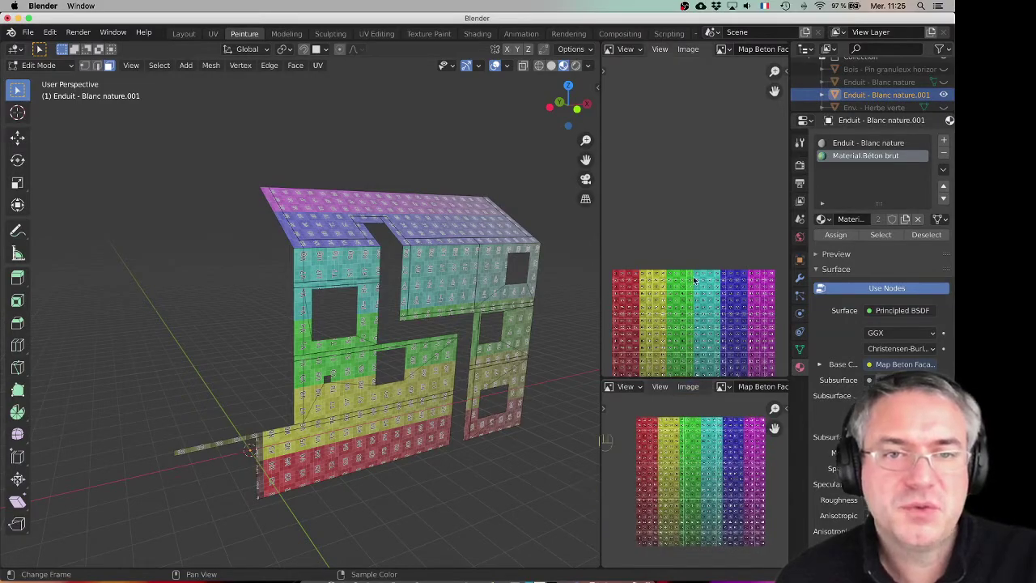
scroll(694, 246, down, 2)
middle_drag(693, 248, 693, 175)
scroll(694, 177, up, 1)
scroll(694, 177, up, 1)
middle_drag(691, 247, 688, 209)
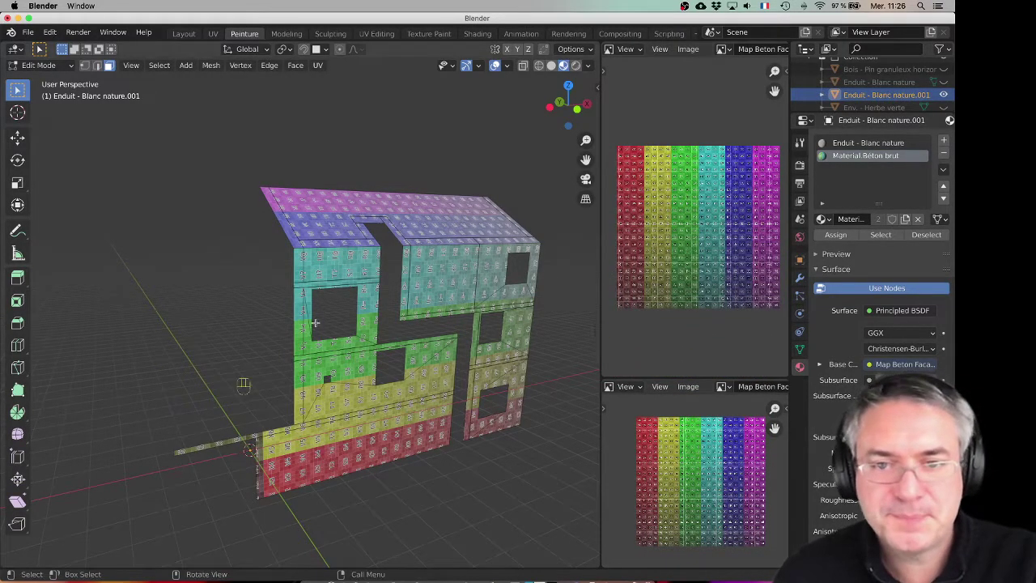
Switch the facade to Texture Paint mode, paint a white loop above the large upper window and check it on the texture
middle_drag(328, 333, 325, 282)
scroll(326, 328, up, 2)
scroll(326, 328, down, 2)
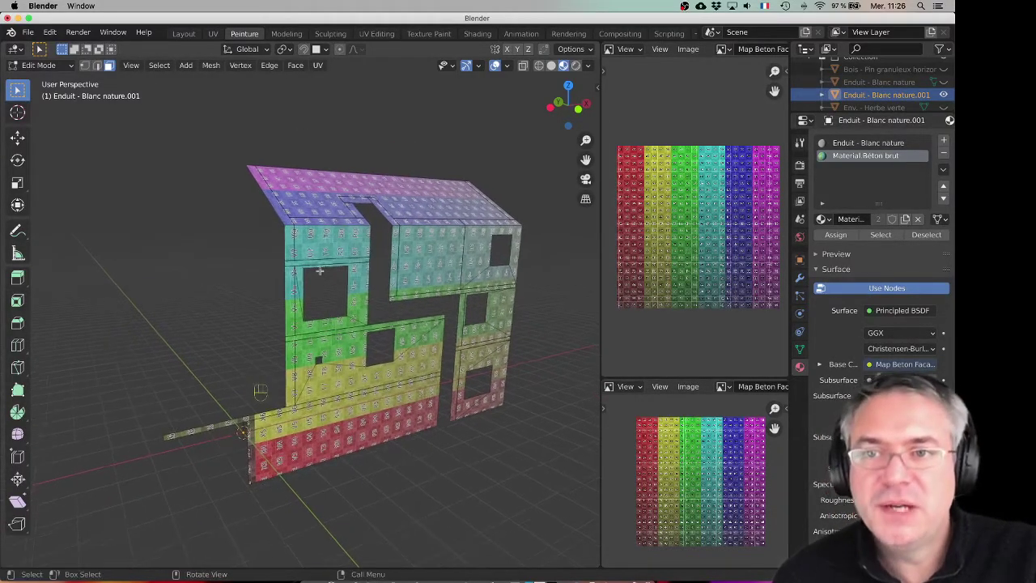
click(58, 67)
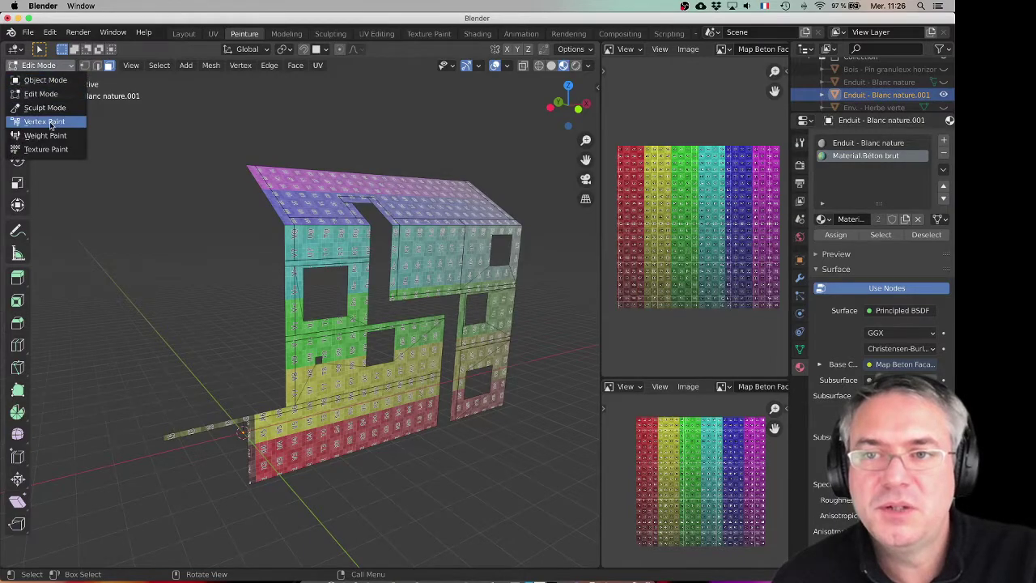
click(42, 149)
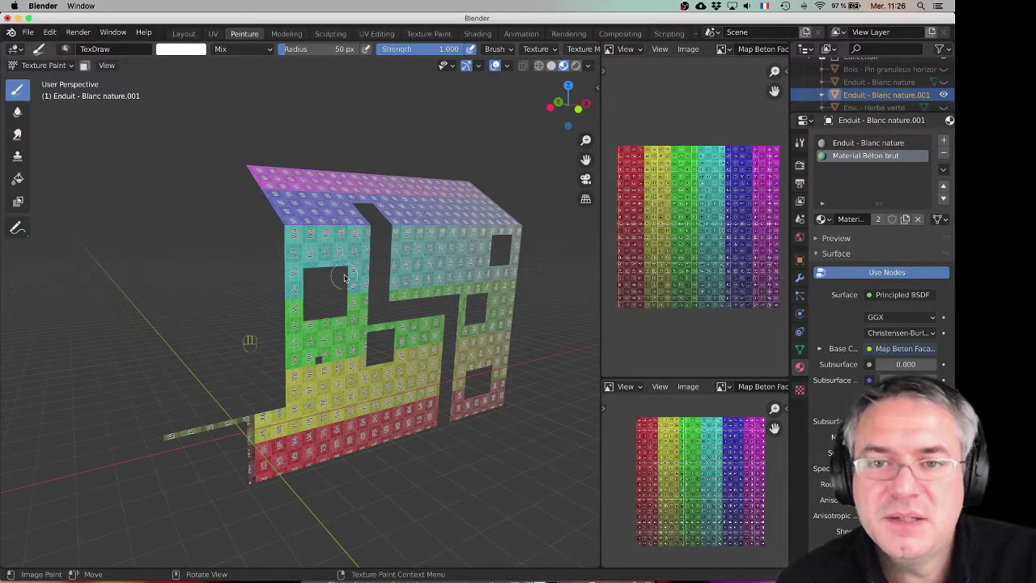
mouse_move(352, 239)
mouse_down()
mouse_move(364, 253)
mouse_move(344, 241)
mouse_up()
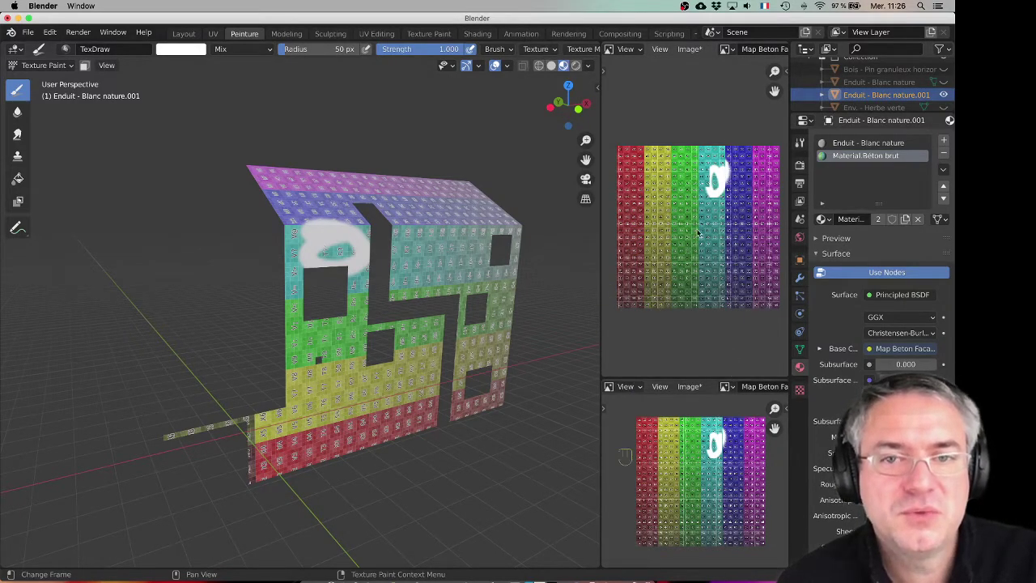
scroll(731, 166, up, 6)
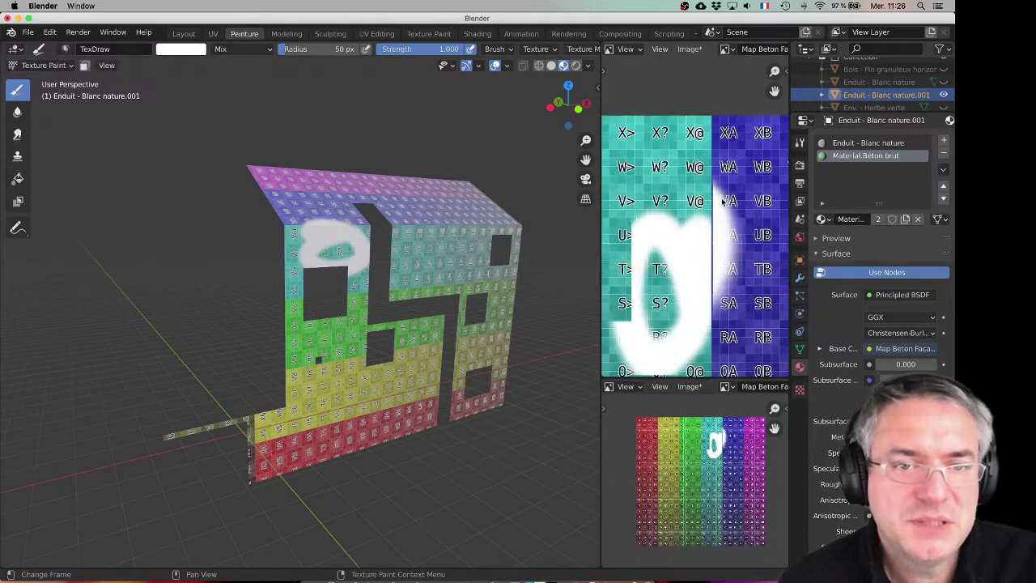
scroll(714, 207, down, 2)
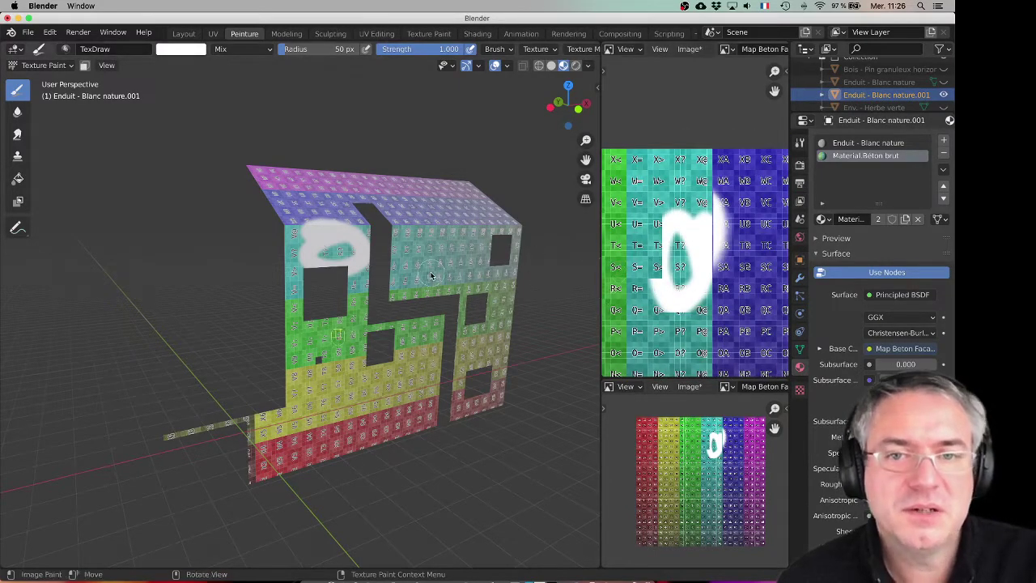
scroll(418, 256, down, 3)
Paint white along the wall-roof edge, then over the roof and the upper walls of the facade
scroll(418, 256, up, 5)
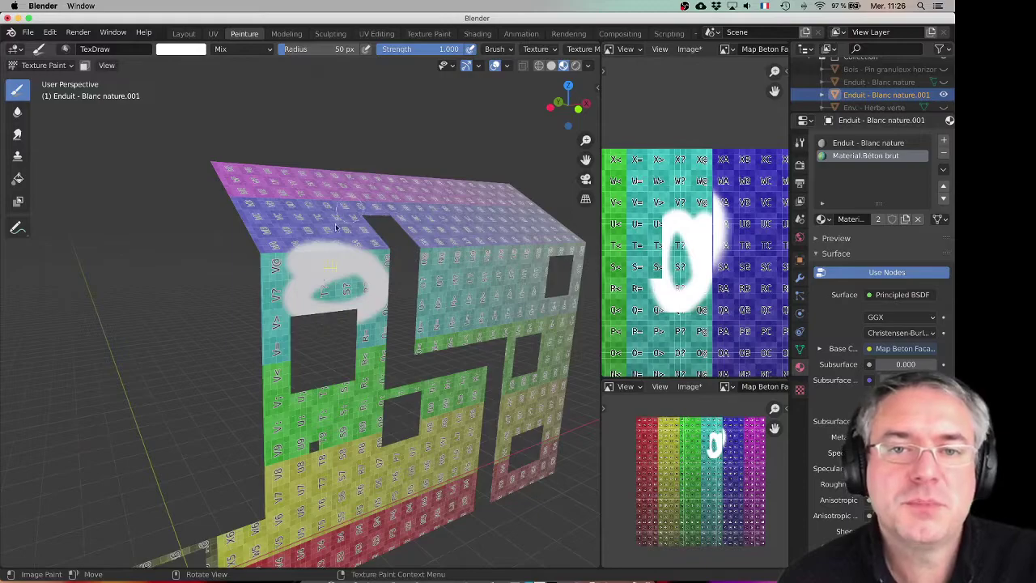
drag(265, 254, 390, 253)
mouse_move(284, 235)
mouse_down()
mouse_move(239, 171)
mouse_move(247, 216)
mouse_up()
scroll(247, 216, down, 6)
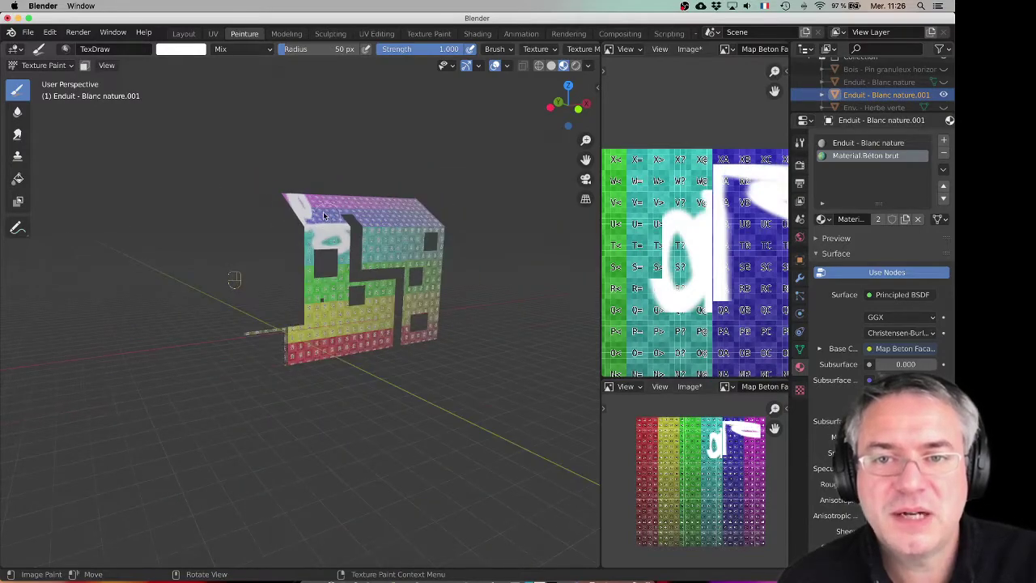
mouse_move(331, 218)
mouse_down()
mouse_move(393, 212)
mouse_move(360, 202)
mouse_move(365, 235)
mouse_move(402, 232)
mouse_move(340, 253)
mouse_move(400, 254)
mouse_up()
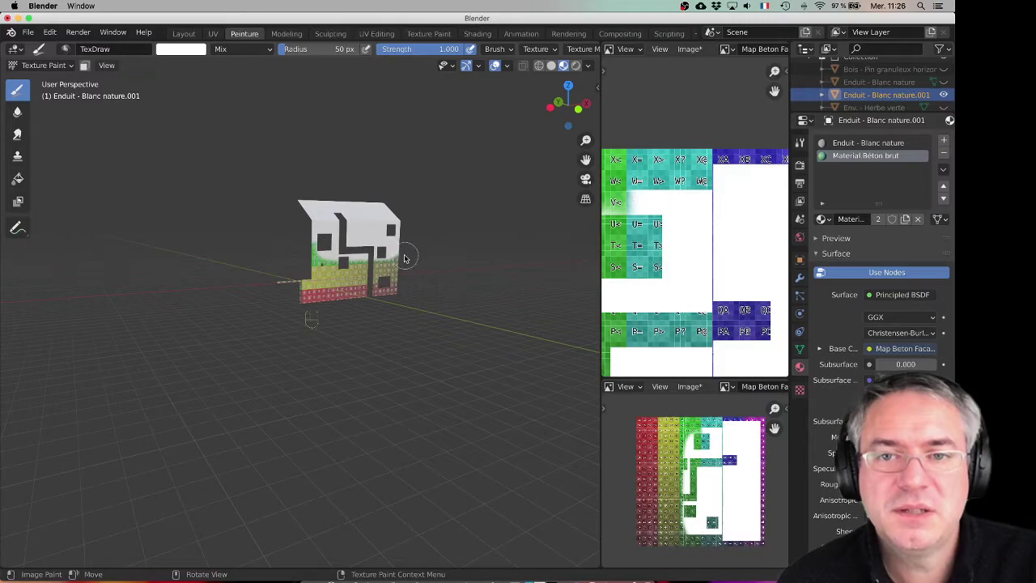
Paint the remaining lower walls of the facade white, covering the green, yellow and red grid bands
scroll(400, 254, up, 5)
mouse_move(283, 259)
mouse_down()
mouse_move(212, 243)
mouse_move(243, 275)
mouse_move(380, 265)
mouse_move(401, 280)
mouse_move(401, 320)
mouse_move(356, 282)
mouse_move(392, 298)
mouse_move(380, 295)
mouse_up()
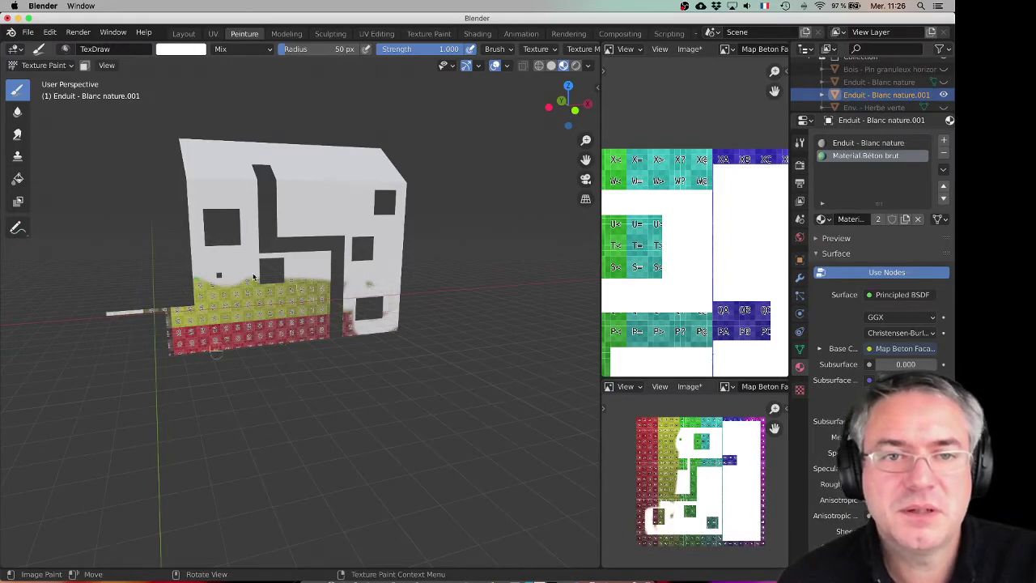
scroll(212, 263, down, 1)
scroll(210, 263, up, 2)
mouse_move(210, 263)
middle_down()
mouse_move(259, 261)
mouse_move(235, 258)
middle_up()
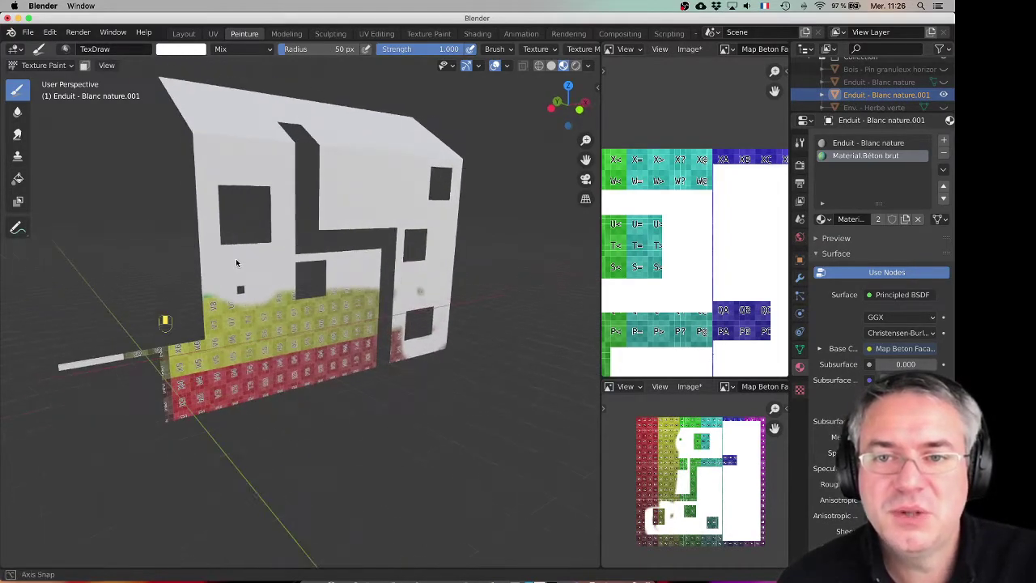
scroll(236, 258, down, 3)
mouse_move(308, 313)
mouse_down()
mouse_move(328, 296)
mouse_move(268, 287)
mouse_move(211, 303)
mouse_move(214, 293)
mouse_move(235, 324)
mouse_move(316, 314)
mouse_move(182, 293)
mouse_up()
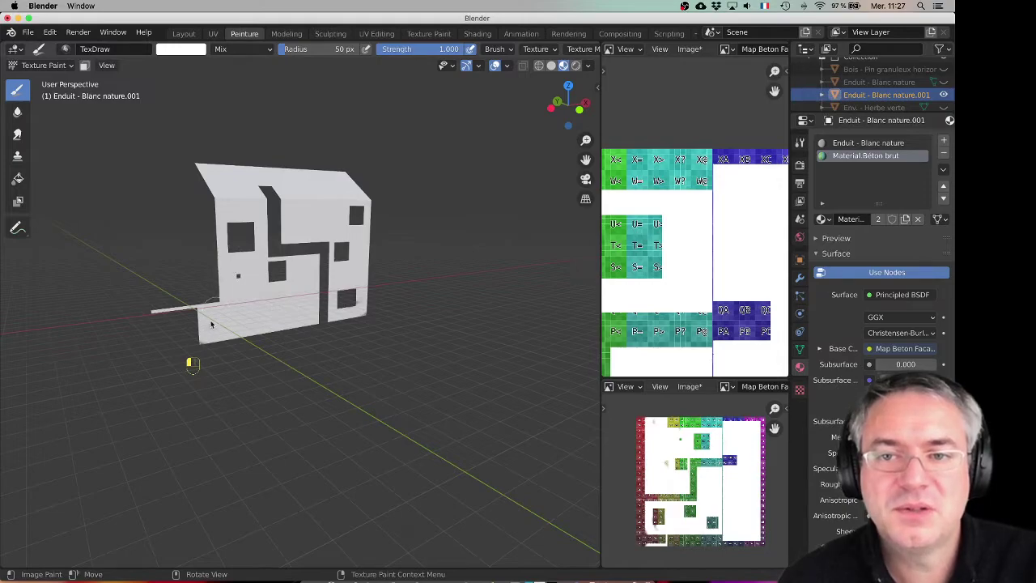
mouse_move(249, 275)
middle_down()
mouse_move(380, 340)
mouse_move(288, 401)
middle_up()
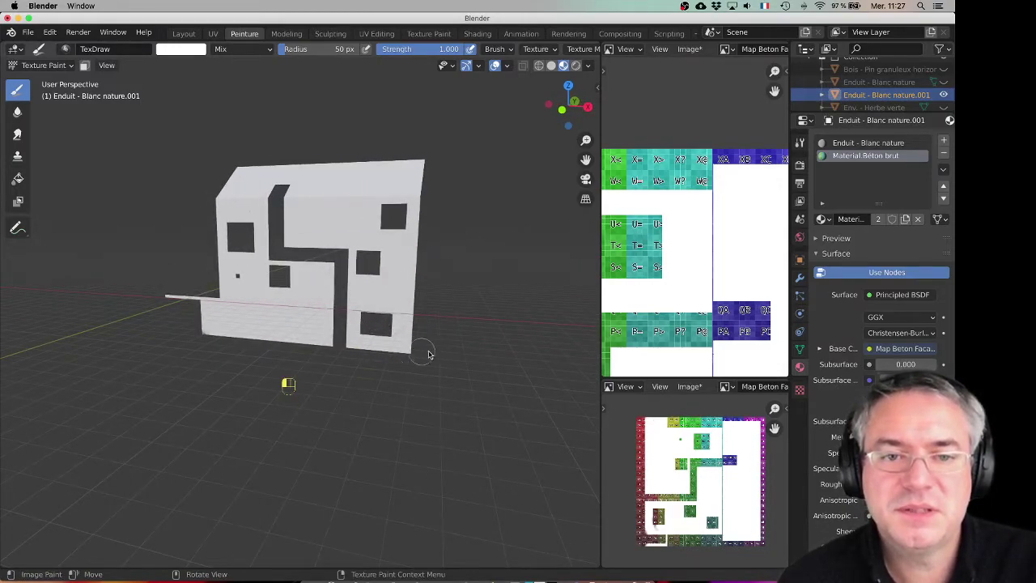
Set the brush to light green (H 0.373, S 0.373, V 1.000) and paint marks on the lower wall and roof corner
scroll(695, 257, down, 6)
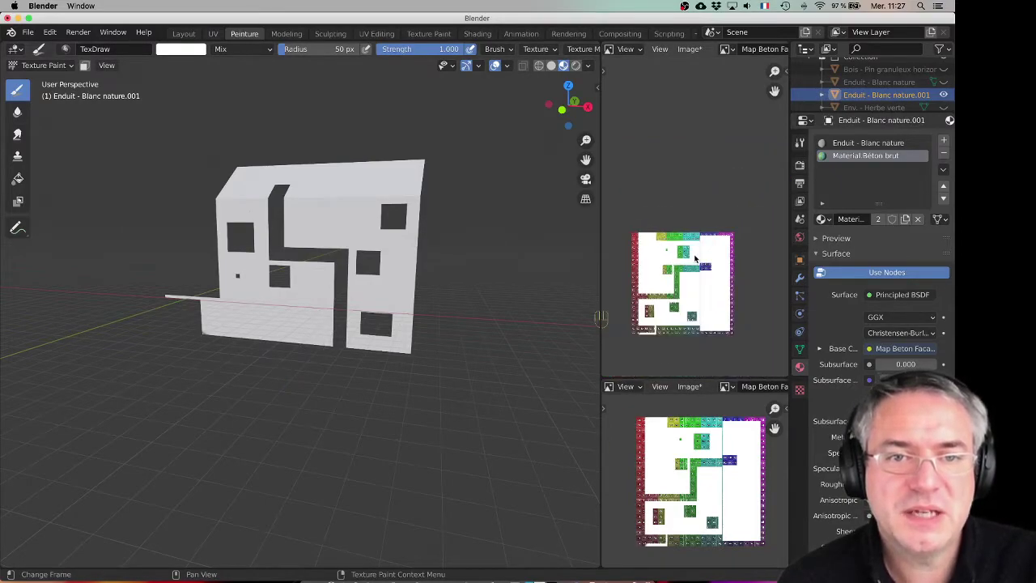
scroll(657, 267, up, 2)
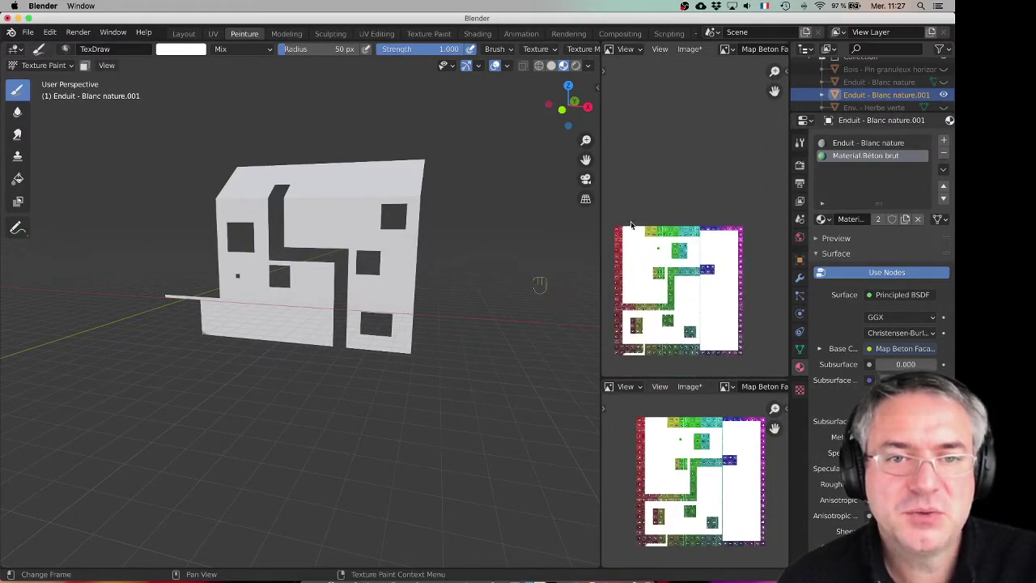
scroll(632, 224, up, 4)
scroll(671, 227, down, 3)
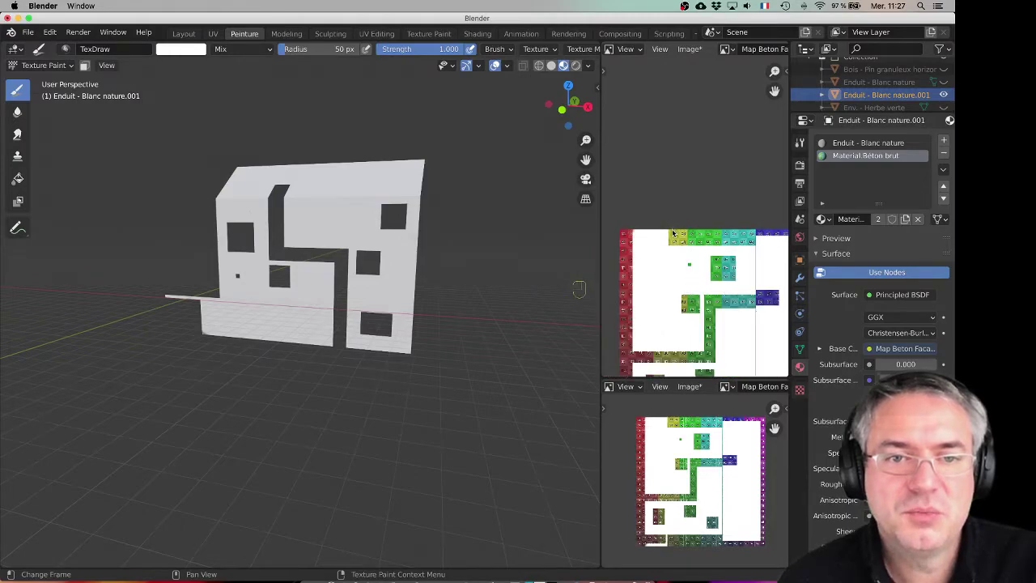
scroll(660, 237, up, 1)
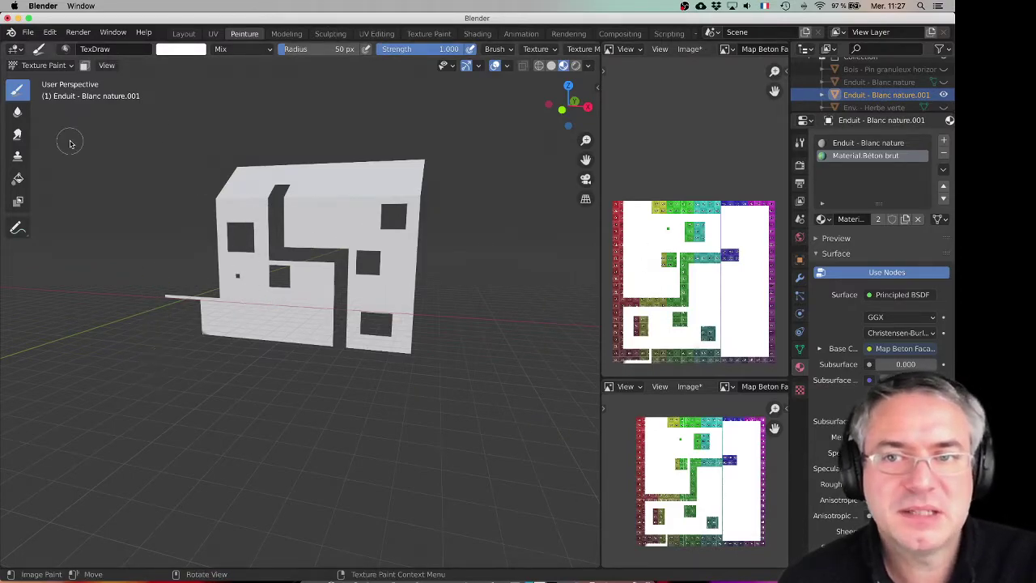
click(192, 49)
click(208, 101)
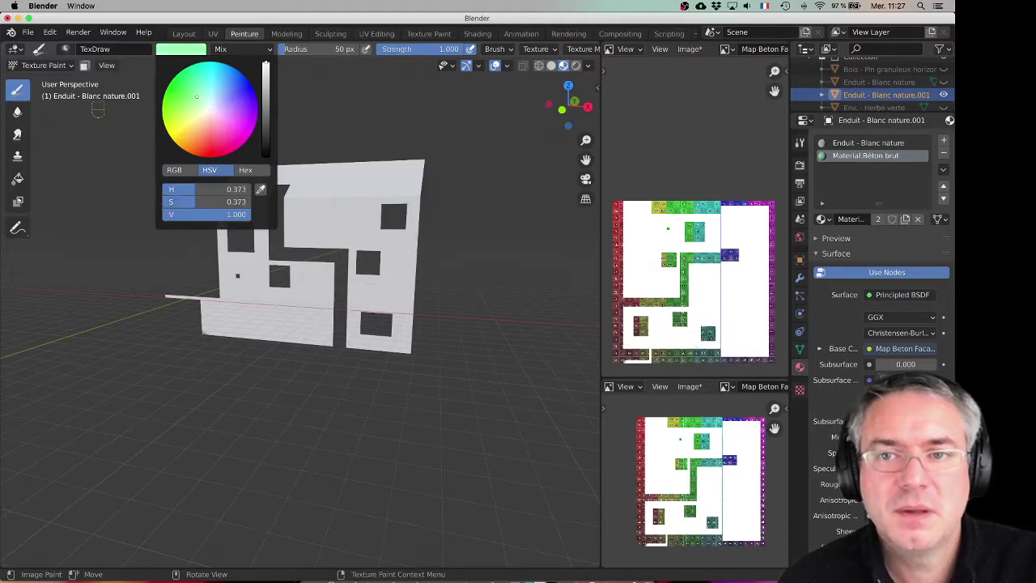
drag(267, 312, 253, 308)
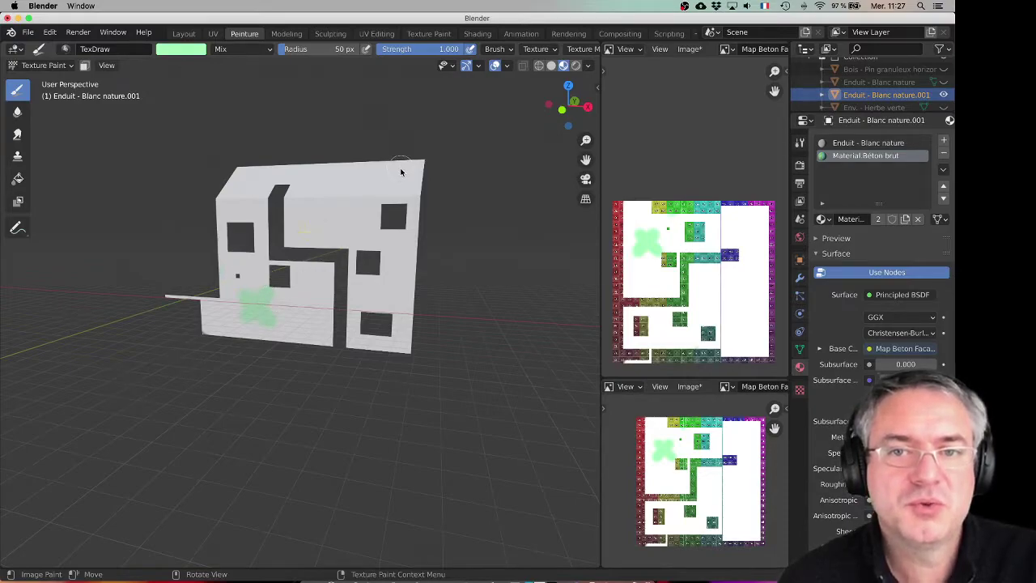
click(408, 170)
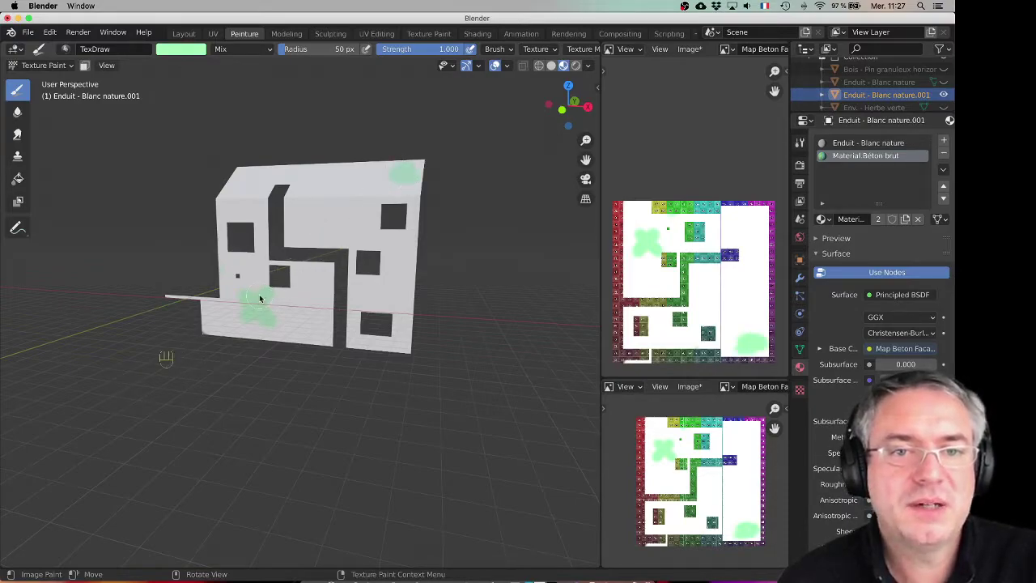
Set the brush to near-white (H 0.711, S 0.023, V 1.000) and paint over the green marks on the wall and roof
click(181, 49)
click(212, 103)
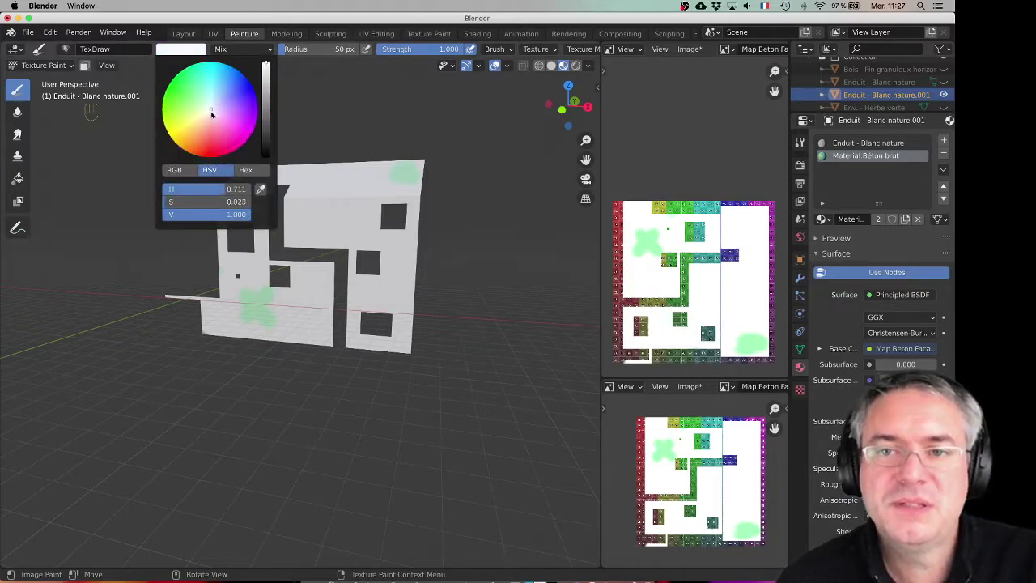
click(259, 295)
click(400, 169)
middle_drag(143, 372, 292, 200)
scroll(312, 248, up, 3)
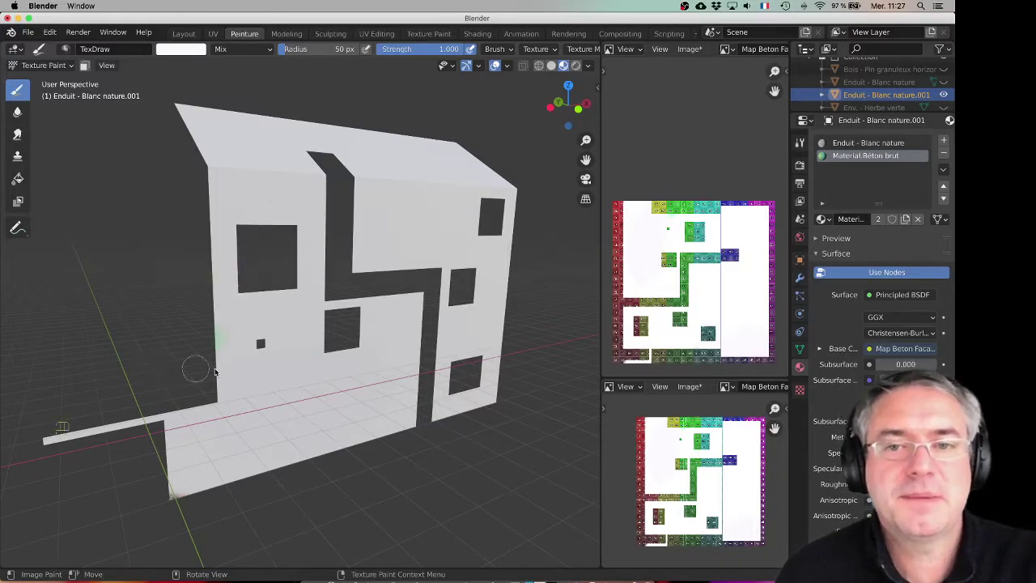
Paint near-white over the faint green mark along the facade's outer wall edge, below the large window
middle_drag(178, 366, 198, 381)
drag(218, 340, 212, 414)
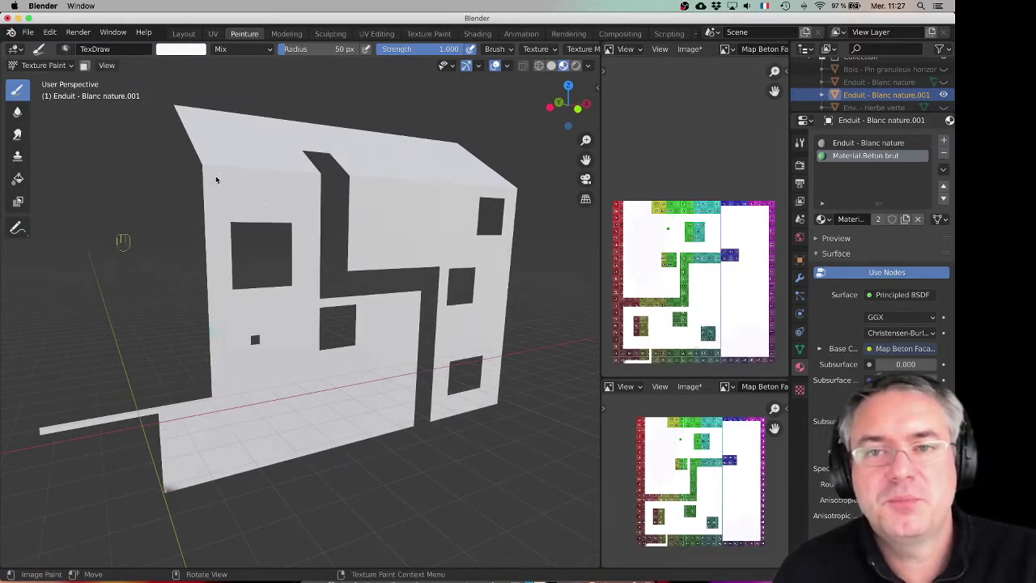
middle_drag(216, 179, 362, 266)
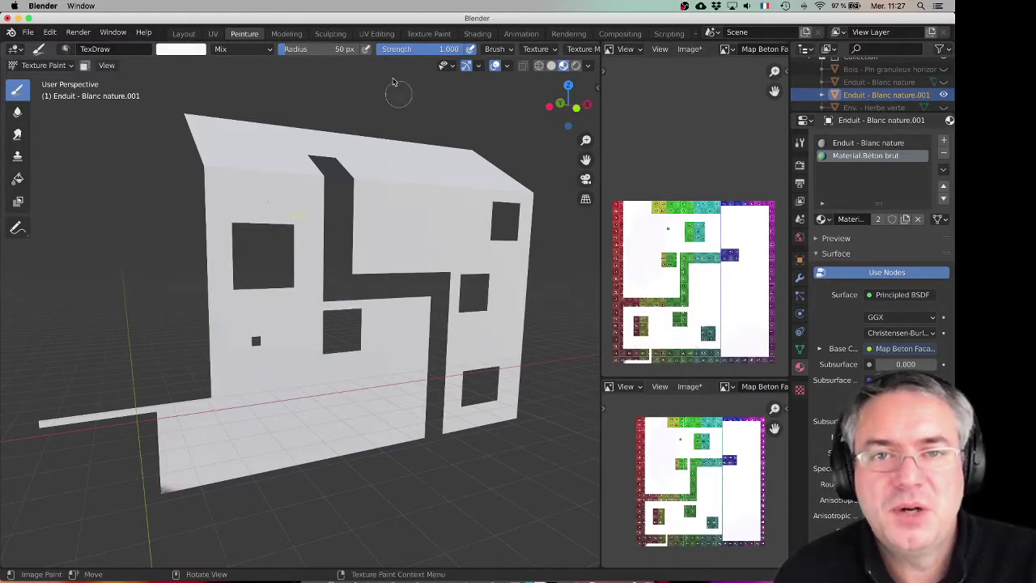
scroll(369, 63, down, 4)
scroll(405, 84, up, 6)
scroll(406, 86, down, 2)
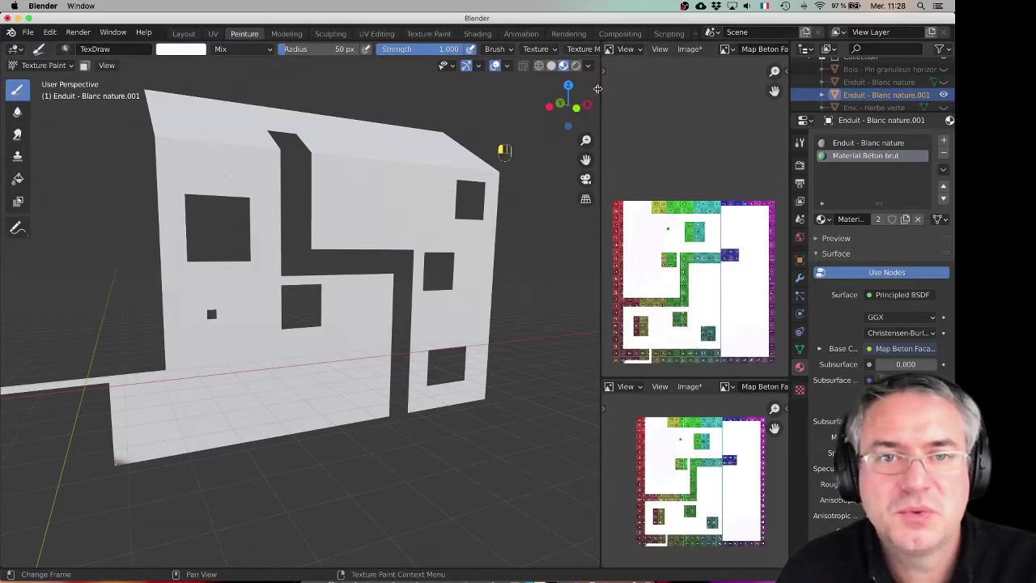
Display the active tool settings for the TexDraw brush and examine its Texture options, including mapping, offset and size
click(597, 88)
click(593, 121)
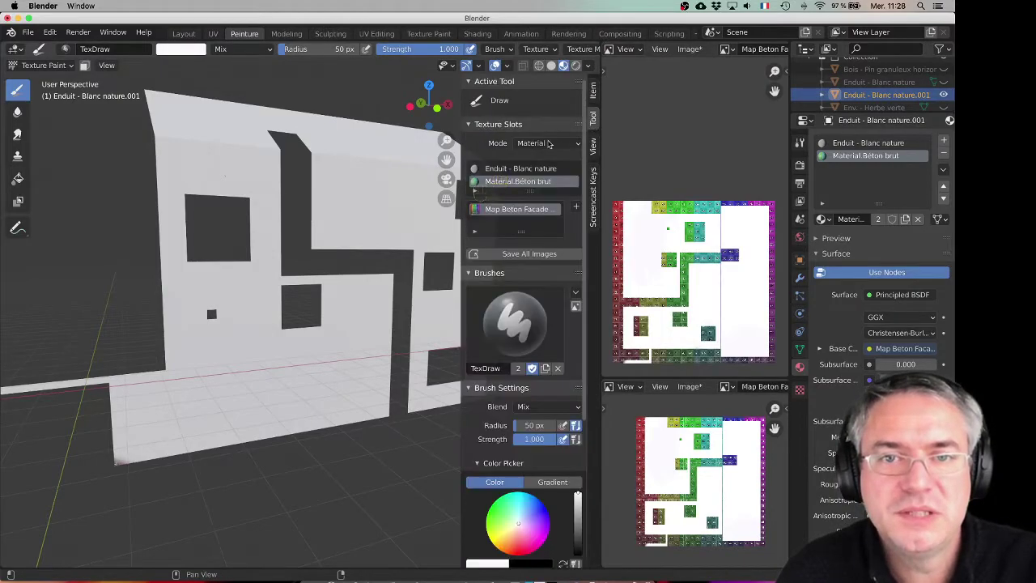
mouse_move(379, 214)
shift+middle_down()
mouse_move(345, 225)
mouse_move(362, 222)
shift+middle_up()
click(513, 316)
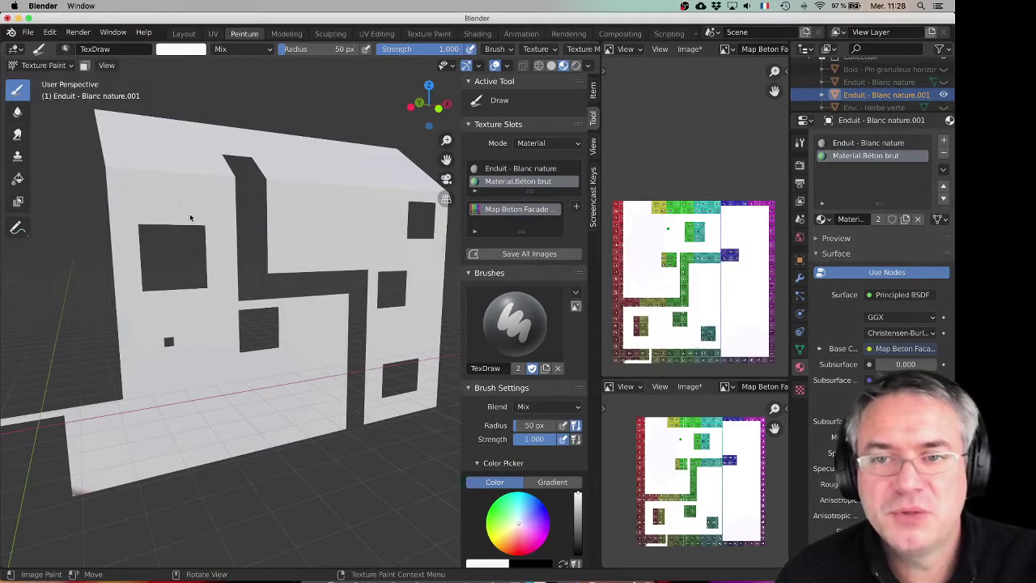
scroll(526, 348, down, 4)
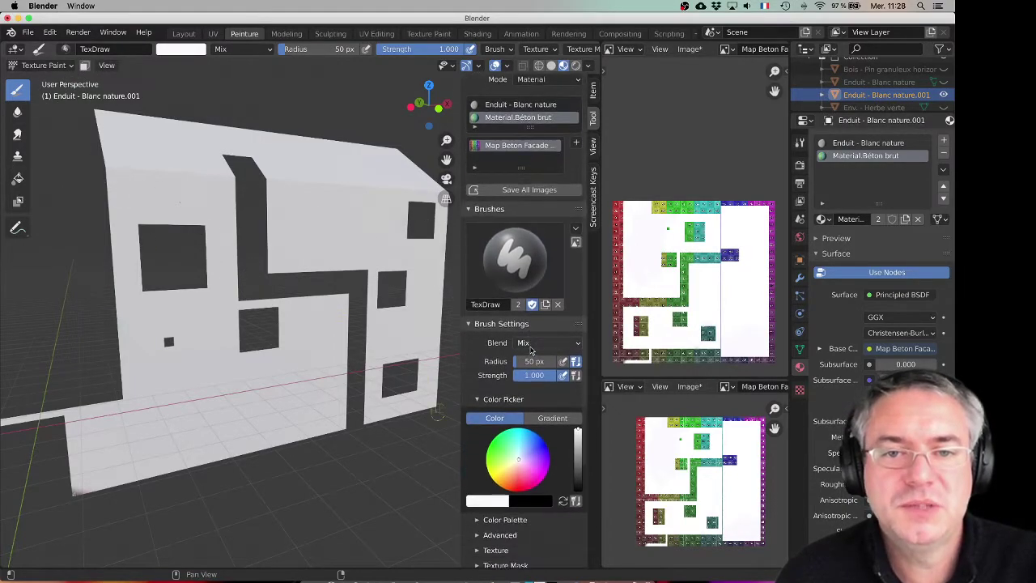
scroll(530, 350, down, 3)
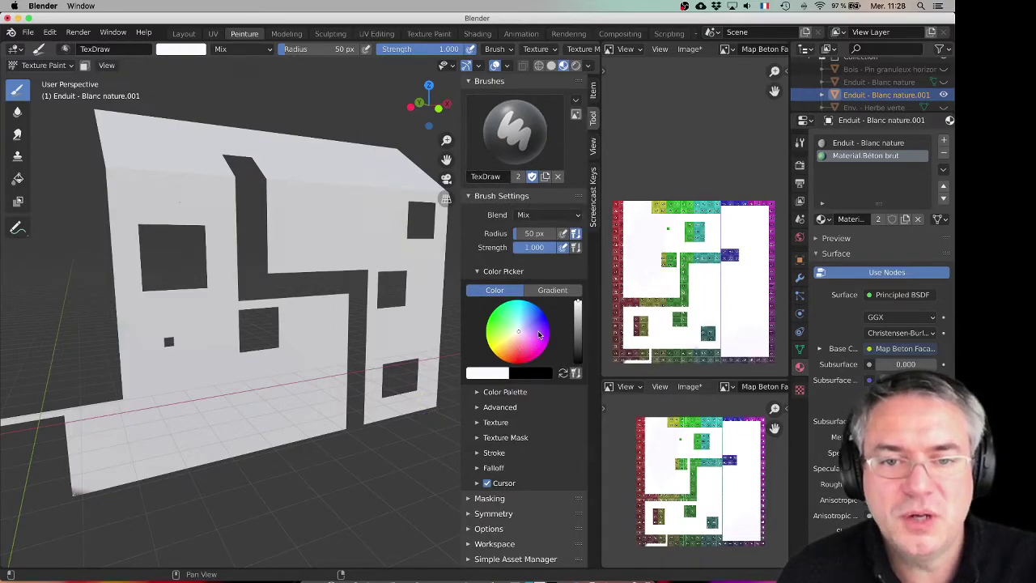
scroll(539, 335, down, 1)
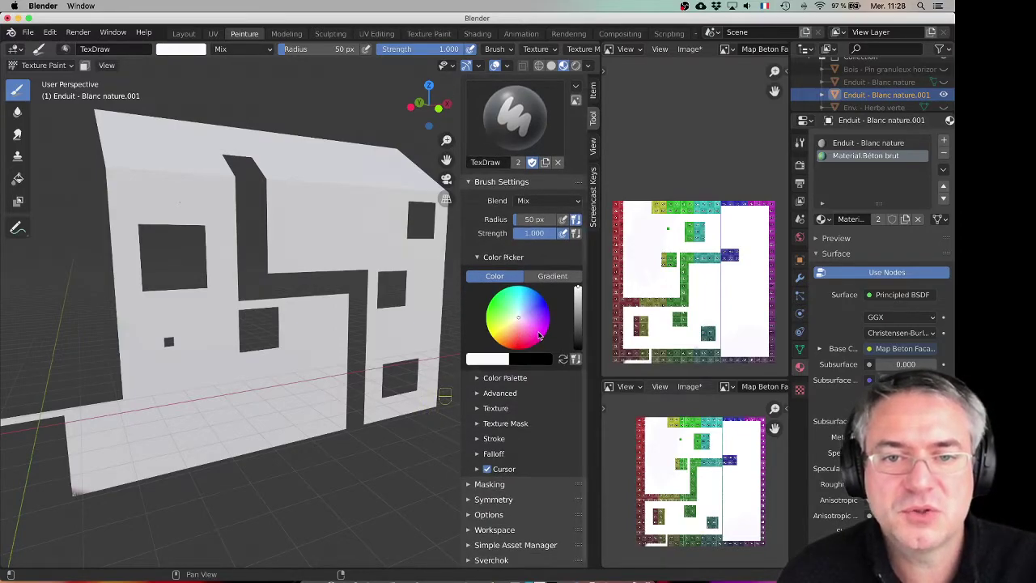
click(496, 408)
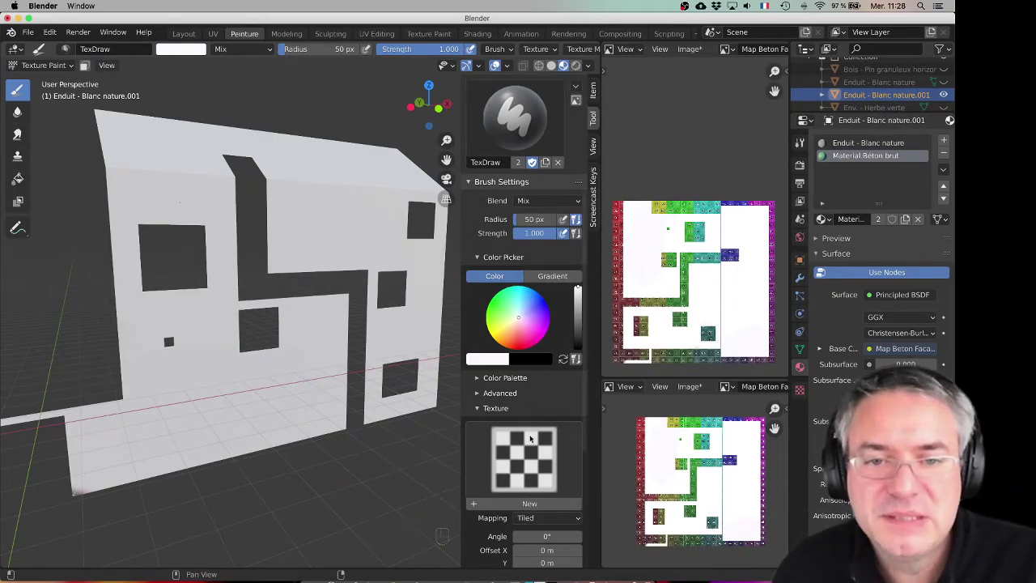
scroll(504, 466, down, 1)
scroll(504, 466, down, 1)
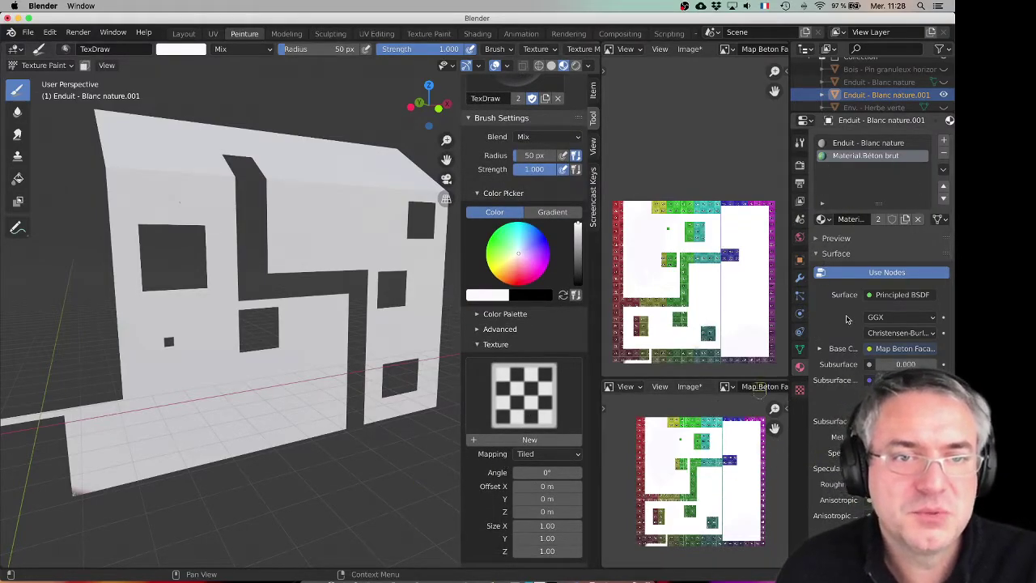
Create a new brush texture named Béton 01 and open the file browser for its image
click(800, 391)
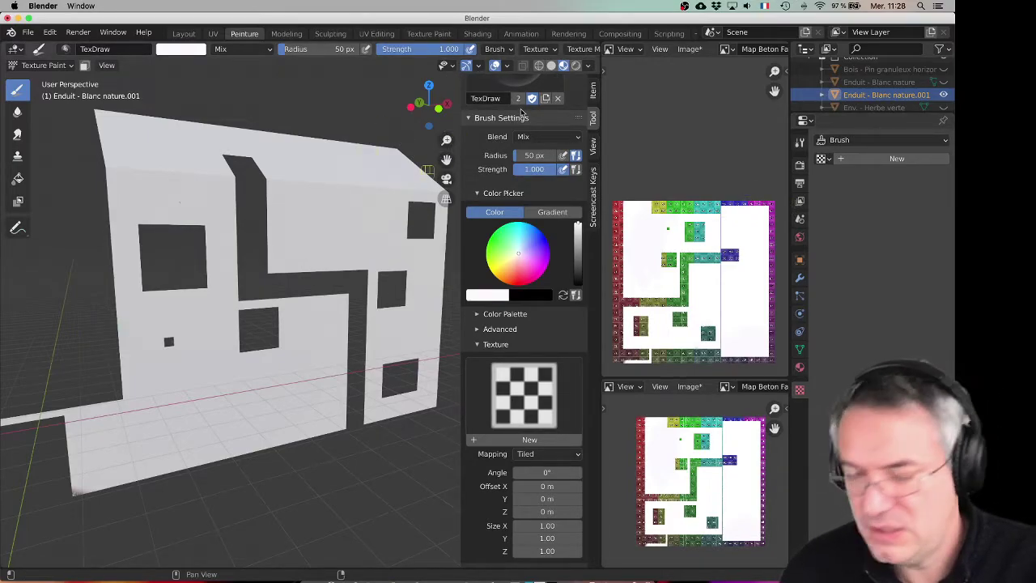
key(n)
scroll(373, 169, up, 3)
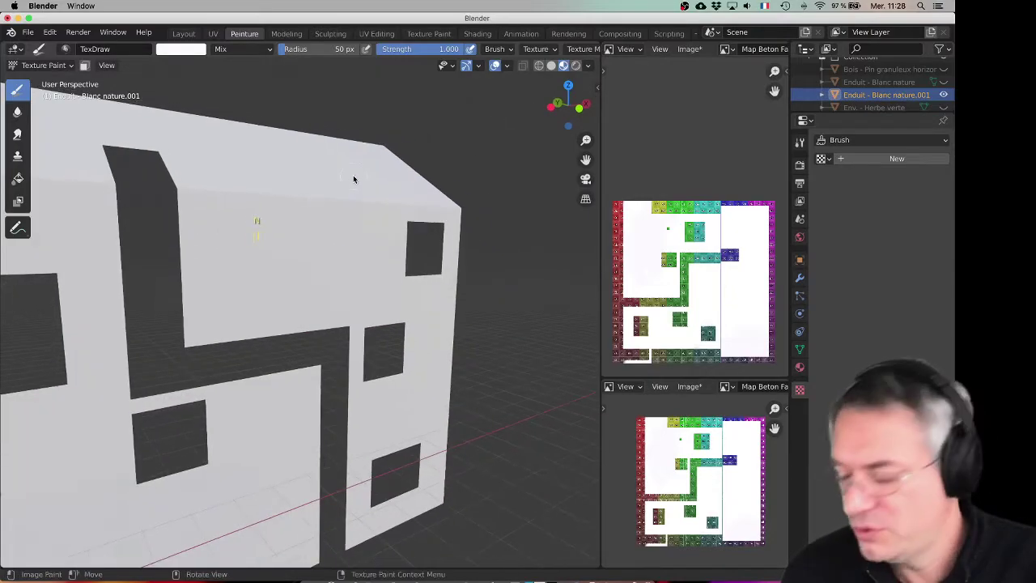
middle_drag(354, 175, 391, 171)
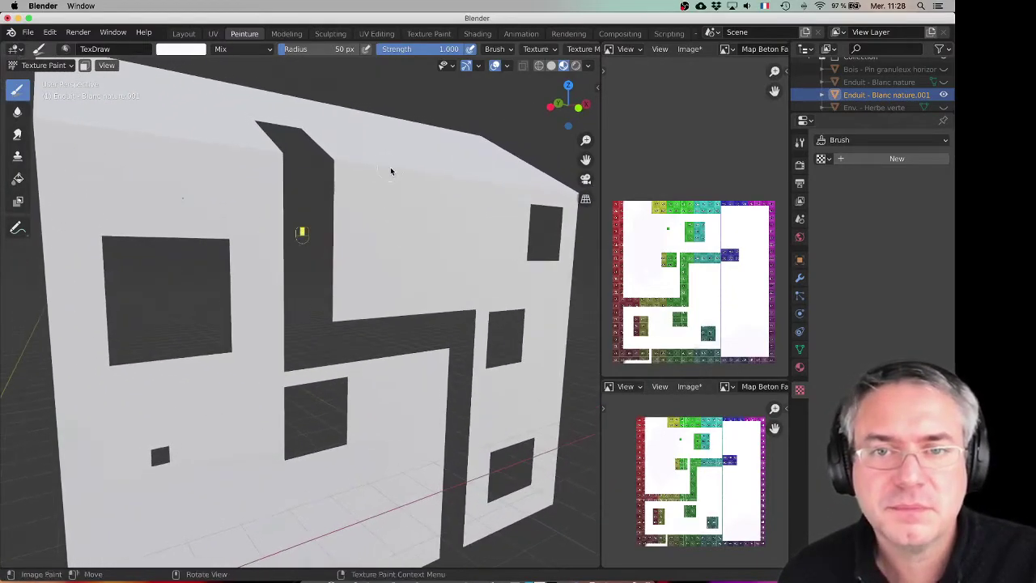
click(862, 161)
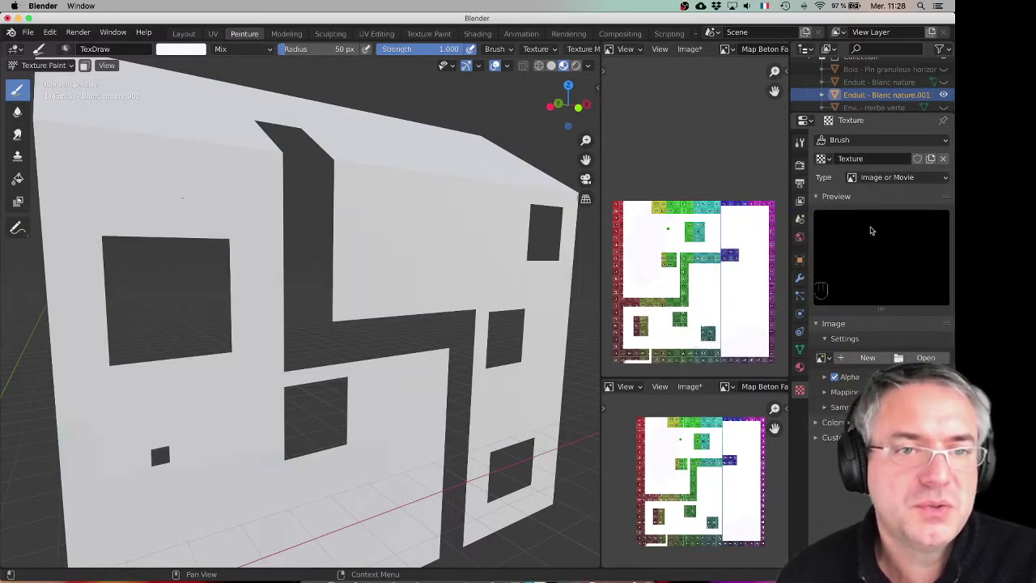
click(871, 158)
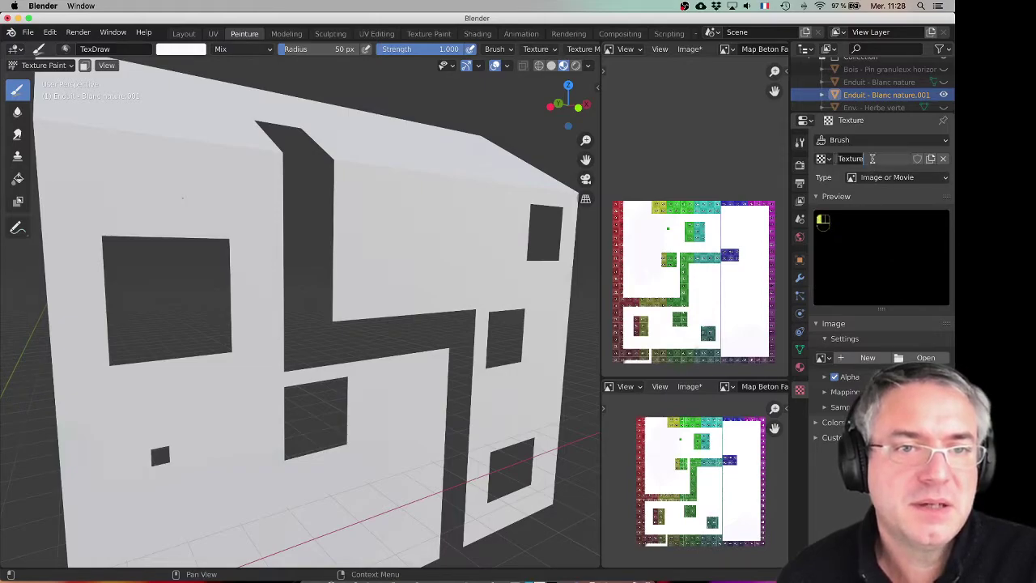
drag(880, 159, 837, 159)
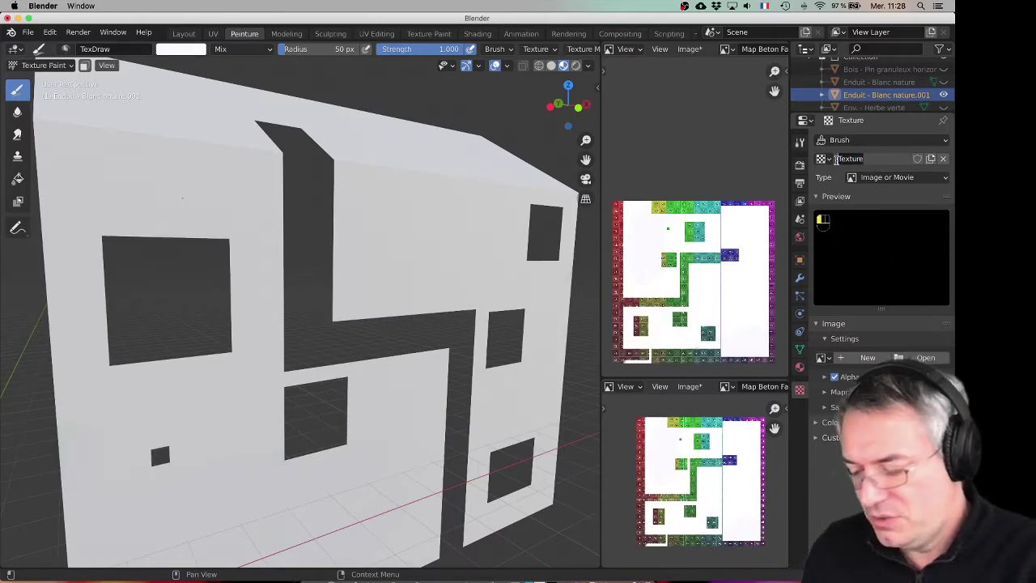
key(BackSpace)
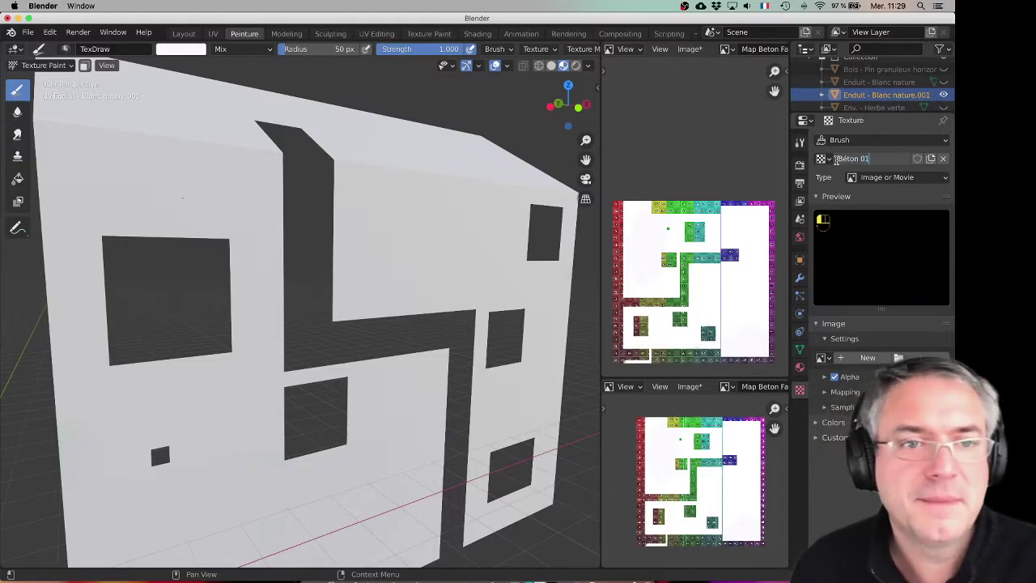
key(Return)
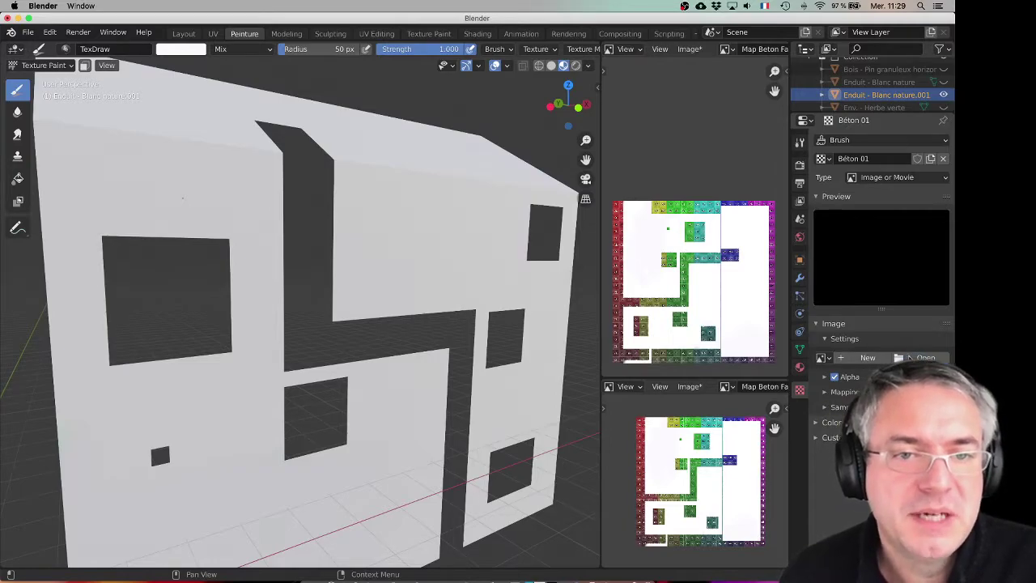
click(917, 356)
Switch to Chrome and look through the bare concrete textures on textures.com and the free textures on Poliigon
key(super+Tab)
key(super+Tab)
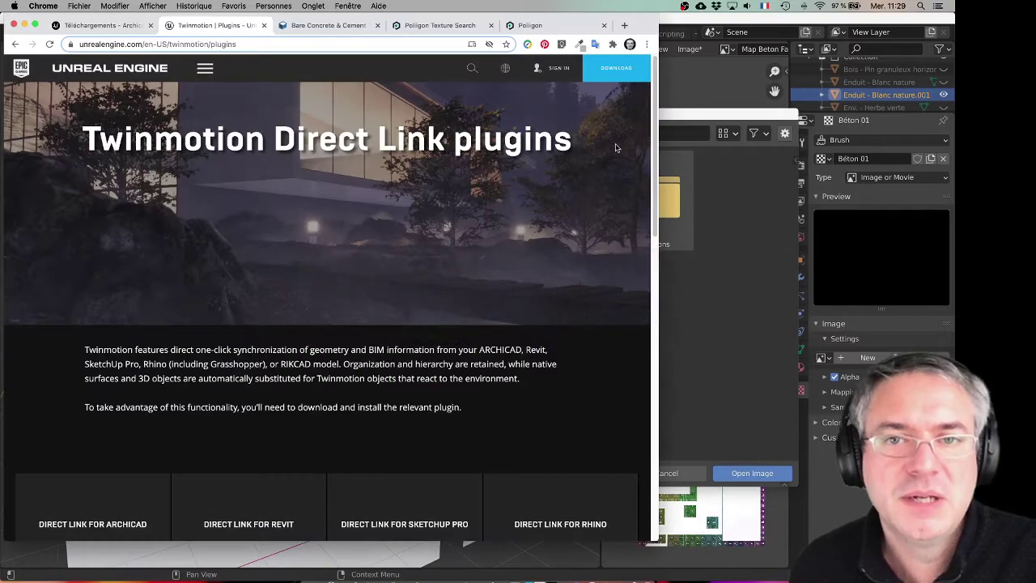
click(319, 28)
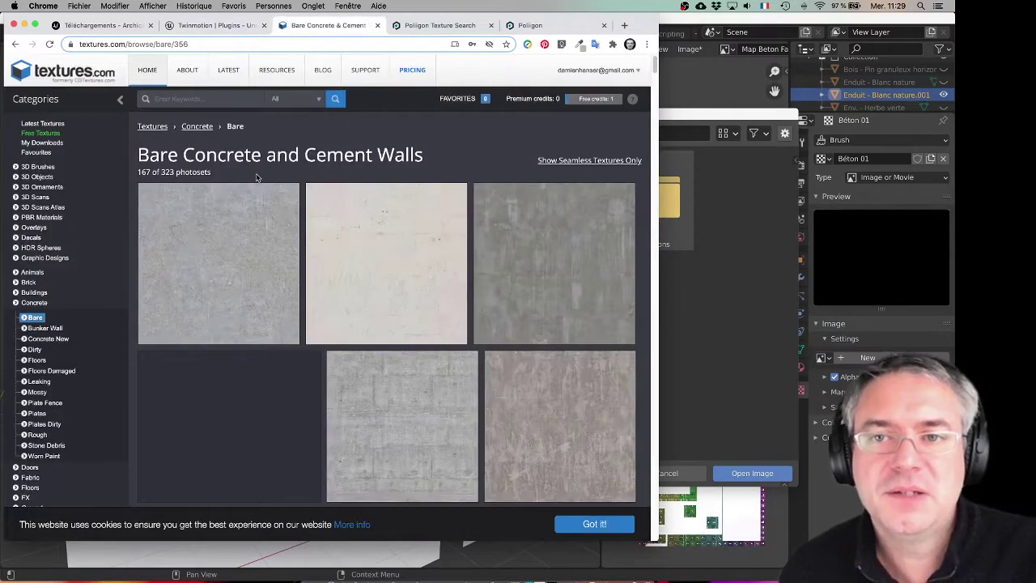
scroll(267, 200, down, 1)
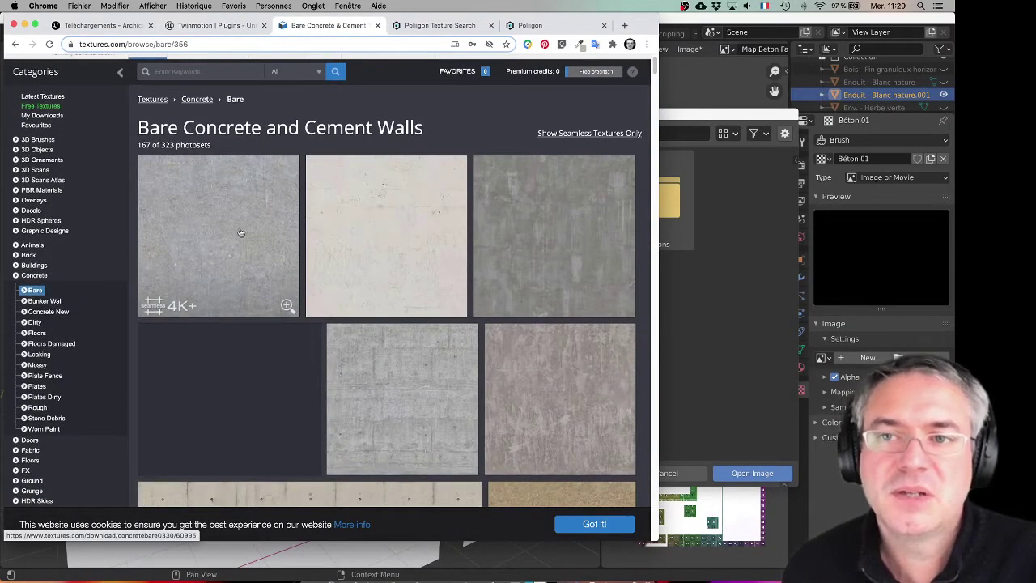
scroll(241, 233, up, 2)
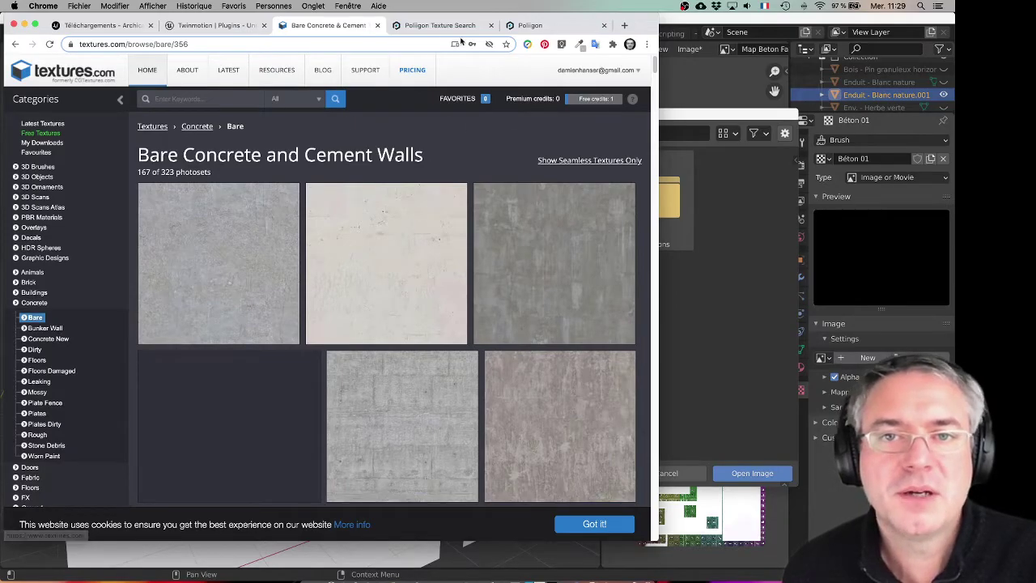
click(437, 25)
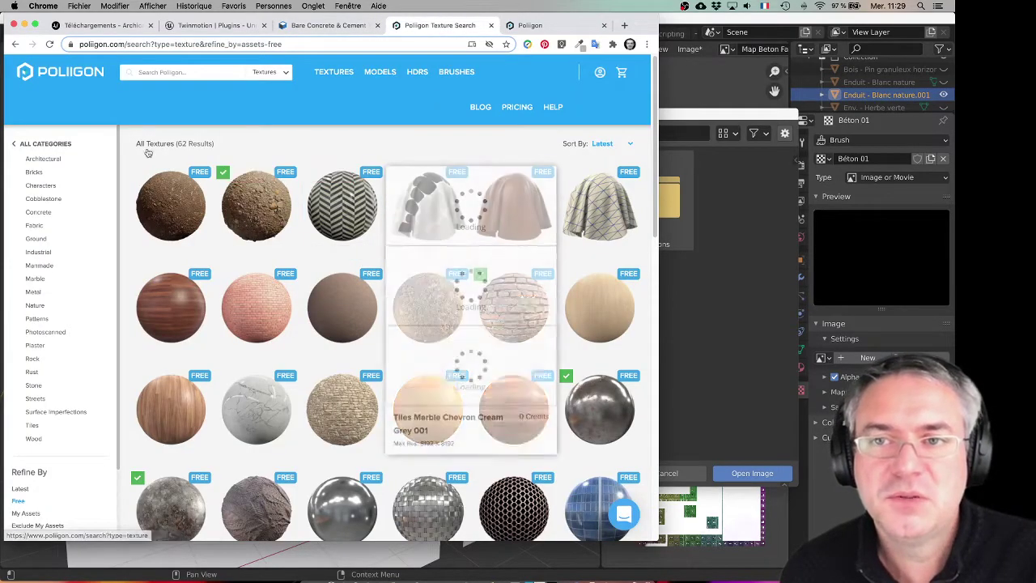
scroll(243, 219, down, 5)
scroll(239, 232, down, 5)
scroll(218, 186, up, 9)
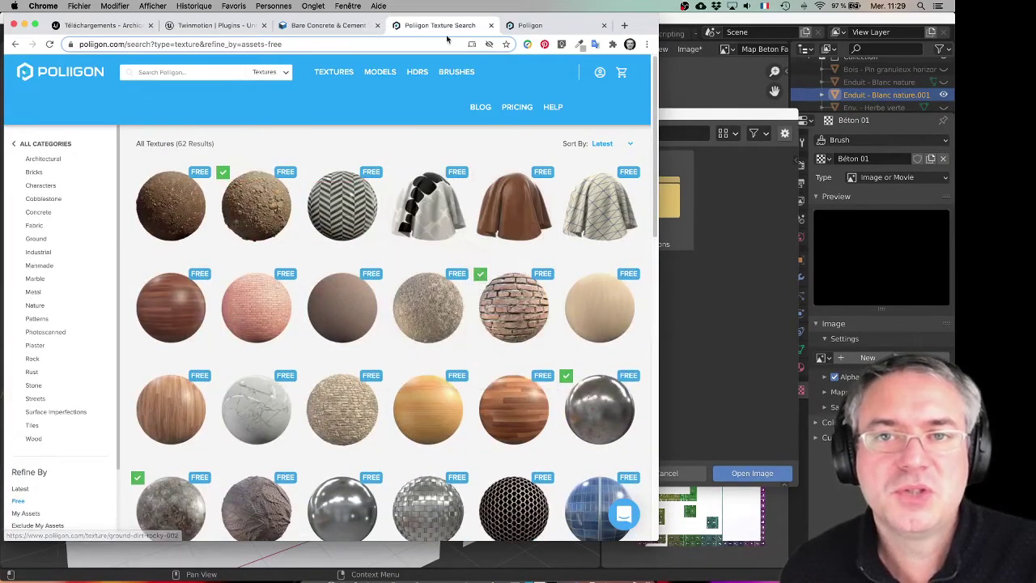
click(302, 27)
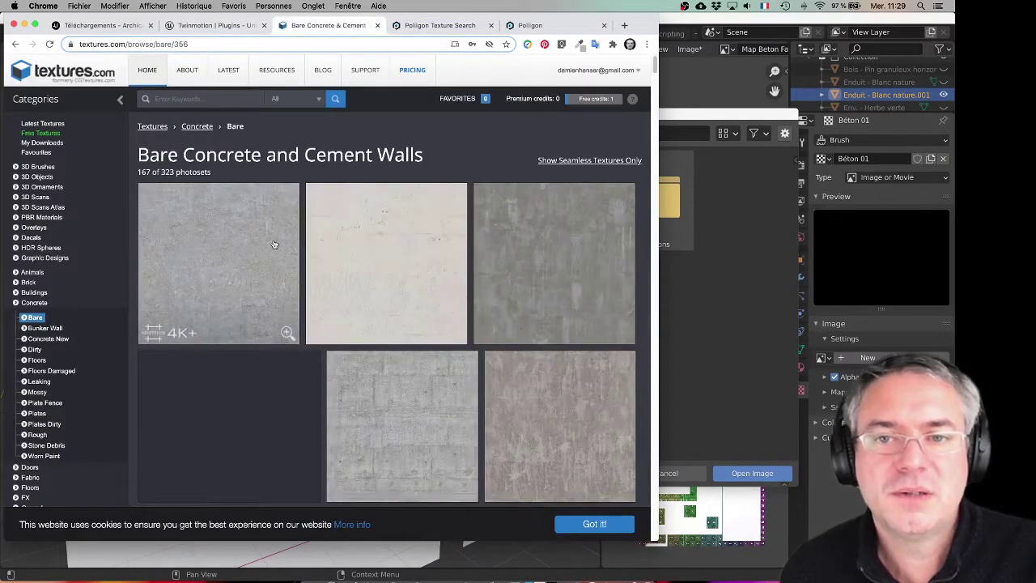
scroll(270, 246, down, 10)
scroll(270, 242, down, 5)
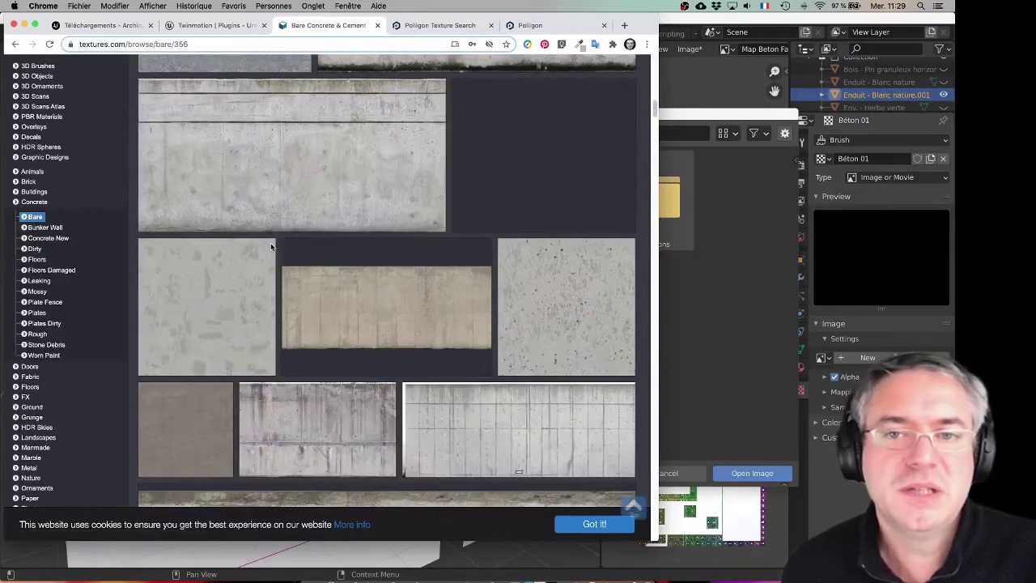
Switch back to Blender and load TexturesCom_ConcreteBare0428_4_seamless_S.jpg from the Textures/Beton folder into the Béton 01 brush texture
click(733, 297)
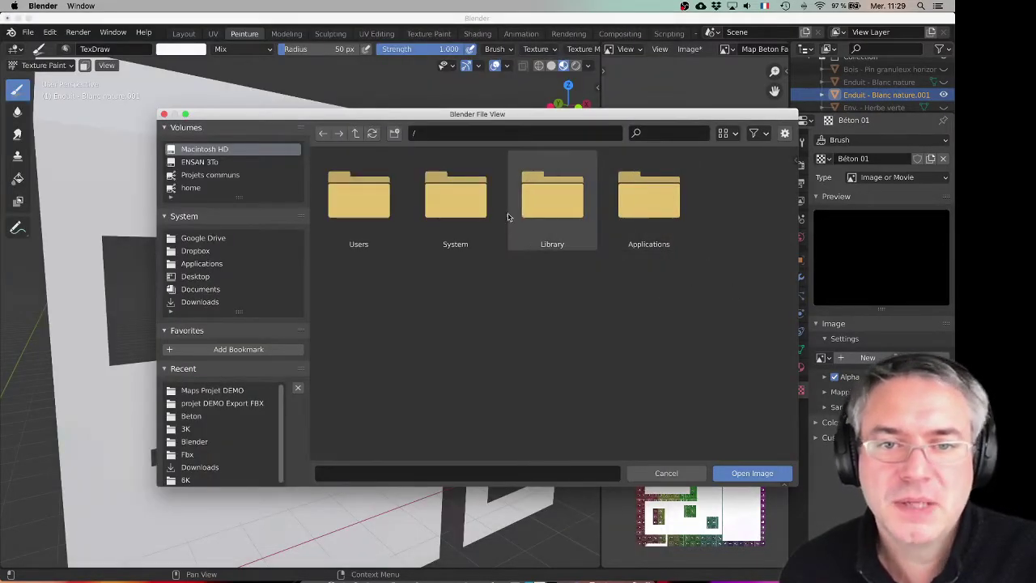
click(192, 392)
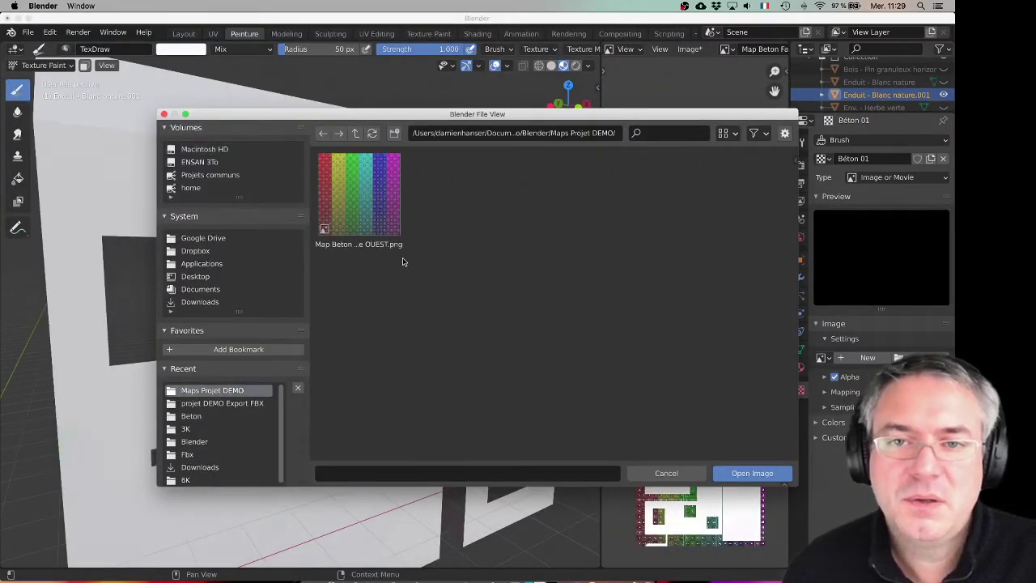
click(355, 133)
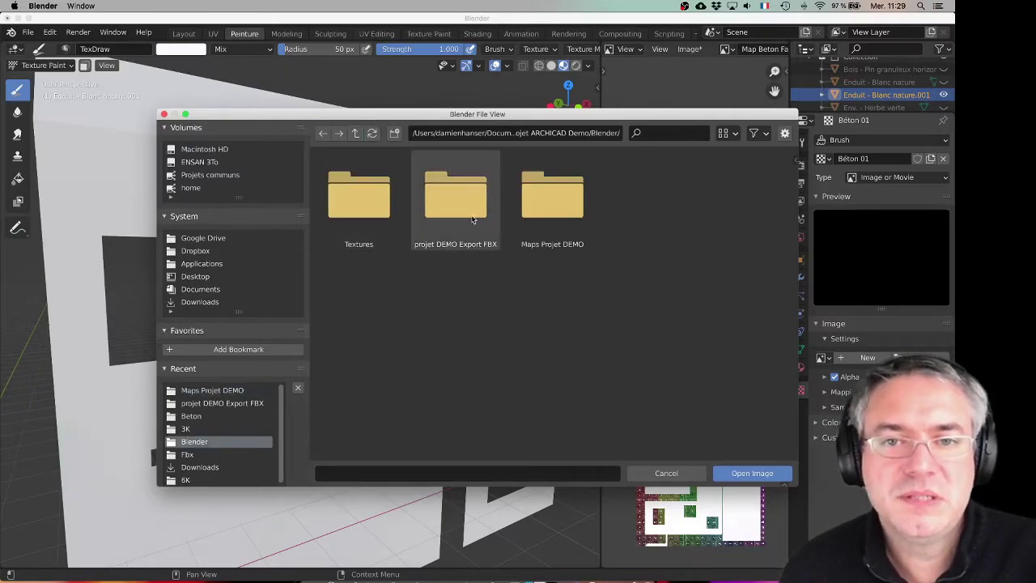
double_click(372, 207)
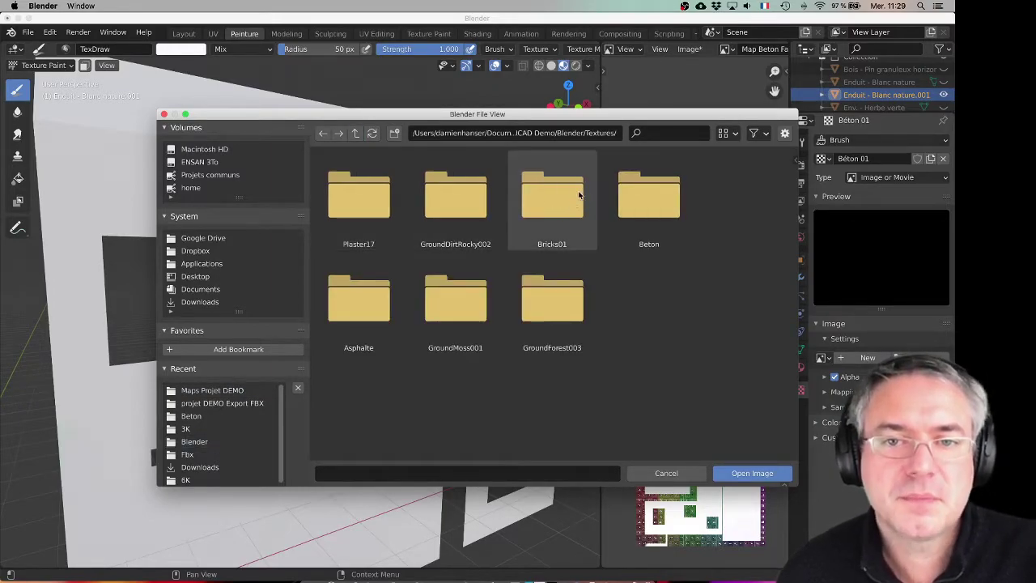
double_click(636, 198)
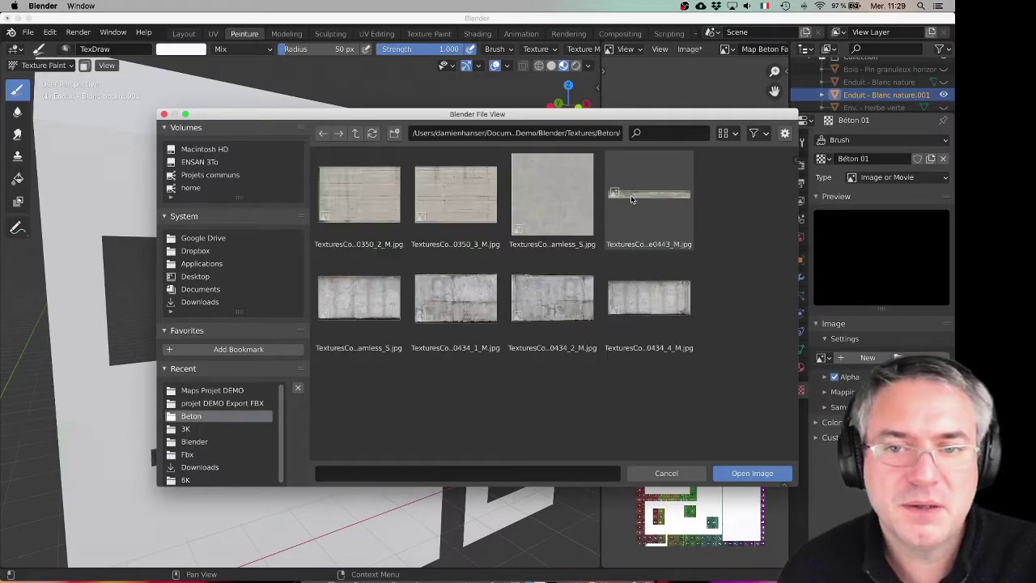
click(565, 199)
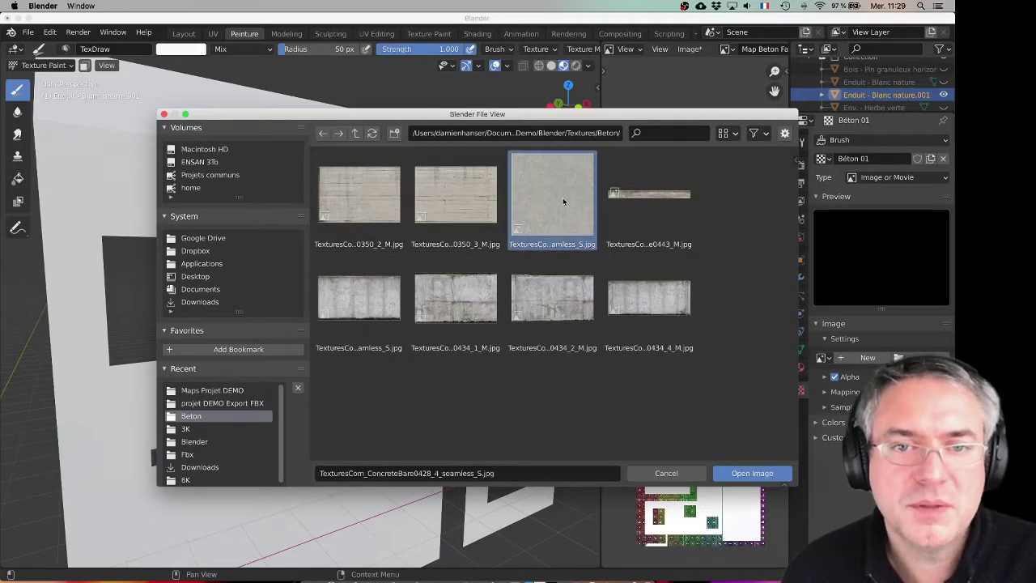
click(749, 474)
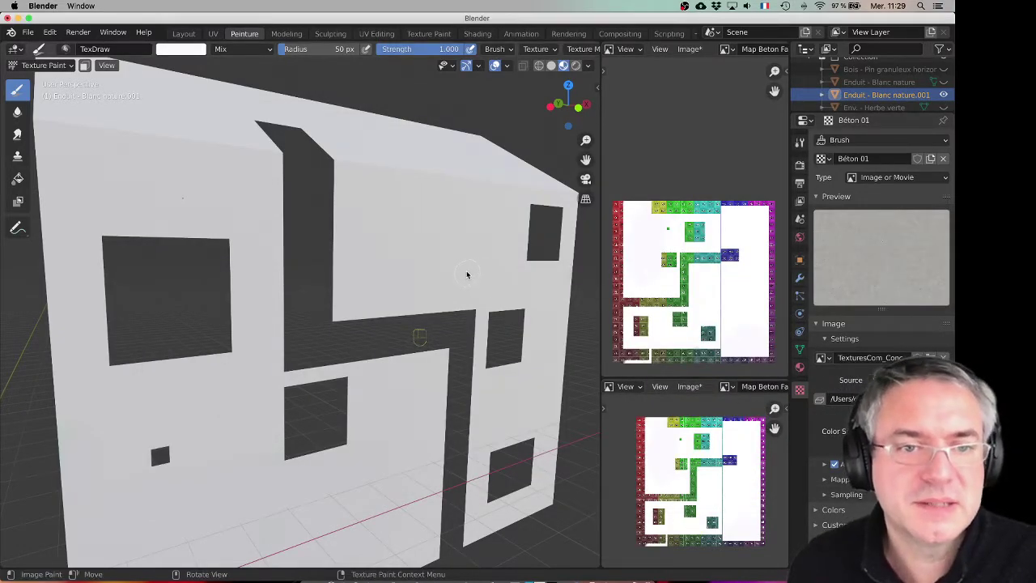
scroll(451, 274, down, 5)
scroll(449, 270, up, 4)
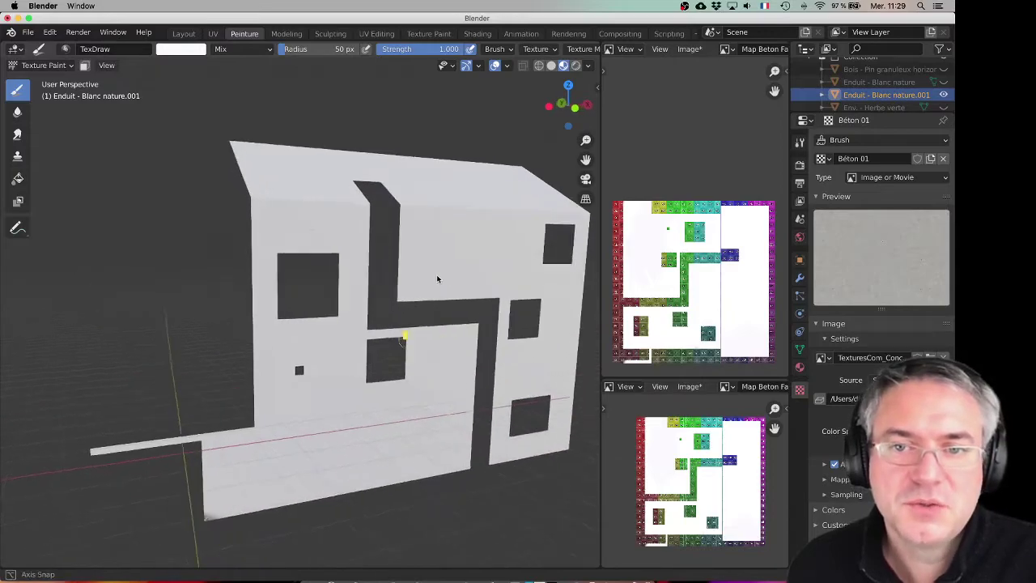
mouse_move(454, 284)
shift+middle_down()
mouse_move(407, 277)
mouse_move(450, 287)
shift+middle_up()
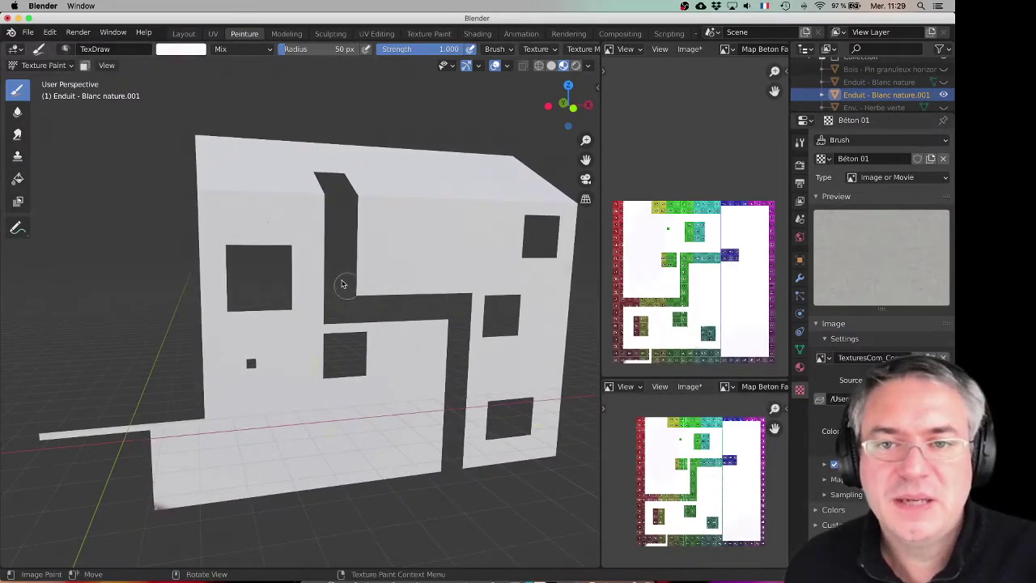
Check the brush texture's Tiled mapping and paint Béton 01 over the lower corner of the facade with the 50 px brush
click(548, 51)
mouse_move(511, 53)
mouse_move(546, 55)
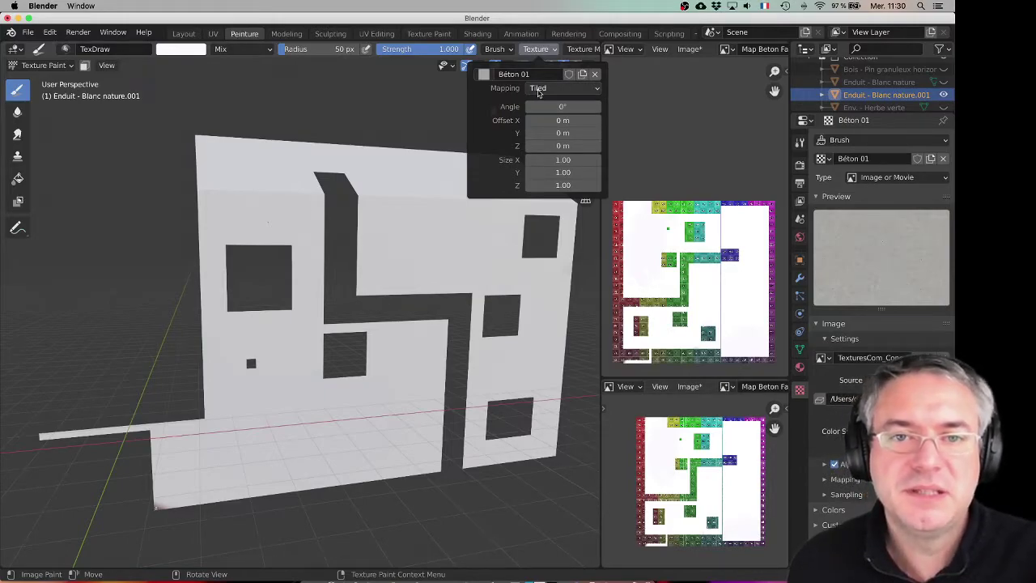
middle_drag(389, 347, 287, 276)
shift+middle_drag(212, 341, 311, 352)
mouse_move(229, 390)
mouse_down()
mouse_move(247, 366)
mouse_move(170, 405)
mouse_move(139, 392)
mouse_move(229, 381)
mouse_move(254, 392)
mouse_move(259, 422)
mouse_move(248, 393)
mouse_up()
scroll(244, 393, up, 10)
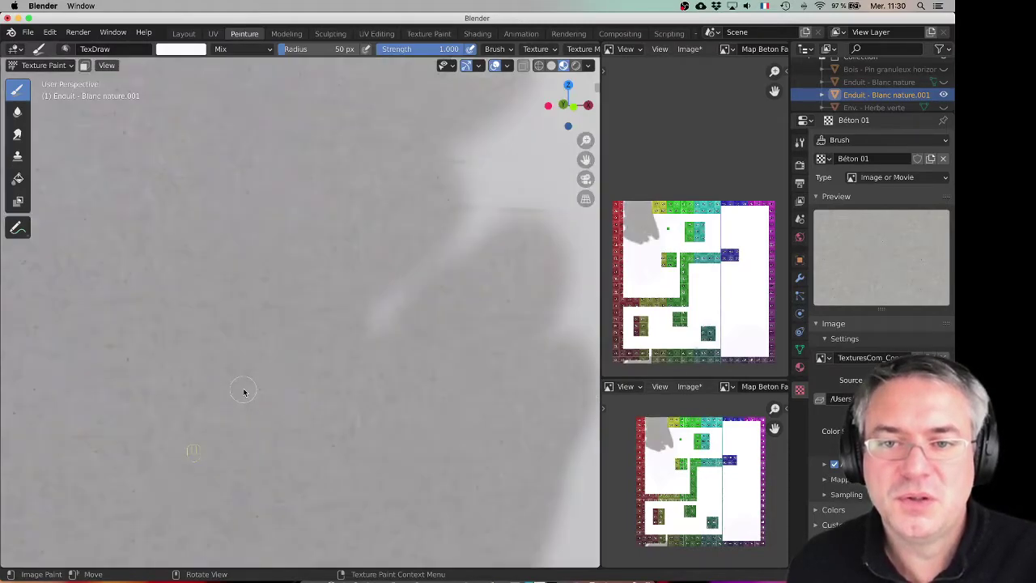
scroll(244, 392, down, 8)
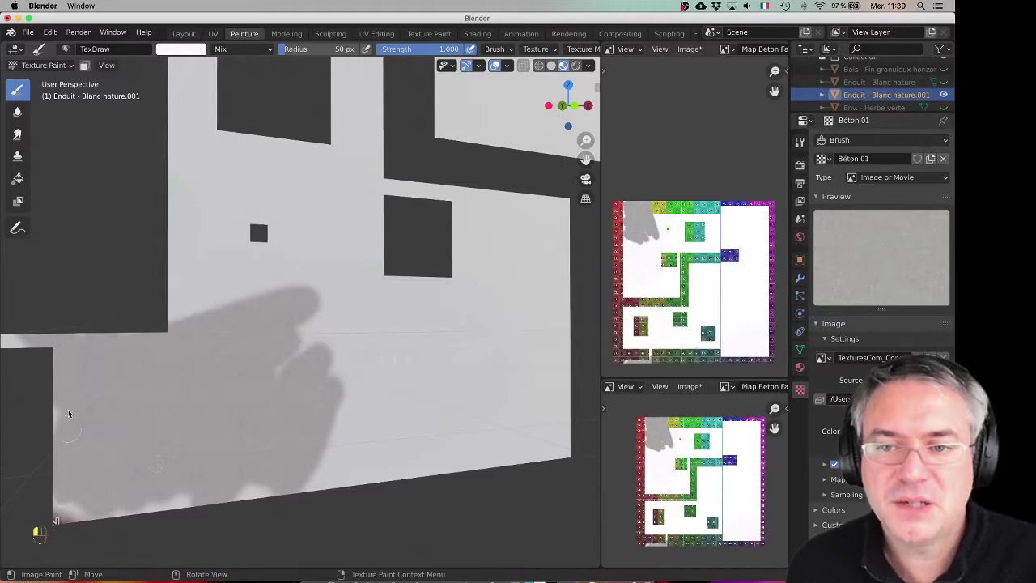
mouse_move(186, 513)
mouse_down()
mouse_move(135, 515)
mouse_move(277, 483)
mouse_up()
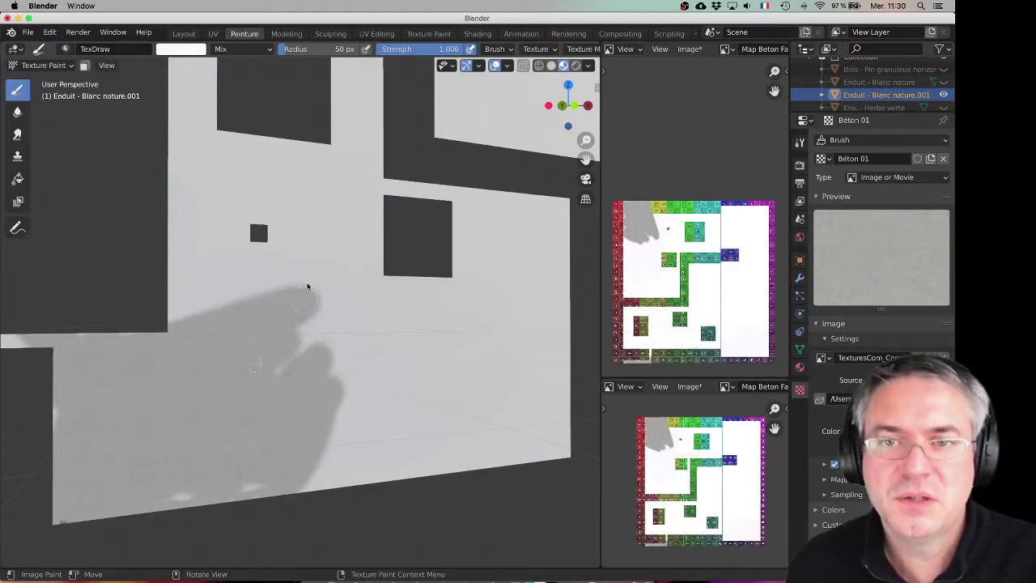
Enlarge the brush radius to 318 px and paint the concrete texture across the whole facade and roof slope
drag(303, 49, 347, 49)
scroll(294, 242, down, 8)
scroll(294, 242, up, 2)
middle_drag(349, 240, 298, 236)
mouse_move(239, 262)
mouse_down()
mouse_move(483, 280)
mouse_move(304, 279)
mouse_move(280, 297)
mouse_move(516, 299)
mouse_move(492, 268)
mouse_move(459, 272)
mouse_move(489, 132)
mouse_move(486, 156)
mouse_up()
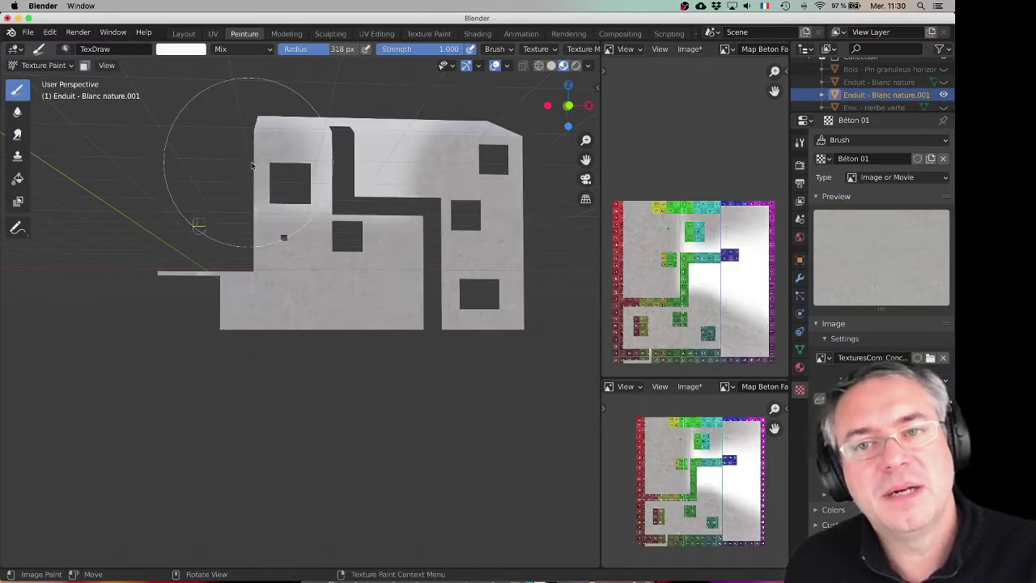
Set the brush radius to 189 px and inspect the concrete's scale on the roof slope and facade
click(307, 48)
text(189)
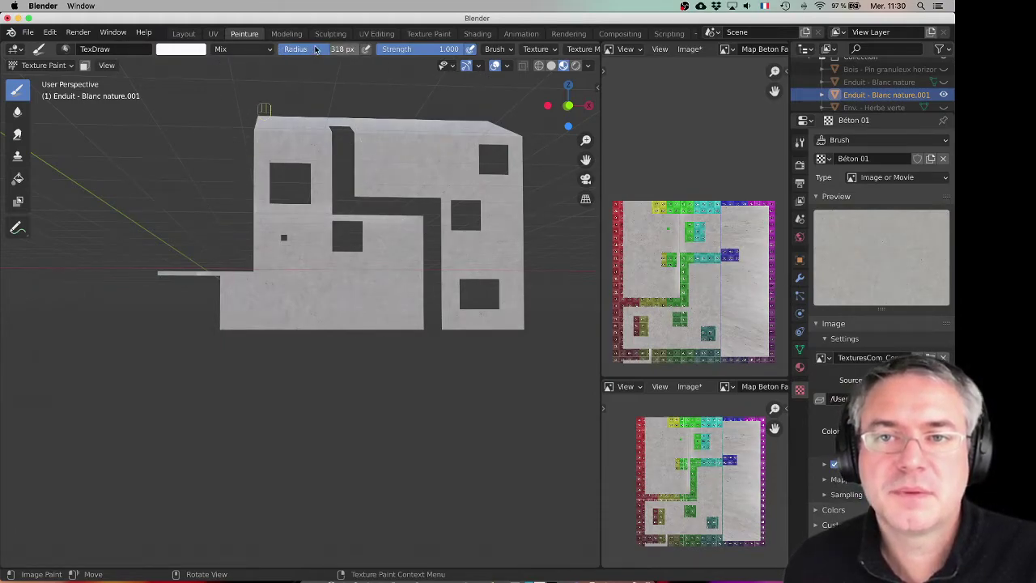
key(Return)
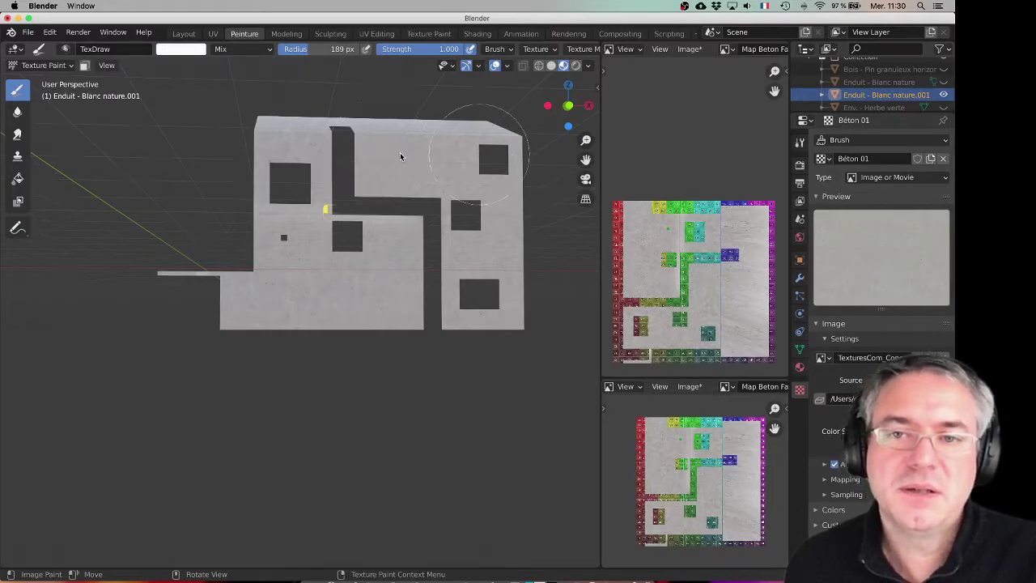
middle_drag(400, 160, 421, 166)
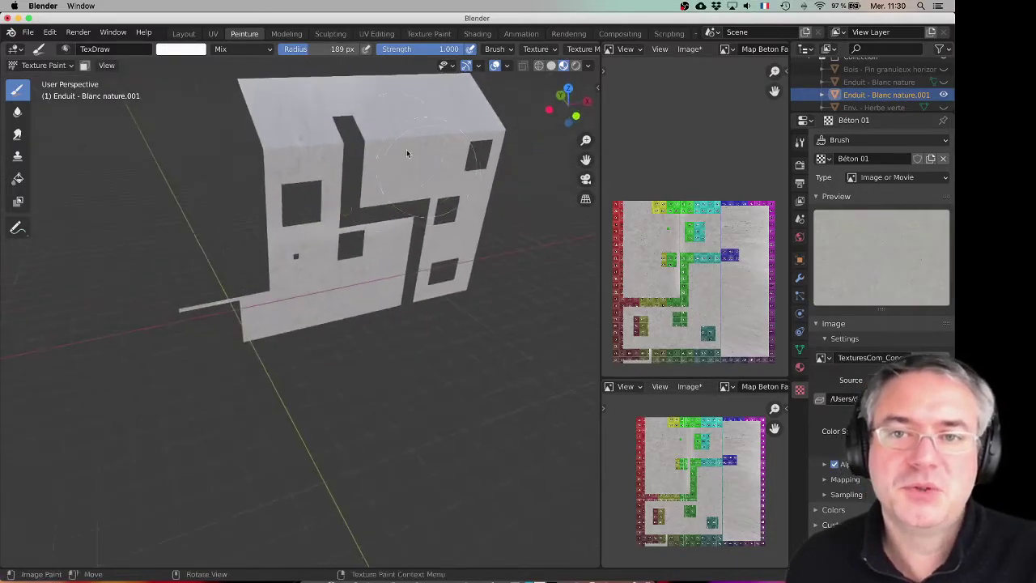
middle_drag(425, 107, 387, 154)
scroll(383, 161, up, 5)
mouse_move(348, 273)
middle_down()
mouse_move(340, 254)
mouse_move(374, 220)
mouse_move(362, 208)
mouse_move(353, 236)
middle_up()
scroll(353, 231, down, 5)
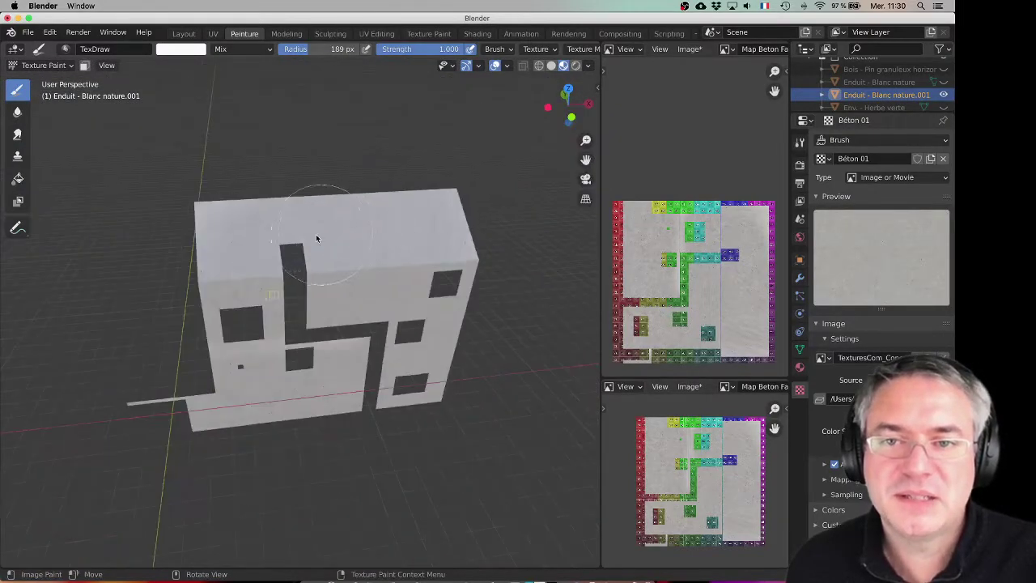
scroll(317, 234, up, 3)
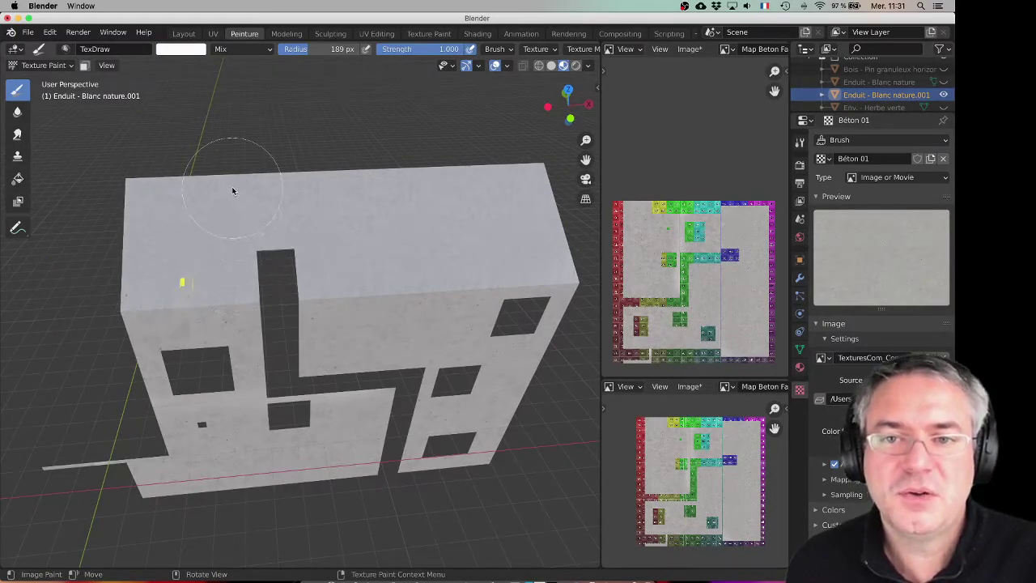
Paint another pass of Béton 01 over the facade from a closer view and check the resulting grain
middle_drag(295, 328, 307, 286)
scroll(321, 275, up, 5)
scroll(307, 284, down, 5)
scroll(307, 281, up, 5)
scroll(305, 281, down, 5)
shift+middle_drag(288, 243, 296, 287)
drag(214, 231, 322, 216)
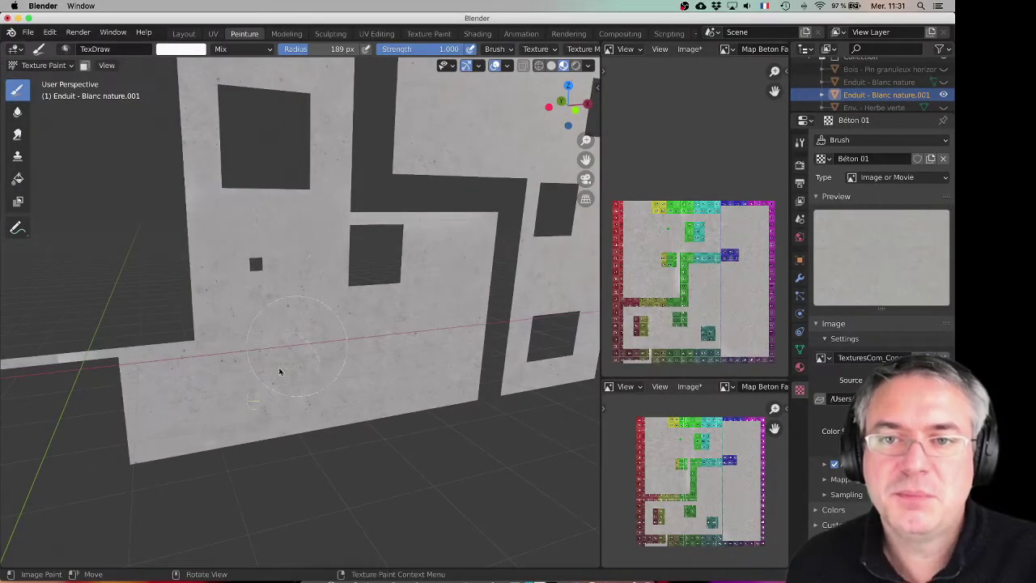
middle_drag(319, 321, 301, 319)
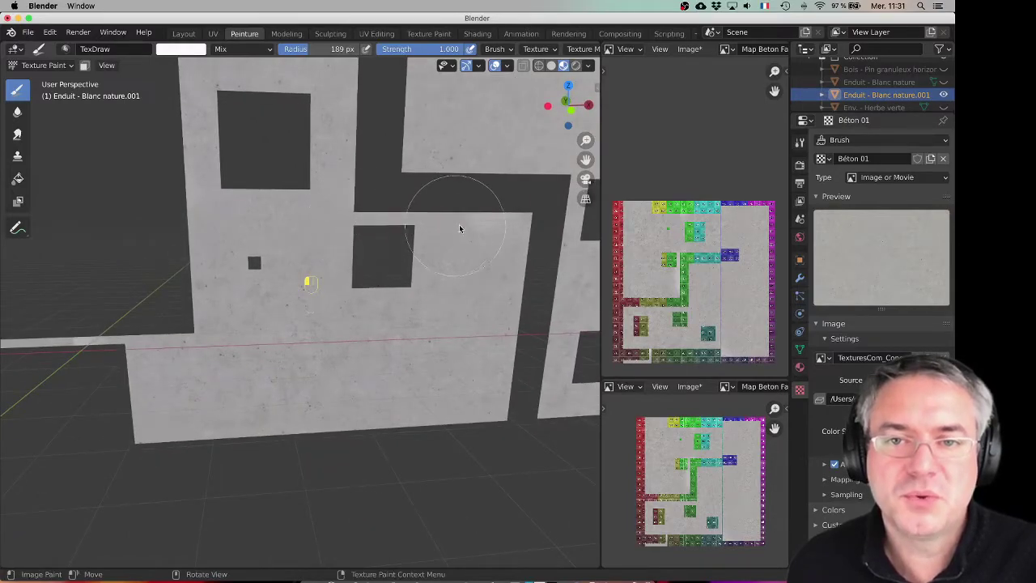
middle_drag(235, 350, 262, 313)
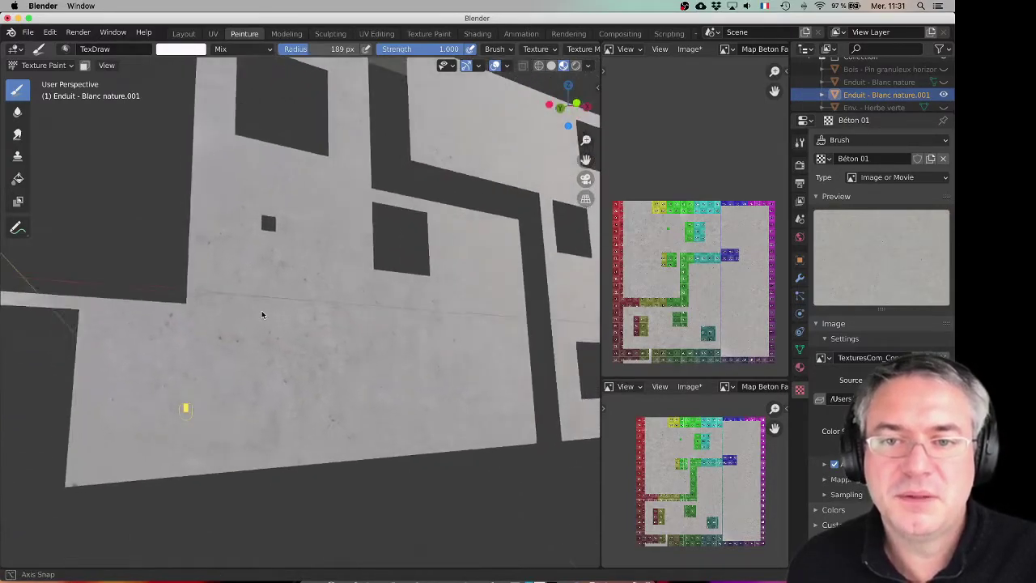
scroll(208, 347, up, 5)
scroll(208, 346, down, 6)
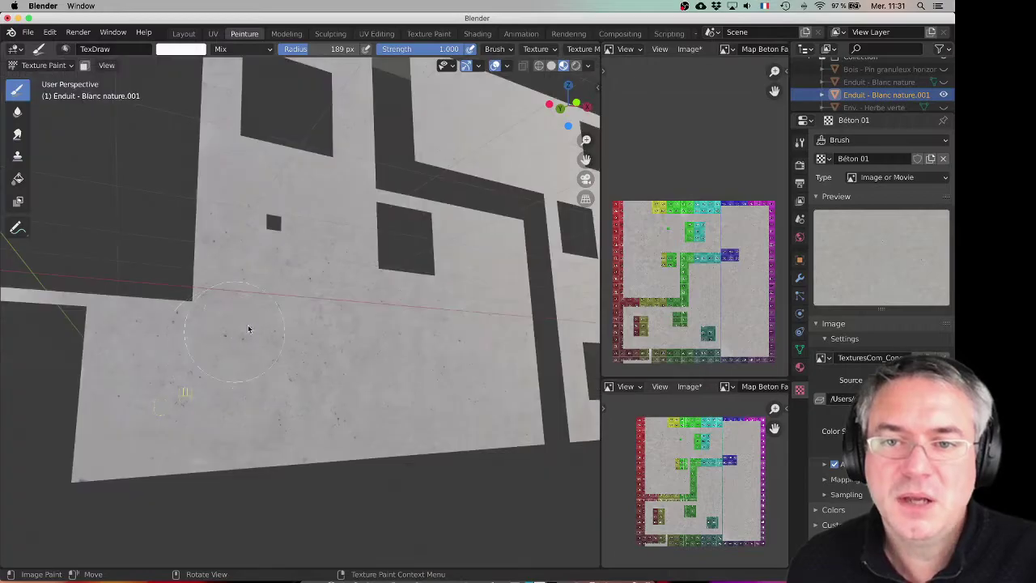
Choose the Clone brush with a 99 px radius, set its source on the lower facade and clone concrete over nearby spots
click(17, 157)
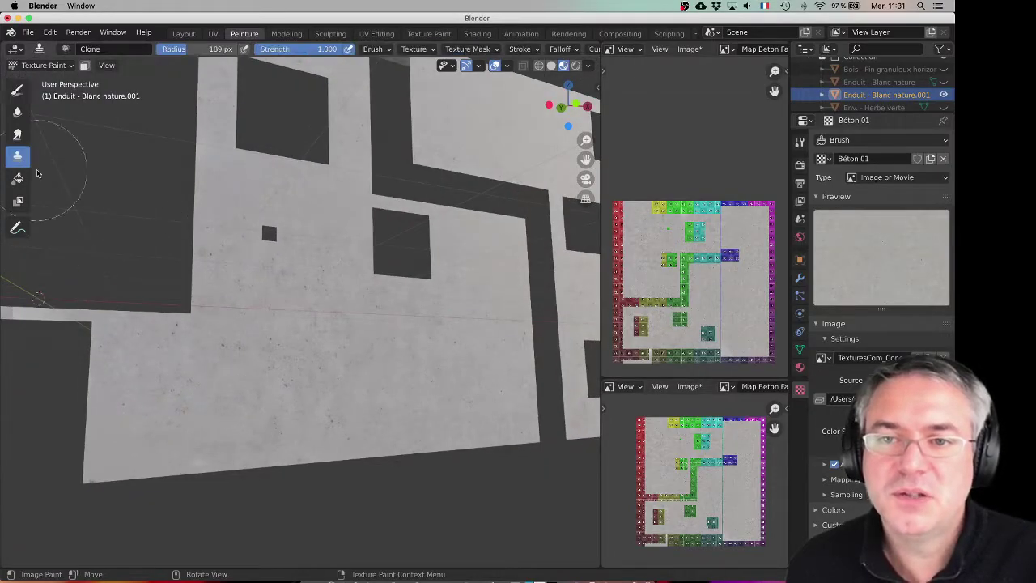
drag(181, 50, 174, 50)
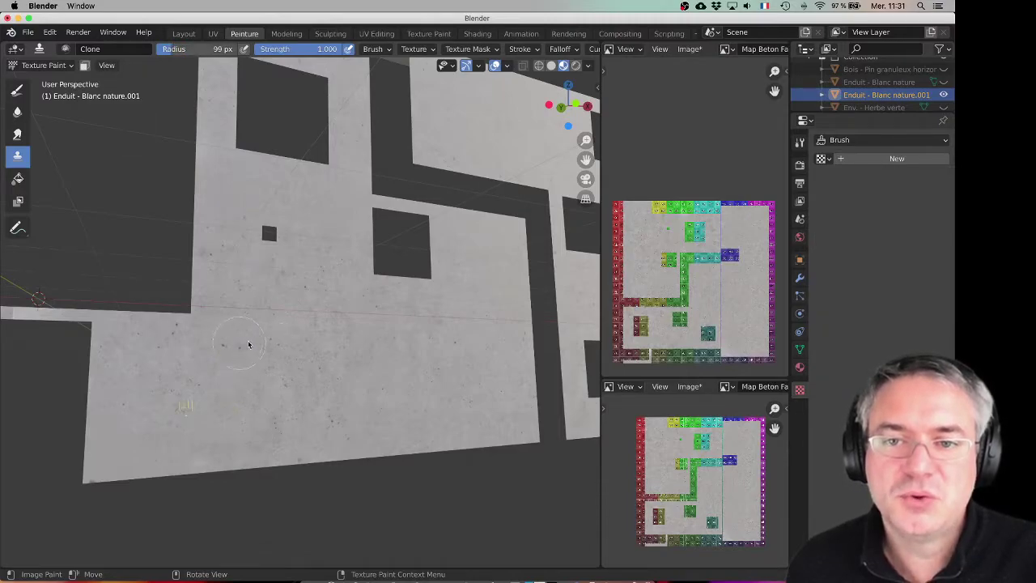
ctrl+click(372, 366)
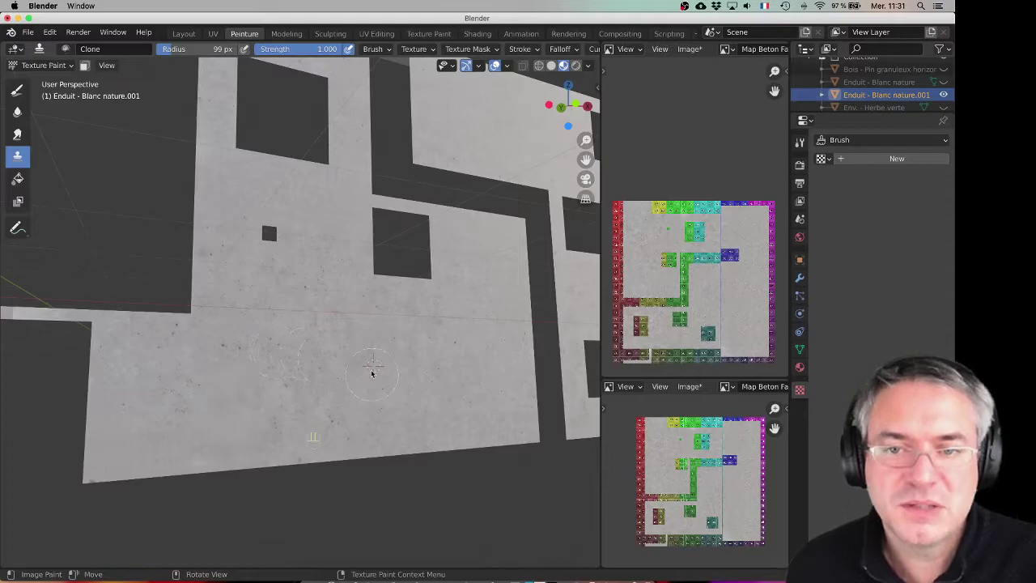
scroll(263, 356, up, 5)
scroll(271, 345, down, 5)
scroll(275, 372, up, 1)
drag(278, 435, 272, 437)
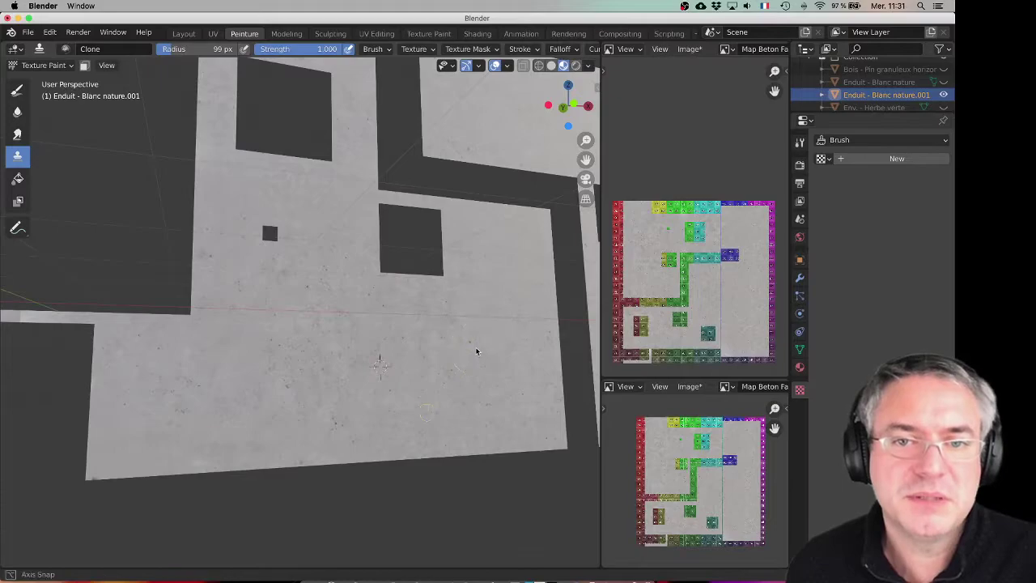
Switch back to the TexDraw brush and paint over the marks along the roof slope's lower edge
middle_drag(477, 350, 474, 365)
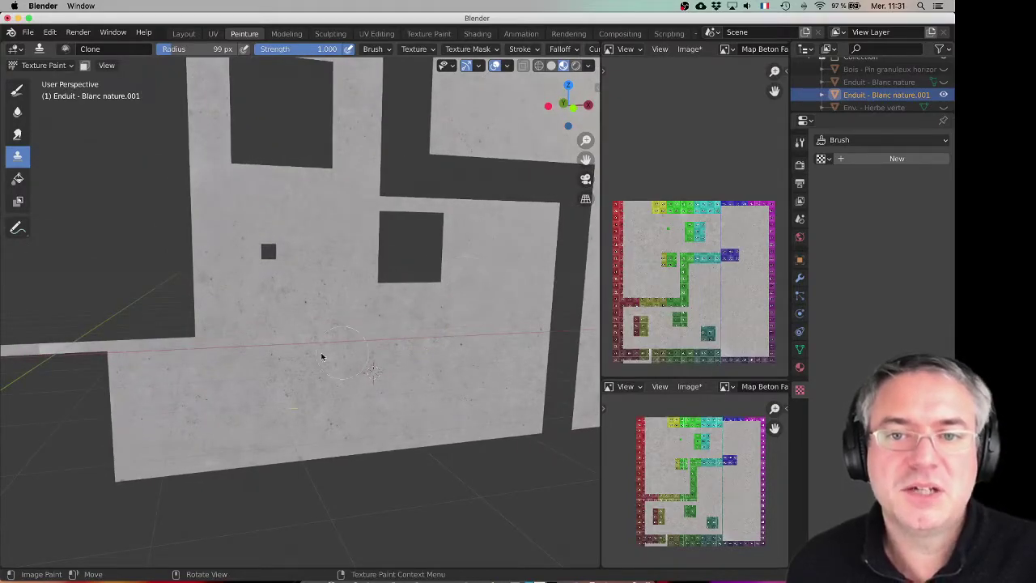
scroll(293, 353, down, 5)
middle_drag(297, 351, 226, 357)
middle_drag(225, 357, 170, 354)
scroll(388, 278, up, 4)
middle_drag(387, 284, 251, 327)
scroll(252, 328, up, 2)
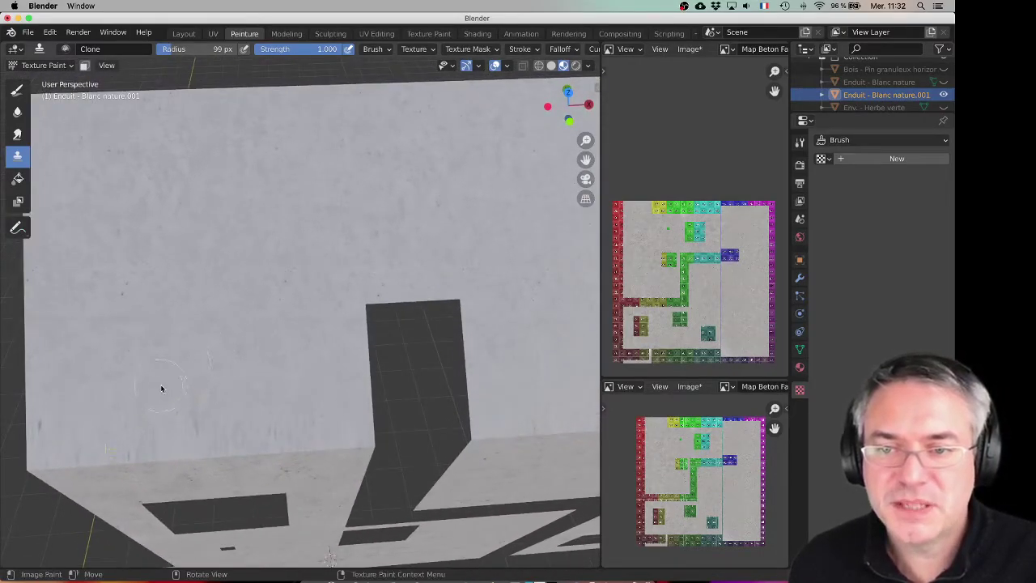
click(17, 89)
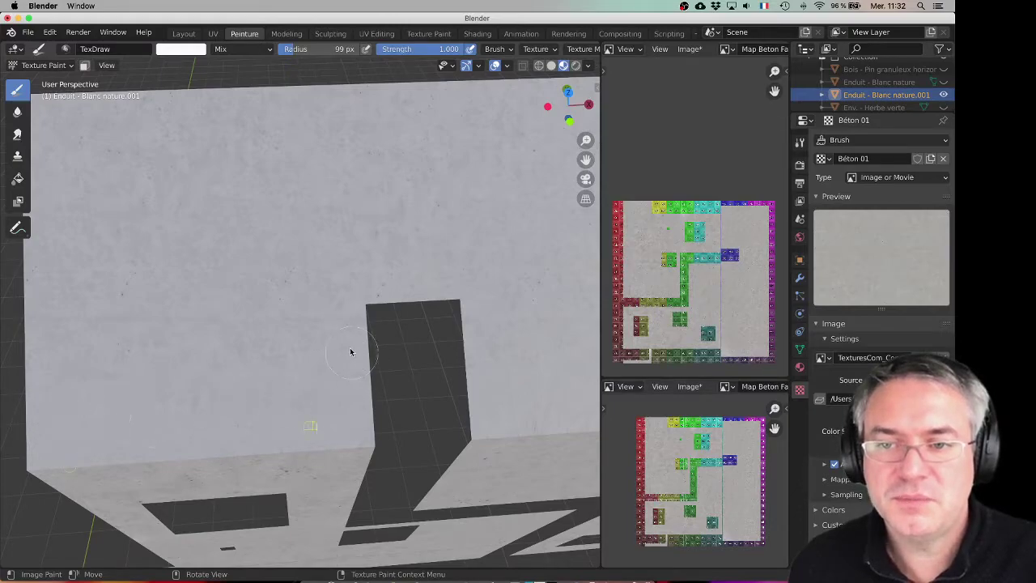
Examine the painted concrete across the roof slope, its edges and the facade from several angles
scroll(351, 354, down, 8)
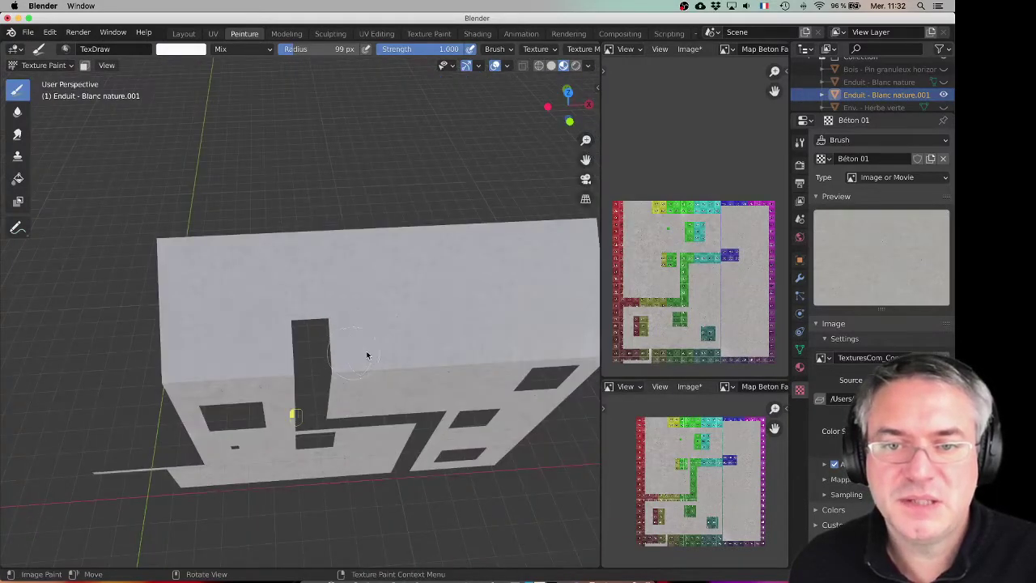
middle_drag(476, 337, 391, 345)
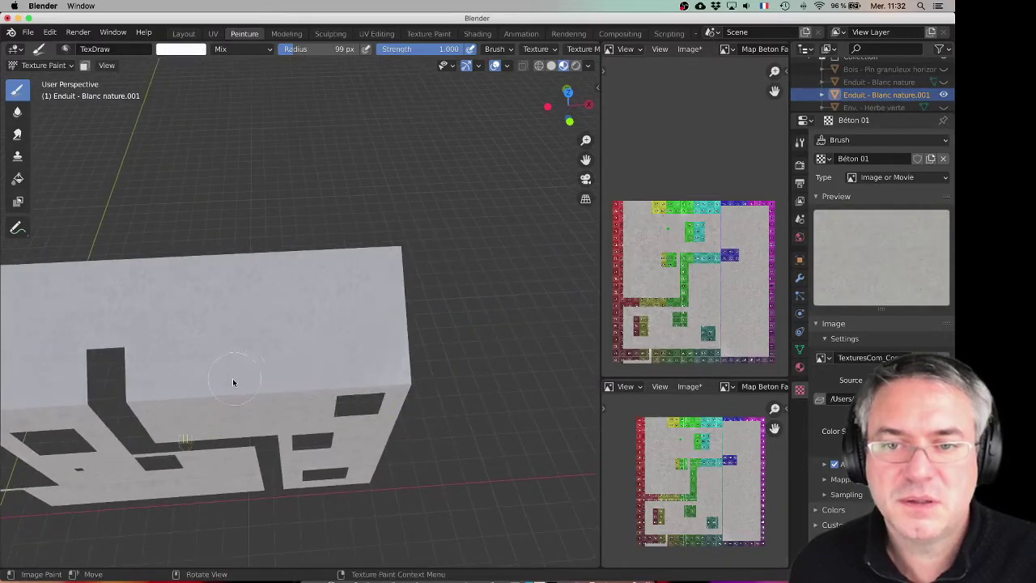
middle_drag(111, 381, 259, 292)
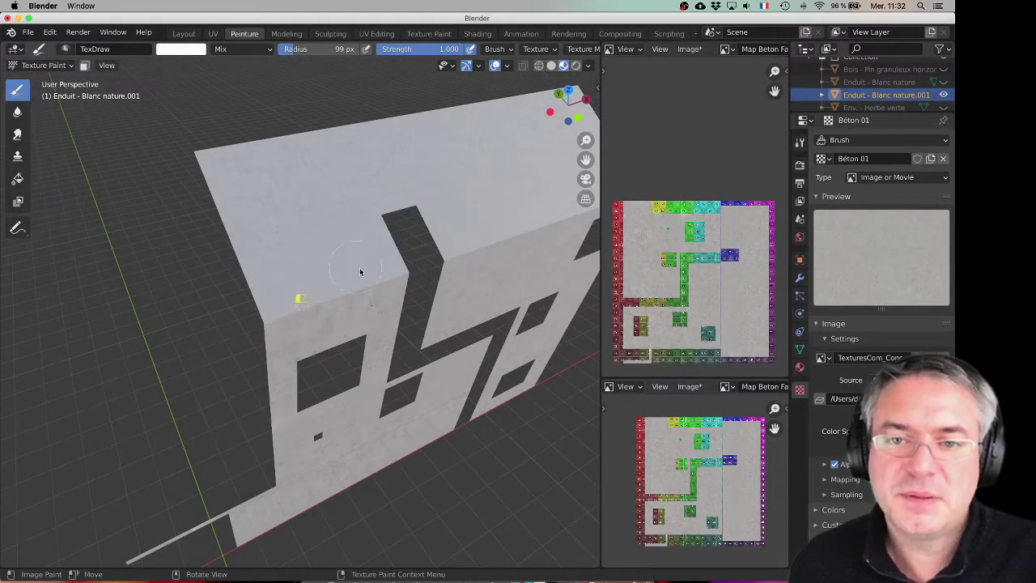
middle_drag(235, 321, 261, 334)
scroll(241, 310, up, 5)
scroll(237, 323, down, 5)
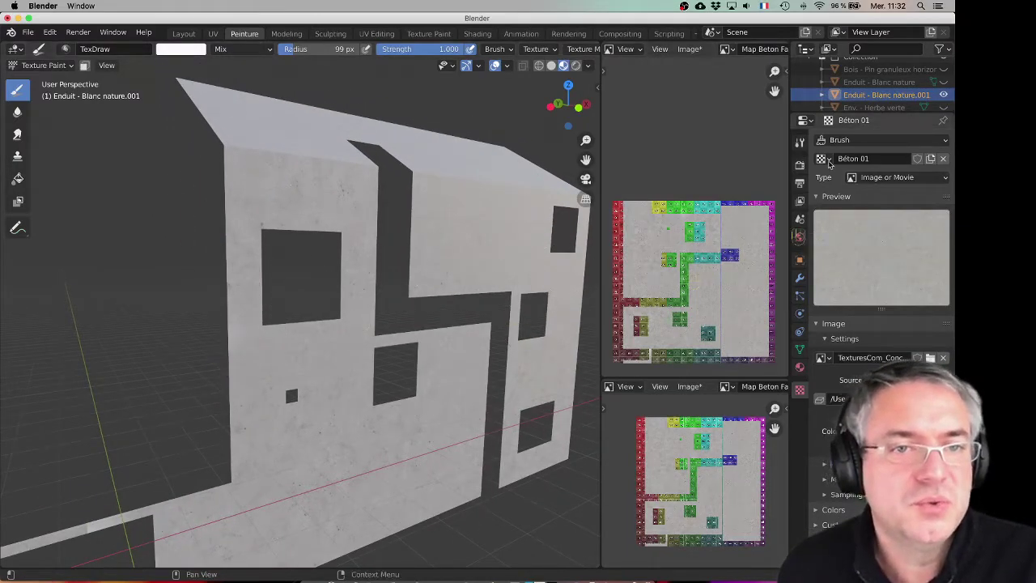
Unlink Béton 01 from the brush and create a new brush texture named Béton détails
click(943, 160)
click(868, 161)
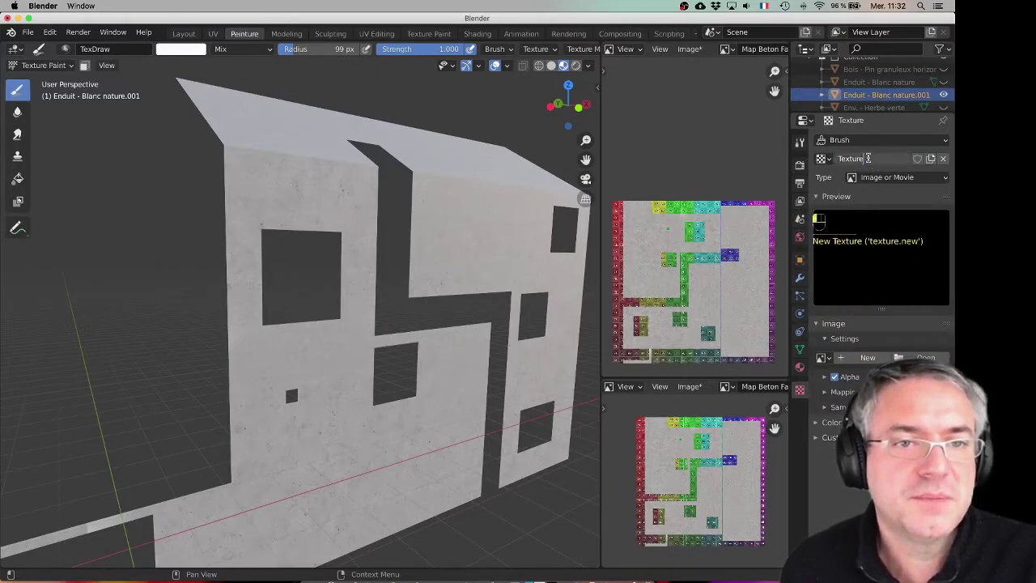
text(Be)
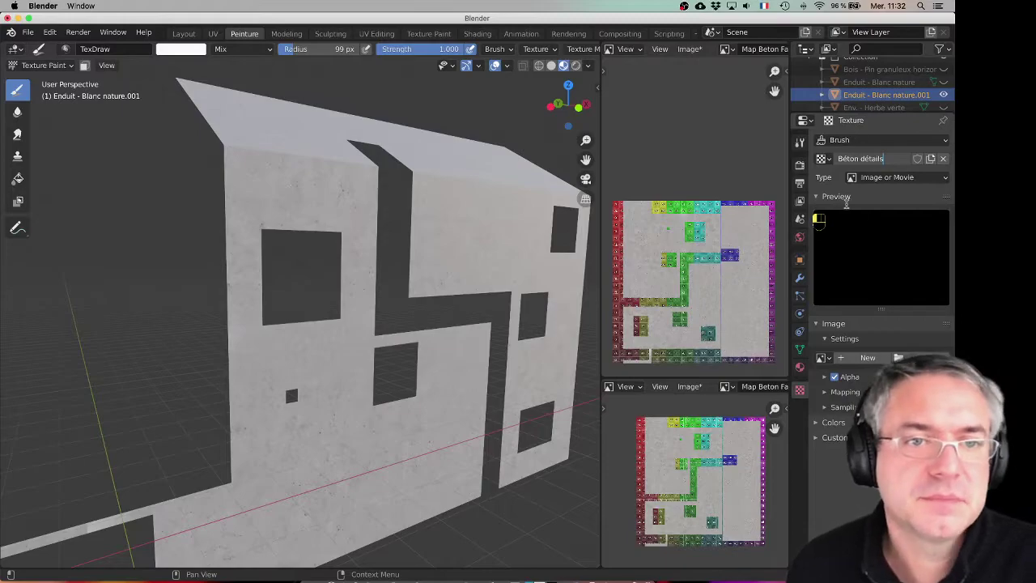
key(Return)
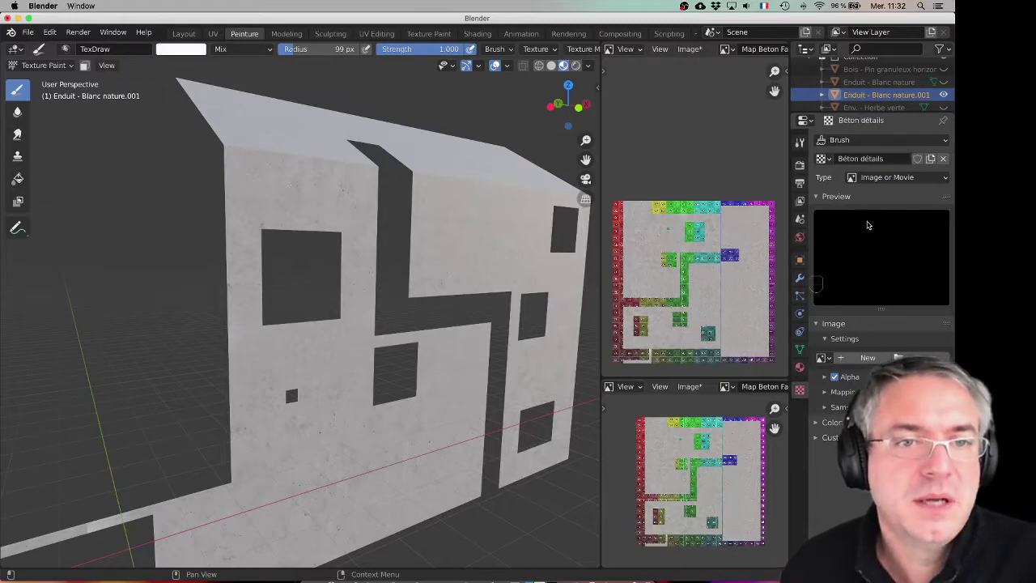
Load TexturesCom_ConcreteBare0443_M.jpg from the Textures/Beton folder into the Béton détails brush texture
click(911, 358)
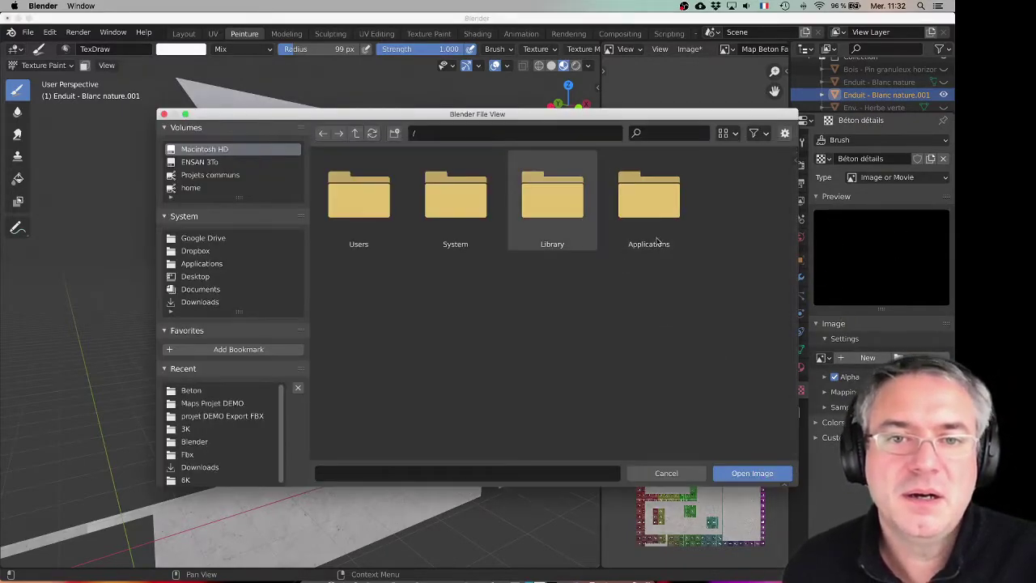
click(212, 391)
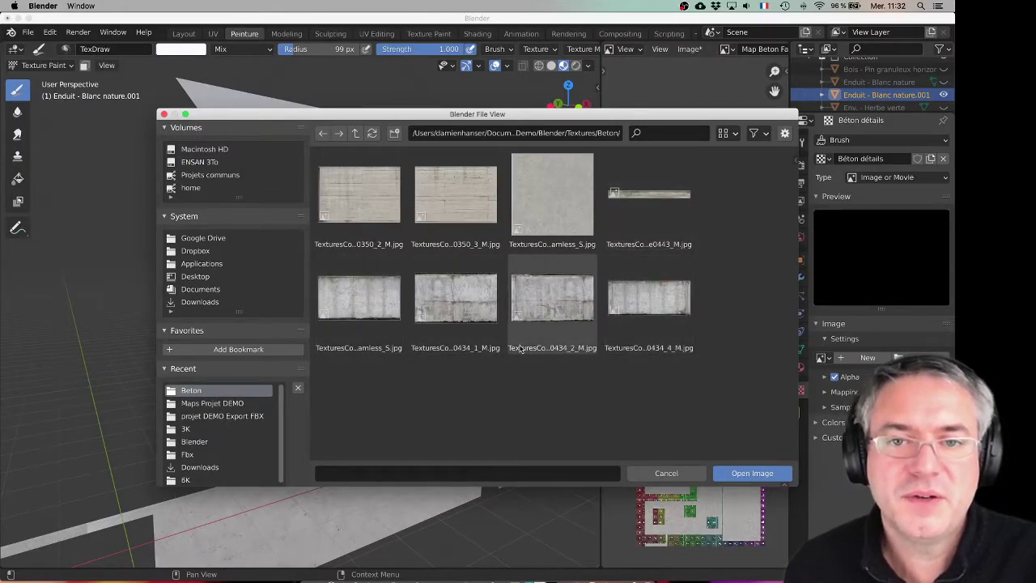
click(647, 201)
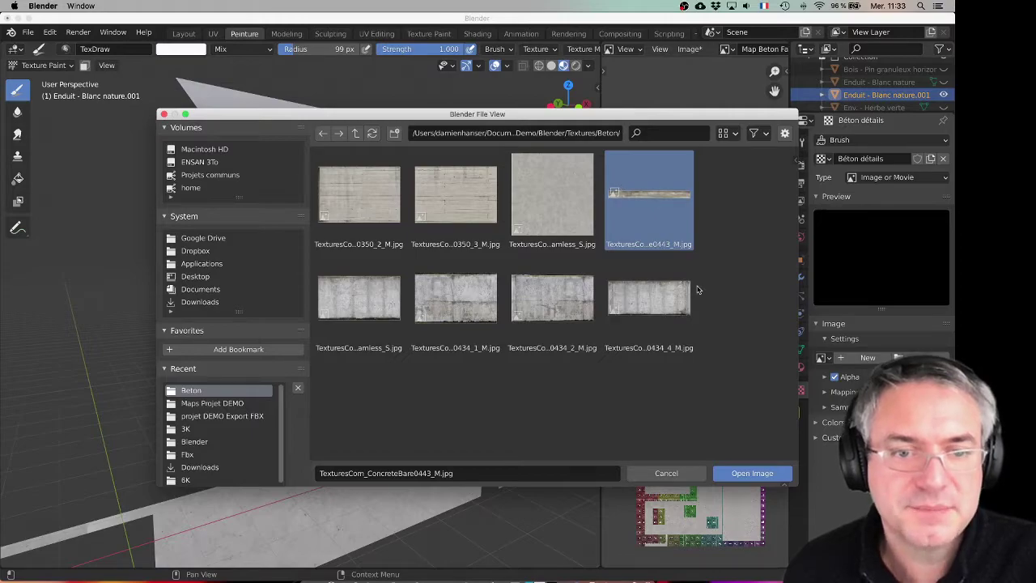
click(752, 473)
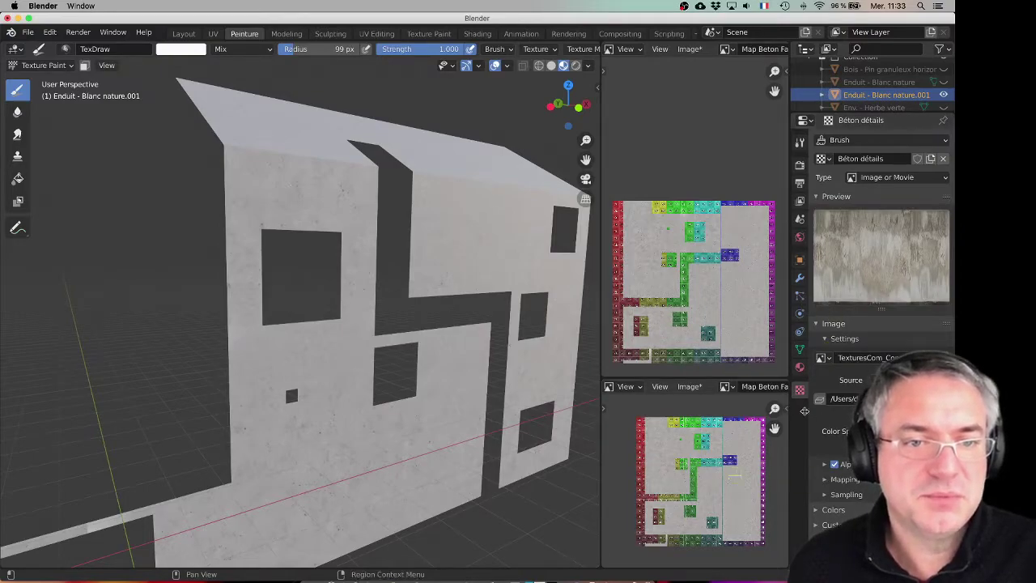
Examine the wall area beneath the facade's large upper window and bring the brush's Texture Mask setting into view
scroll(355, 371, up, 5)
scroll(347, 347, down, 5)
middle_drag(347, 347, 377, 342)
scroll(293, 324, up, 3)
scroll(251, 328, down, 3)
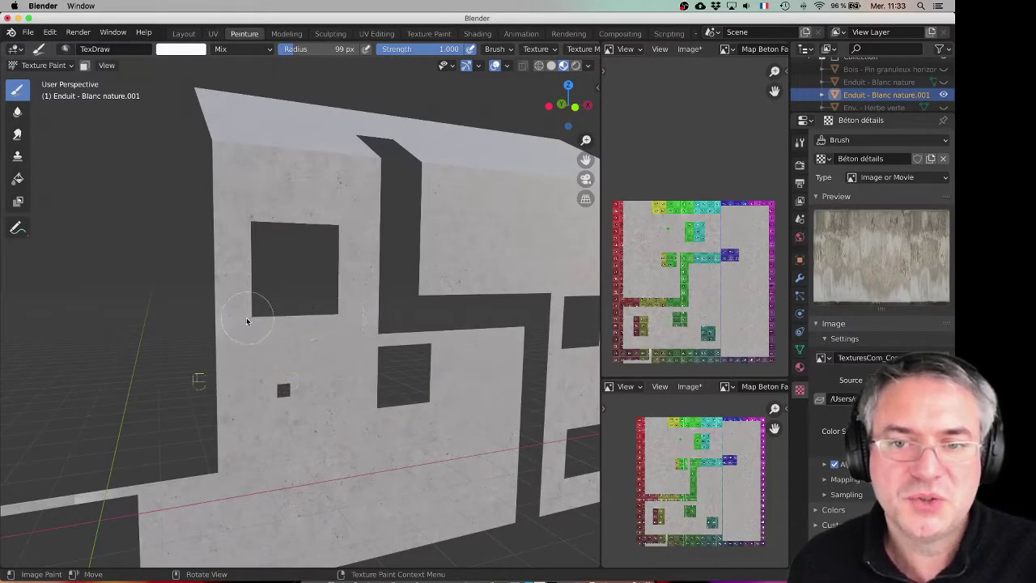
scroll(259, 317, up, 4)
shift+middle_drag(238, 340, 214, 331)
scroll(243, 377, down, 5)
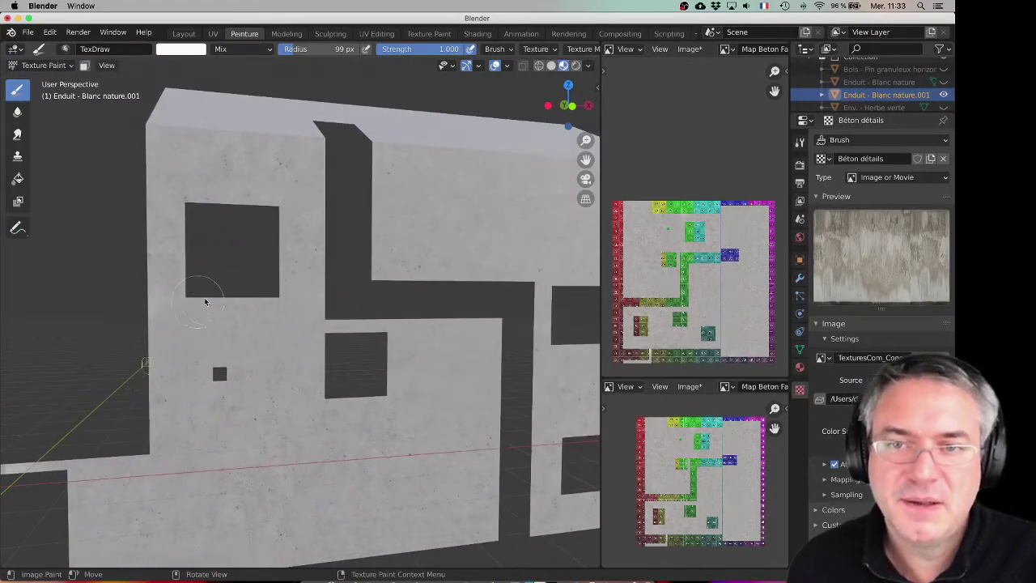
scroll(340, 51, down, 3)
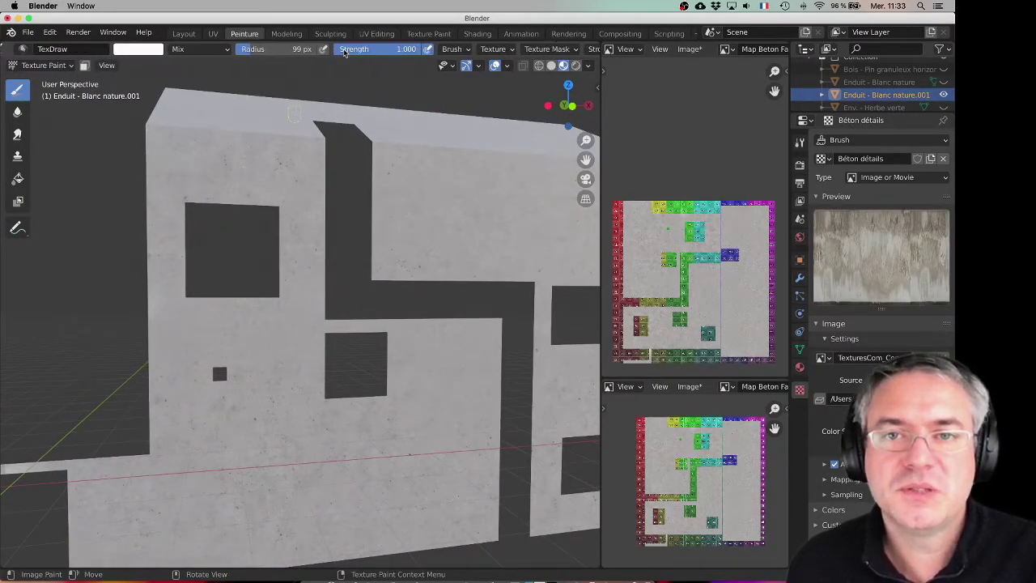
Try a Béton détails brush stroke on the wall beneath the facade's large upper window, and undo it
click(441, 50)
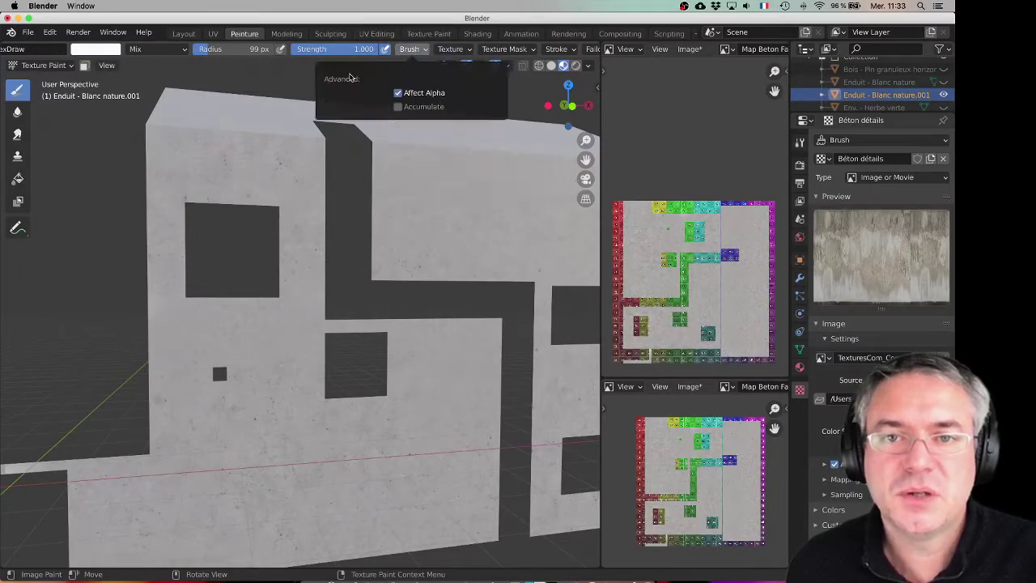
drag(191, 315, 249, 315)
scroll(213, 292, up, 9)
middle_drag(188, 314, 195, 318)
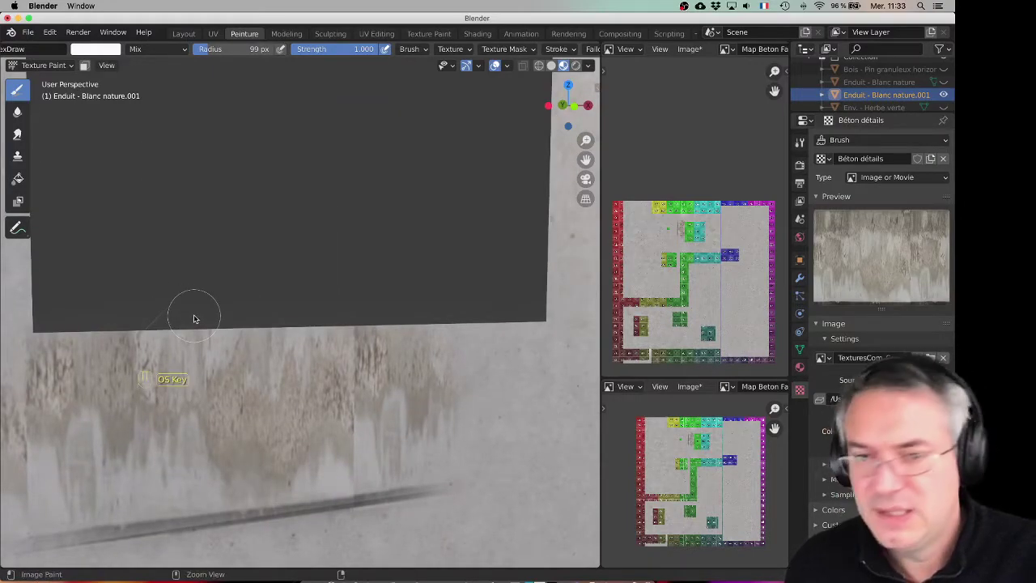
key(super+z)
scroll(263, 328, down, 6)
middle_drag(259, 332, 259, 337)
mouse_move(314, 207)
middle_down()
mouse_move(305, 241)
mouse_move(289, 232)
middle_up()
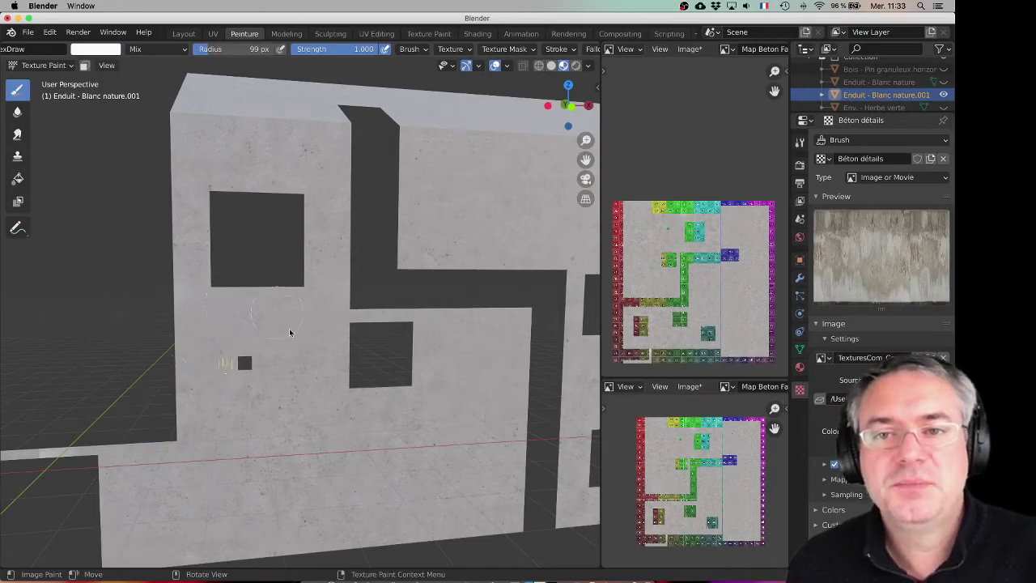
middle_drag(258, 342, 258, 345)
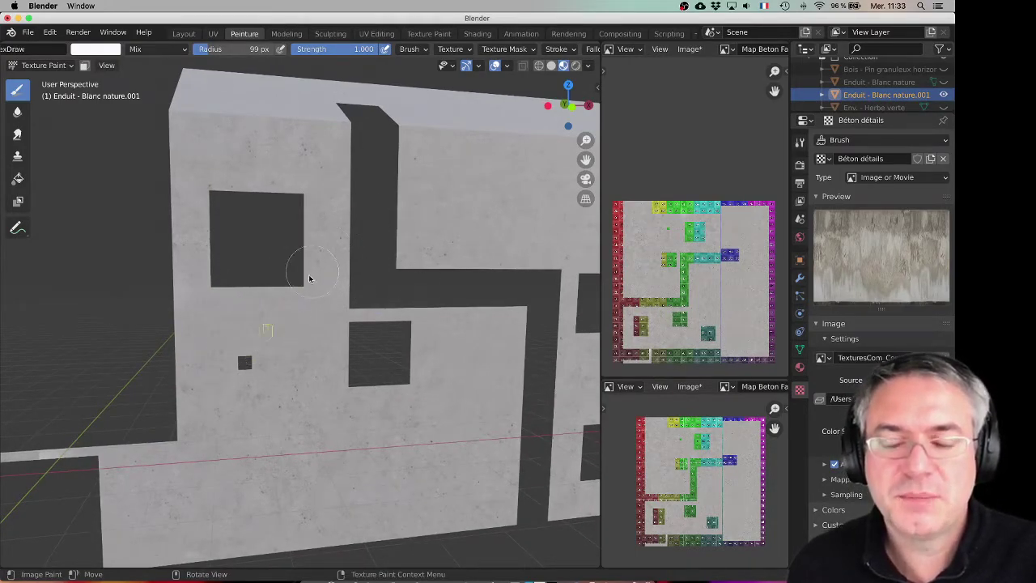
Widen the 3D viewport and look through the brush's Texture, Cursor, Stroke and Texture Mask settings
drag(599, 313, 694, 315)
middle_drag(446, 300, 380, 283)
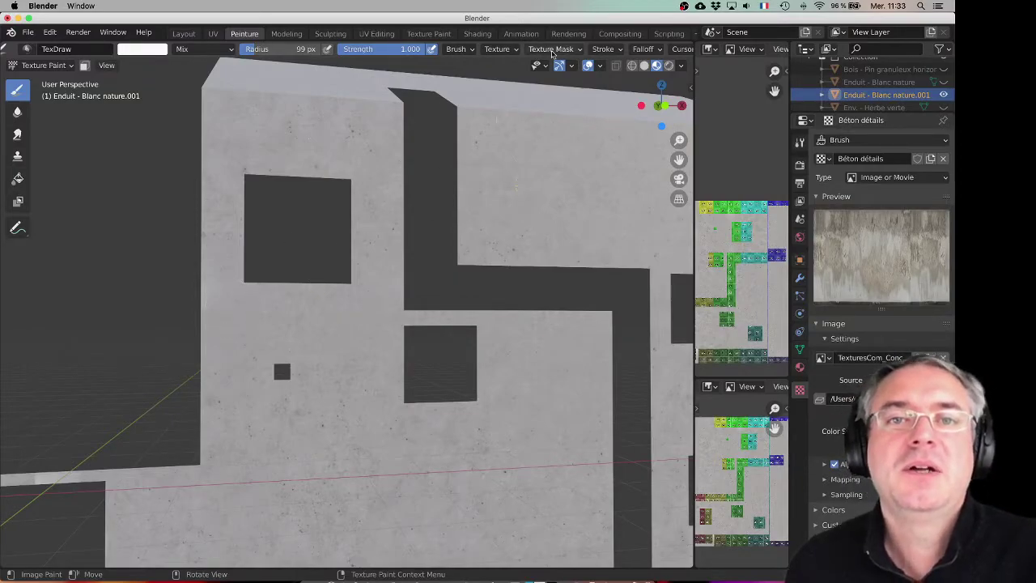
click(498, 49)
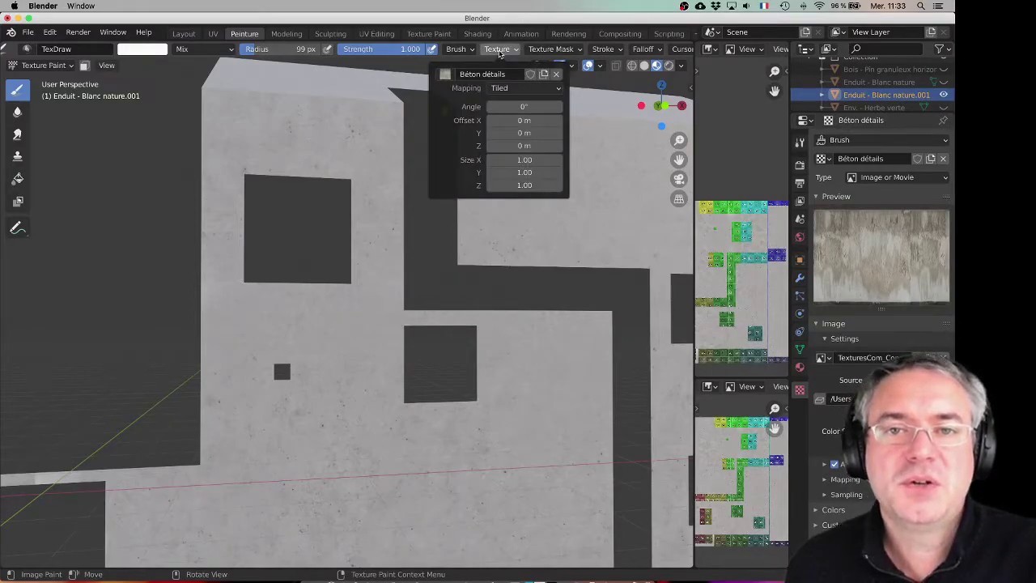
scroll(610, 35, down, 1)
scroll(602, 50, down, 3)
scroll(599, 50, down, 5)
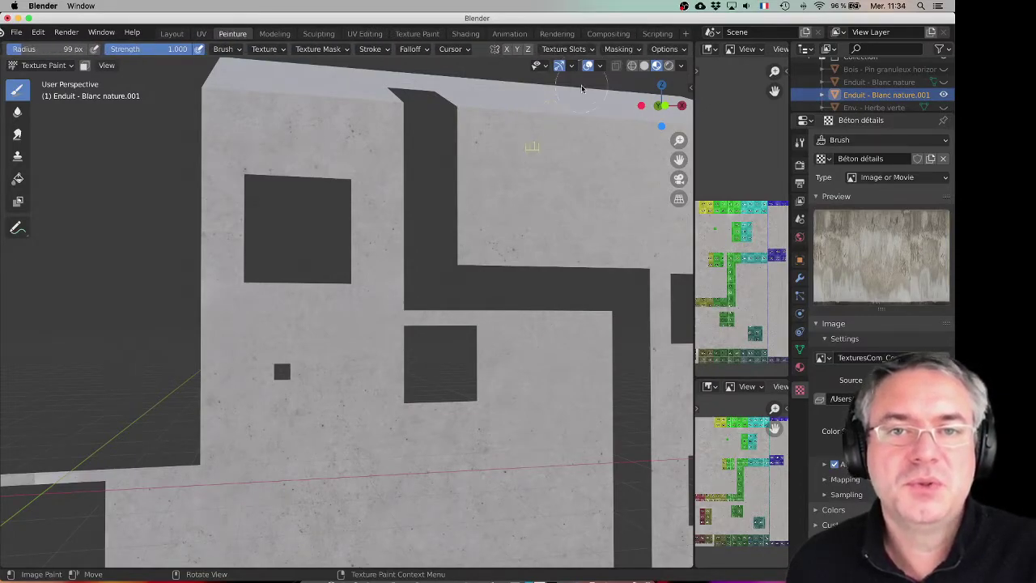
click(581, 50)
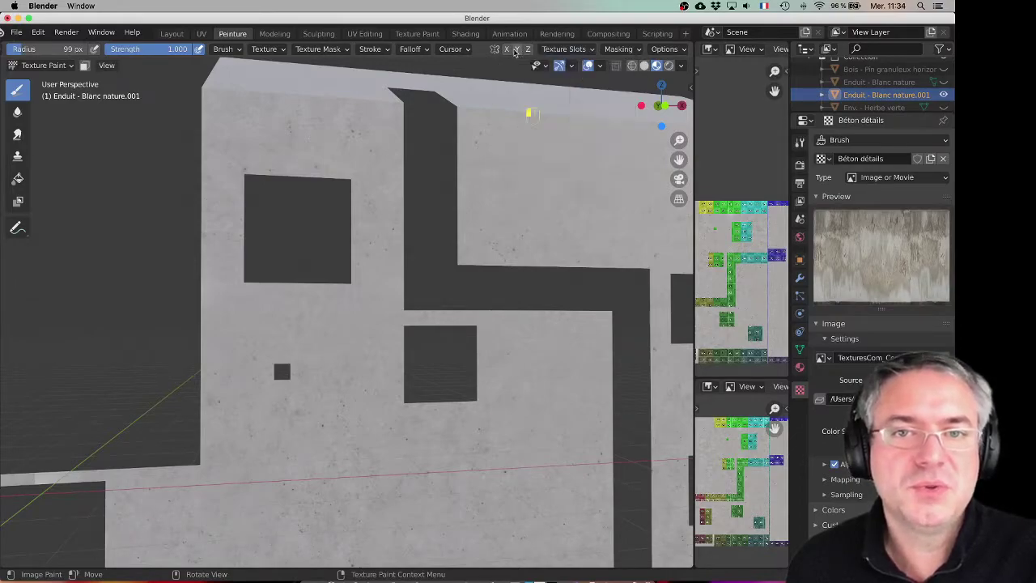
click(455, 49)
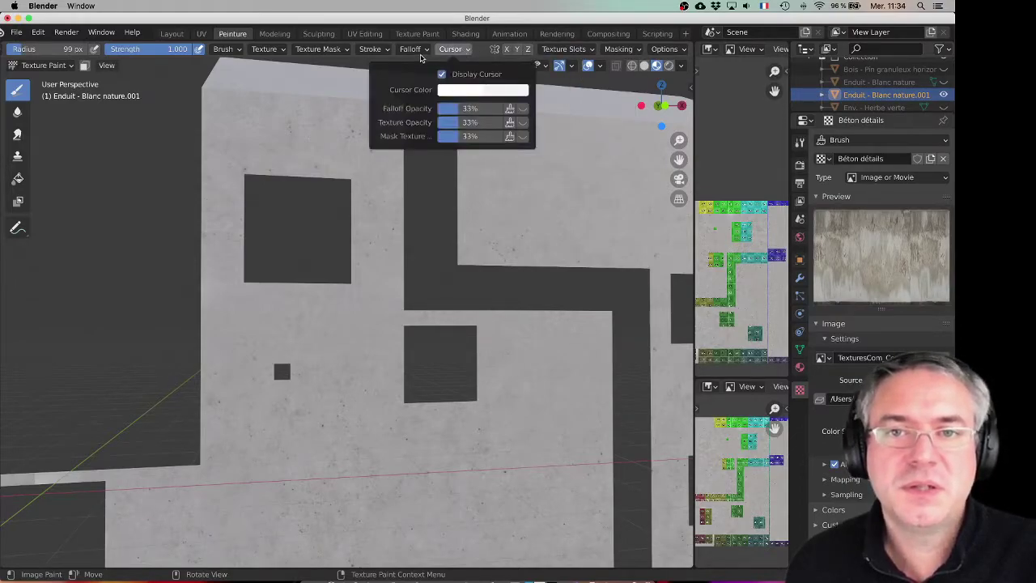
click(370, 50)
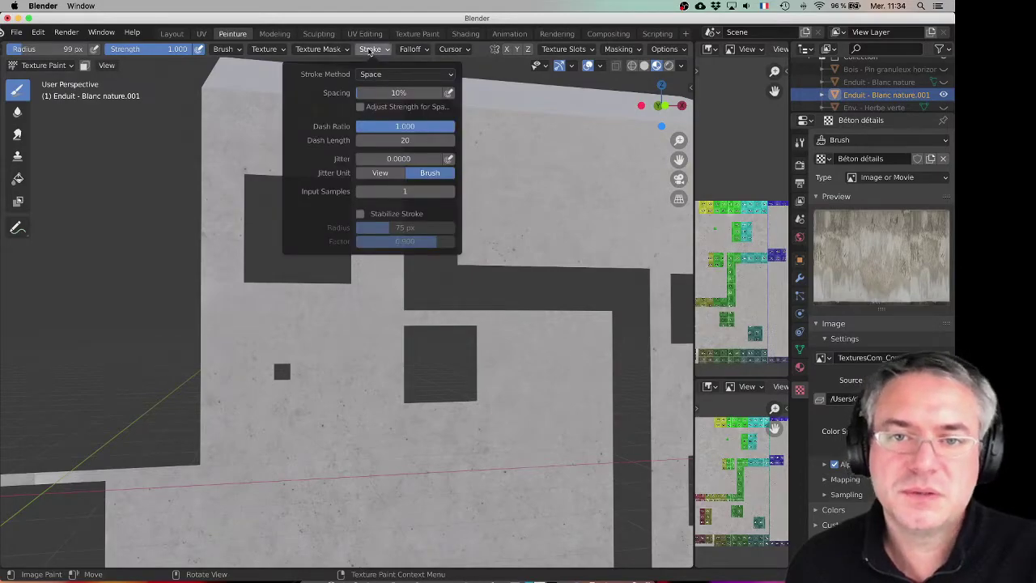
mouse_move(339, 52)
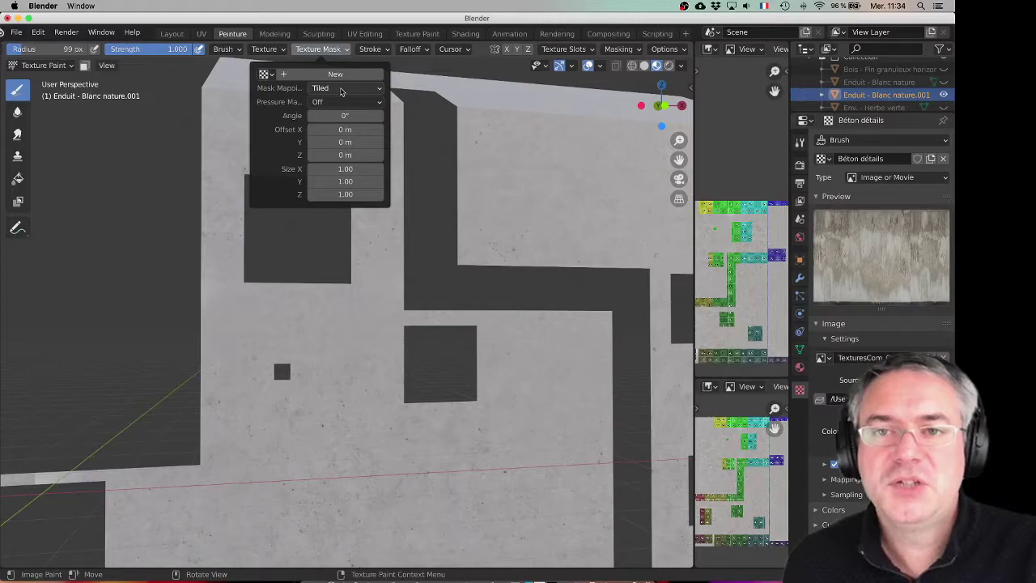
mouse_move(265, 50)
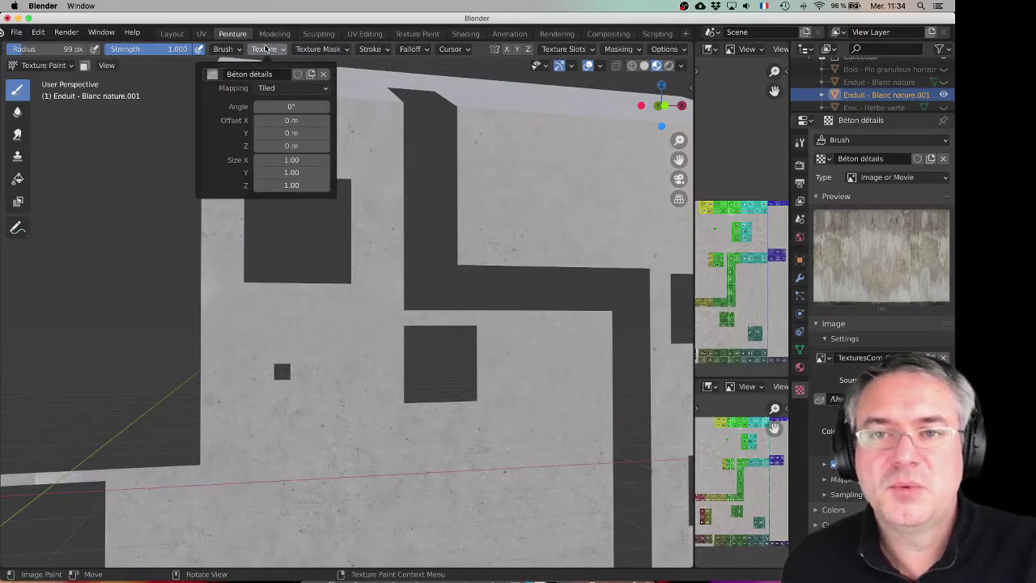
Set the mapping of the Béton détails brush texture to Stencil and bring the whole facade into view
click(292, 87)
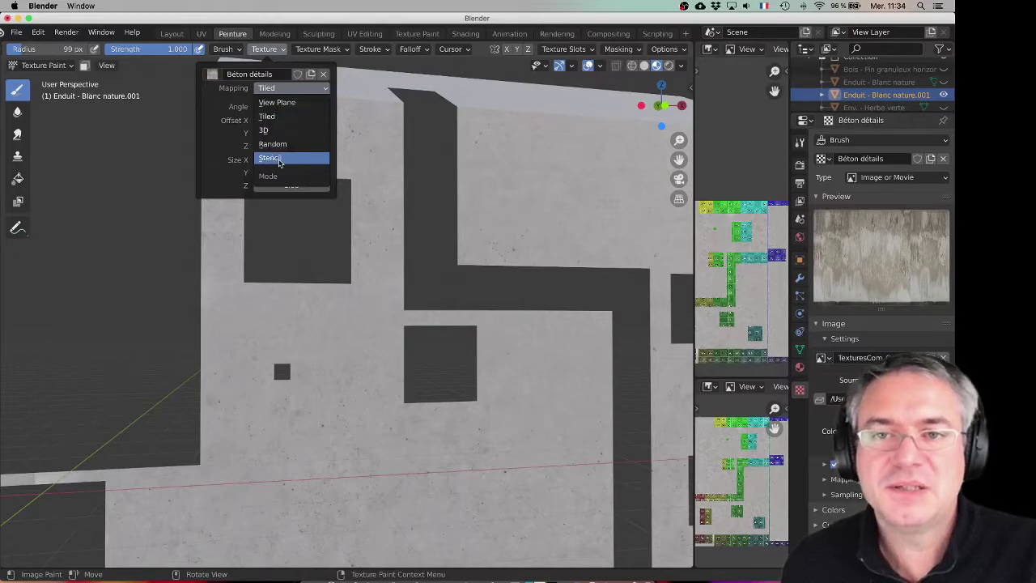
click(279, 160)
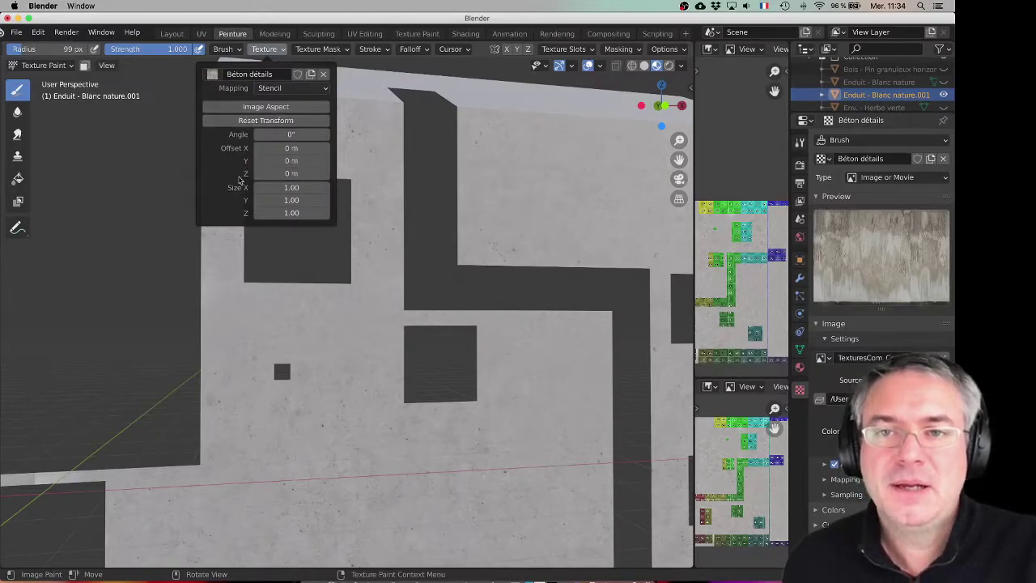
scroll(130, 381, down, 5)
middle_drag(116, 378, 157, 389)
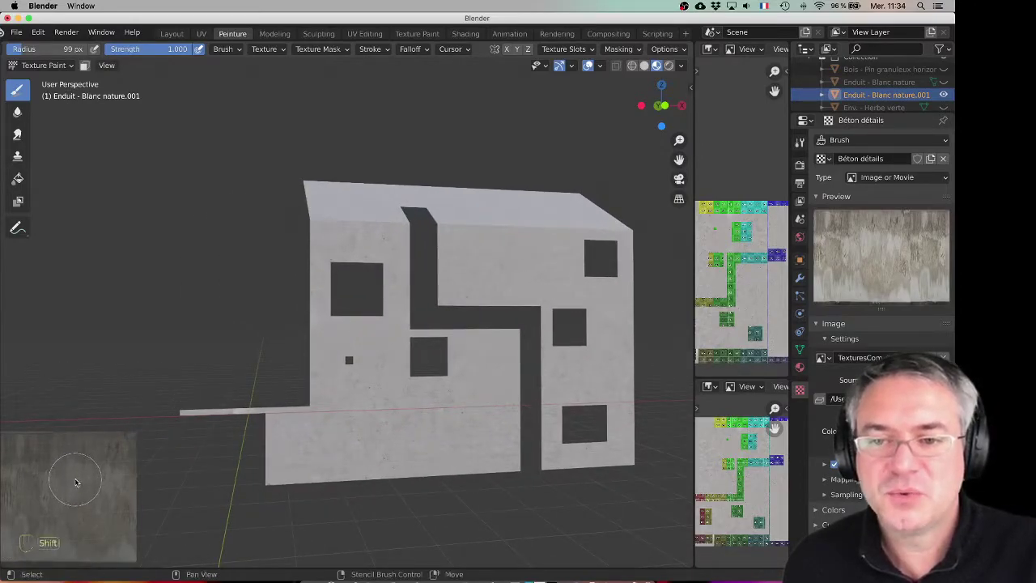
Try enlarging and rotating the Béton détails stencil overlay beside the model, and undo the last change
key(shift)
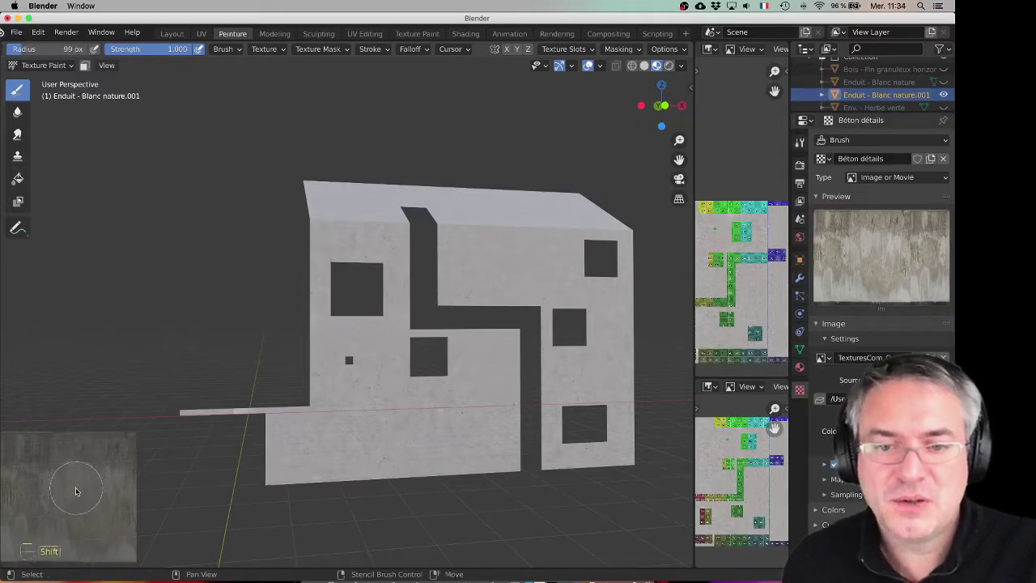
mouse_move(81, 485)
shift+right_down()
mouse_move(127, 461)
mouse_move(83, 488)
shift+right_up()
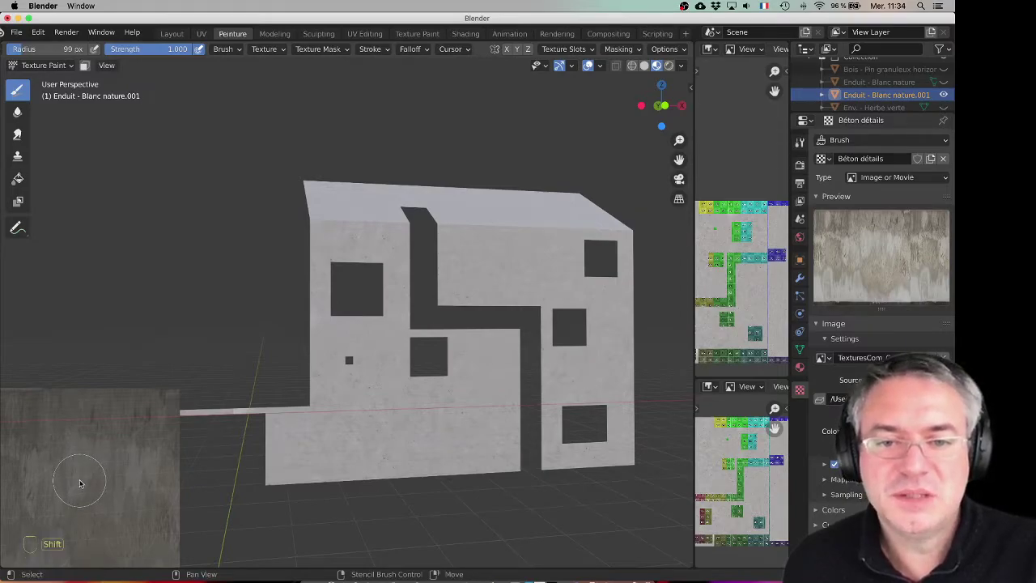
ctrl+right_drag(79, 484, 111, 451)
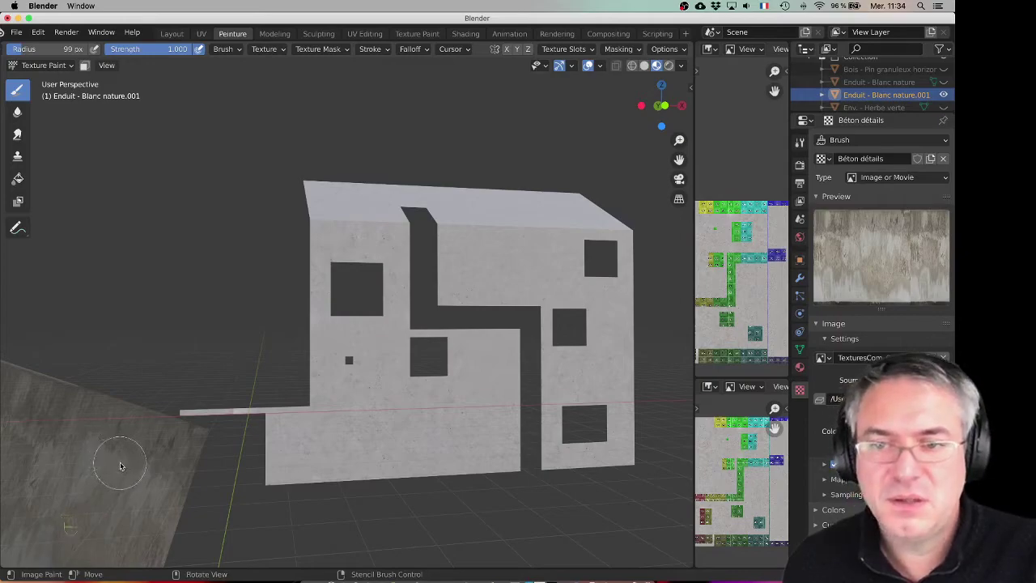
key(super+z)
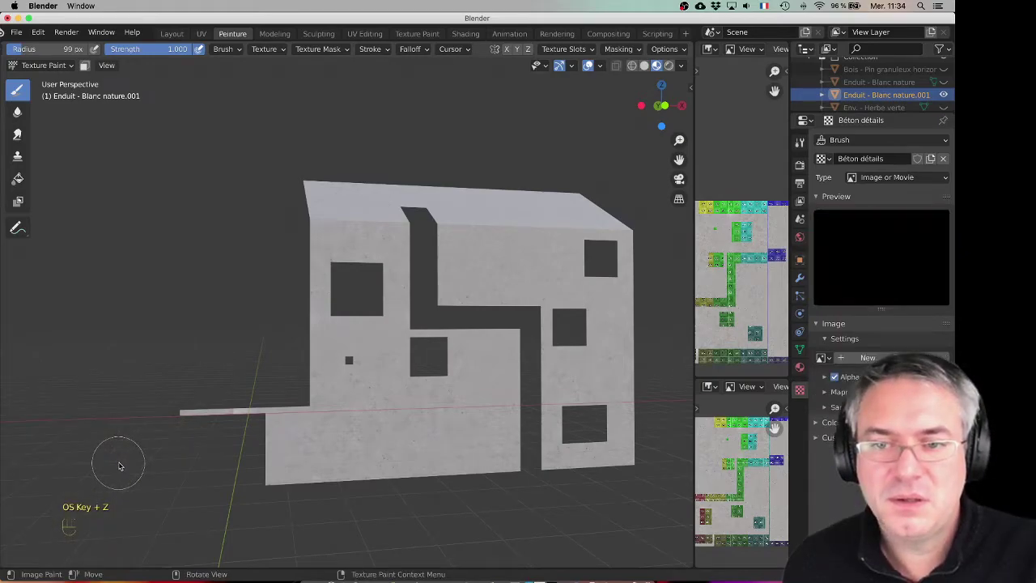
Set the mapping of the Béton détails brush texture to Stencil again and apply Image Aspect to it
click(371, 49)
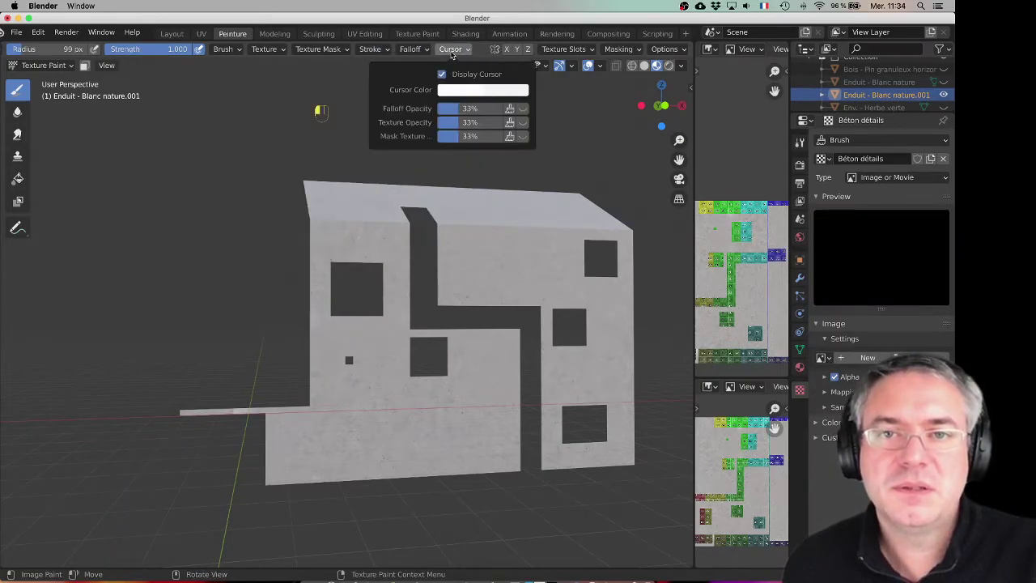
click(566, 49)
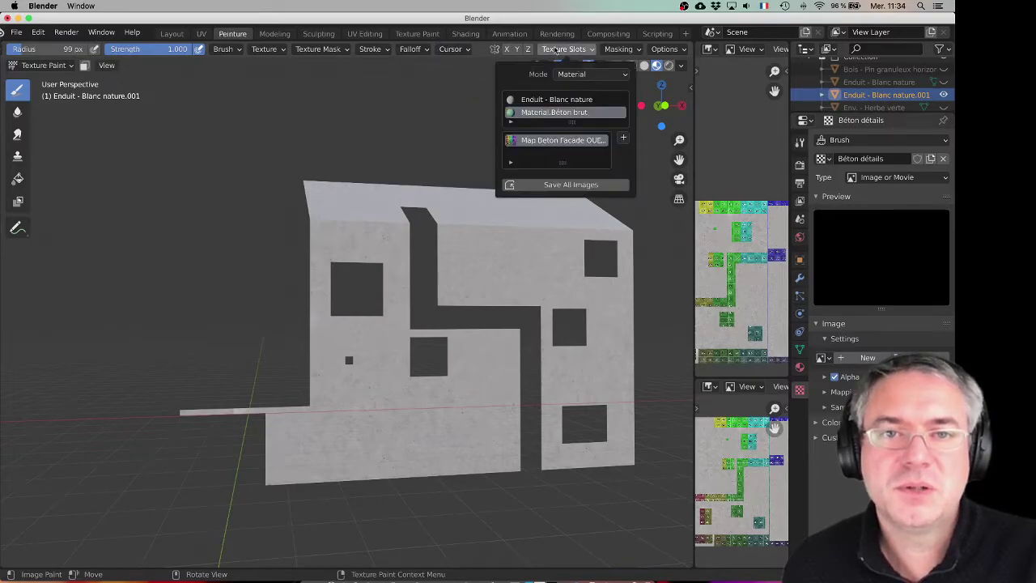
click(267, 49)
click(287, 87)
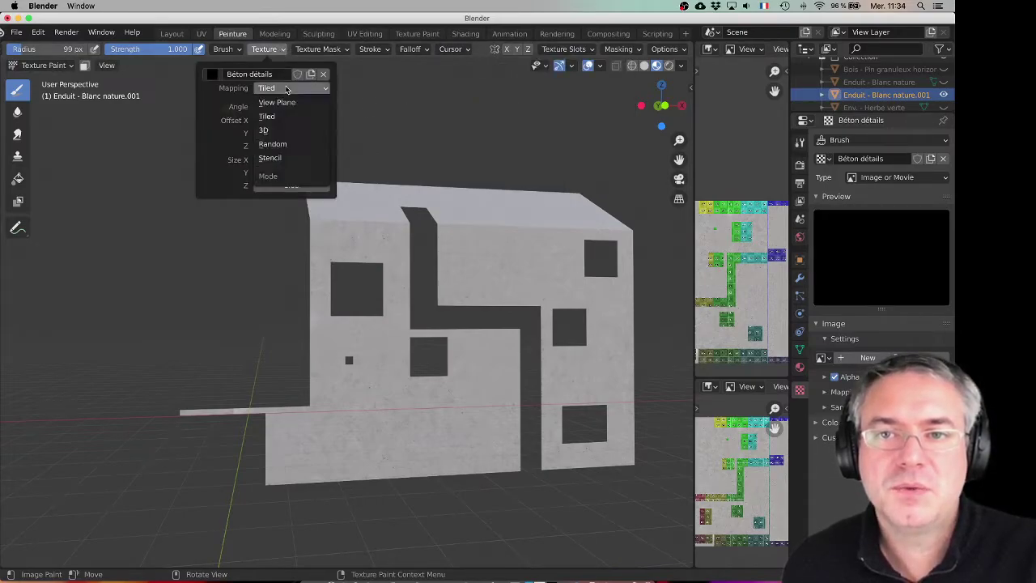
click(285, 166)
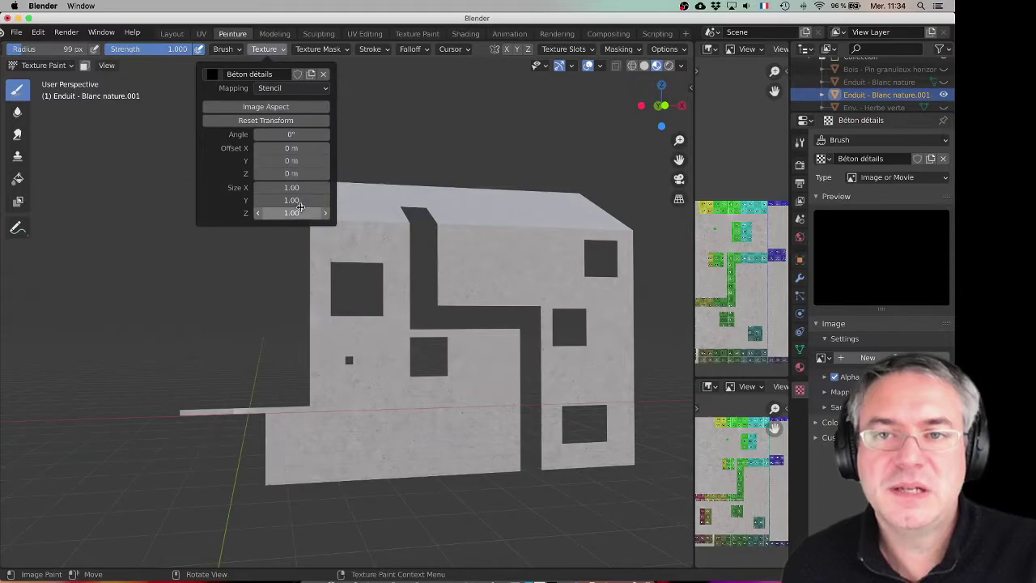
click(271, 106)
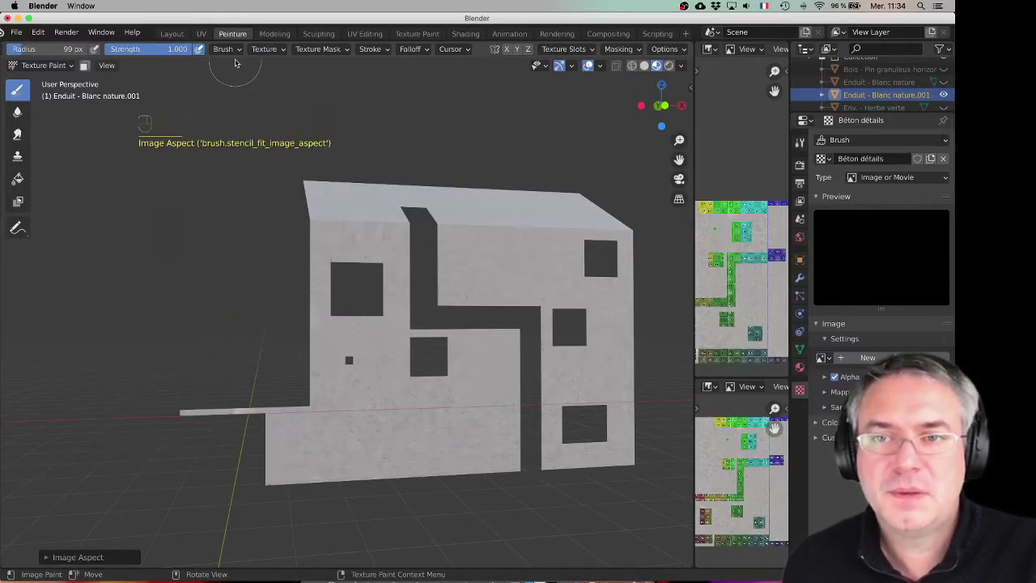
Reselect Béton détails as the brush texture and reload TexturesCom_ConcreteBare0443_M.jpg into it from the Beton folder
click(266, 49)
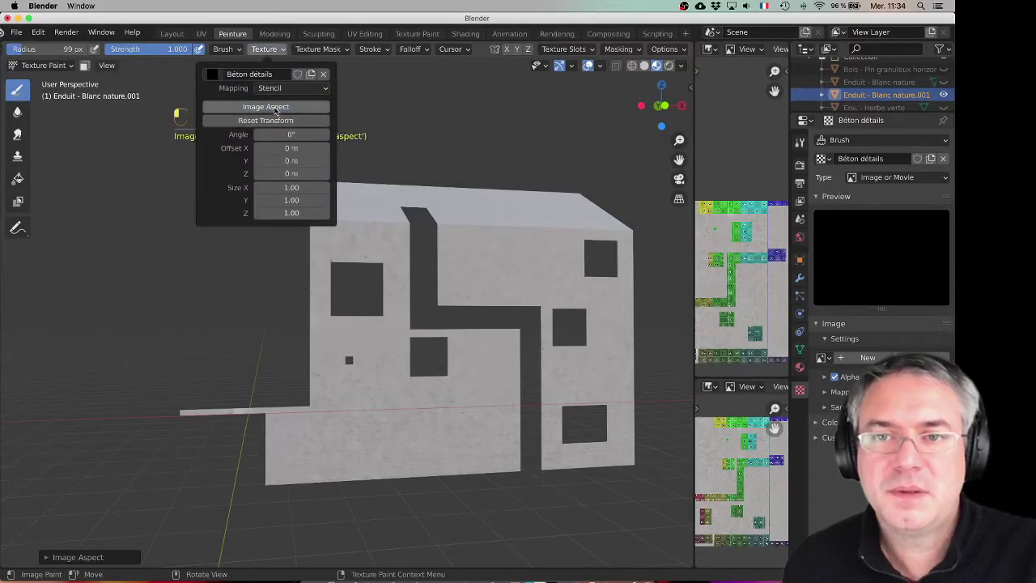
click(209, 76)
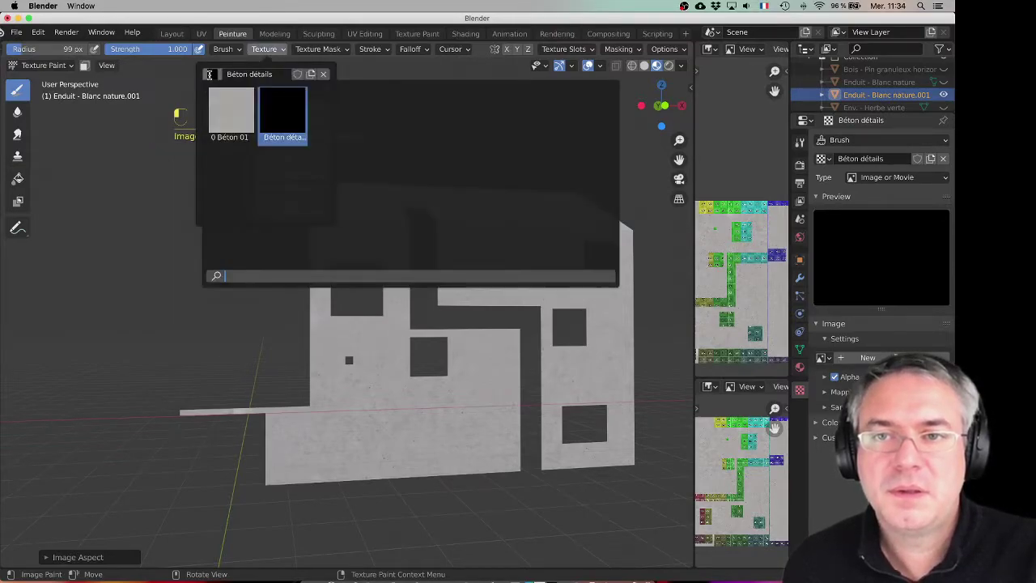
click(285, 122)
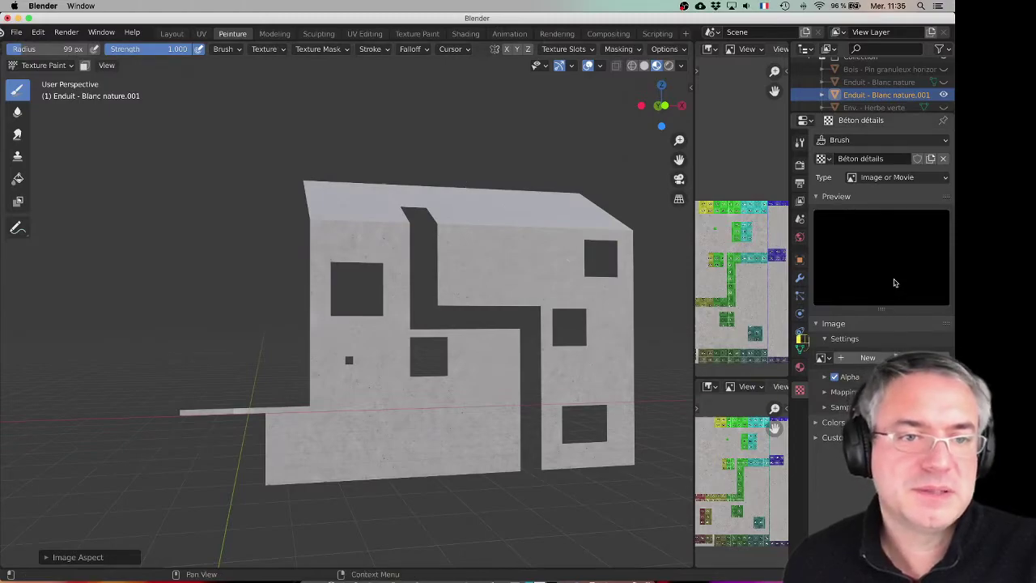
click(919, 357)
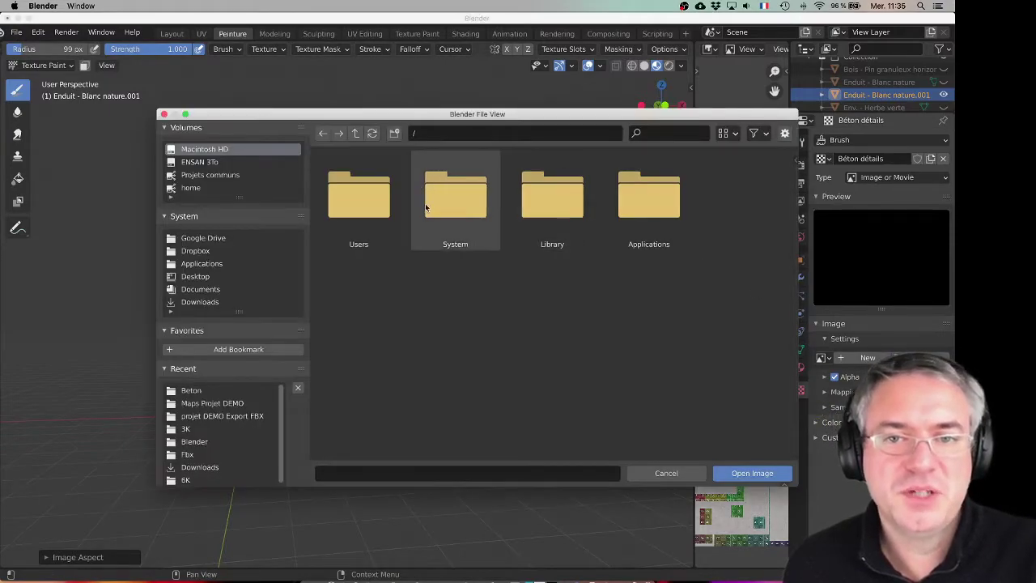
click(190, 392)
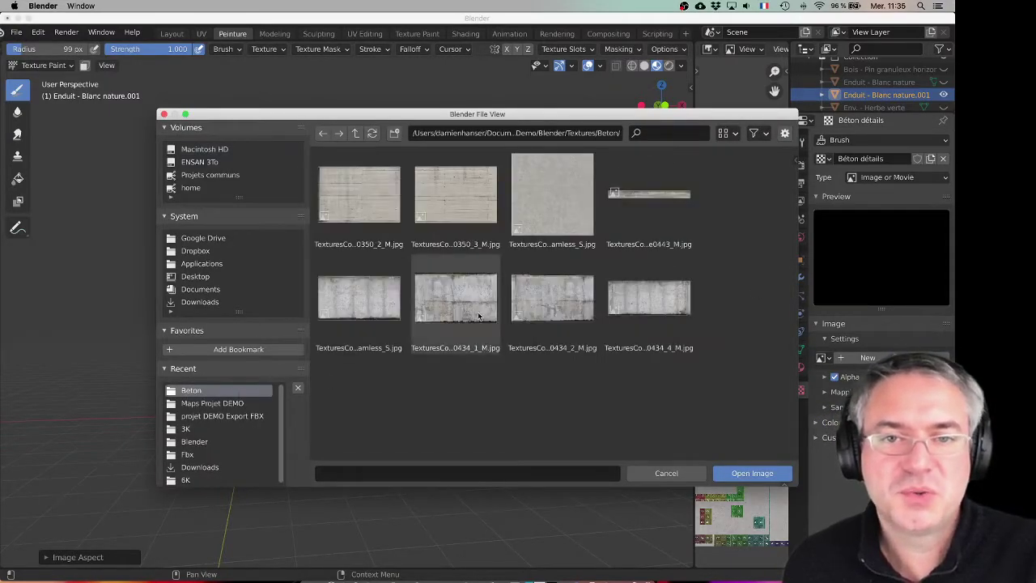
double_click(648, 198)
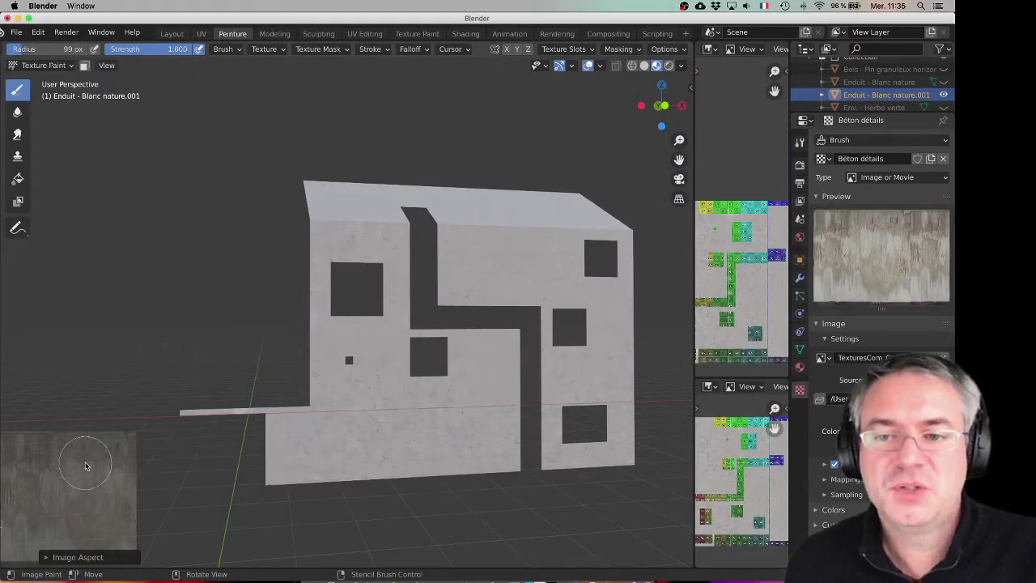
Enable Modify Mask Stencil and disable Use Repeat in the Image Aspect options, and try rotating the stencil
click(48, 558)
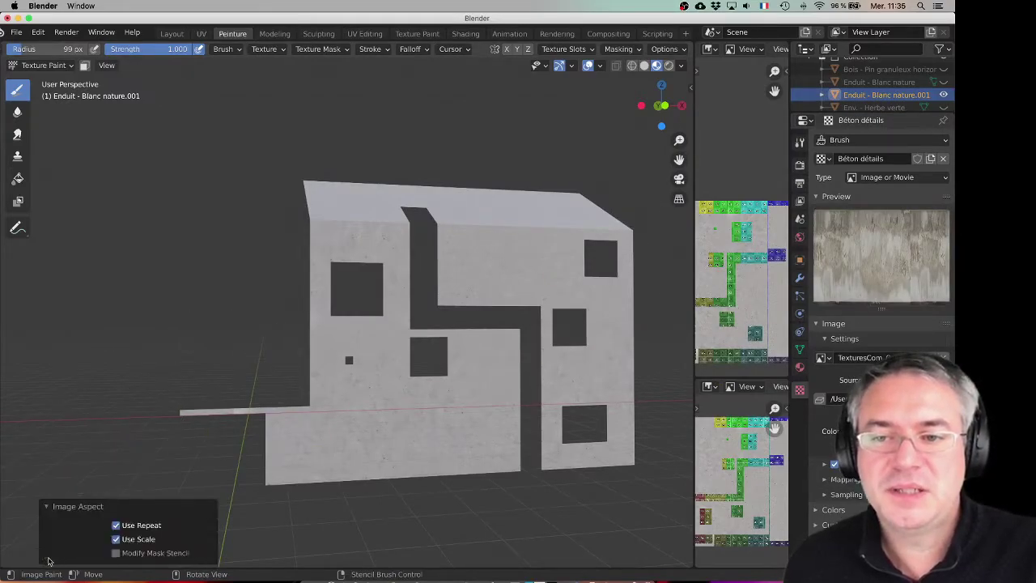
click(129, 555)
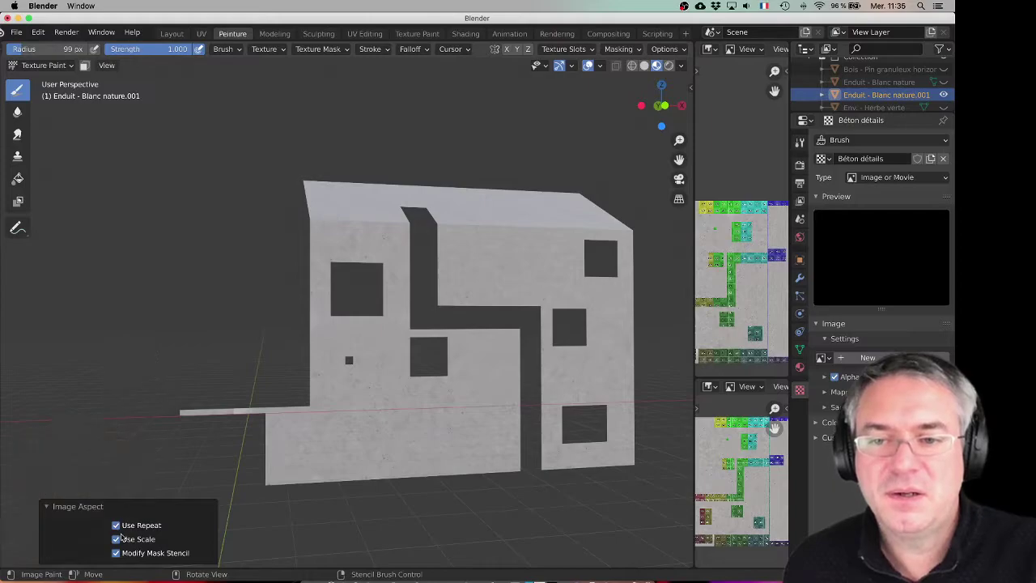
click(118, 541)
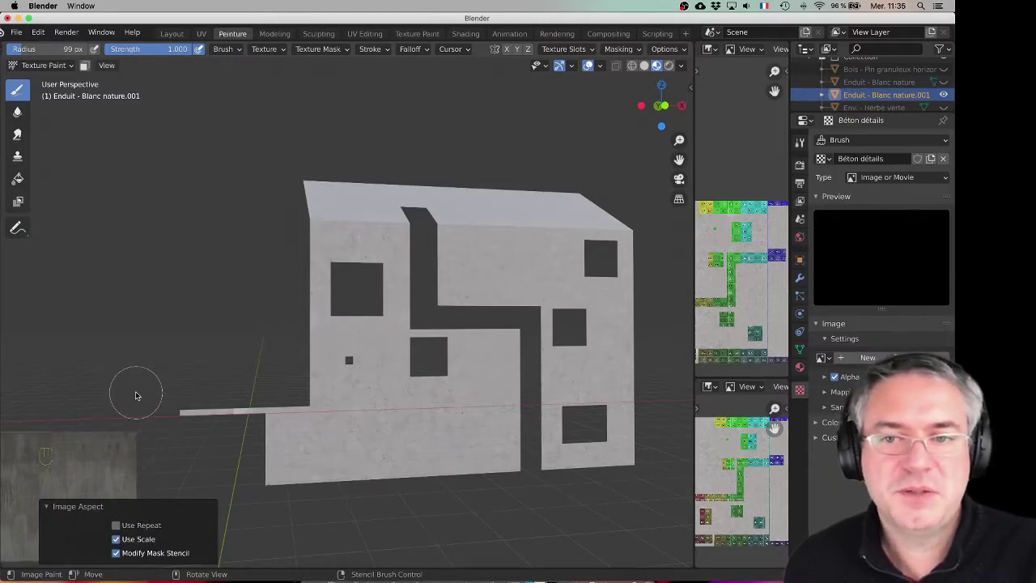
click(47, 506)
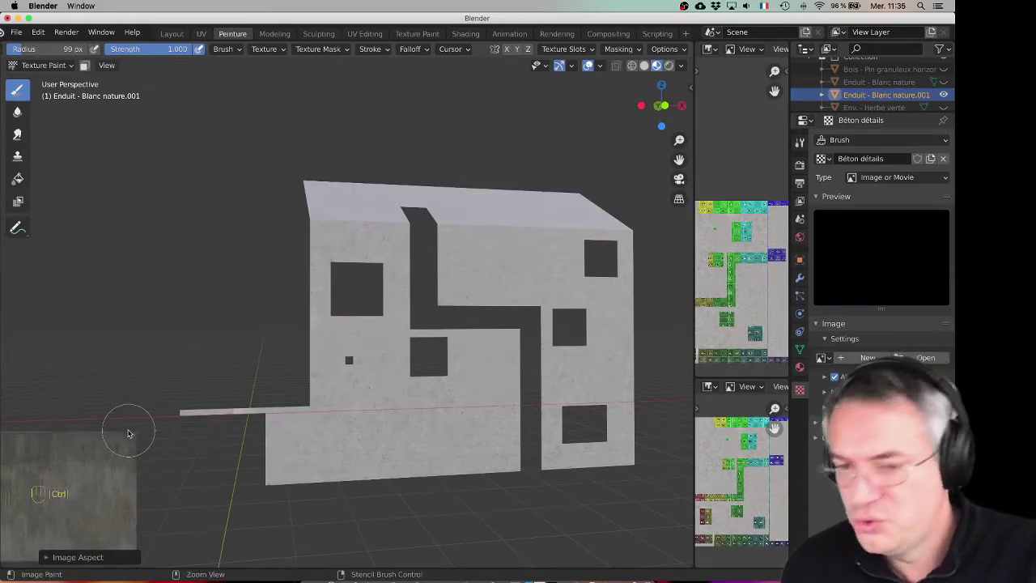
mouse_move(123, 400)
ctrl+right_down()
mouse_move(154, 390)
mouse_move(104, 396)
mouse_move(124, 394)
ctrl+right_up()
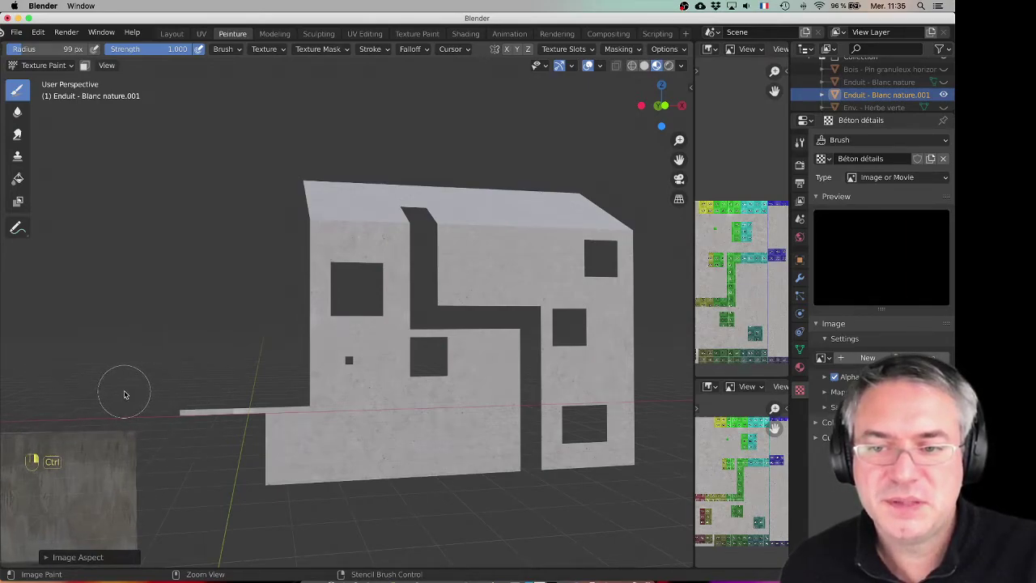
Try repositioning the stencil over the facade, and set the brush strength to 0.622 and its radius to 105 px
mouse_move(124, 397)
shift+right_down()
mouse_move(203, 373)
mouse_move(501, 221)
mouse_move(474, 268)
mouse_move(464, 364)
mouse_move(316, 372)
mouse_move(297, 404)
mouse_move(308, 401)
shift+right_up()
scroll(482, 232, up, 3)
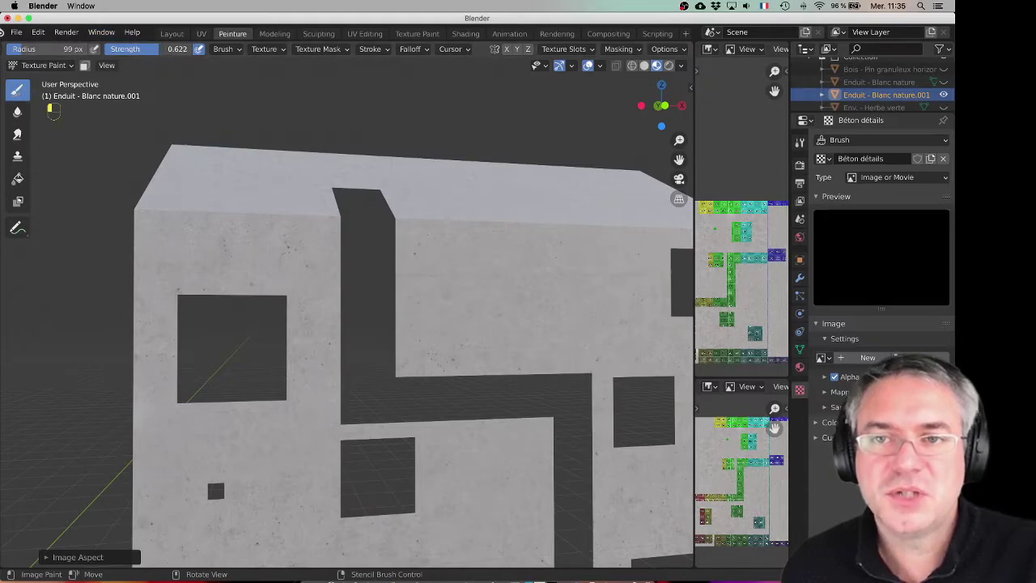
drag(154, 48, 152, 48)
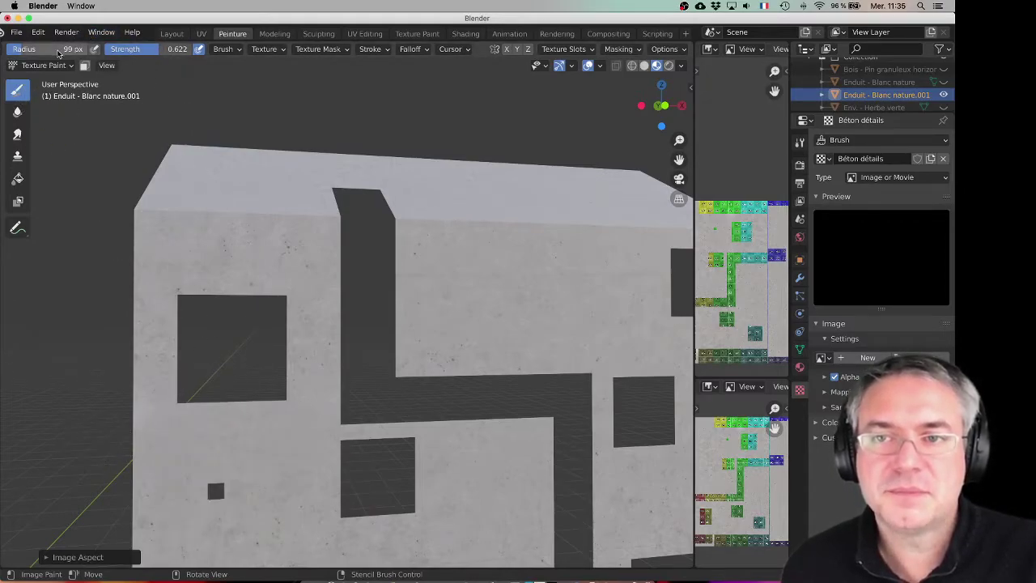
middle_drag(36, 50, 215, 48)
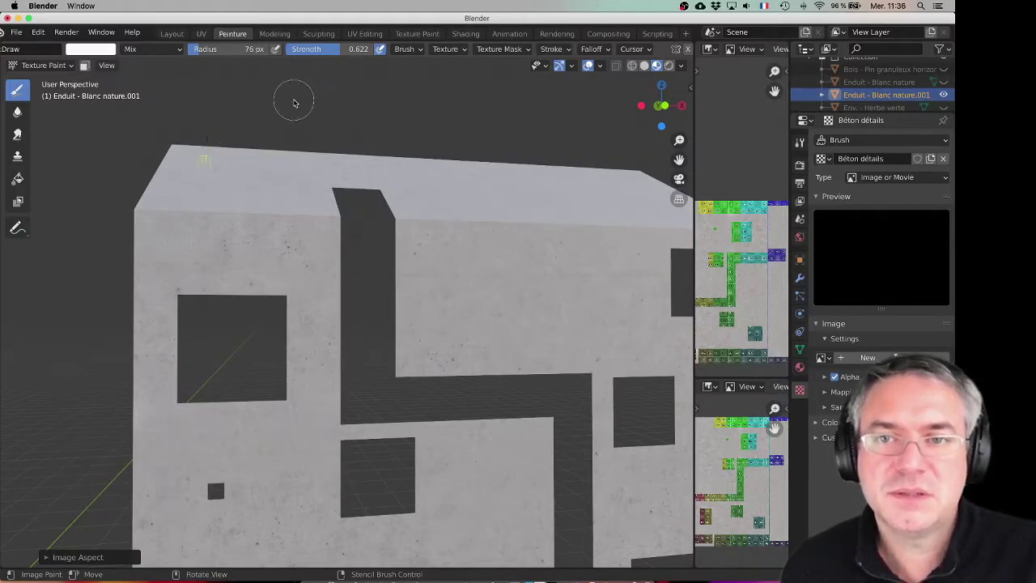
drag(203, 50, 206, 50)
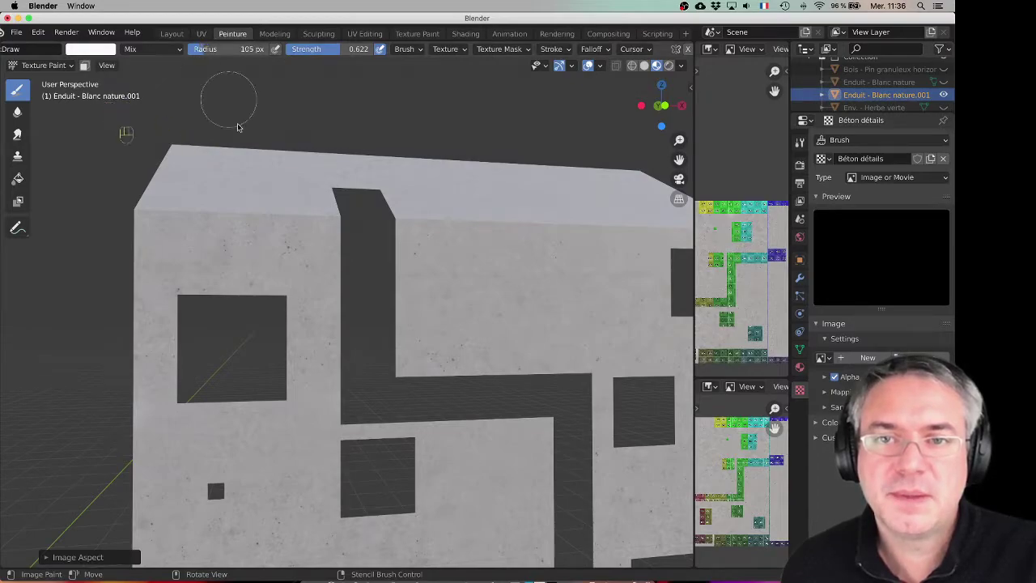
Keep Béton détails as the brush texture and load TexturesCom_ConcreteBare0443_M.jpg from the Beton folder into it
click(461, 51)
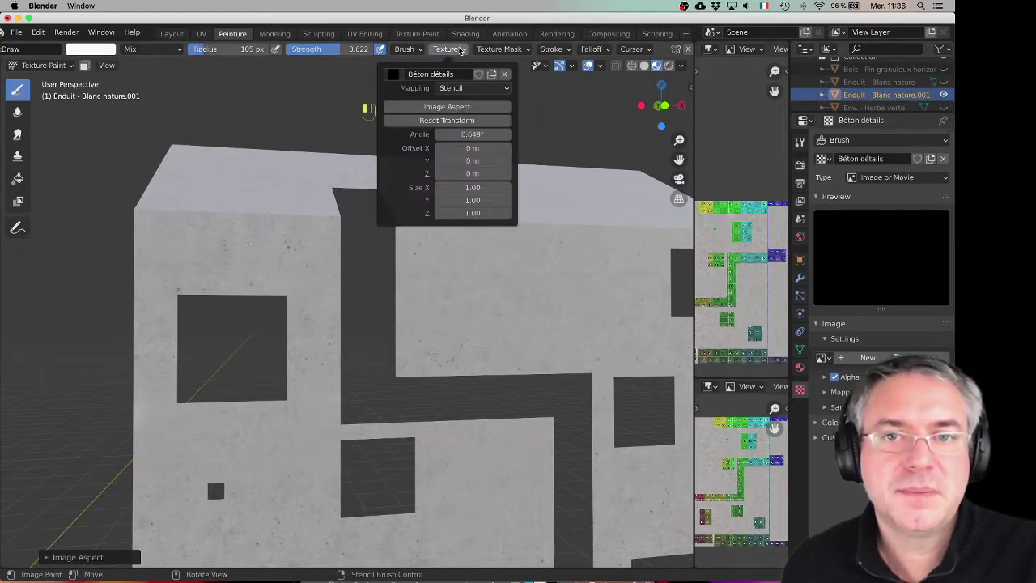
click(395, 74)
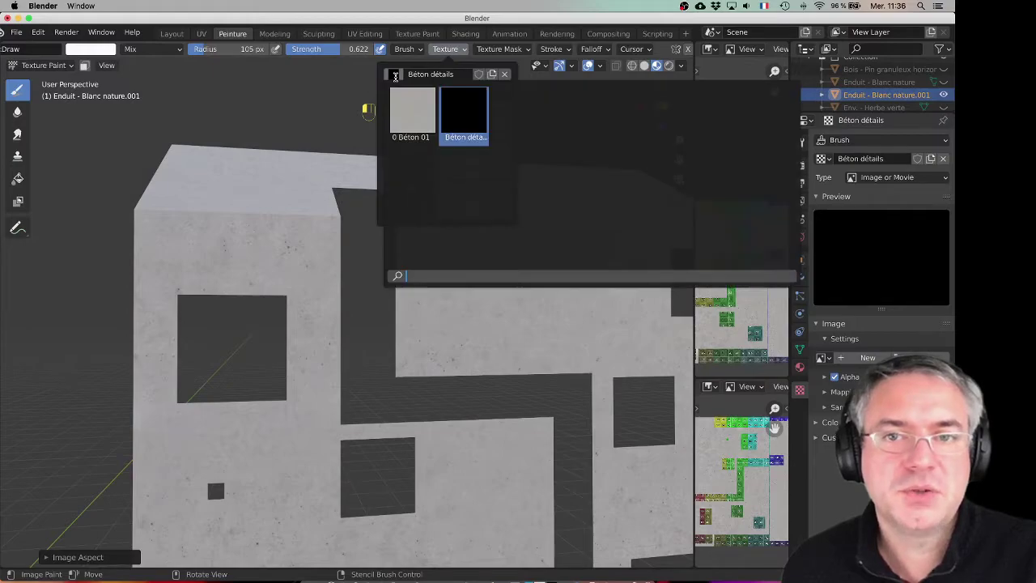
click(463, 112)
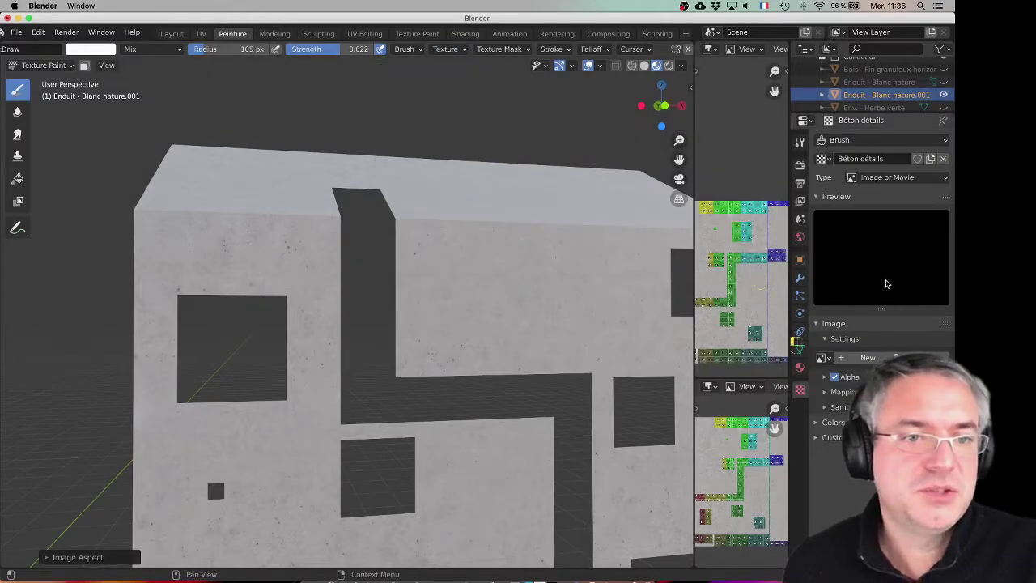
click(907, 358)
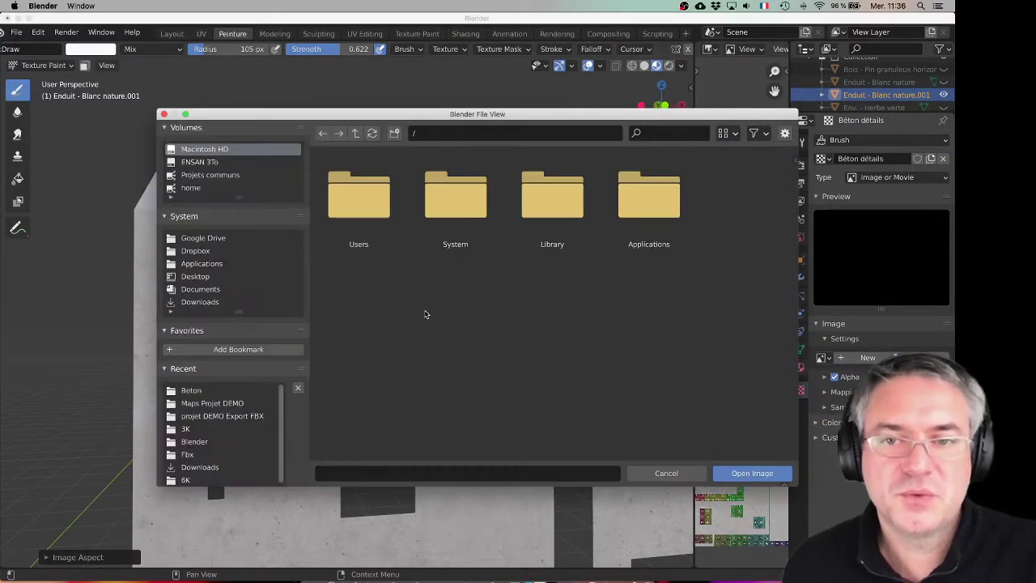
click(184, 392)
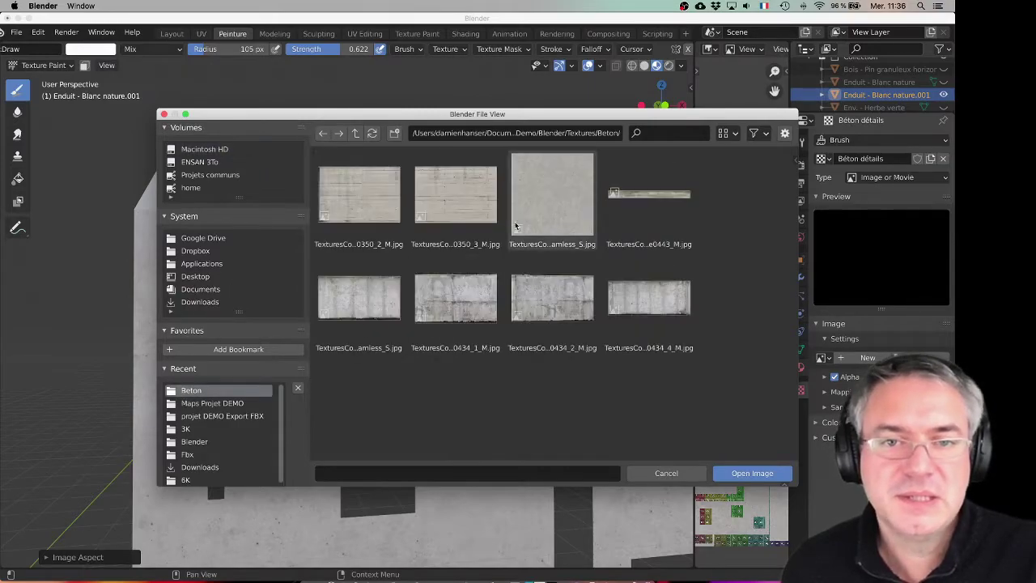
double_click(648, 194)
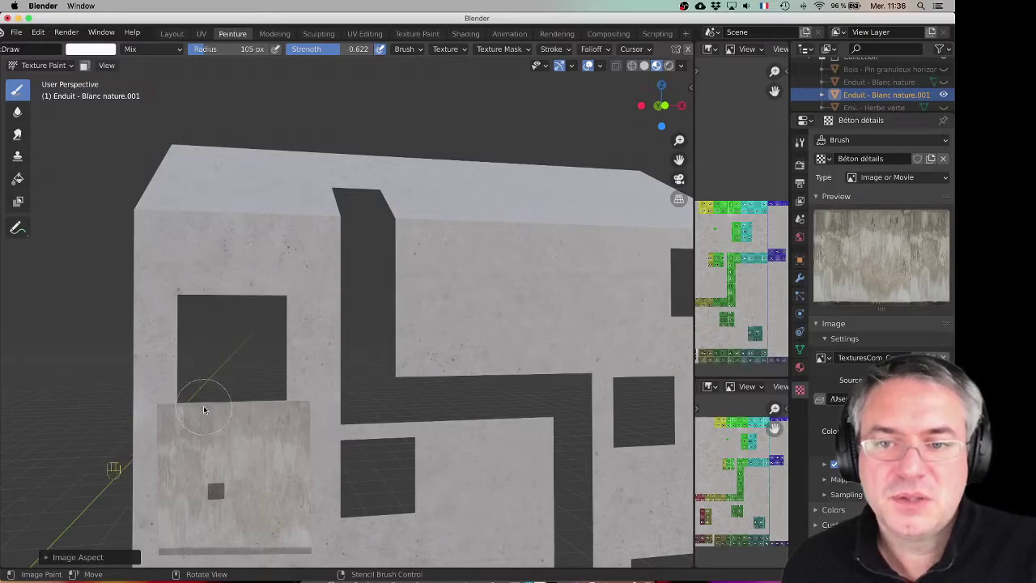
Reduce the brush radius to 46 px and paint stencil streaks beneath the facade's large upper-left window
drag(225, 49, 219, 50)
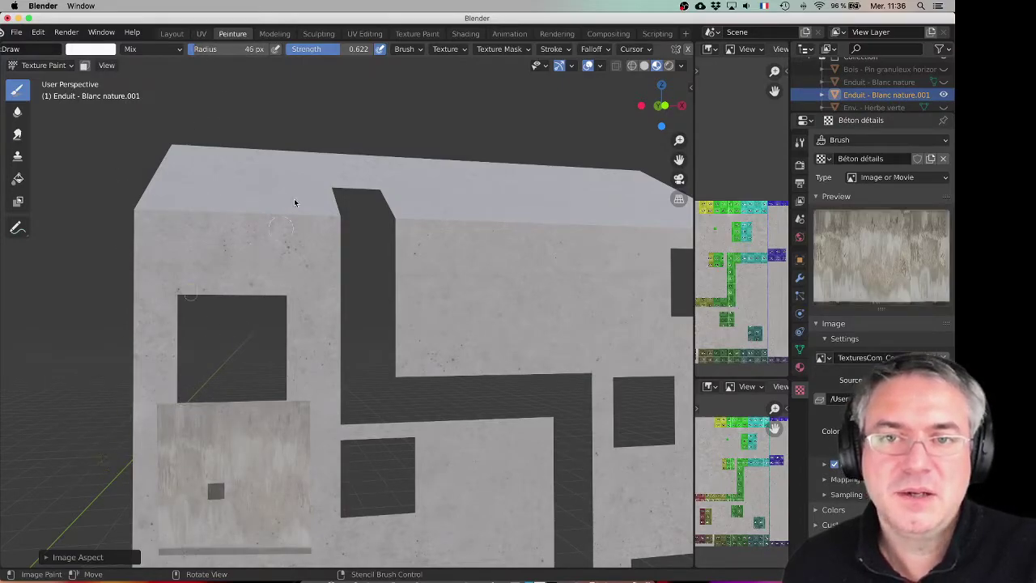
click(331, 50)
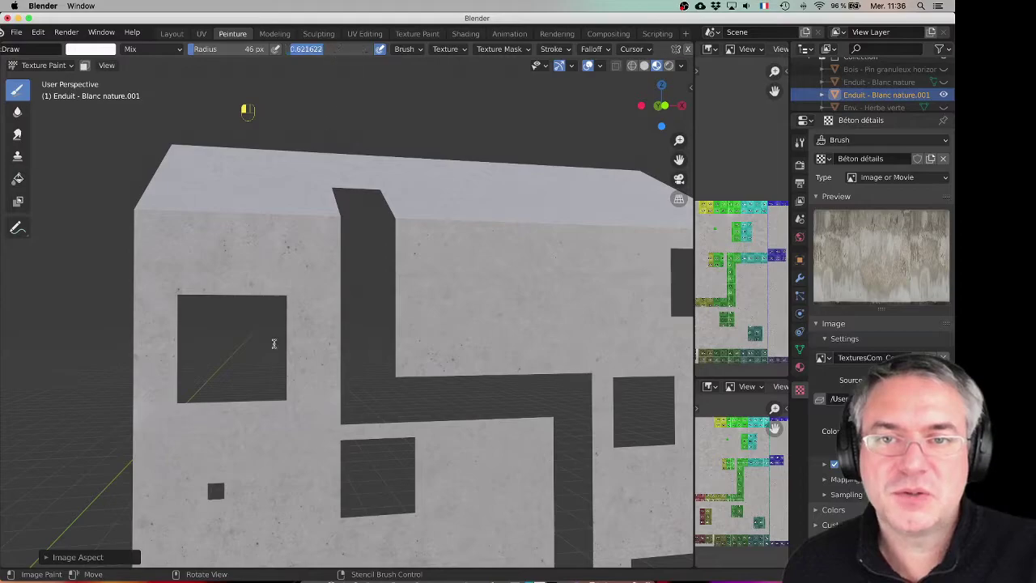
click(195, 415)
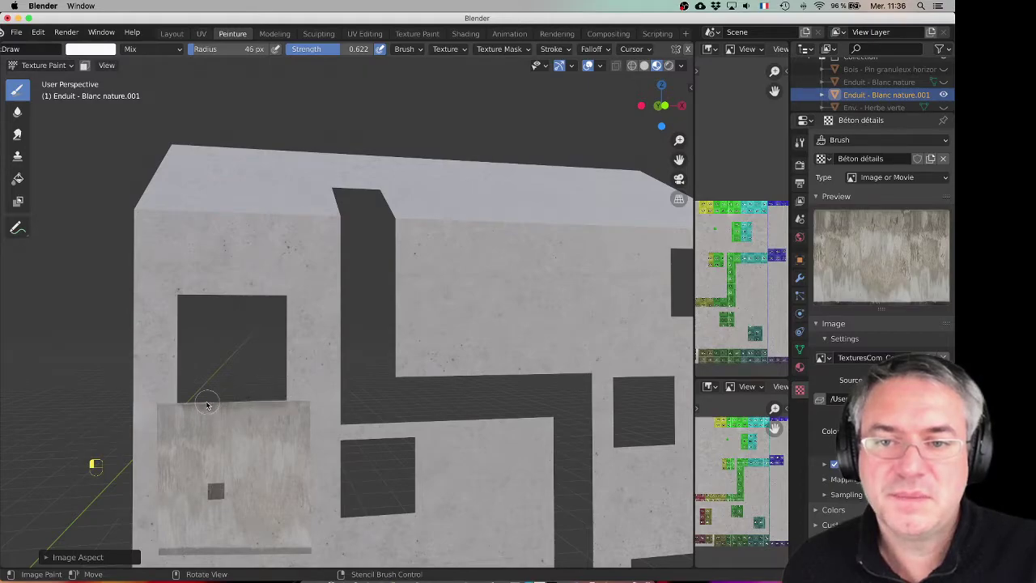
drag(180, 407, 194, 410)
Paint stencil streaks beneath the window under the channel and the three windows in the facade's right section
mouse_move(254, 396)
middle_down()
mouse_move(286, 416)
mouse_move(276, 370)
mouse_move(270, 388)
middle_up()
shift+middle_drag(345, 301, 287, 402)
middle_drag(290, 392, 293, 394)
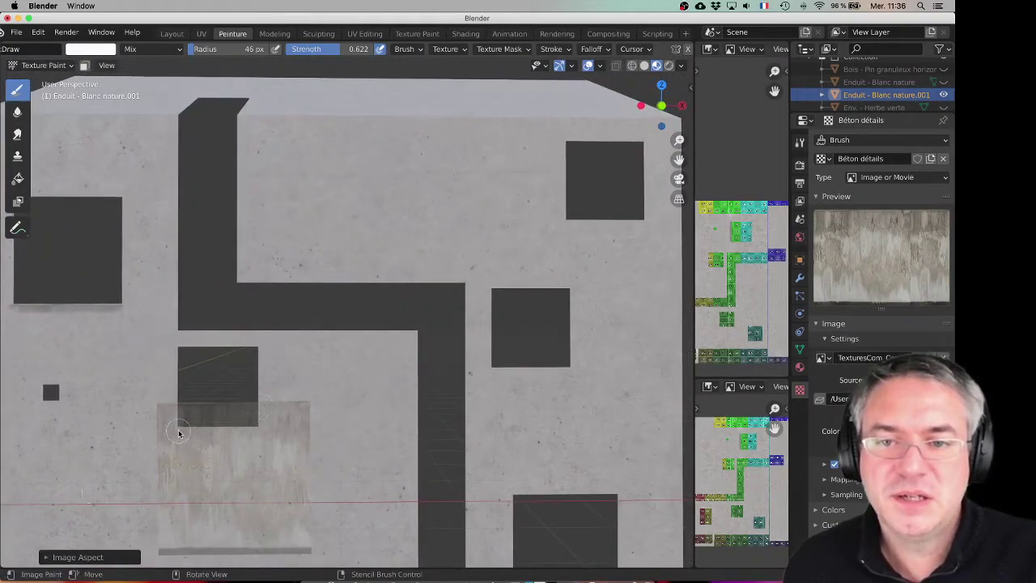
drag(185, 435, 229, 437)
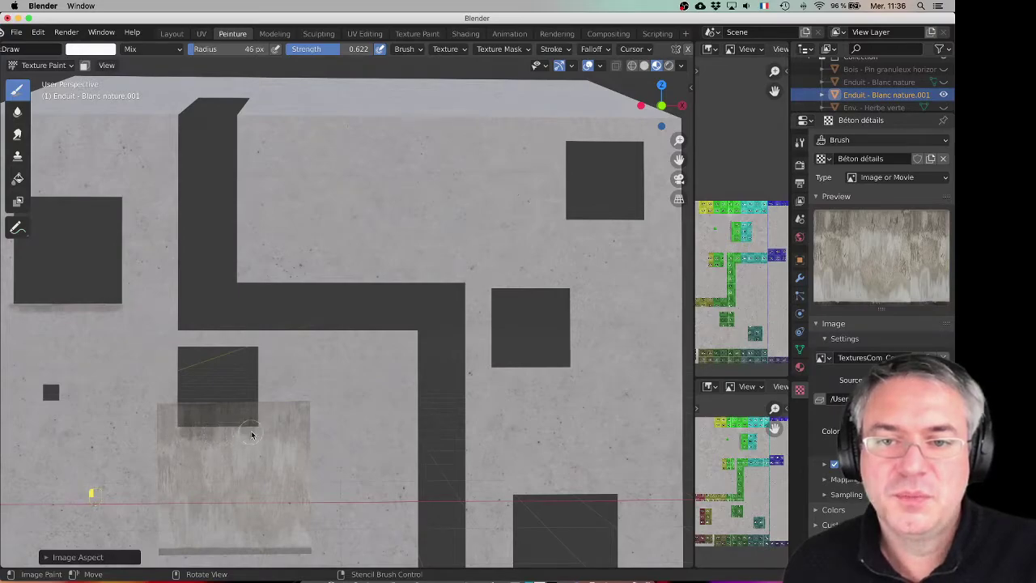
shift+middle_drag(607, 415, 277, 286)
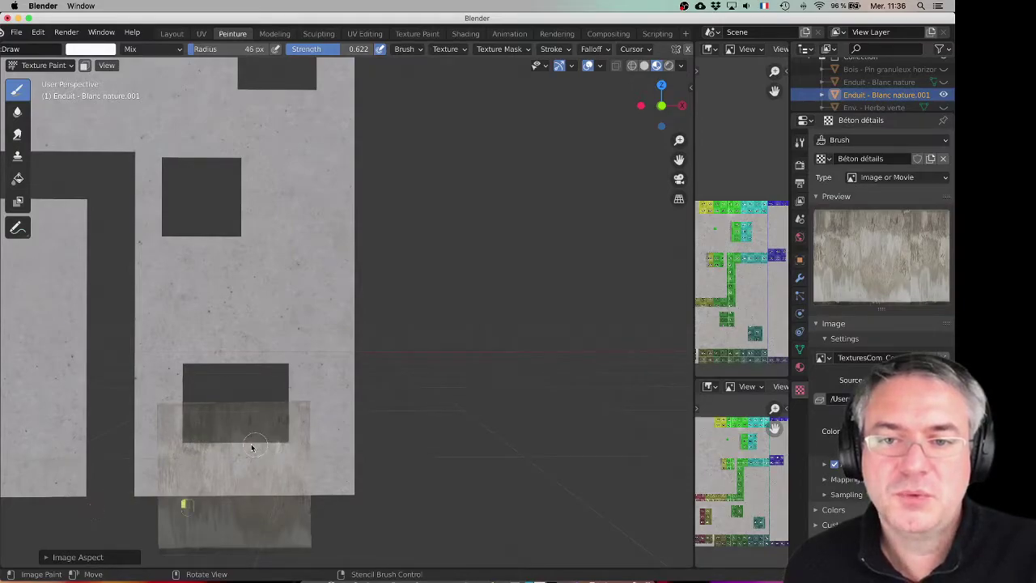
middle_drag(259, 293, 259, 346)
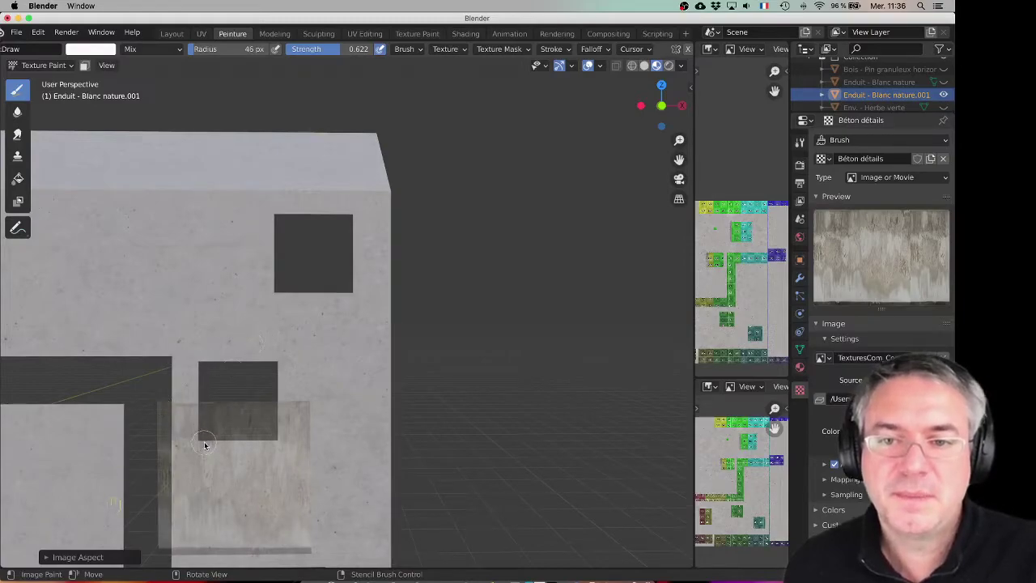
shift+middle_drag(378, 285, 258, 399)
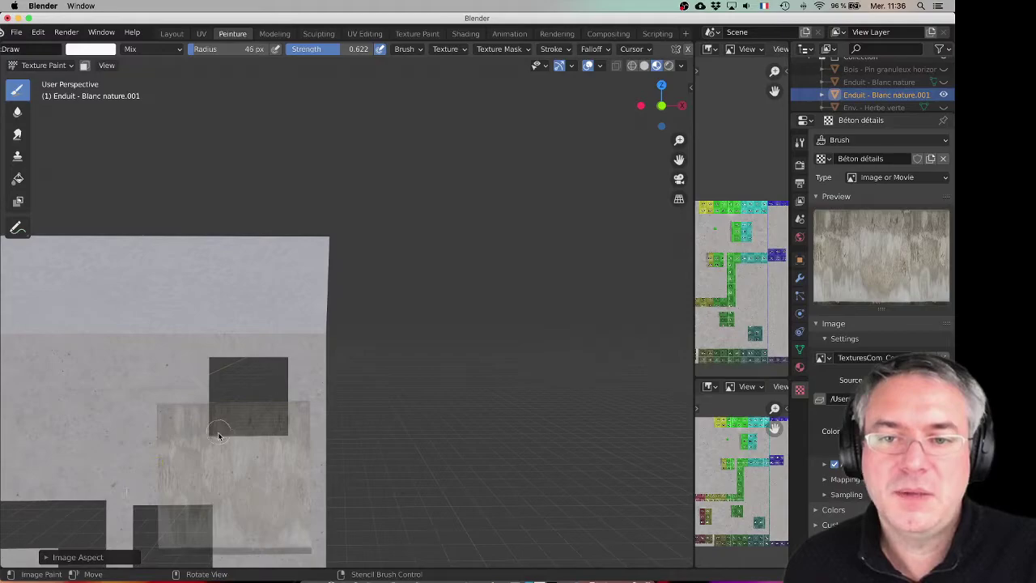
Paint stencil streaks along the top edge of the lower wall section, just under the horizontal channel
shift+middle_drag(218, 351, 304, 322)
shift+middle_drag(255, 380, 186, 445)
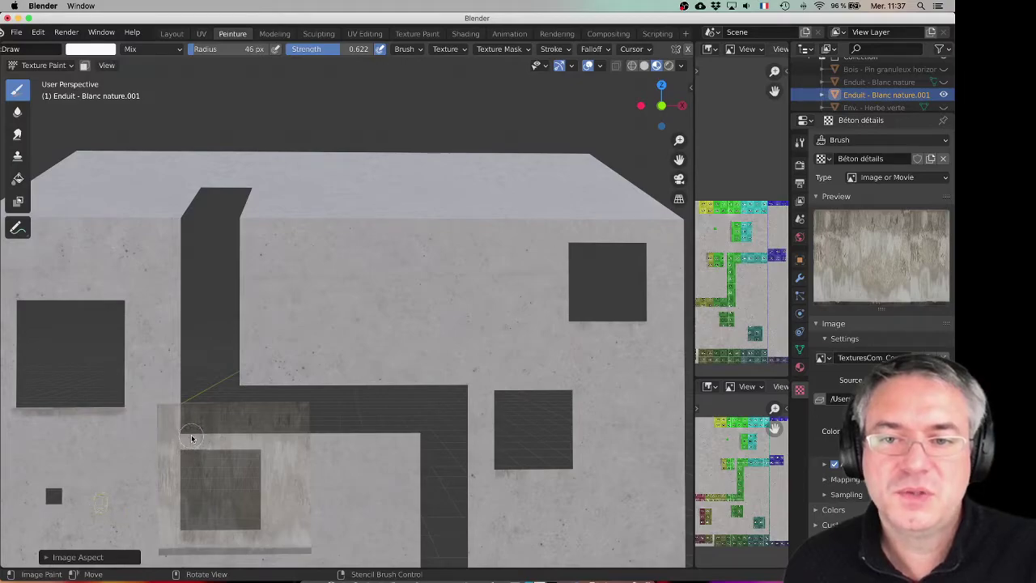
shift+middle_drag(357, 432, 248, 451)
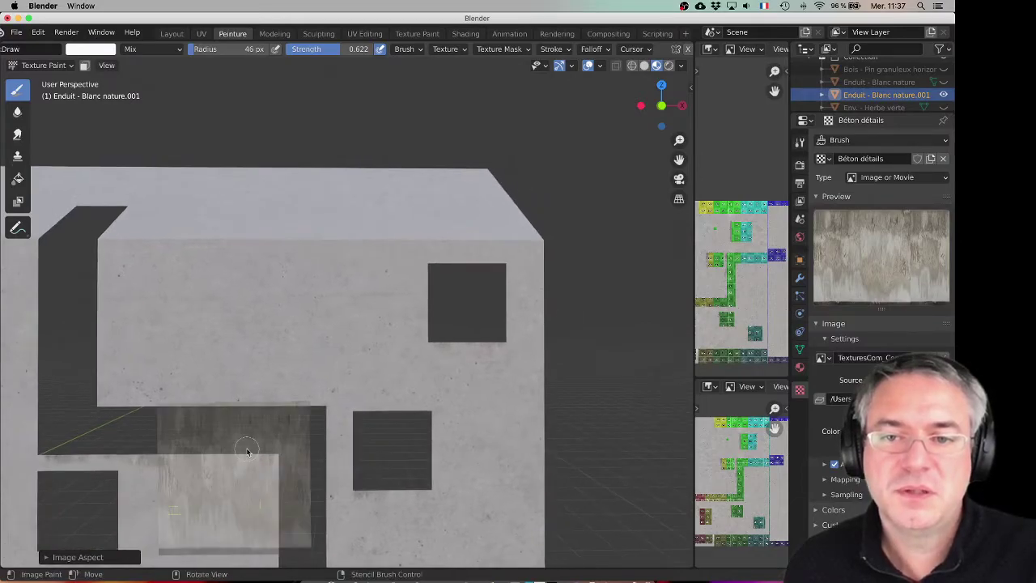
Paint stencil weathering along the facade's base, its left edge and beneath the small square opening
shift+scroll(328, 432, down, 10)
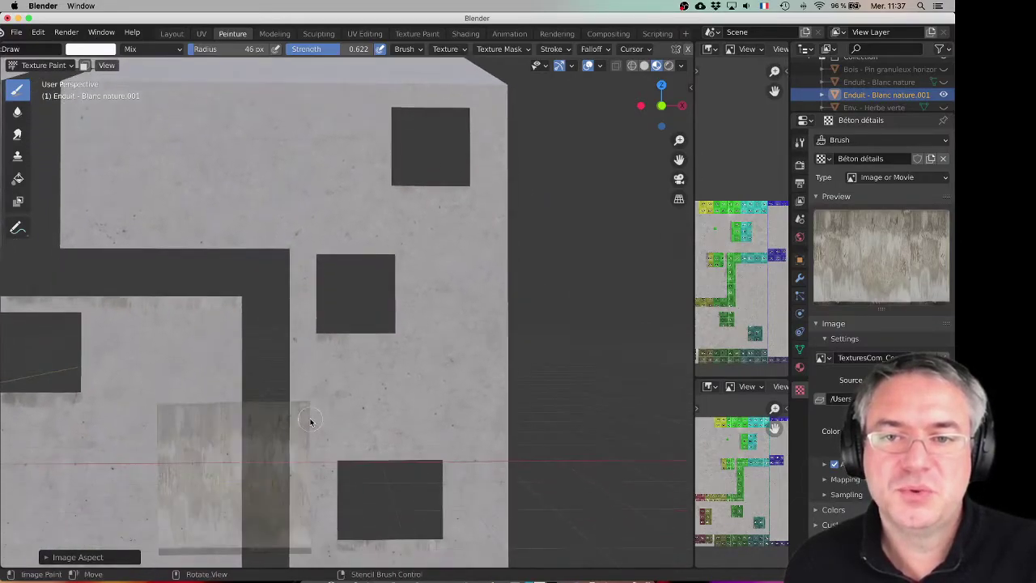
shift+scroll(283, 441, down, 7)
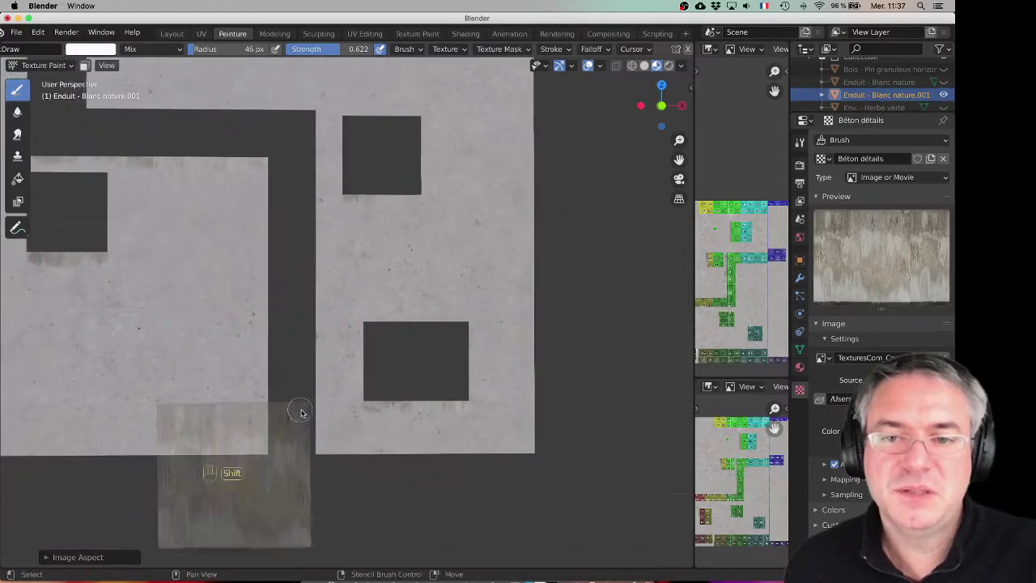
drag(201, 457, 185, 457)
mouse_move(365, 454)
shift+middle_down()
mouse_move(427, 454)
mouse_move(398, 469)
mouse_move(414, 448)
shift+middle_up()
shift+middle_drag(304, 481, 369, 476)
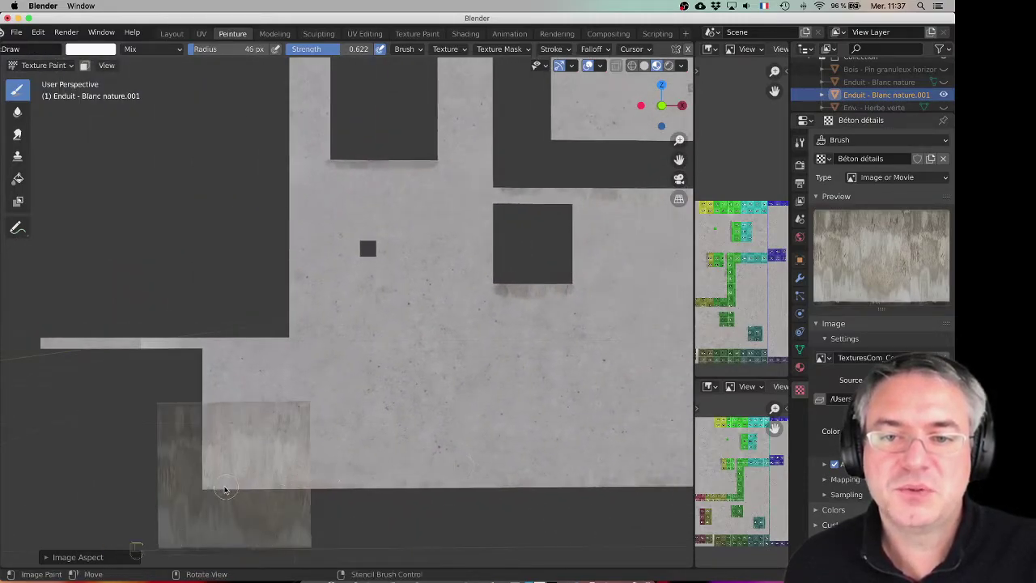
middle_drag(412, 428, 278, 450)
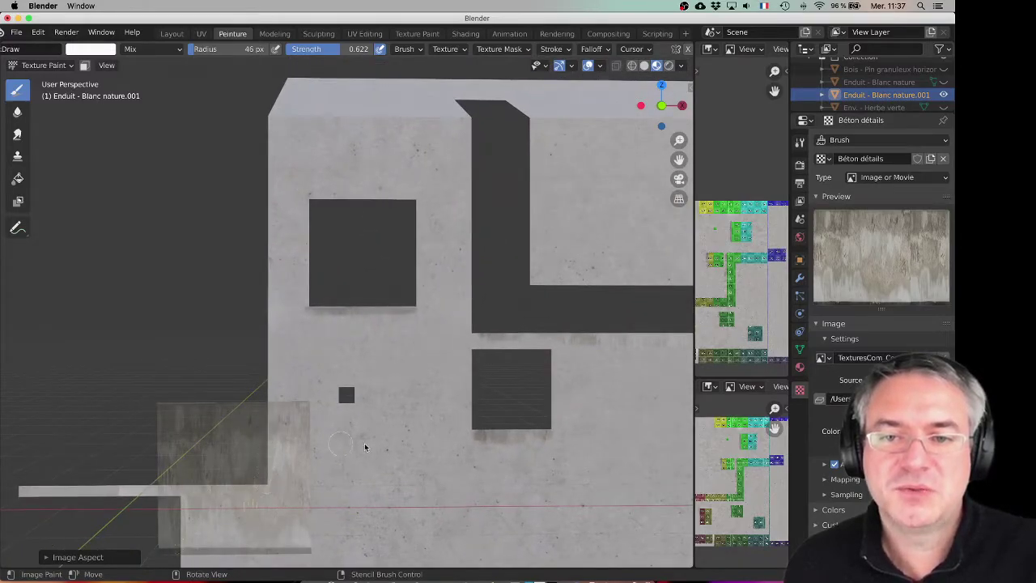
shift+middle_drag(450, 415, 383, 434)
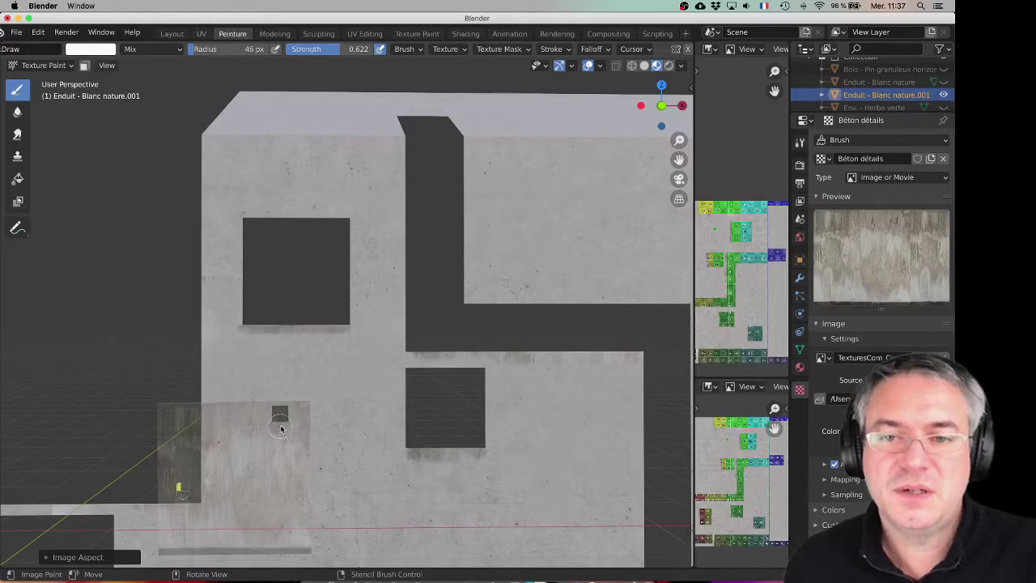
With the Clone tool, sample clean concrete below the window under the channel and try softening the lower edge of its streaks
click(18, 179)
click(18, 156)
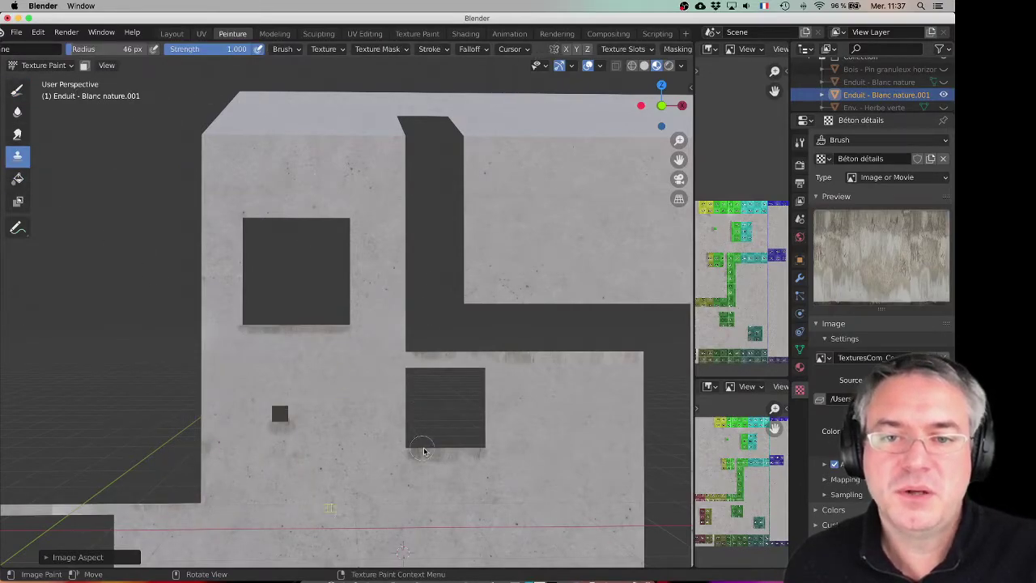
scroll(471, 467, up, 12)
scroll(469, 467, down, 3)
scroll(401, 438, down, 1)
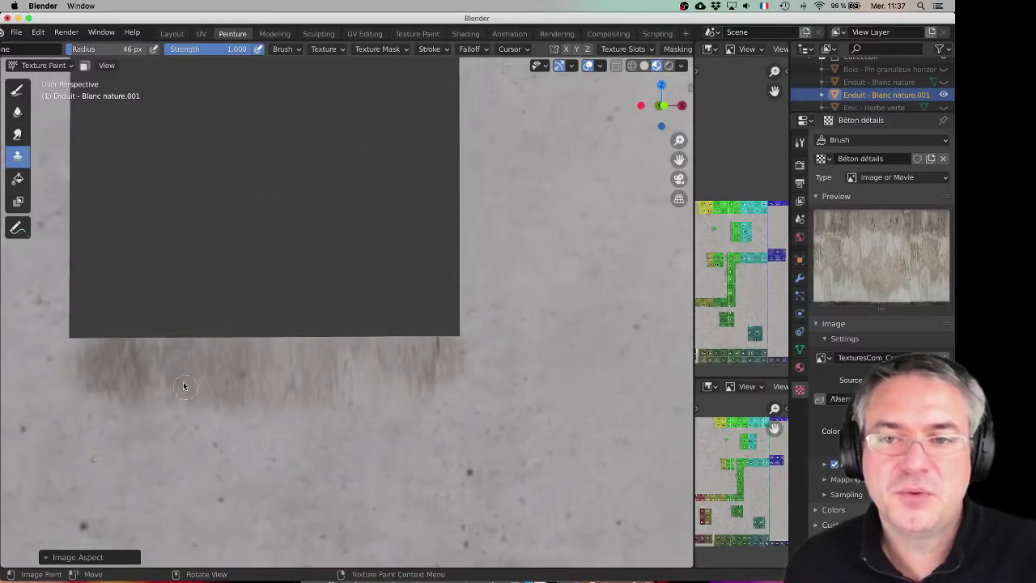
ctrl+click(134, 454)
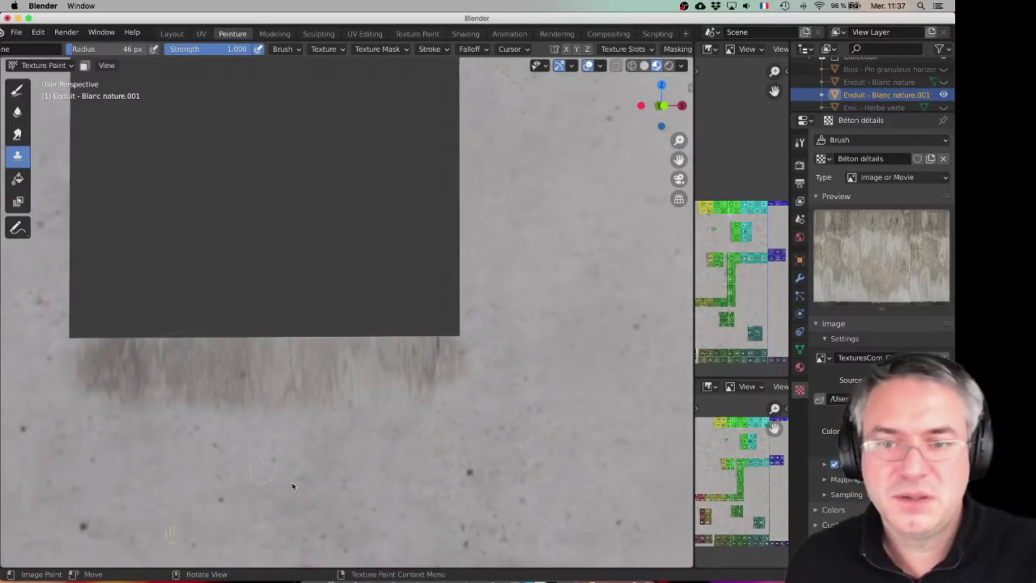
ctrl+click(241, 451)
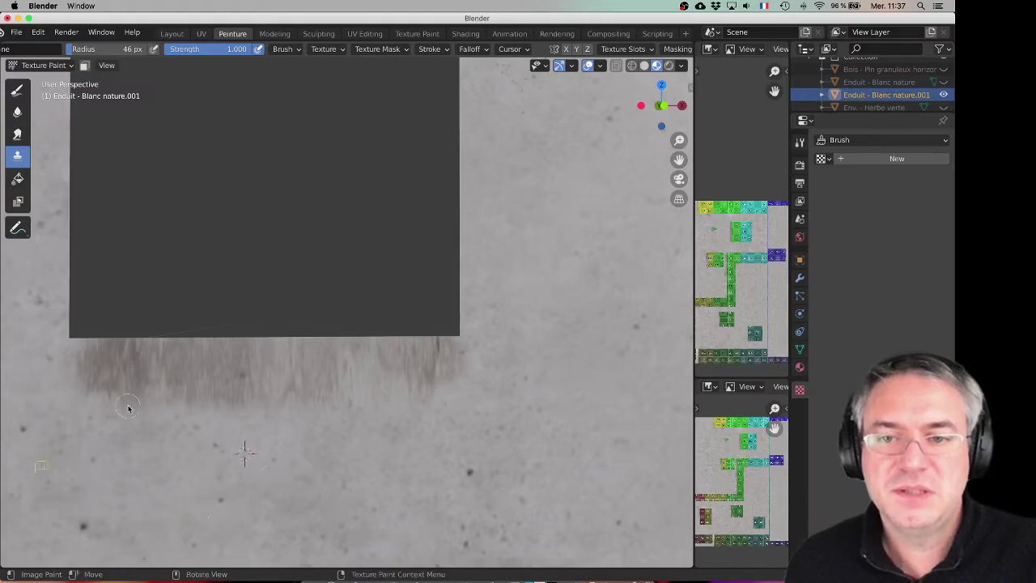
drag(225, 392, 360, 396)
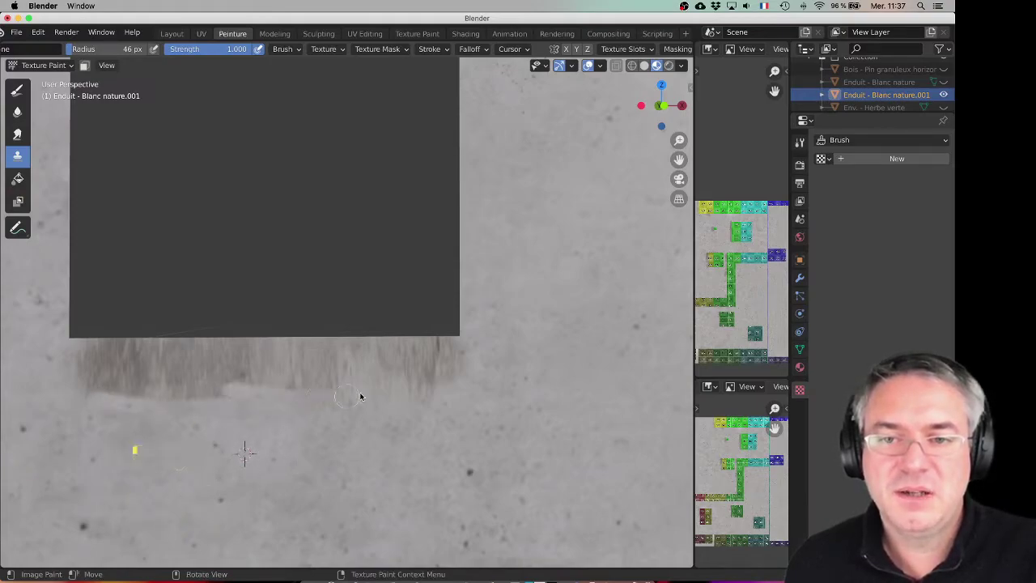
Undo the clone strokes, set the Clone strength to 0.514 and blend the lower edge of the streaks beneath the window
key(super+z)
key(super+z)
key(super+z)
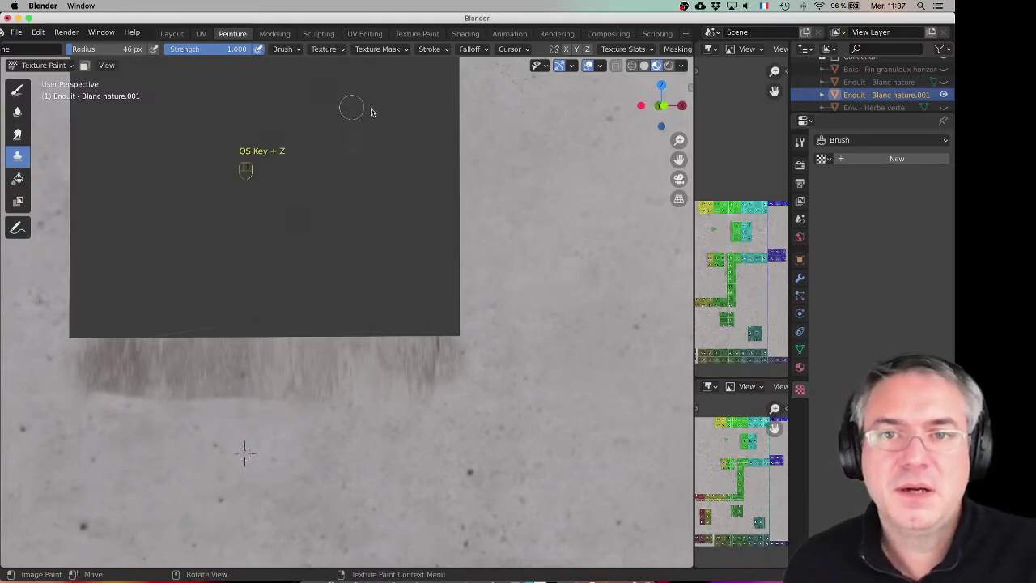
drag(252, 50, 243, 50)
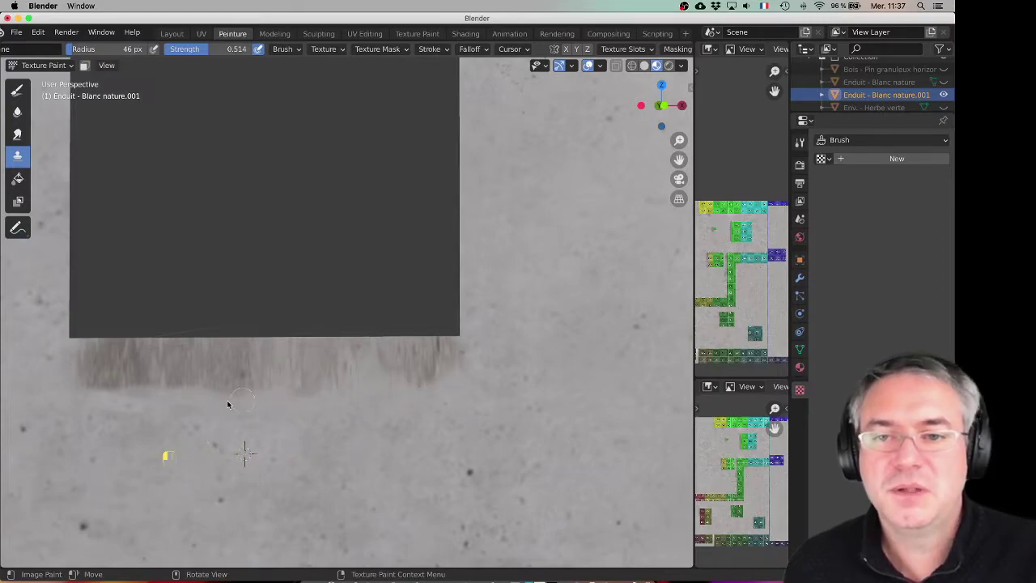
Set the clone source on clean concrete beside the large window and retouch the stain along the facade's left edge
scroll(227, 403, down, 10)
middle_drag(194, 406, 213, 385)
scroll(197, 393, up, 3)
scroll(203, 340, up, 10)
scroll(232, 350, down, 5)
mouse_move(231, 349)
middle_down()
mouse_move(213, 347)
mouse_move(215, 321)
middle_up()
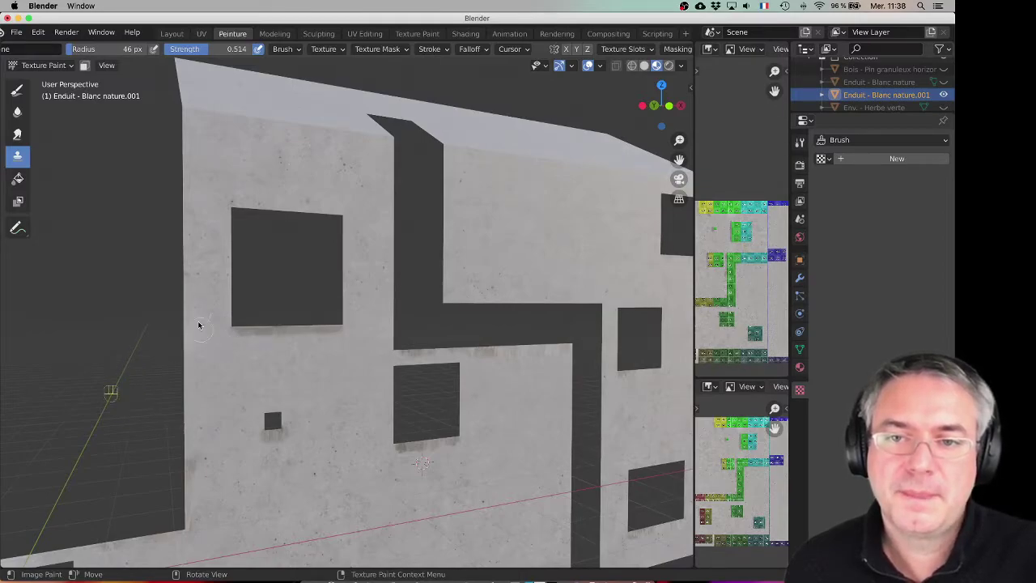
right_click(206, 306)
ctrl+click(201, 310)
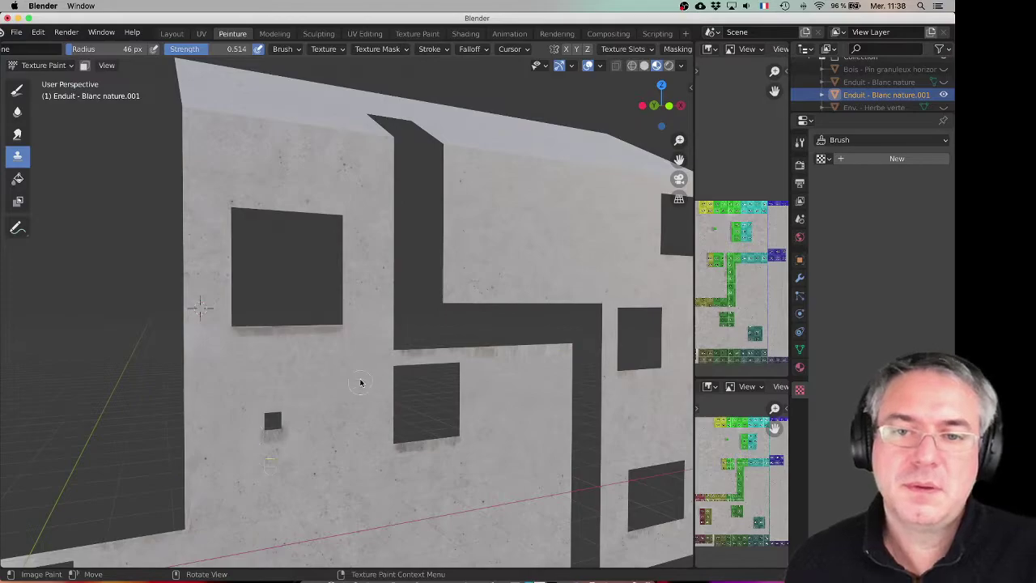
scroll(361, 383, down, 5)
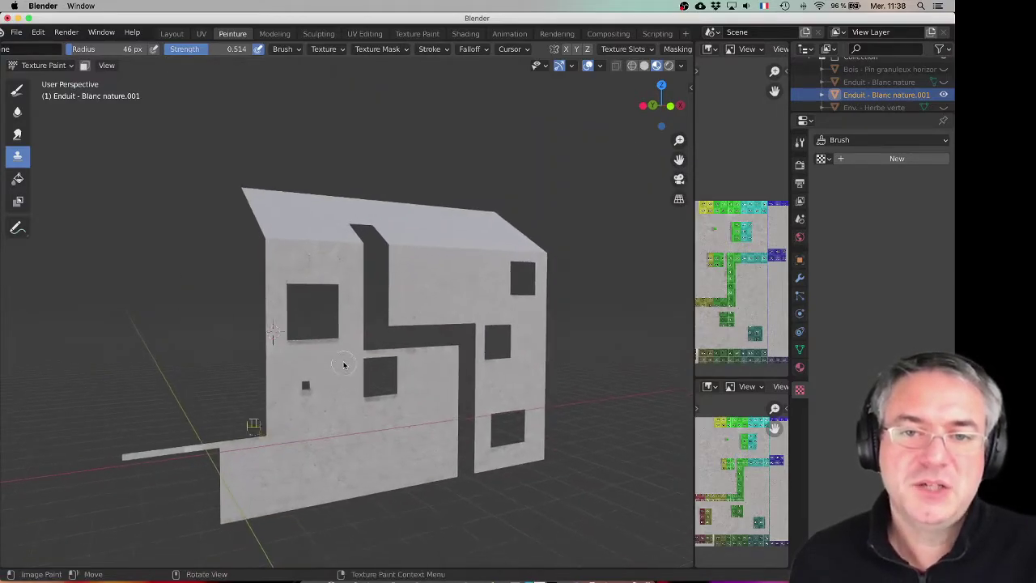
Widen the image editors beside the 3D view and save all modified images
scroll(343, 369, up, 5)
scroll(344, 380, down, 5)
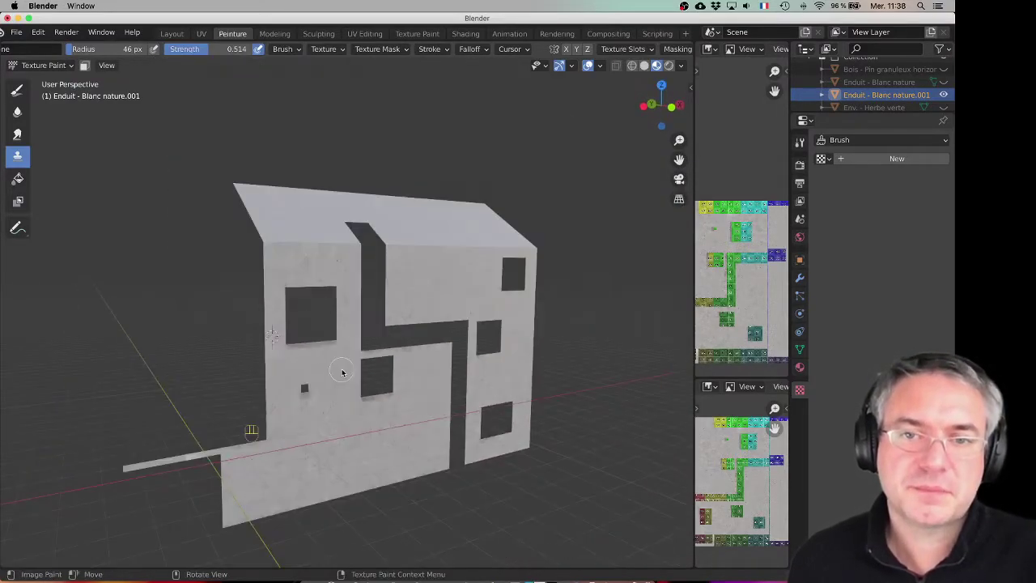
middle_drag(336, 372, 339, 369)
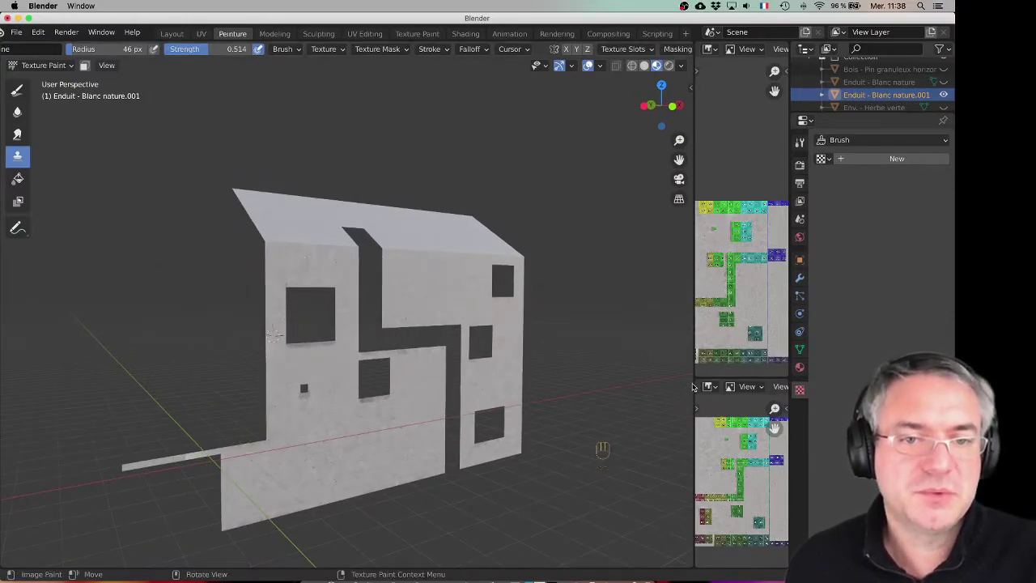
drag(694, 387, 540, 388)
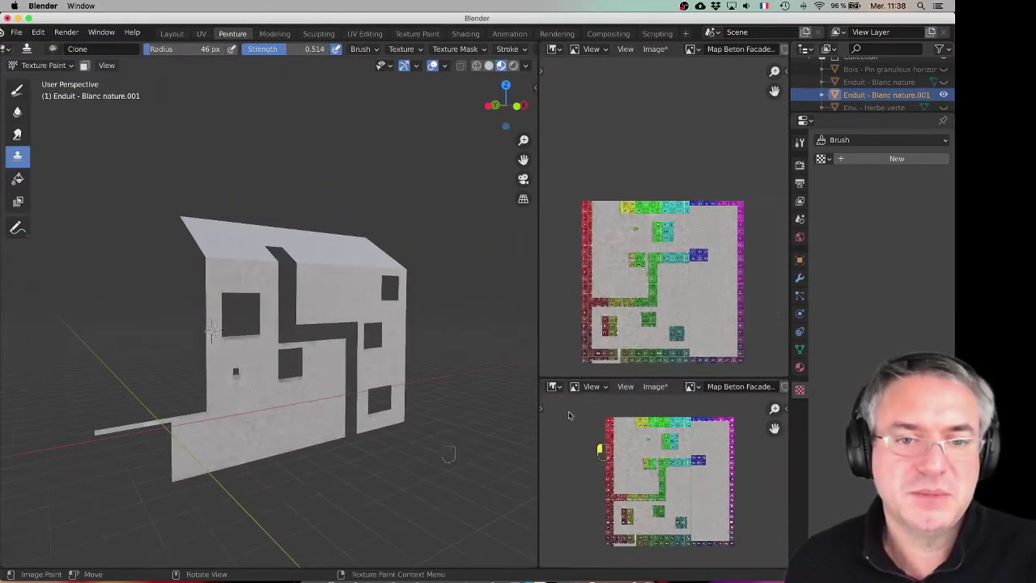
click(654, 388)
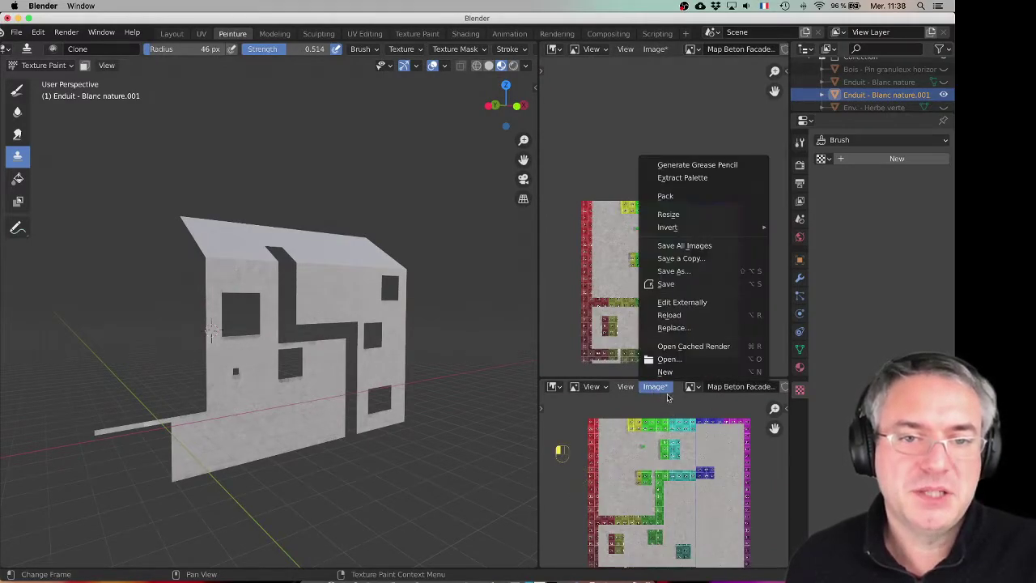
click(684, 245)
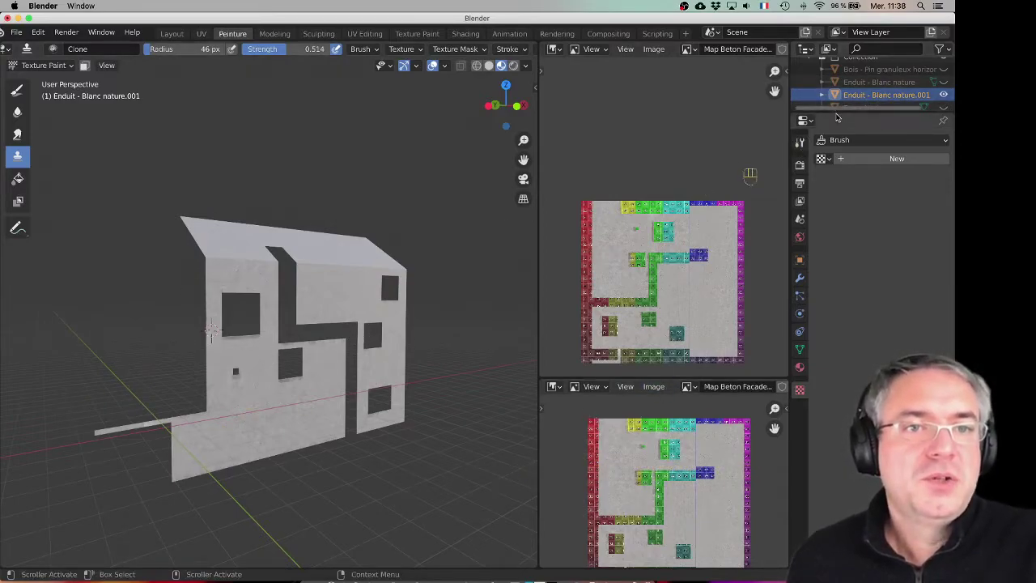
Enlarge the Outliner to list the whole collection and merge the two stacked image editors into one
drag(837, 110, 837, 436)
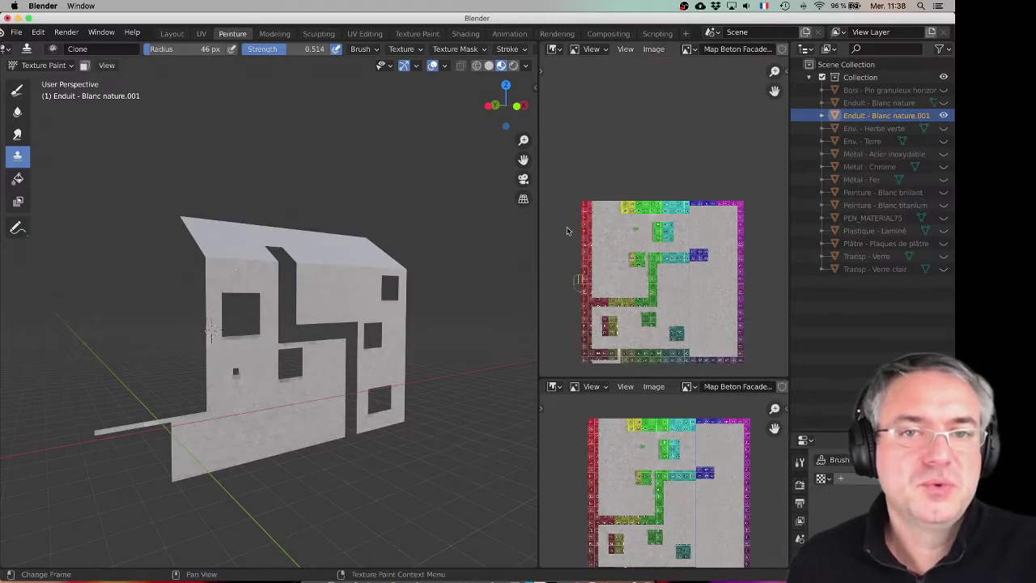
drag(543, 381, 545, 356)
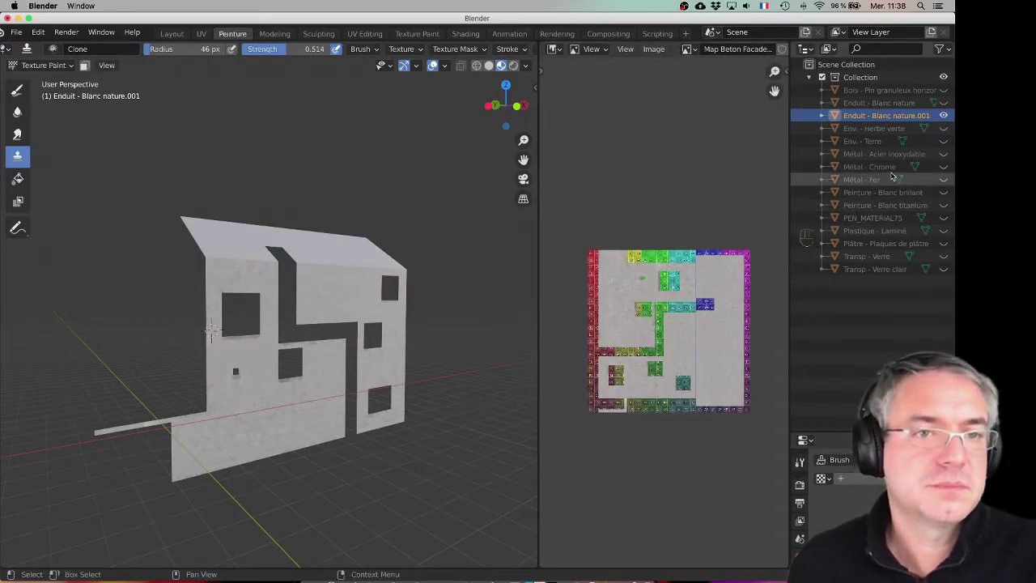
Examine the painted facade texture map across its window openings, coloured borders and unpainted strip
scroll(676, 268, up, 2)
middle_drag(677, 268, 659, 267)
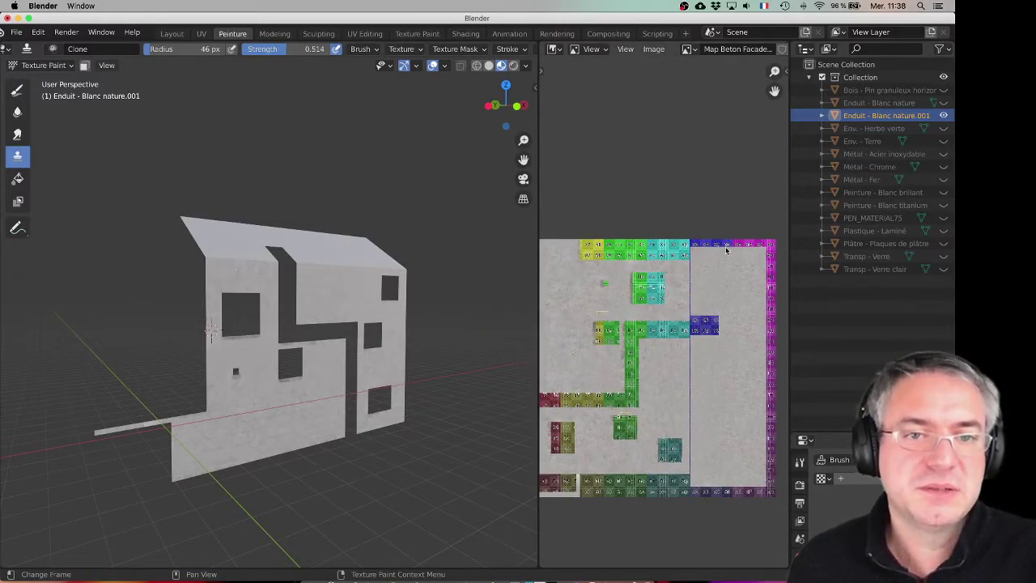
middle_drag(726, 249, 732, 263)
middle_drag(576, 300, 600, 300)
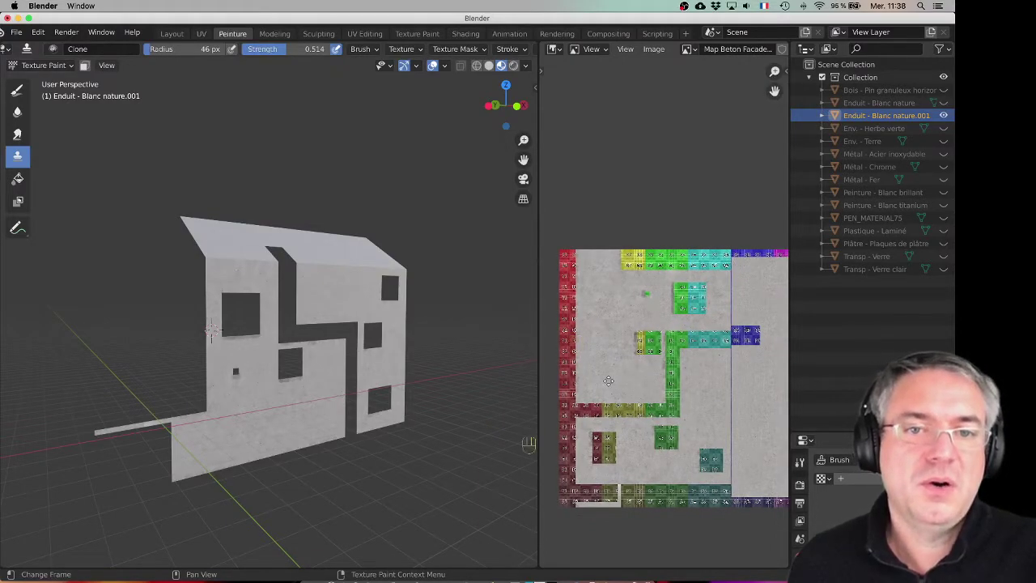
middle_drag(576, 346, 567, 348)
middle_drag(683, 383, 658, 382)
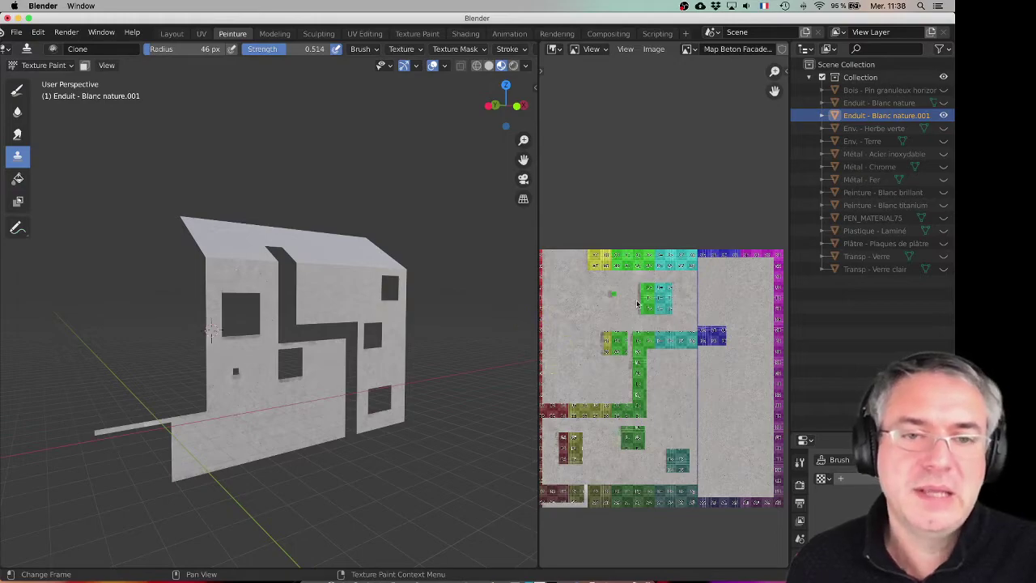
scroll(600, 293, left, 3)
scroll(581, 284, right, 3)
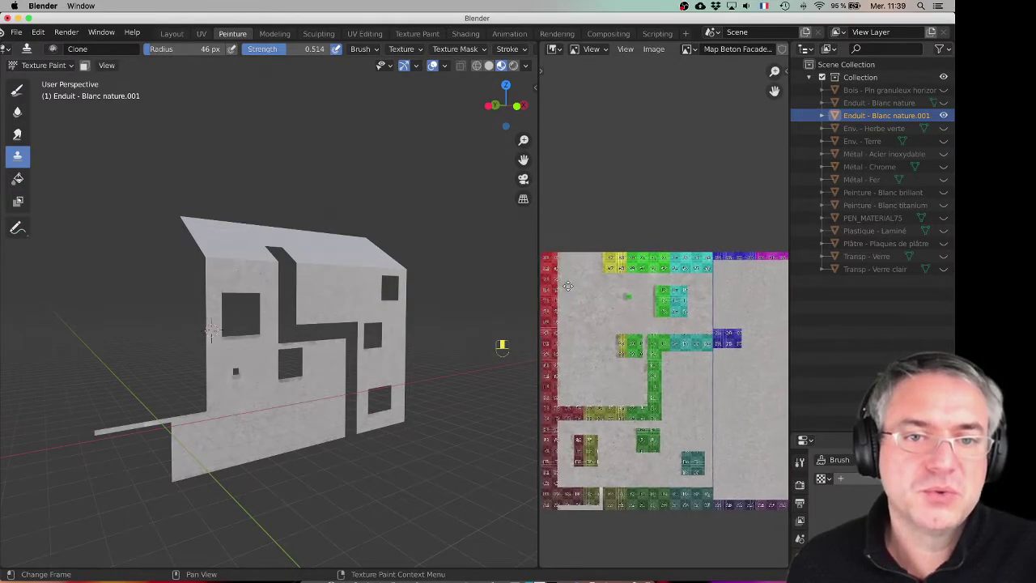
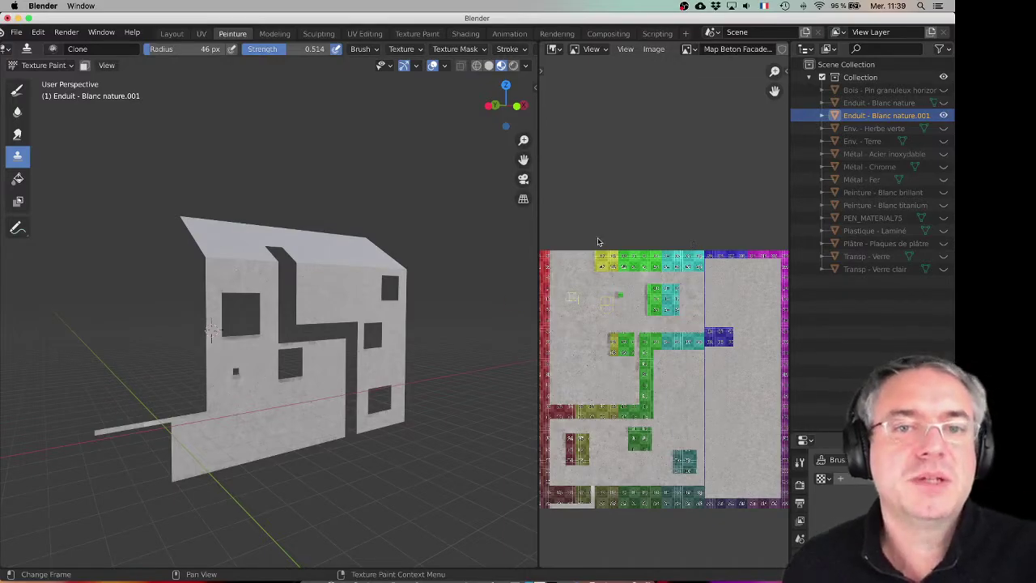
scroll(685, 256, down, 2)
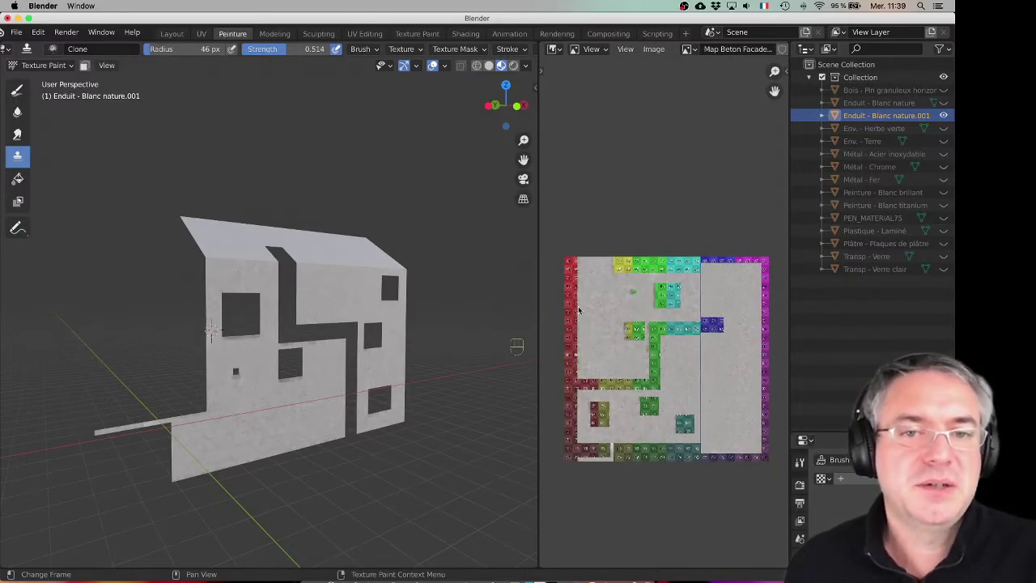
middle_drag(663, 229, 661, 233)
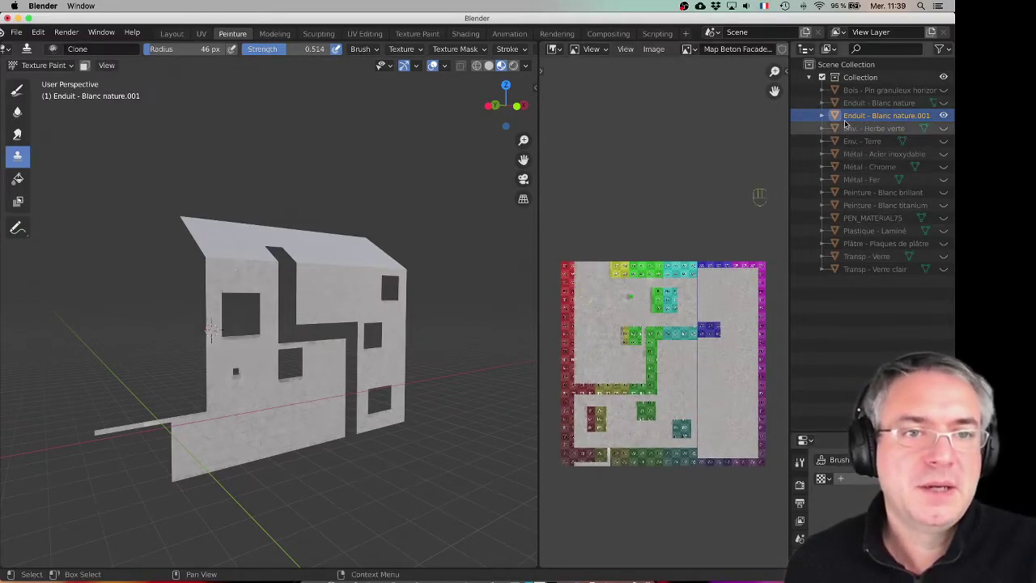
Make all the hidden objects in the collection visible again and frame the complete house around the painted facade
click(943, 89)
click(943, 102)
click(943, 128)
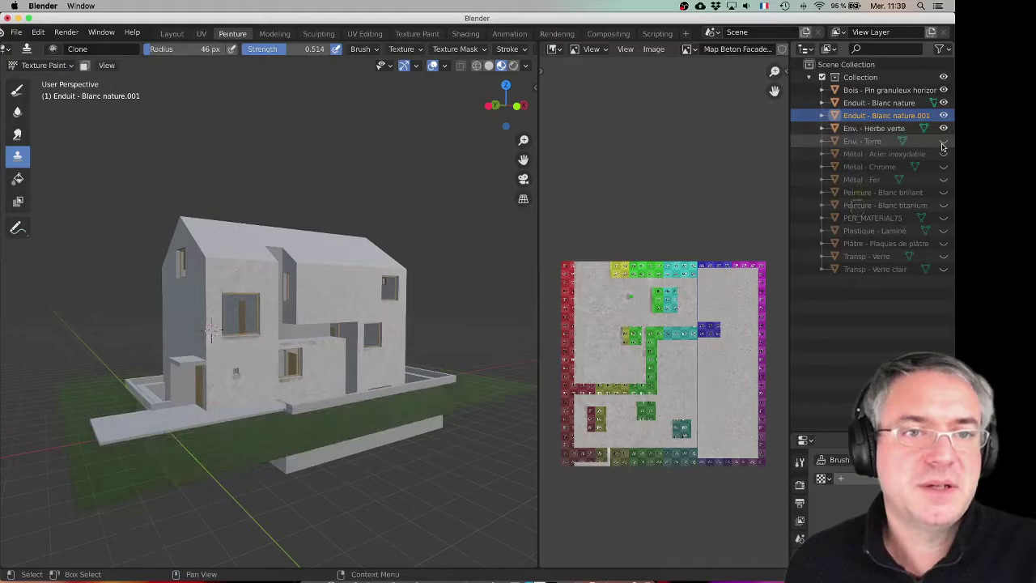
click(942, 141)
click(943, 154)
click(942, 166)
click(943, 178)
click(943, 192)
click(942, 218)
click(943, 205)
click(943, 231)
click(943, 243)
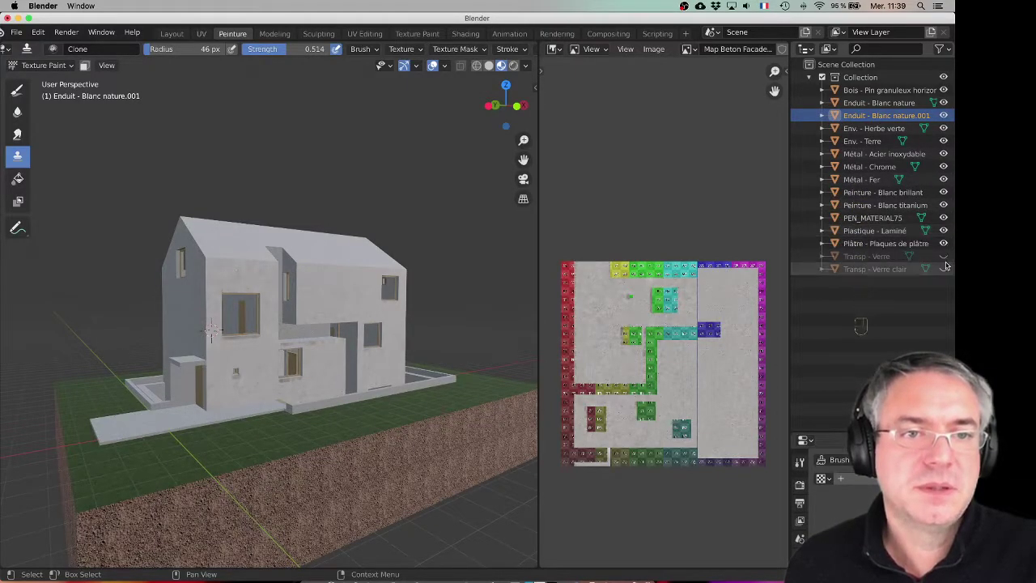
click(943, 268)
click(943, 256)
mouse_move(312, 332)
middle_down()
mouse_move(338, 335)
mouse_move(234, 322)
mouse_move(317, 306)
mouse_move(311, 314)
middle_up()
scroll(271, 329, up, 7)
scroll(263, 329, down, 5)
middle_drag(311, 314, 346, 324)
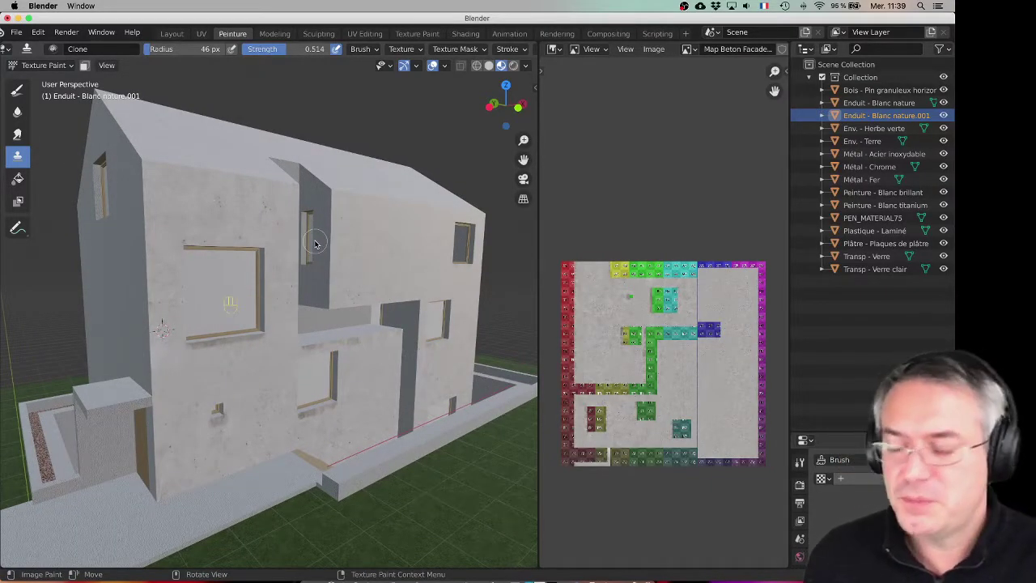
Save the project as Maison démo 02.blend in the Blender folder
key(super+s)
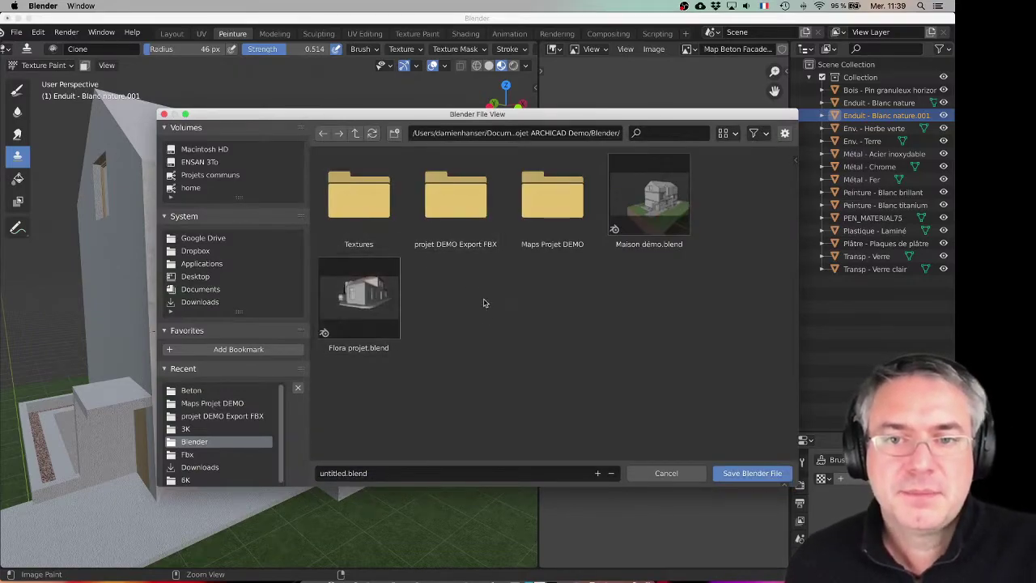
click(373, 476)
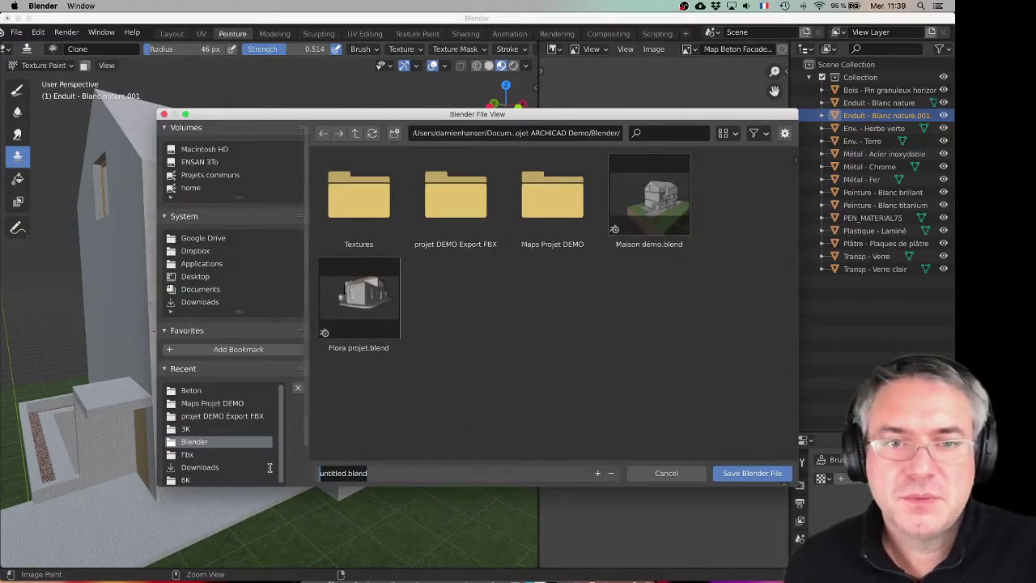
text(Maison démo 02)
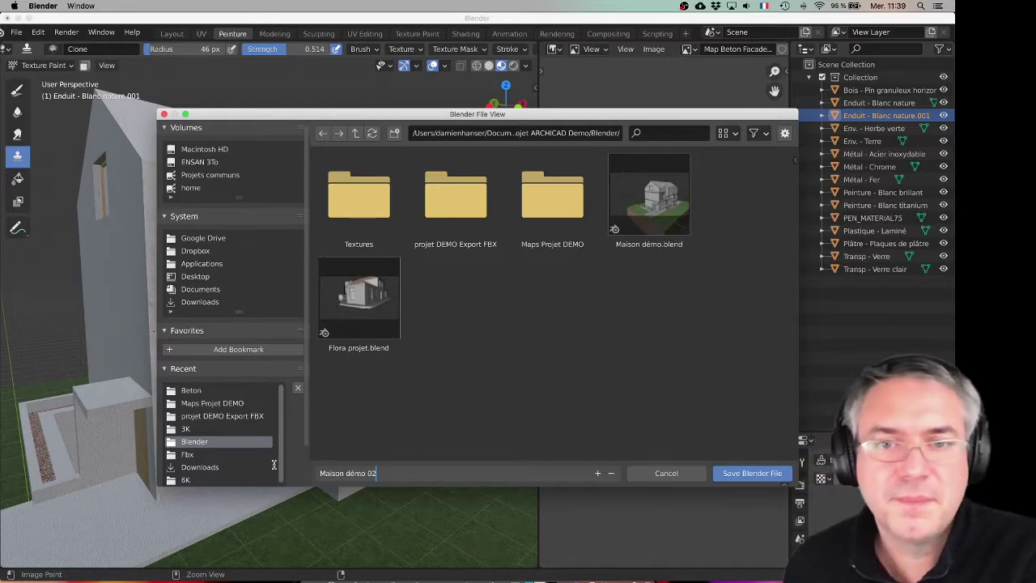
key(Return)
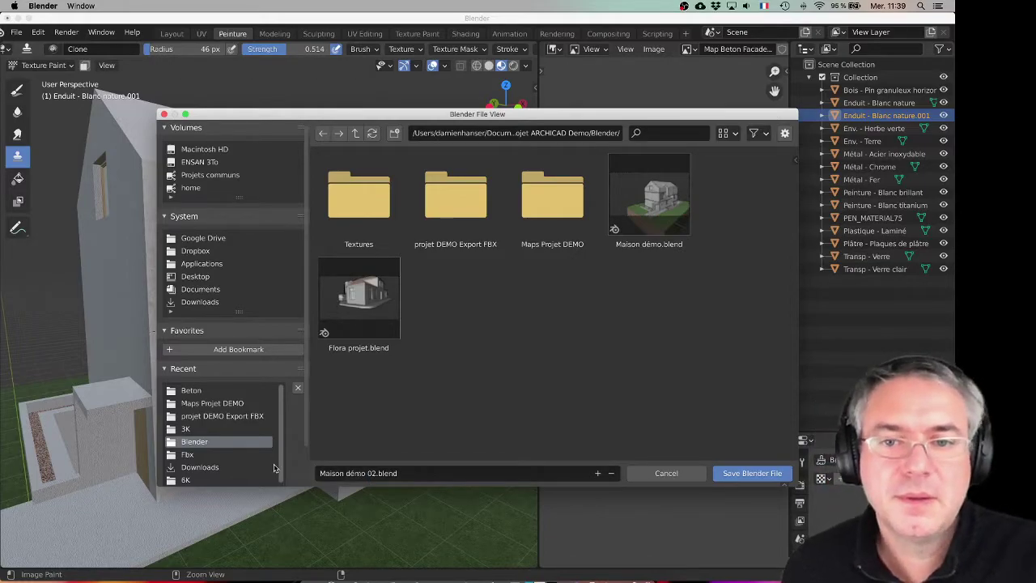
click(752, 473)
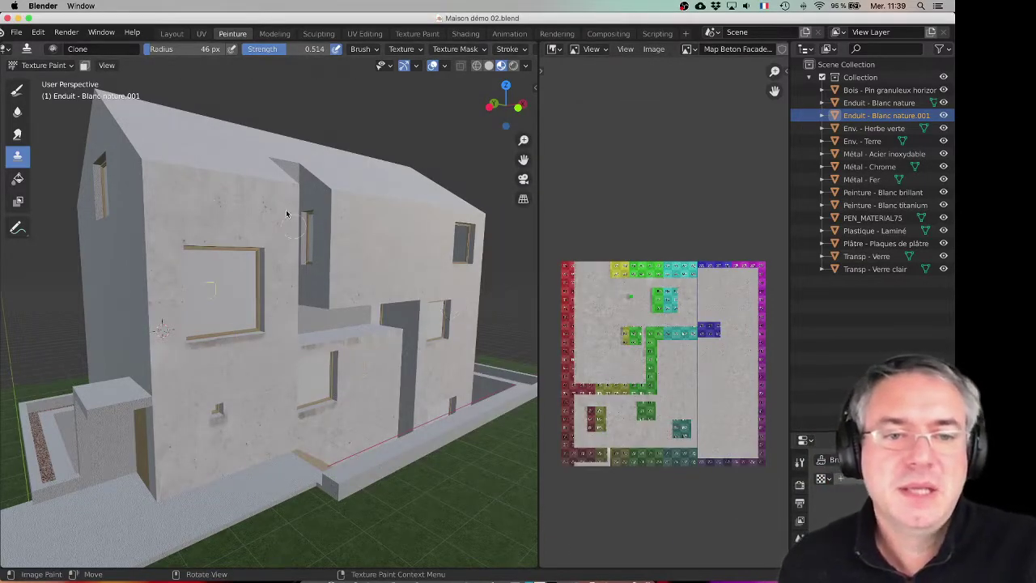
Export the scene in FBX format as Maison démo 02.fbx into the projet DEMO Export FBX folder
click(16, 32)
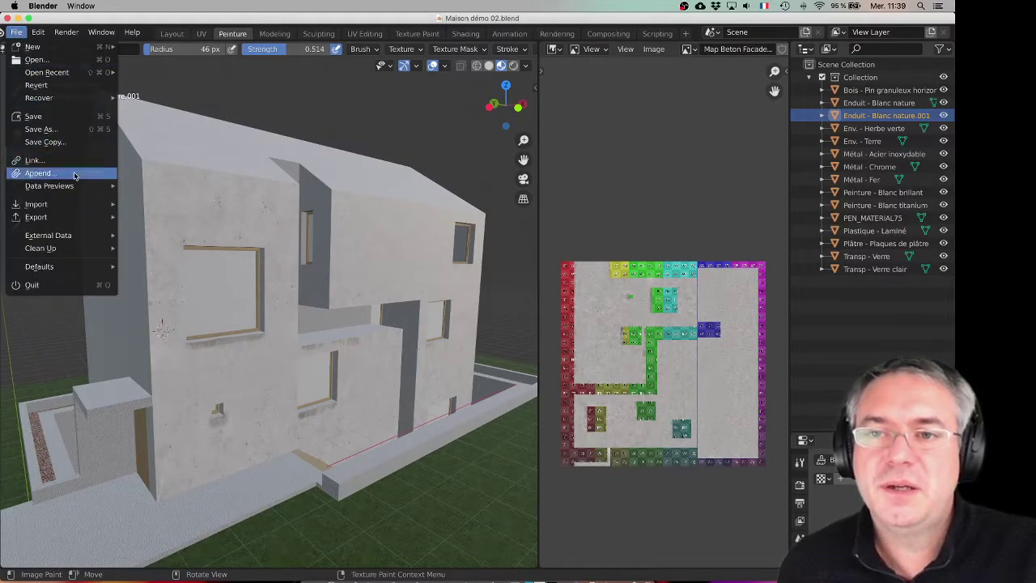
mouse_move(81, 217)
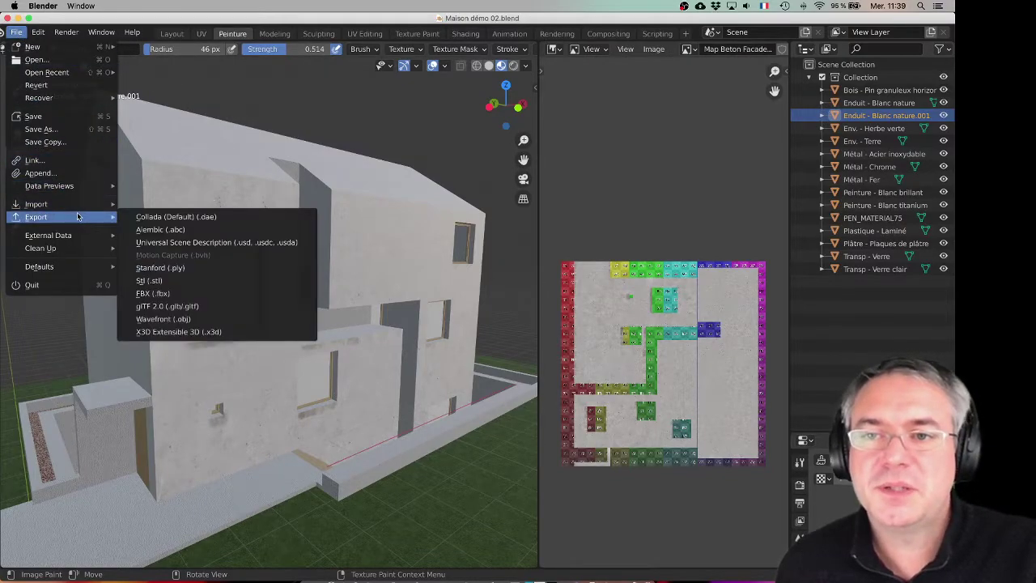
click(180, 294)
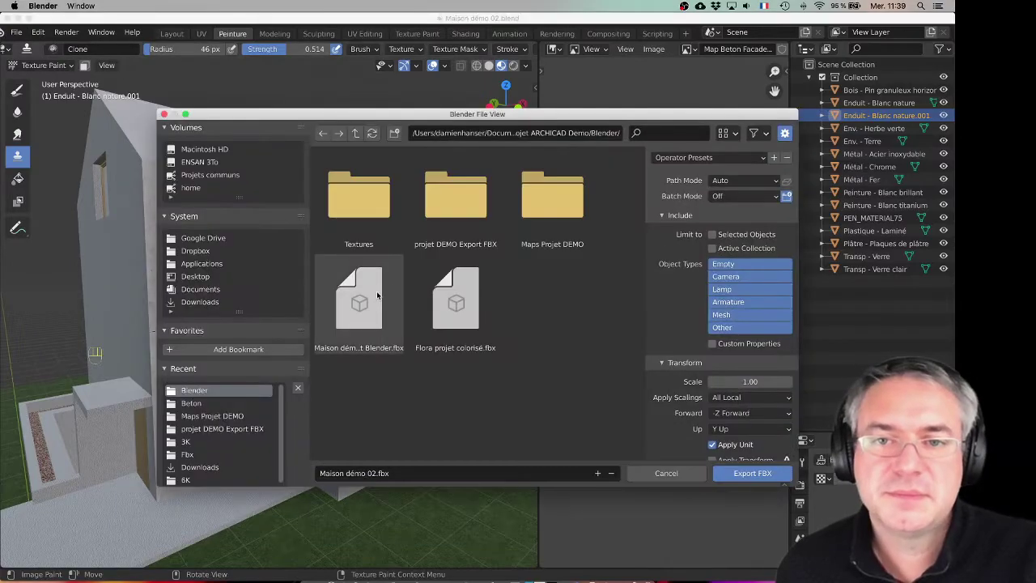
click(443, 200)
click(389, 473)
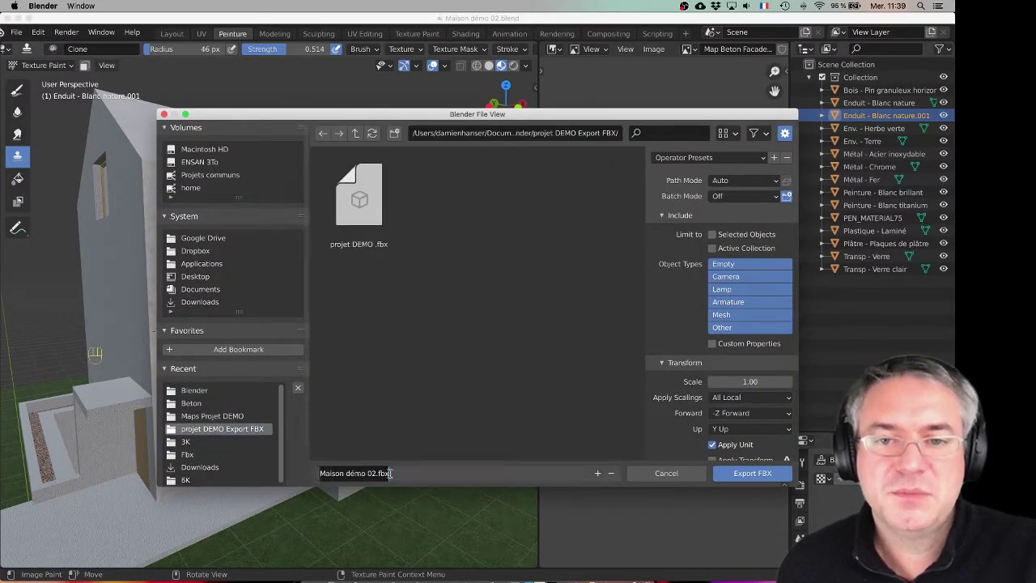
click(373, 474)
click(765, 477)
click(763, 478)
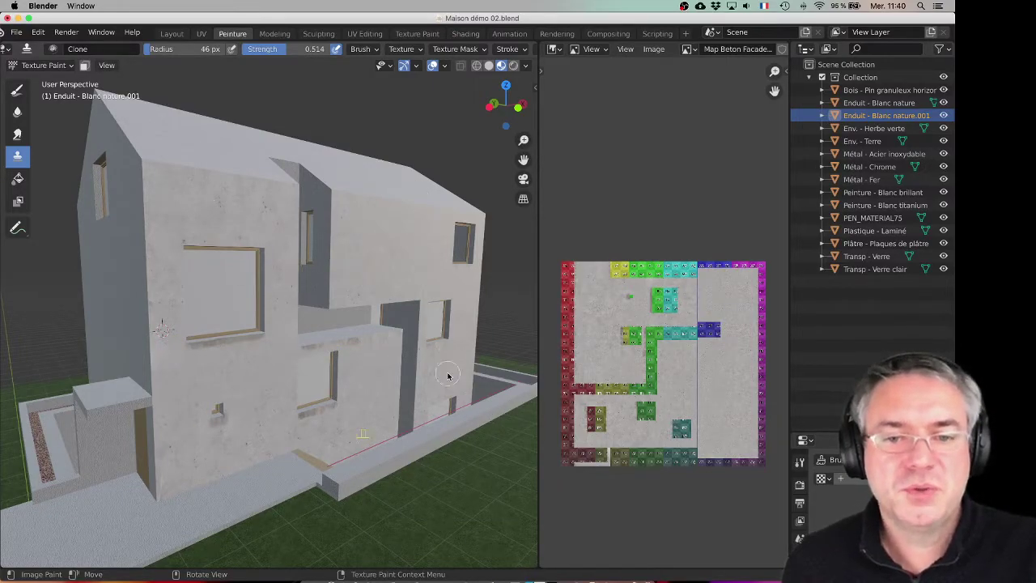
Launch Twinmotion 2020.2 and dismiss its welcome window to reach the new project
key(super+space)
text(t)
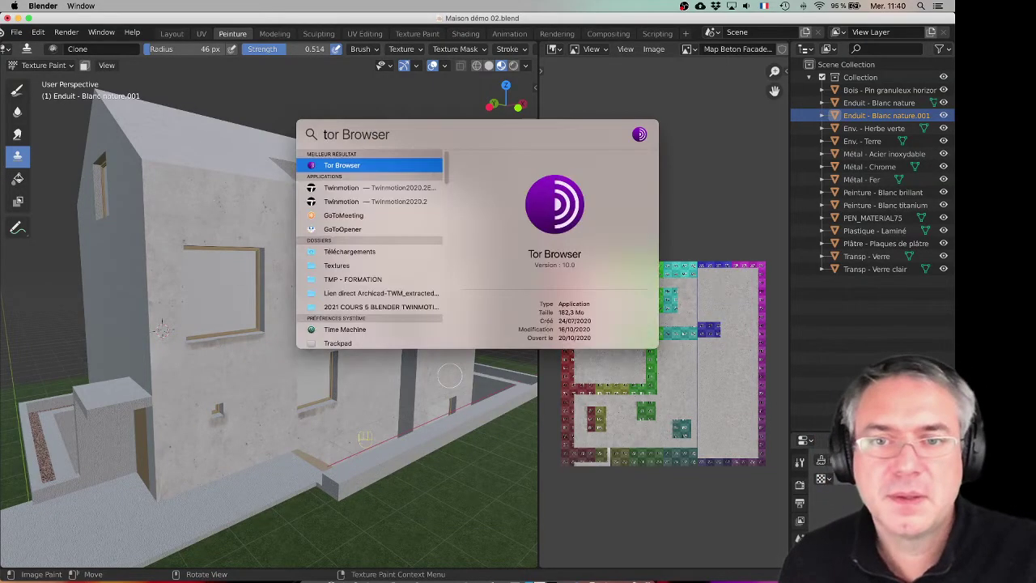
text(win)
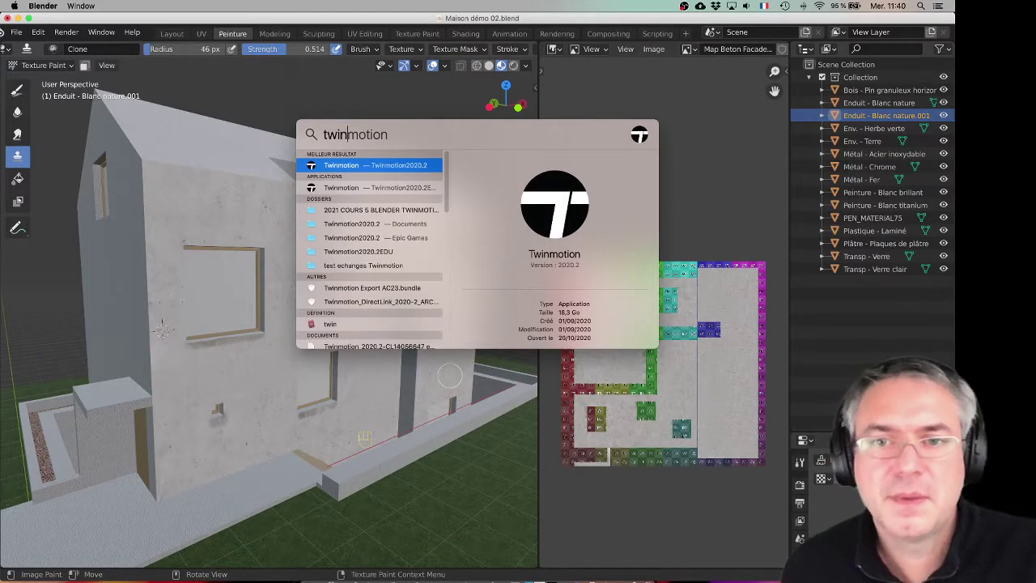
key(Return)
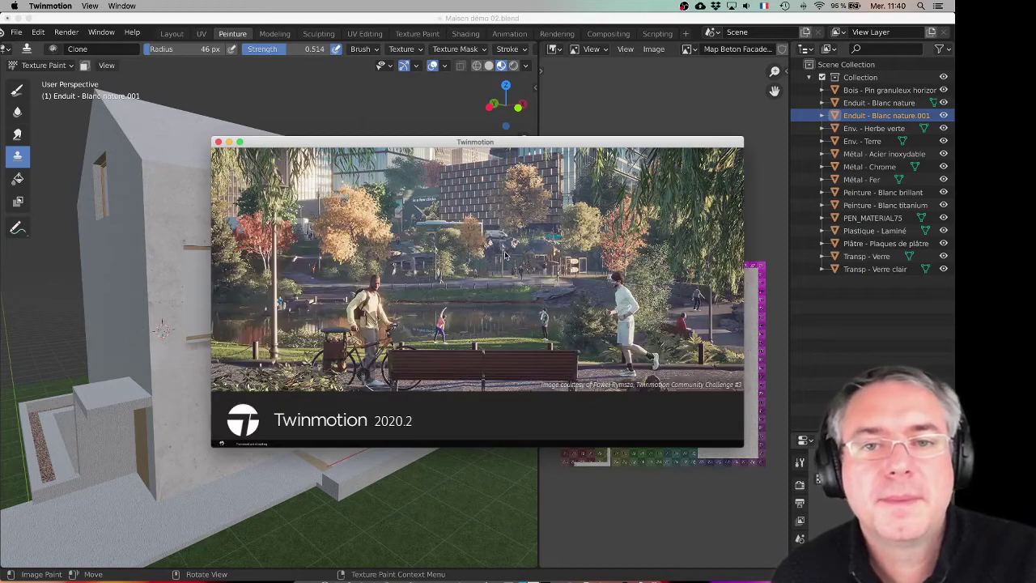
drag(422, 142, 430, 156)
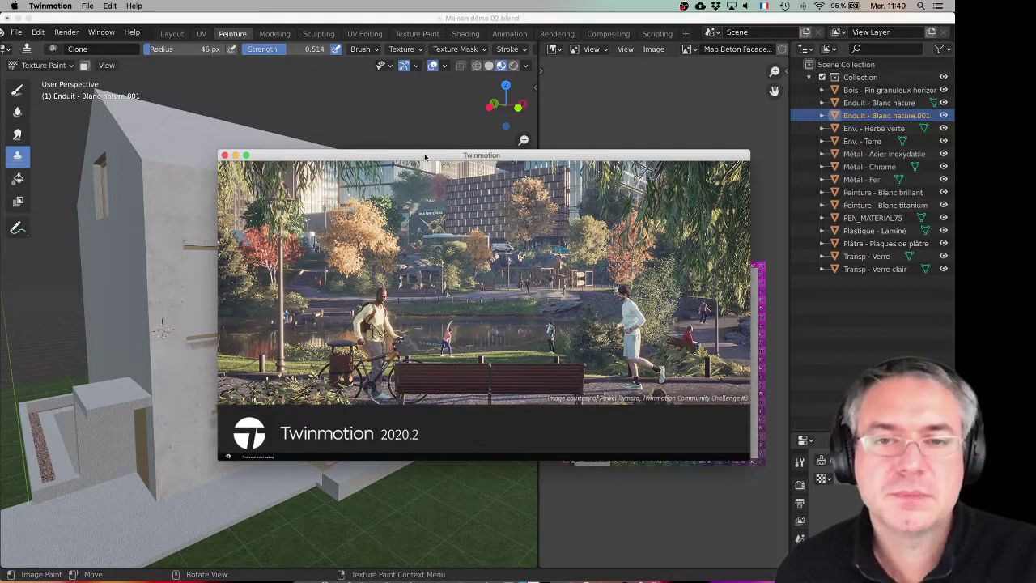
drag(425, 157, 424, 155)
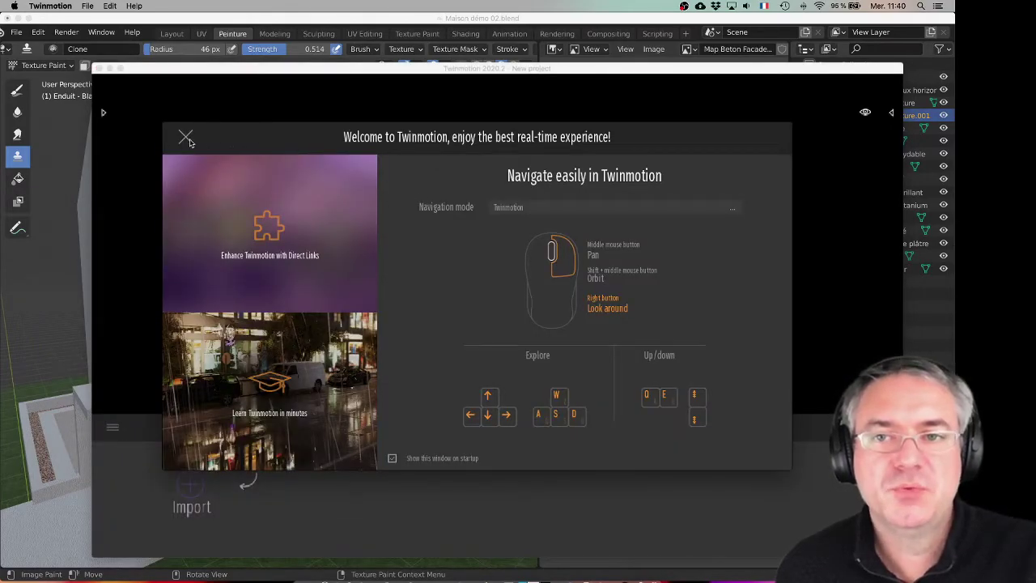
click(187, 139)
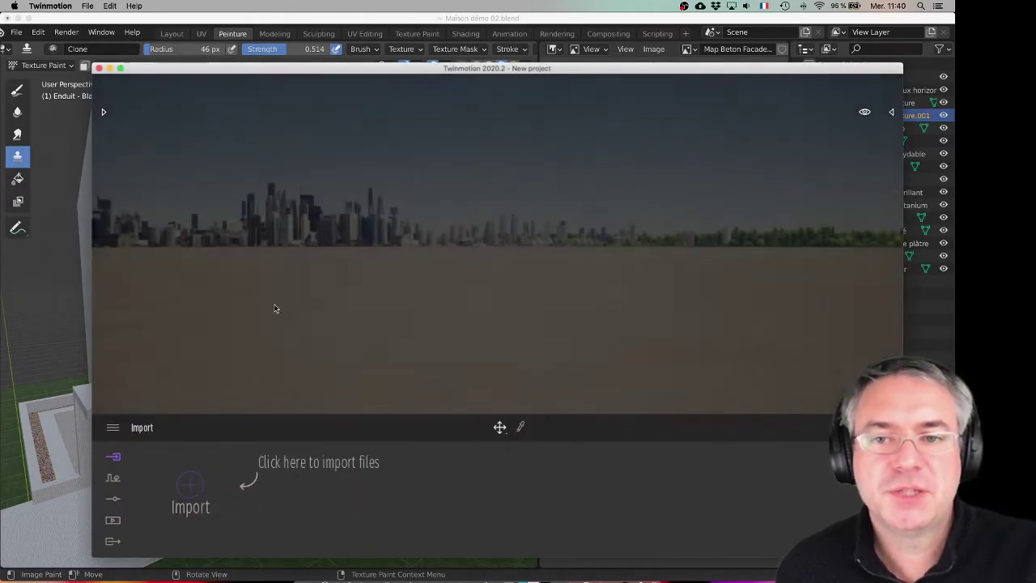
Import the geometry file Maison démo 02.fbx from the projet DEMO Export FBX folder with the Collapse by material option
click(191, 487)
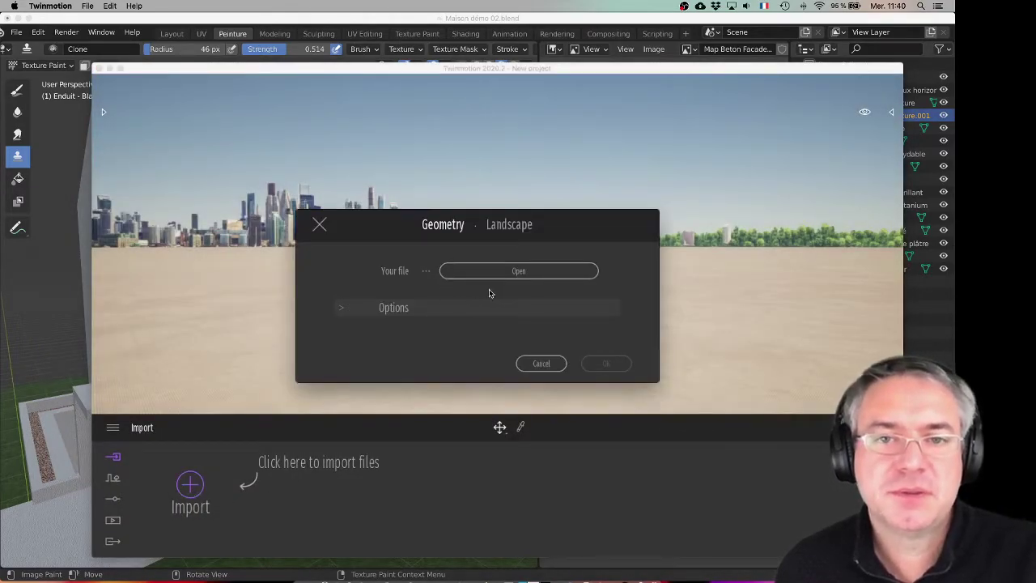
click(509, 272)
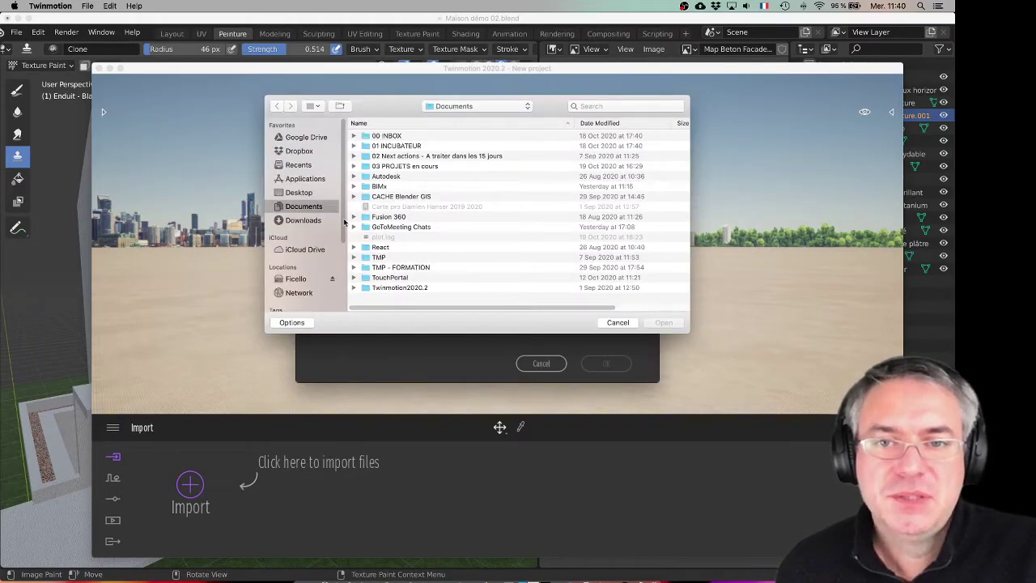
double_click(409, 266)
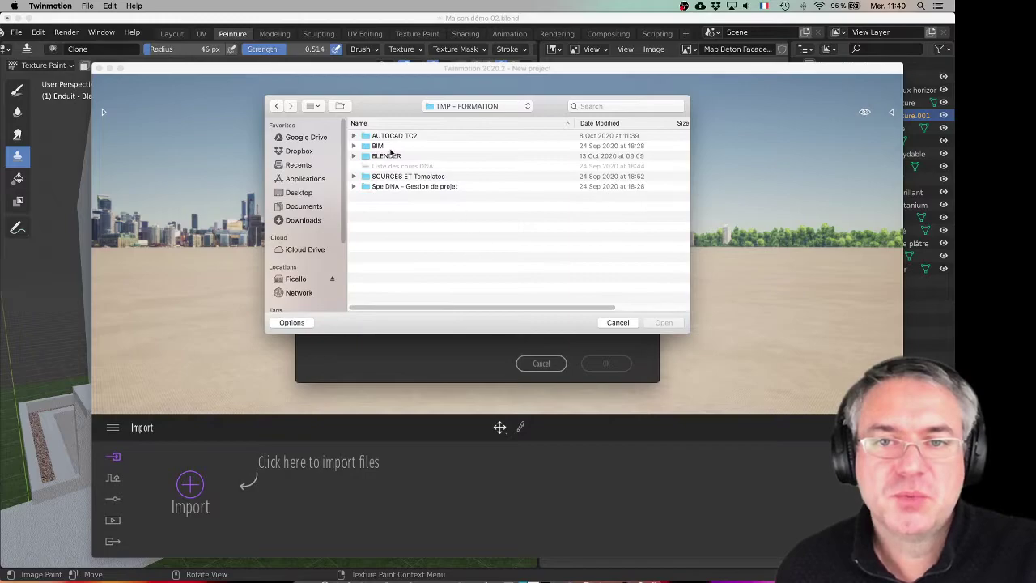
double_click(384, 158)
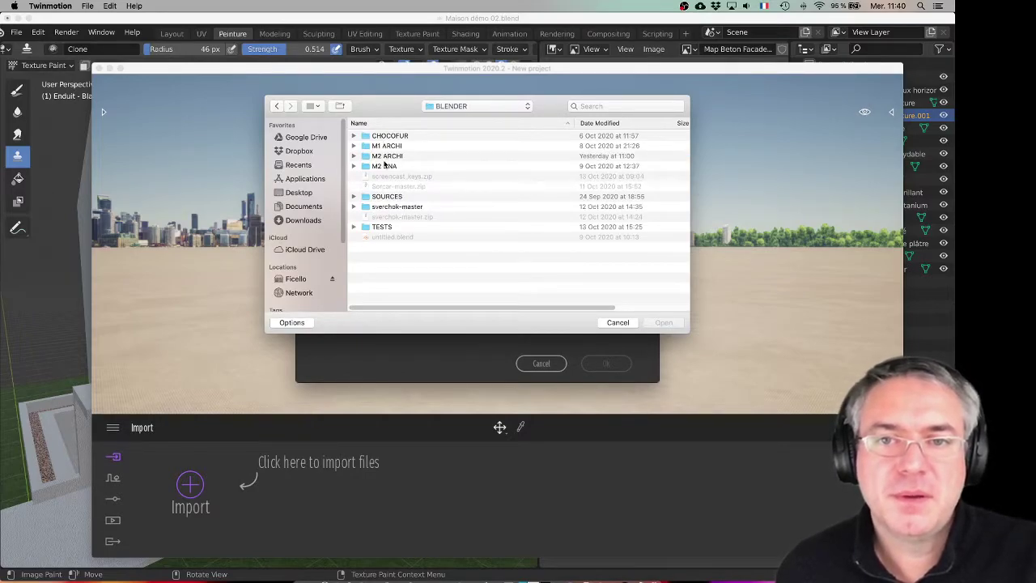
double_click(385, 157)
double_click(403, 187)
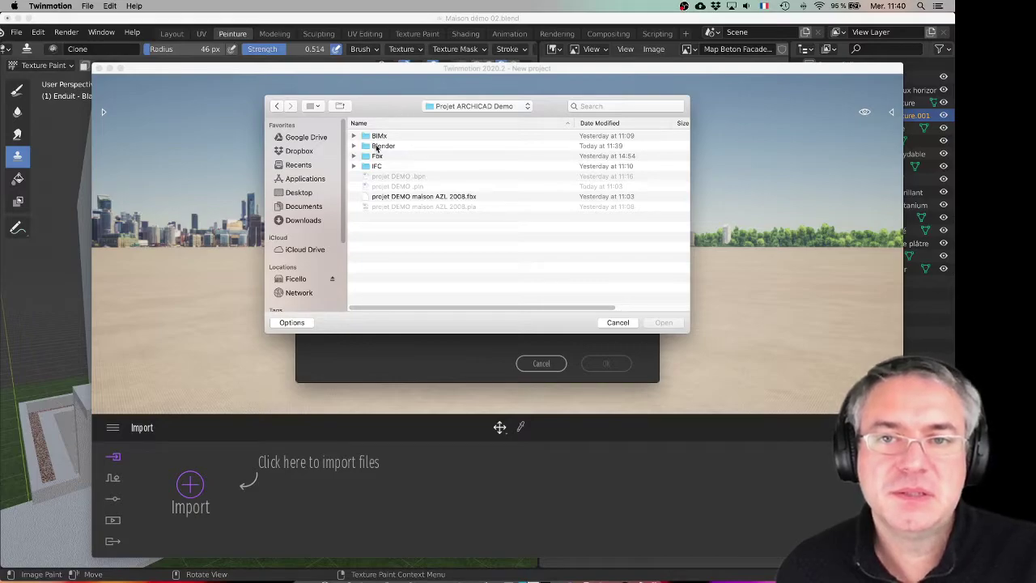
double_click(377, 146)
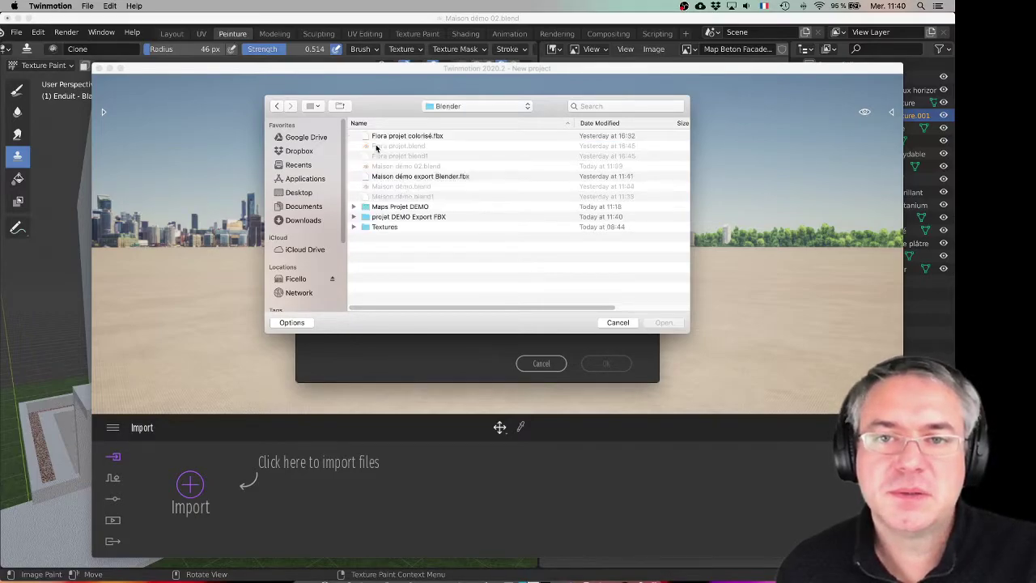
double_click(392, 216)
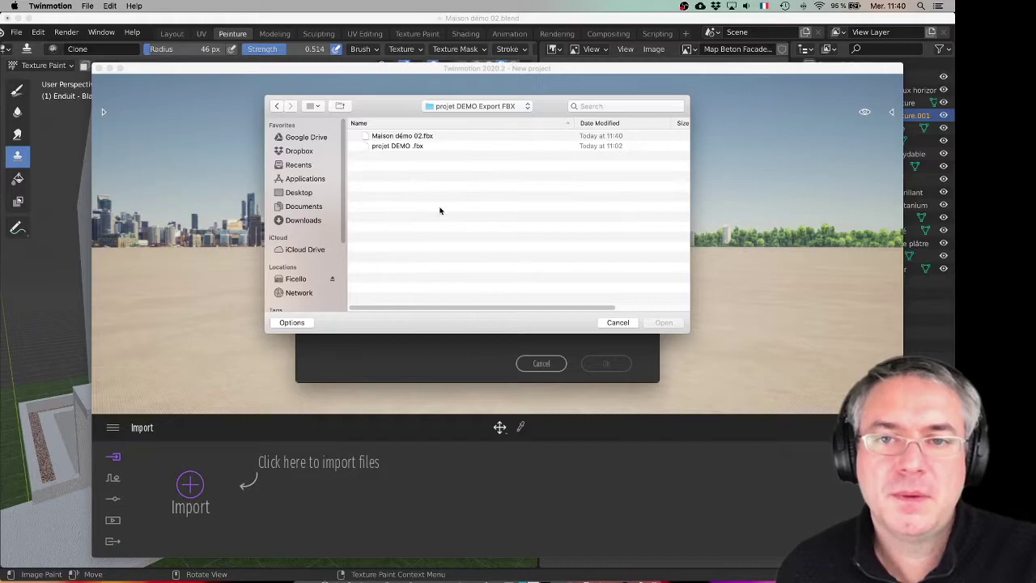
click(399, 137)
click(669, 323)
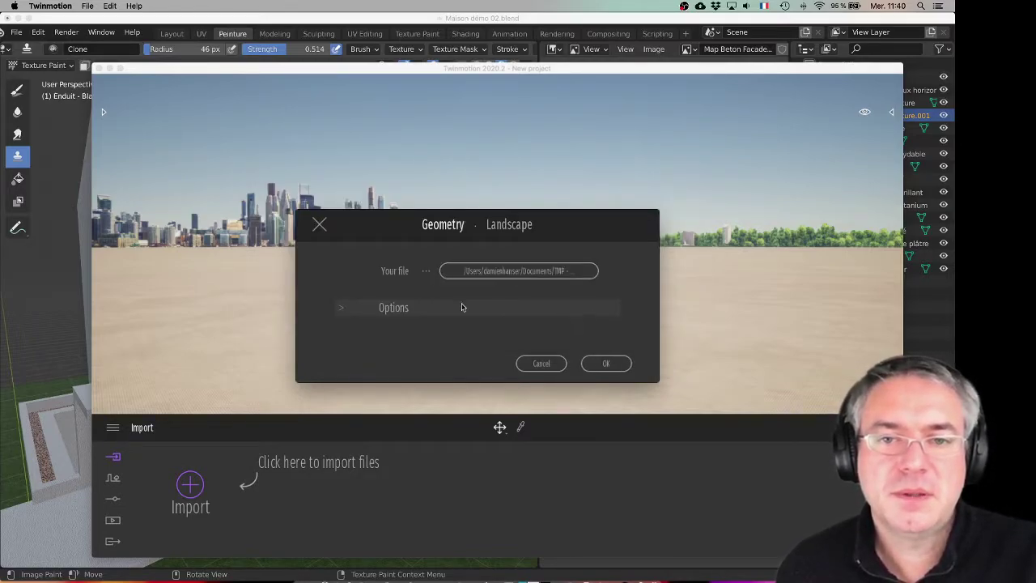
click(463, 307)
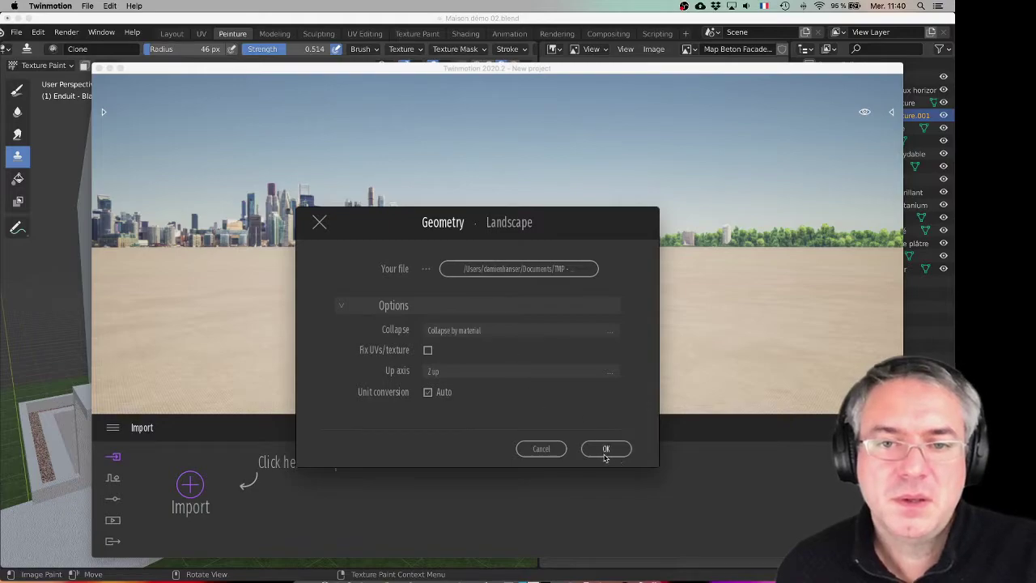
click(606, 450)
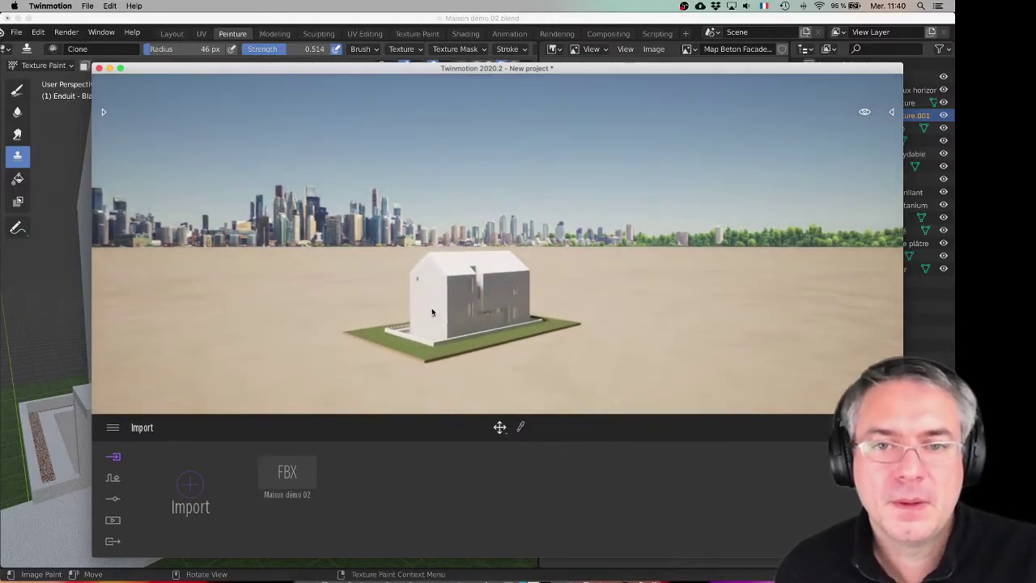
Inspect the imported house from several sides, including its roof, gable wall and long facades
scroll(430, 314, up, 10)
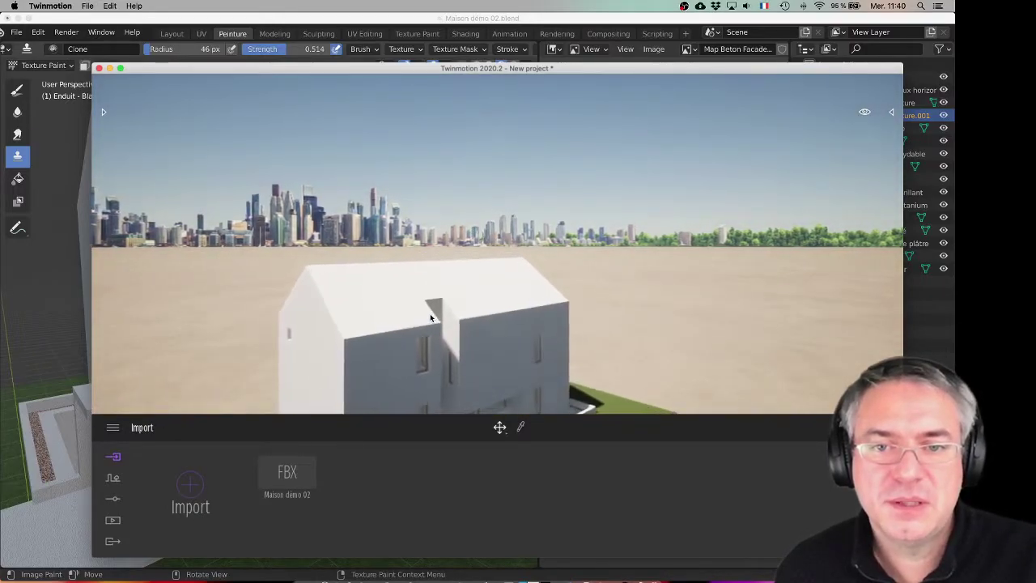
middle_drag(429, 321, 462, 305)
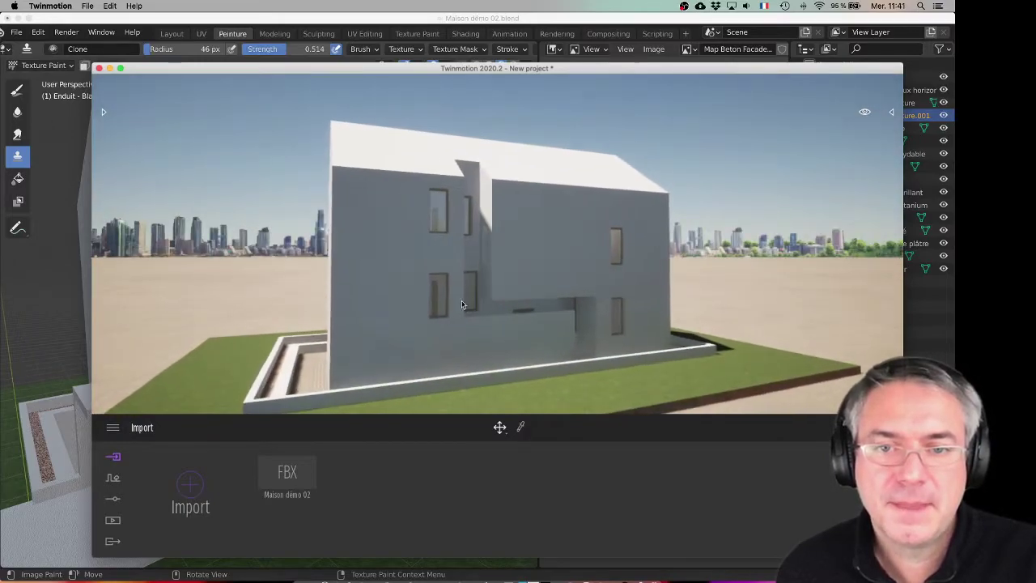
scroll(428, 304, up, 10)
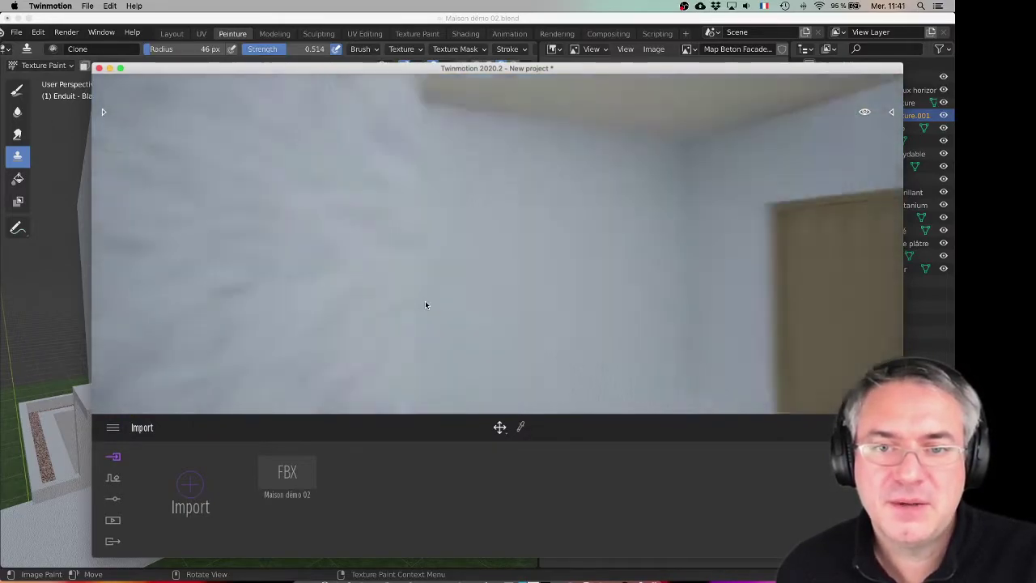
scroll(426, 306, down, 5)
scroll(426, 305, down, 2)
middle_drag(394, 303, 207, 249)
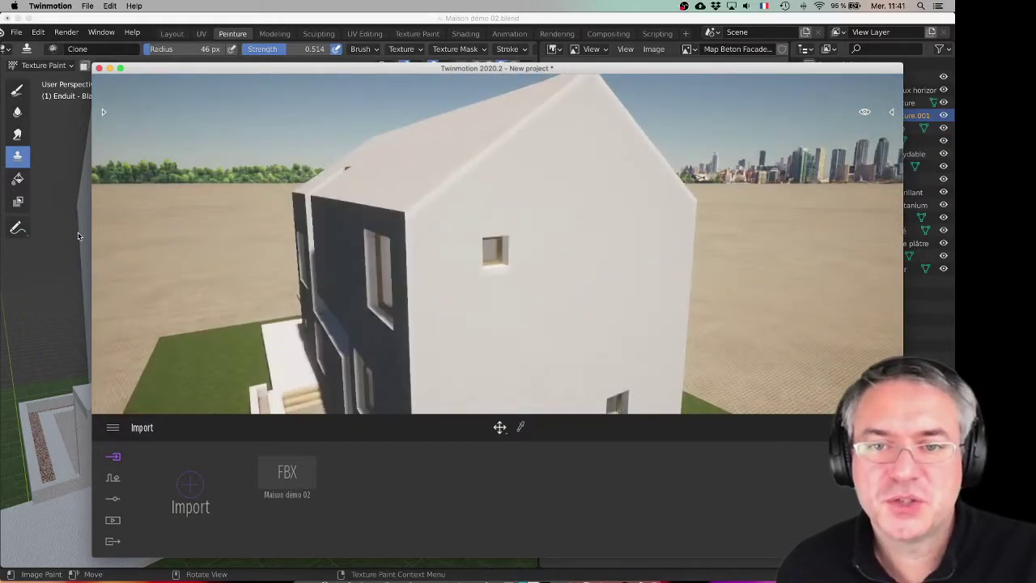
middle_drag(79, 234, 223, 245)
mouse_move(311, 252)
middle_down()
mouse_move(283, 241)
mouse_move(304, 252)
mouse_move(326, 243)
mouse_move(312, 263)
middle_up()
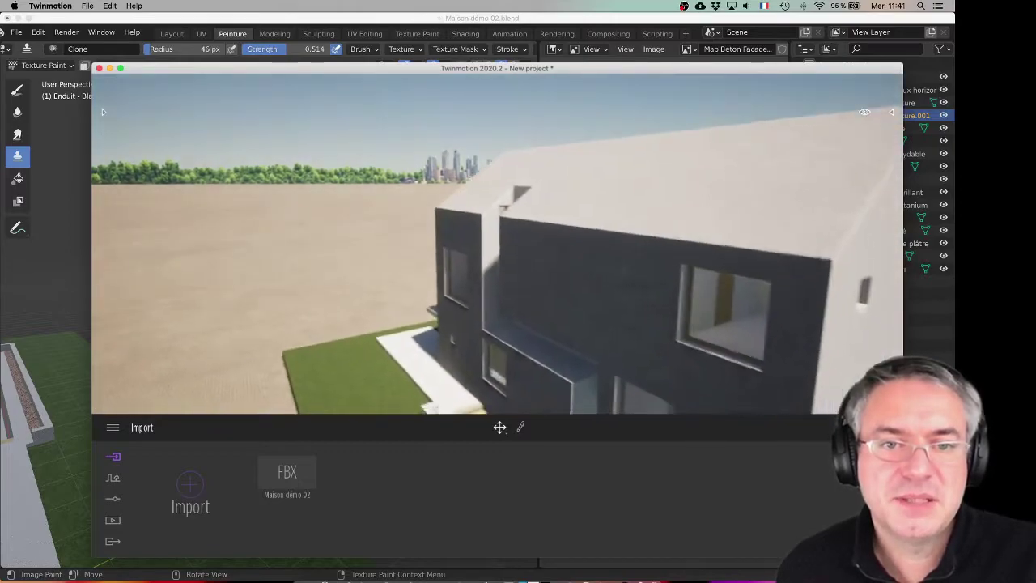
Examine the painted concrete texture up close around the facade's ledge, windows and small opening
middle_drag(518, 284, 491, 215)
scroll(522, 232, up, 5)
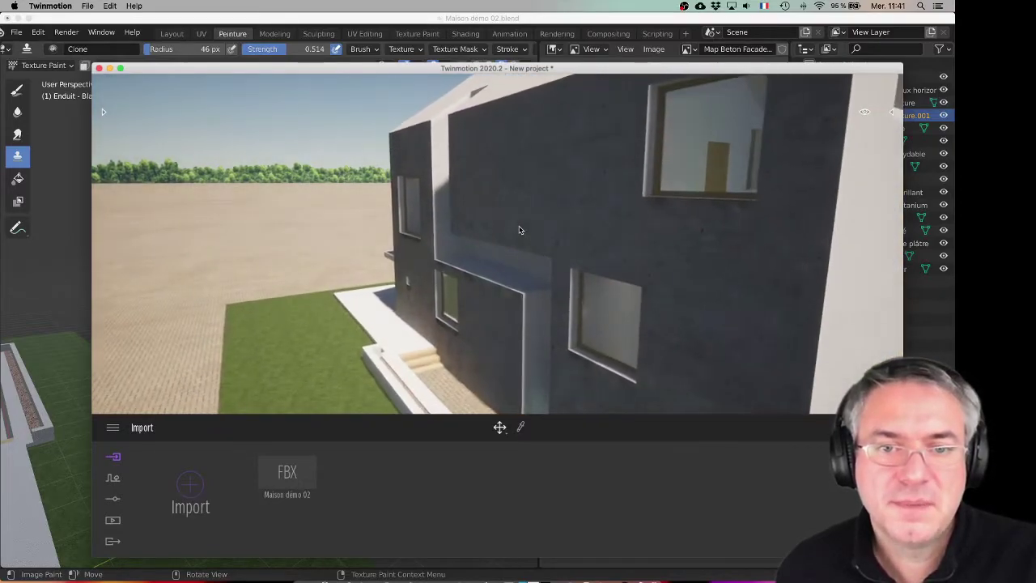
scroll(521, 229, up, 5)
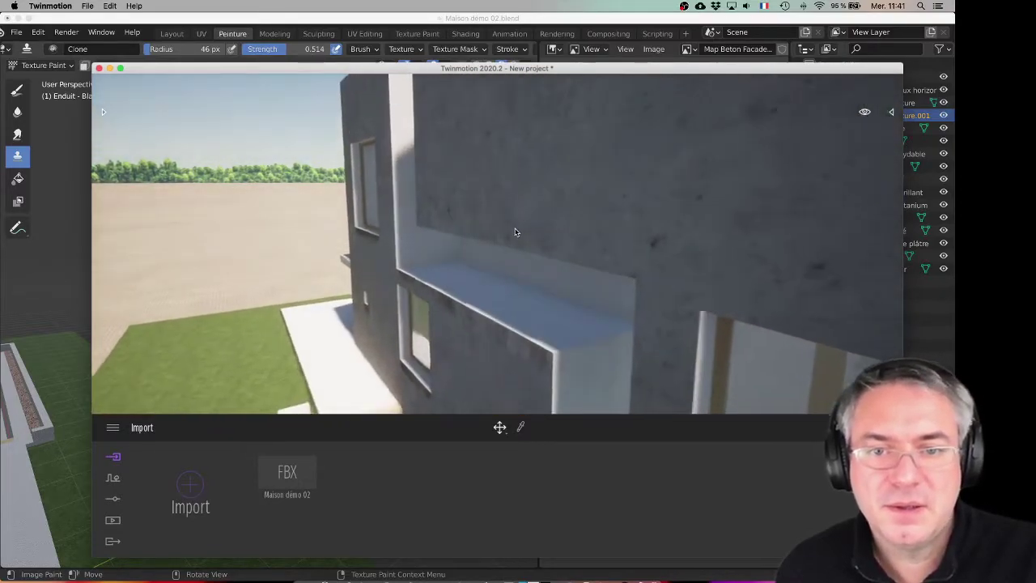
scroll(466, 248, down, 5)
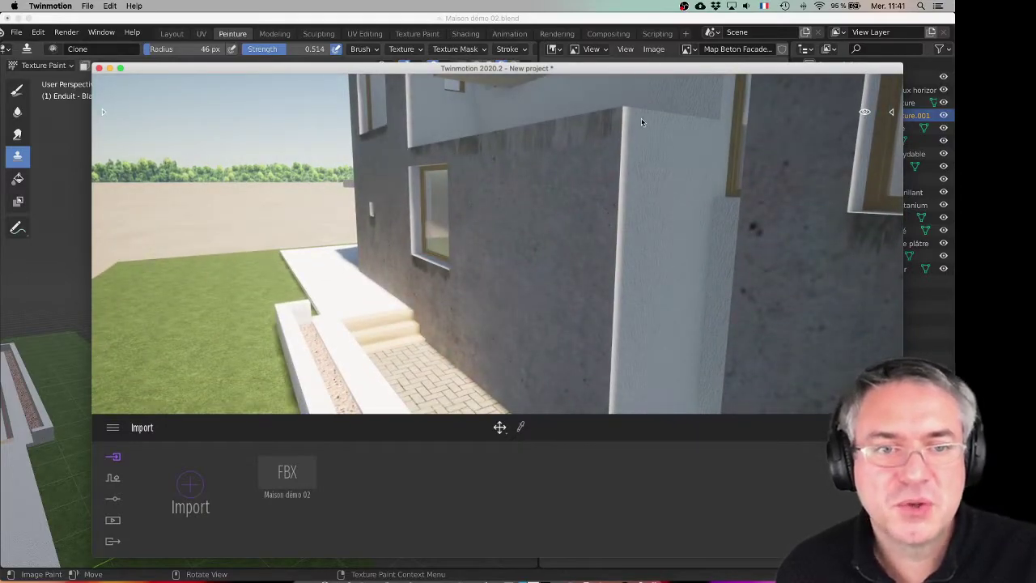
scroll(529, 173, up, 2)
shift+middle_drag(529, 173, 647, 177)
shift+middle_drag(388, 180, 254, 175)
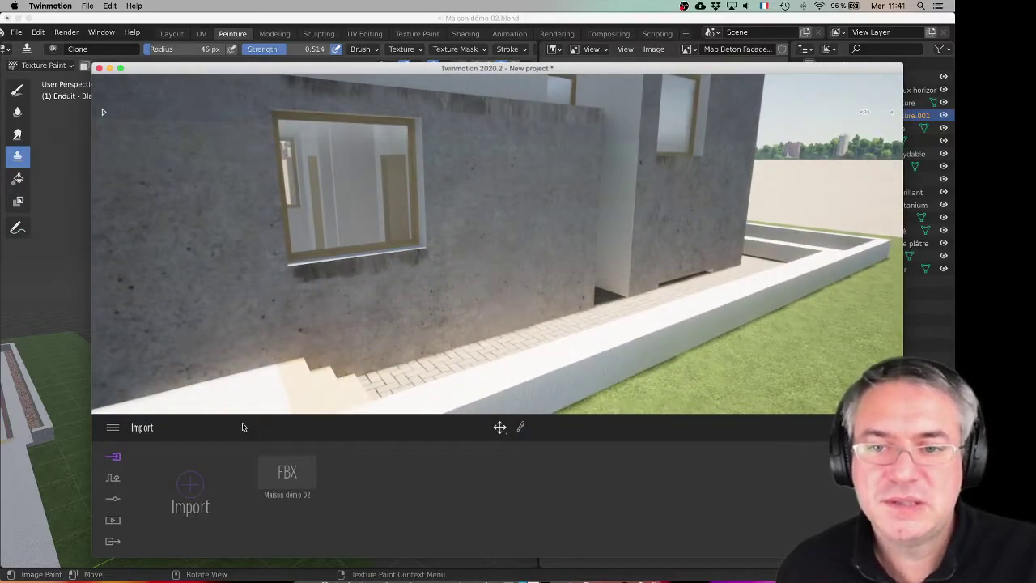
scroll(347, 292, down, 3)
shift+middle_drag(302, 254, 359, 252)
middle_drag(122, 243, 169, 215)
shift+middle_drag(195, 272, 219, 314)
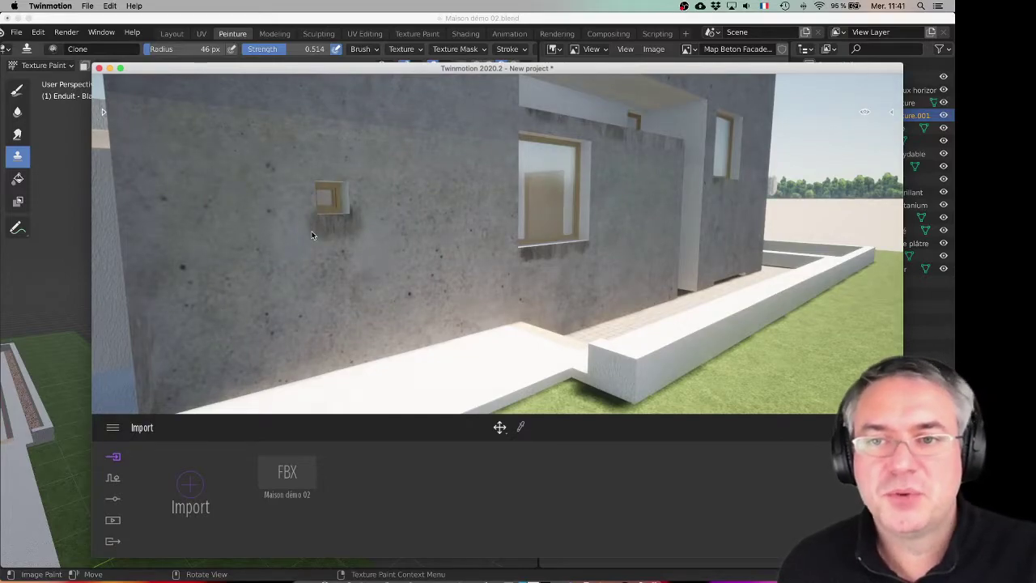
Switch back to Blender and examine the painted stains beneath the facade's windows and horizontal ledge
click(46, 381)
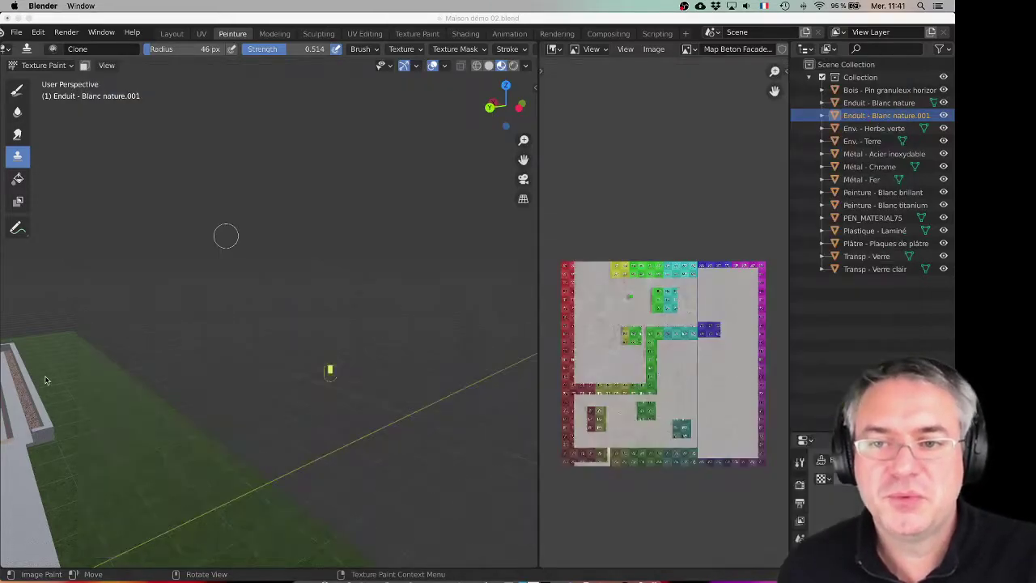
scroll(121, 340, down, 6)
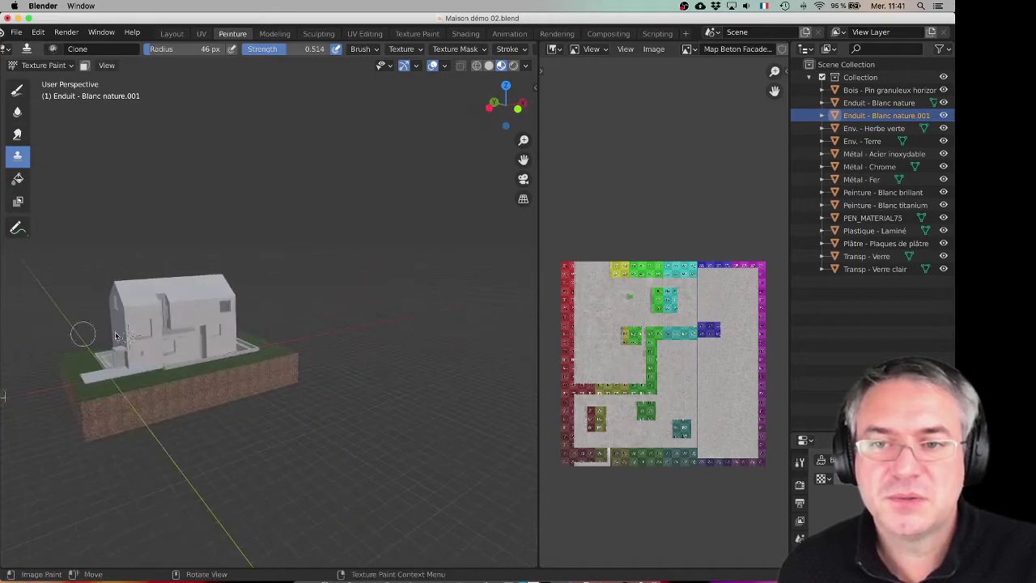
scroll(127, 333, up, 10)
scroll(143, 342, down, 4)
middle_drag(204, 341, 172, 327)
shift+middle_drag(293, 372, 228, 357)
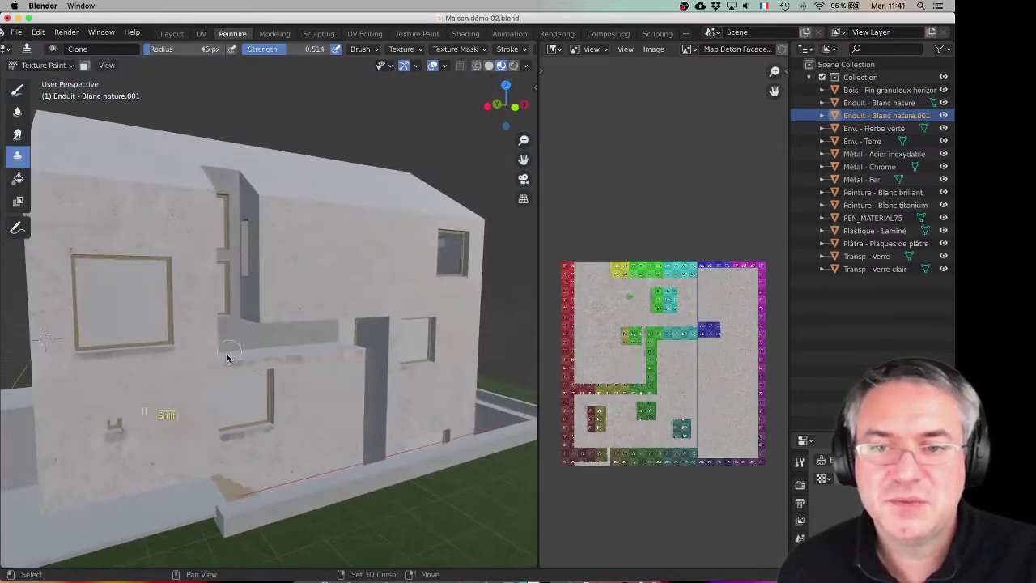
scroll(130, 353, up, 10)
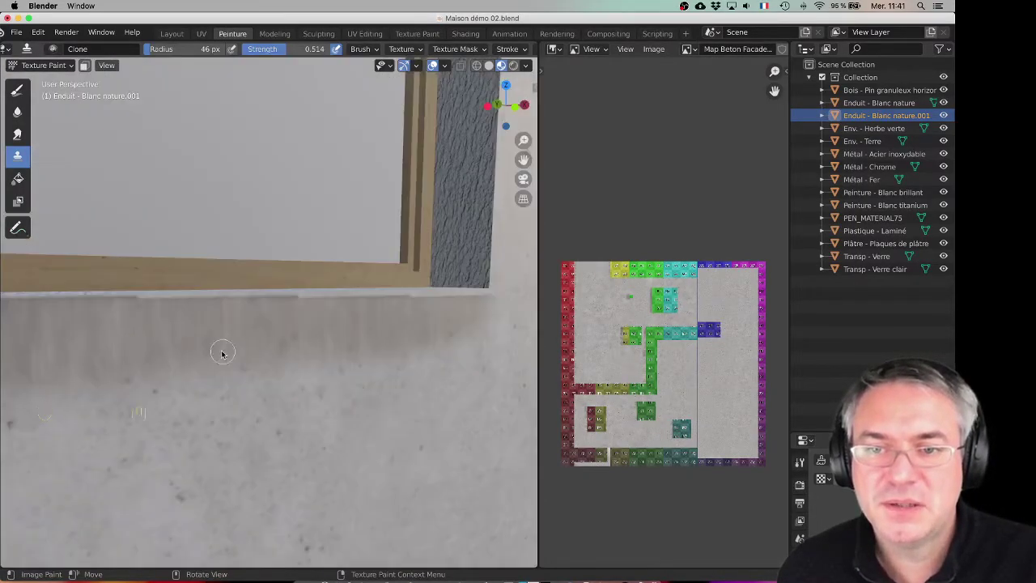
scroll(218, 356, down, 8)
mouse_move(219, 359)
middle_down()
mouse_move(294, 363)
mouse_move(297, 378)
mouse_move(207, 363)
middle_up()
scroll(195, 364, up, 10)
scroll(192, 364, up, 3)
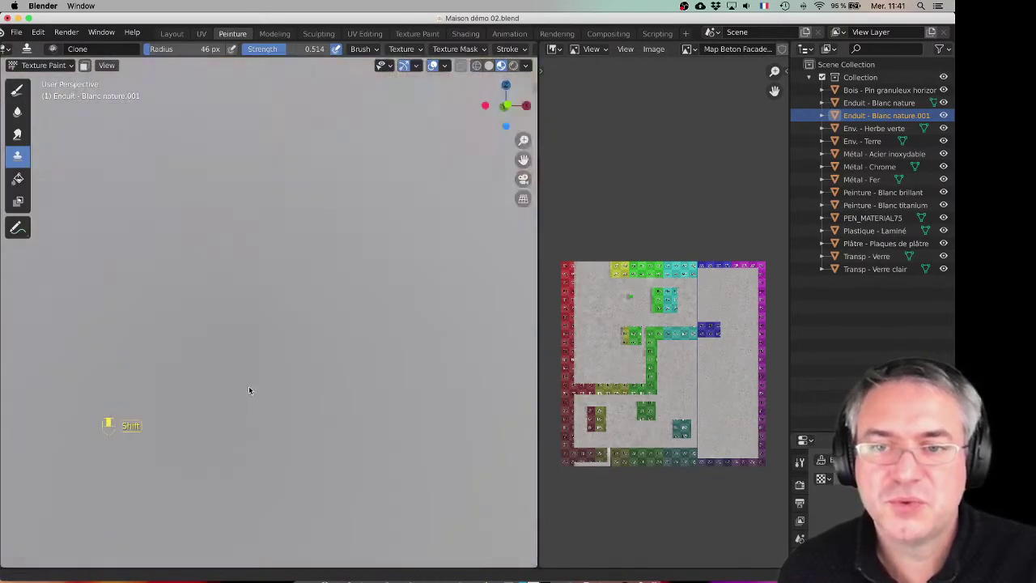
scroll(232, 378, down, 12)
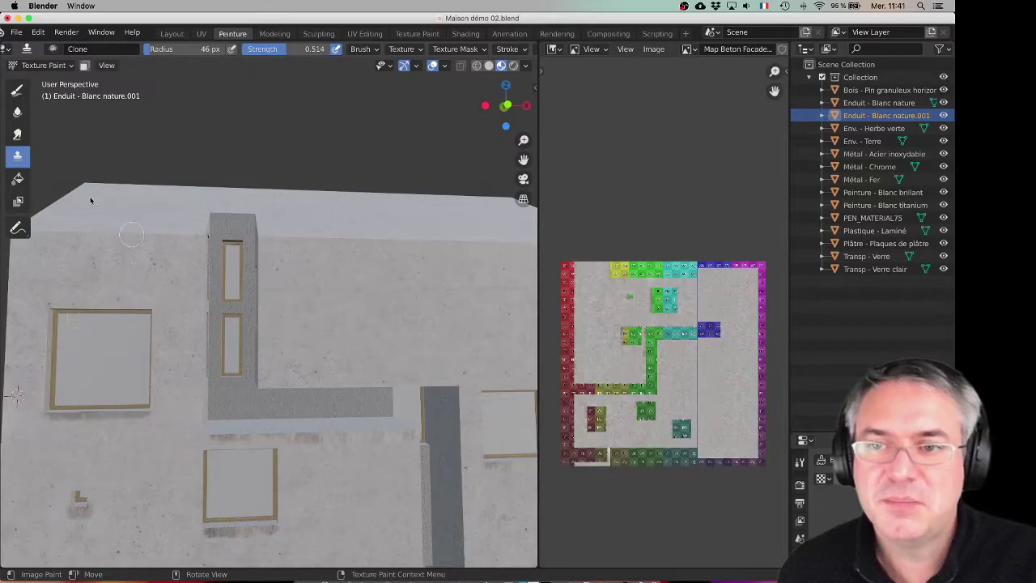
Clone clean concrete over the dark streaks beneath the facade's horizontal ledge and save the Map Beton Facade image
ctrl+click(364, 502)
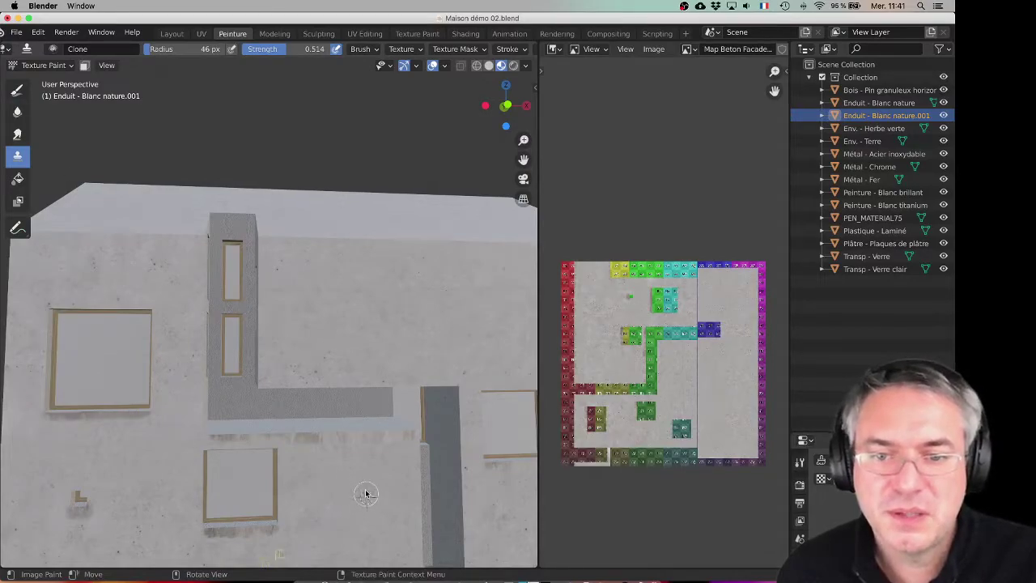
drag(390, 447, 375, 443)
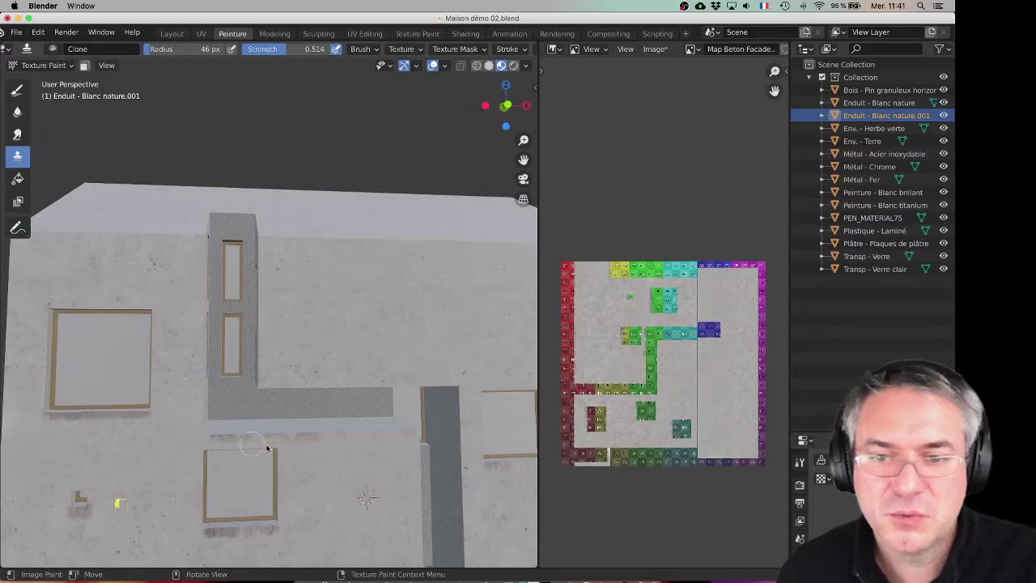
drag(340, 446, 224, 446)
drag(336, 446, 293, 439)
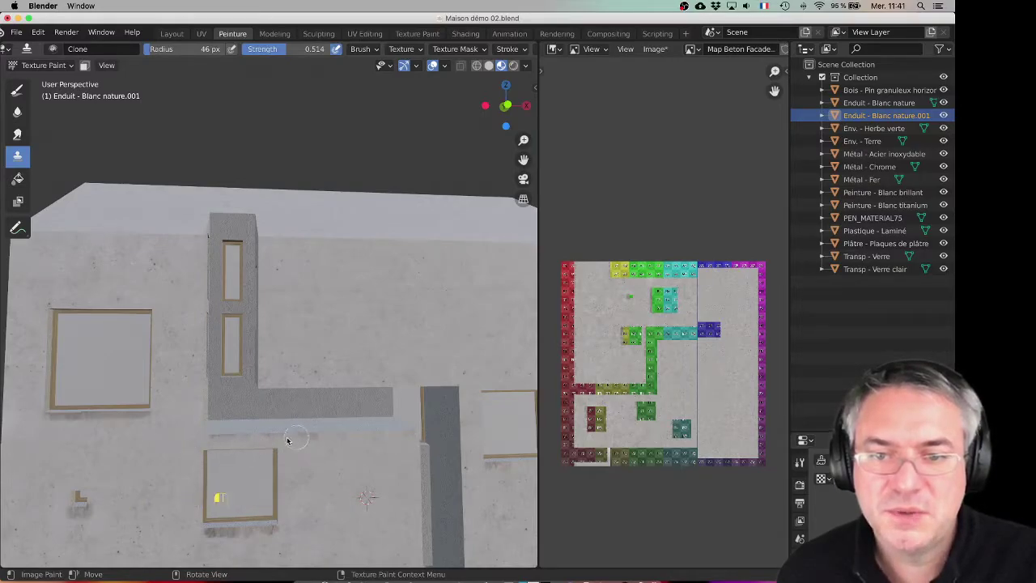
middle_drag(339, 448, 347, 455)
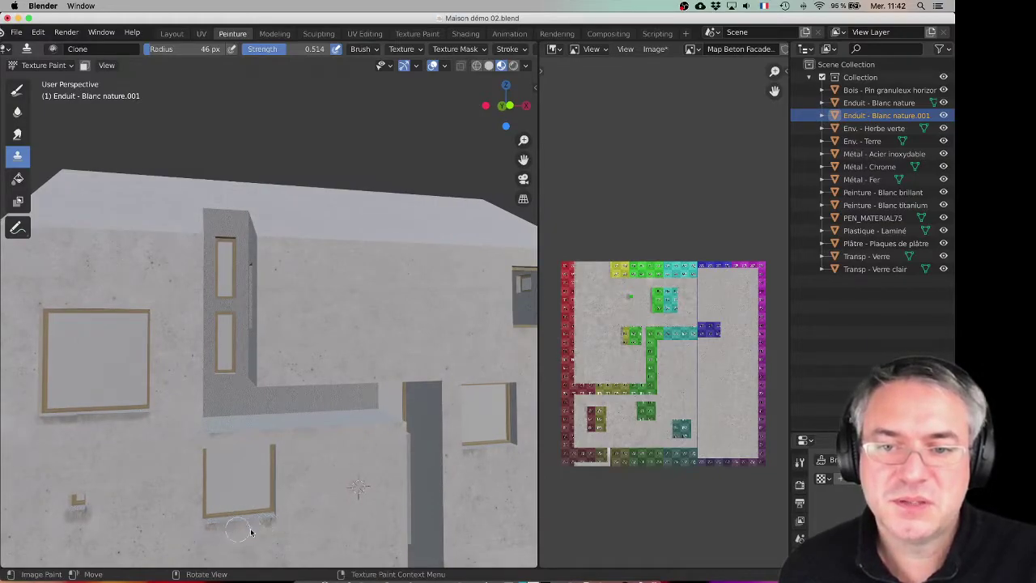
mouse_move(381, 530)
middle_down()
mouse_move(217, 365)
mouse_move(127, 416)
mouse_move(292, 232)
middle_up()
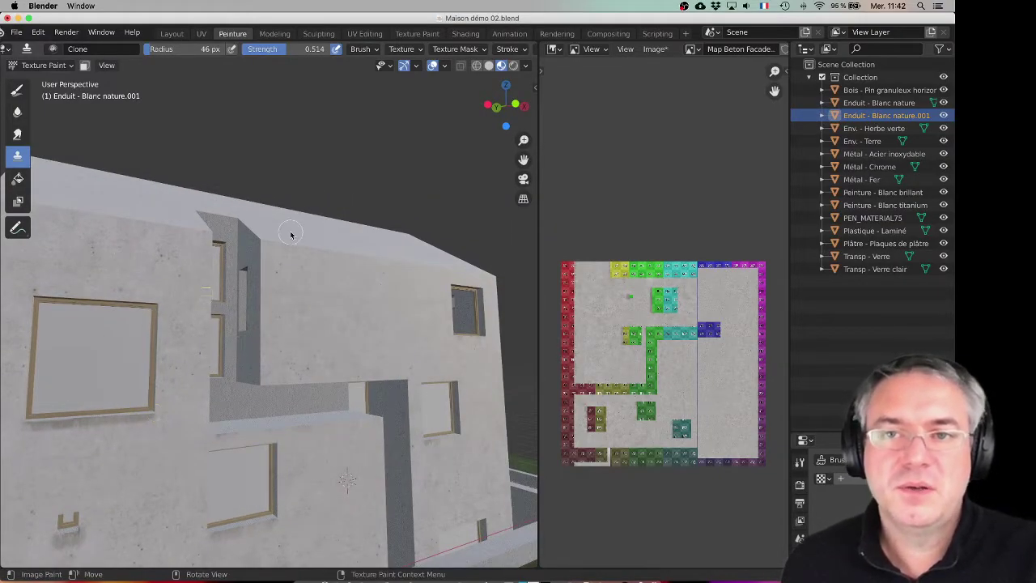
click(654, 48)
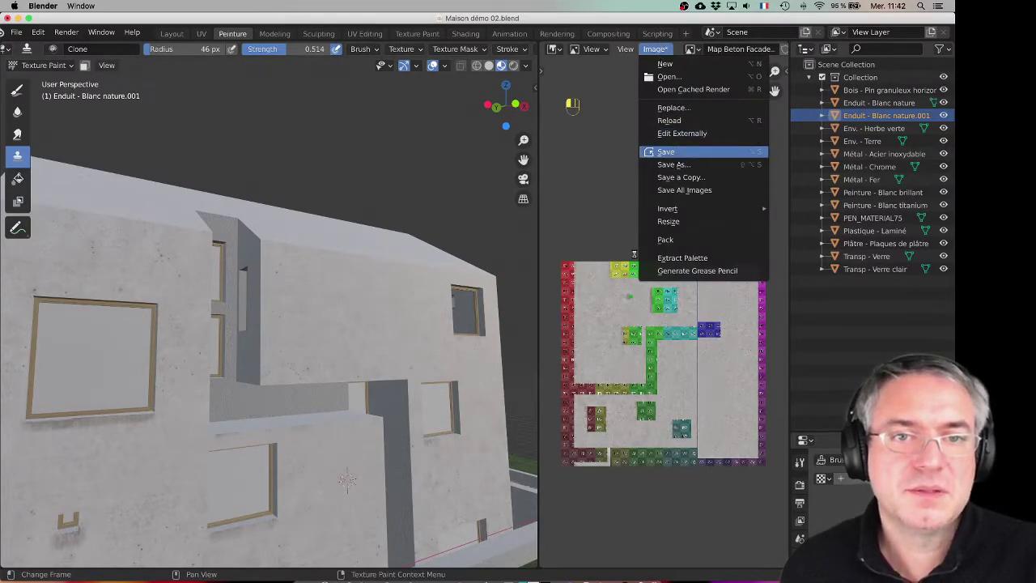
click(665, 151)
Export the house model as FBX over the existing Maison démo 02.fbx in the projet DEMO Export FBX folder
click(16, 32)
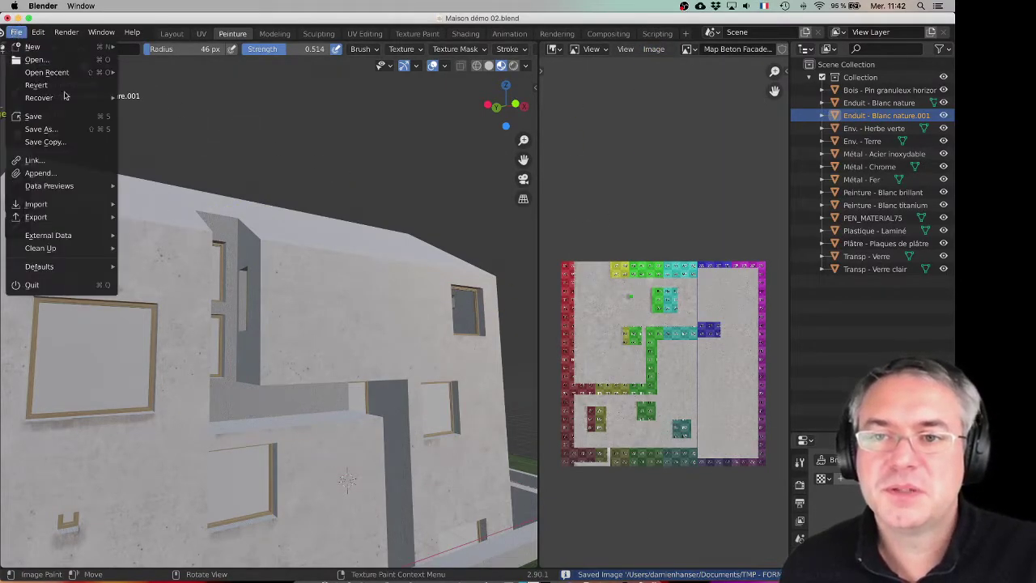
mouse_move(61, 219)
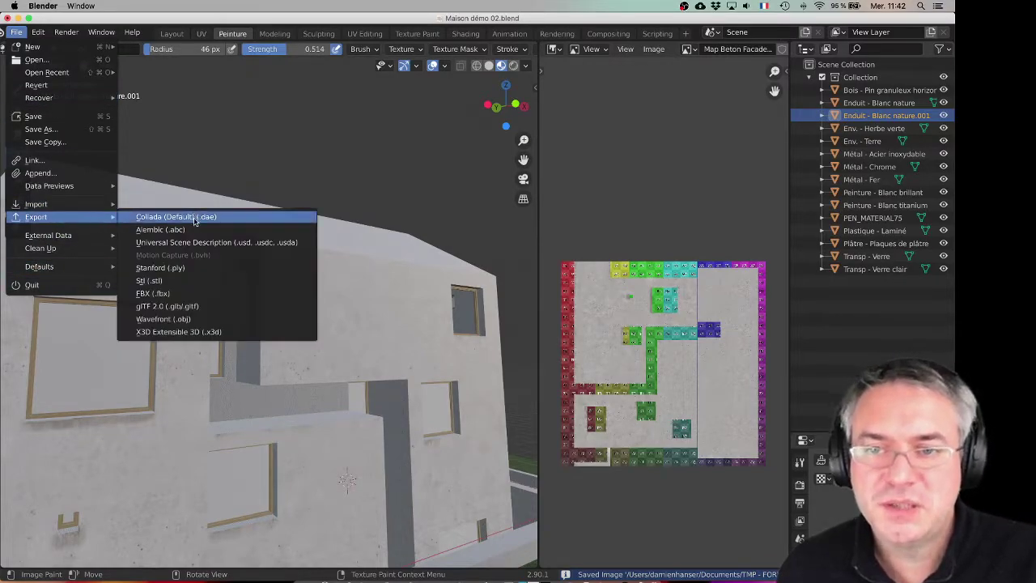
click(192, 293)
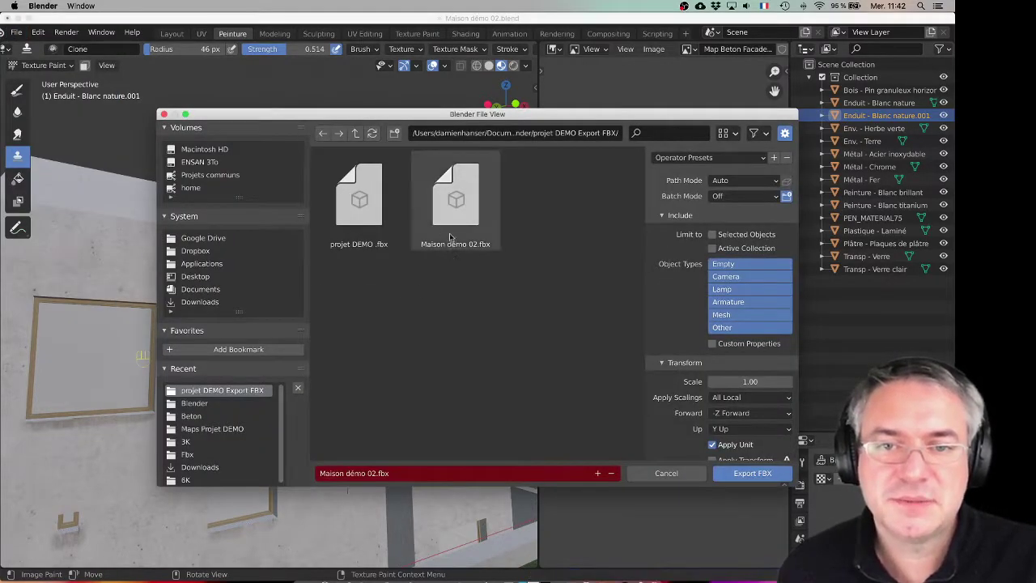
click(756, 474)
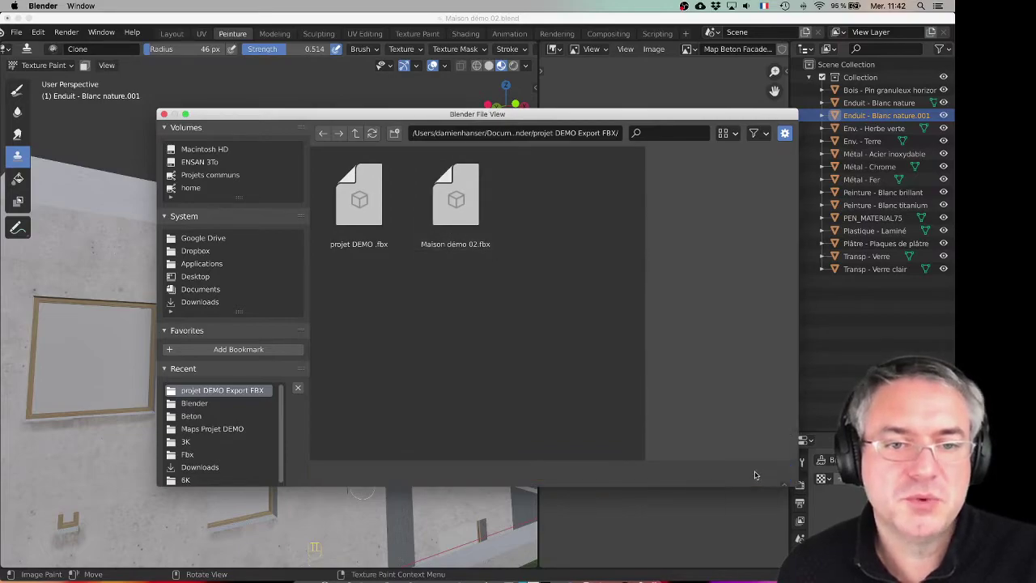
Switch to Twinmotion, reload the imported Maison démo 02 FBX and check the facade's concrete beneath the ledge and windows
key(super+Tab)
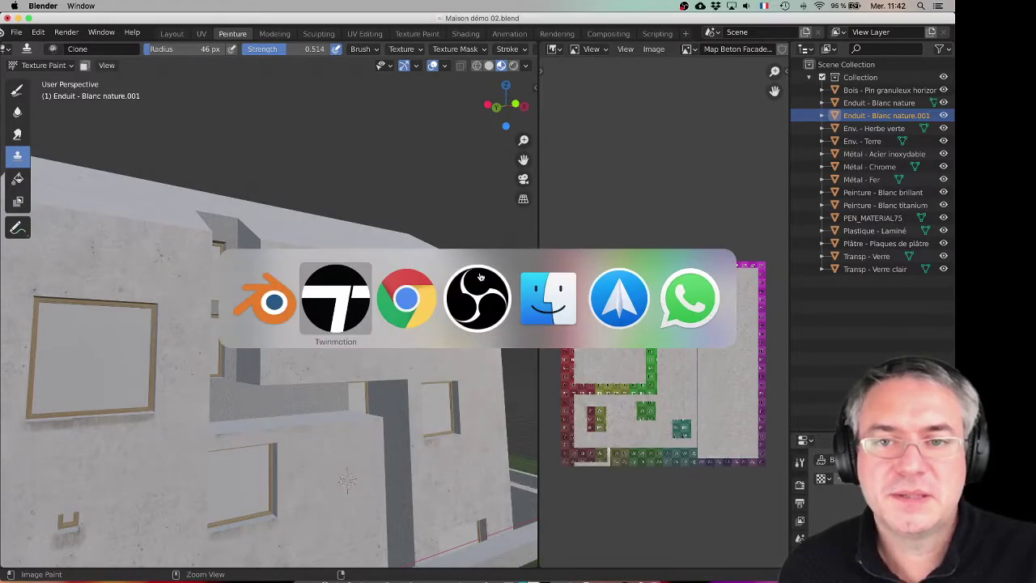
mouse_move(308, 478)
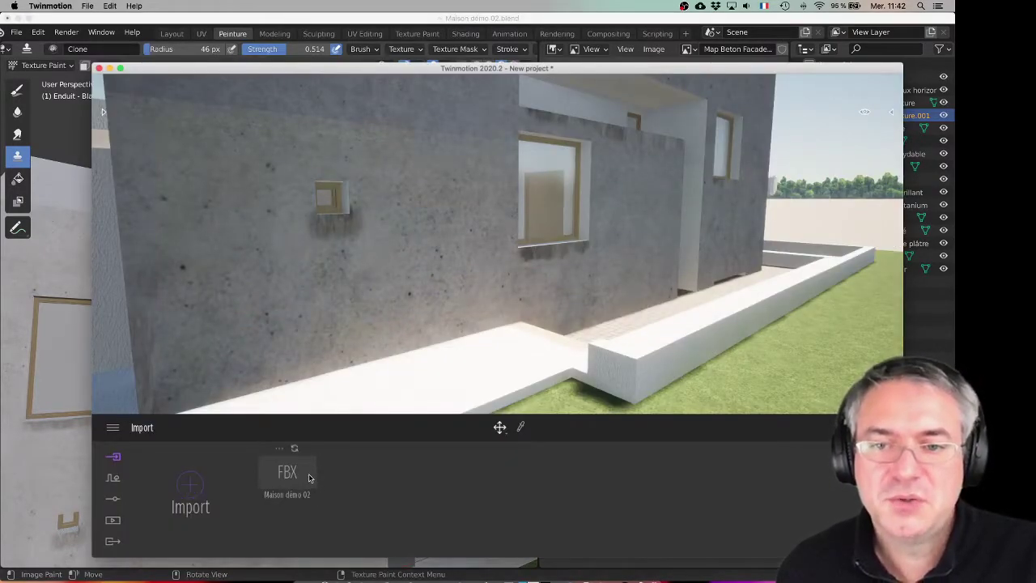
click(295, 449)
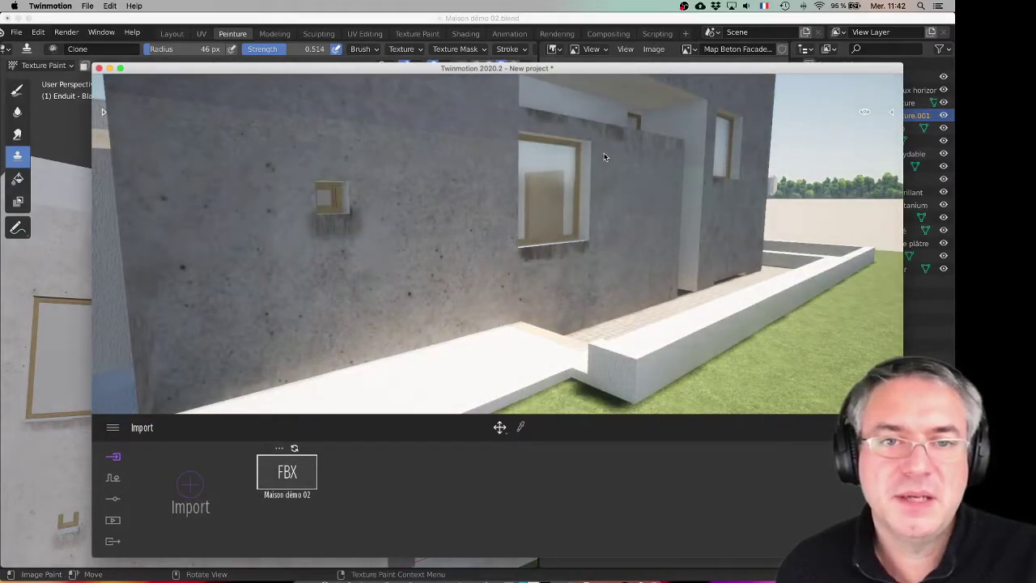
middle_drag(604, 157, 648, 159)
middle_drag(564, 154, 356, 243)
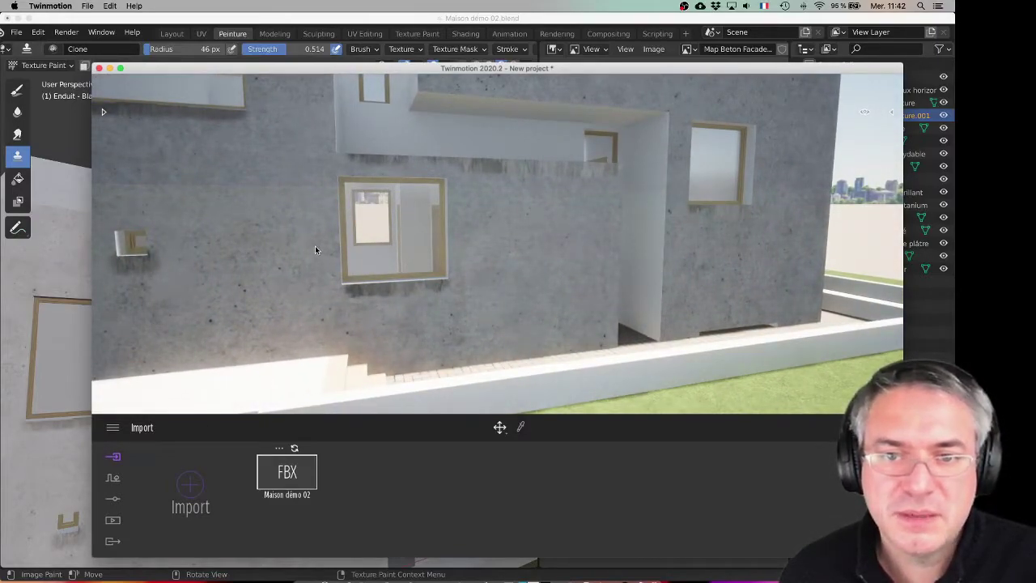
middle_drag(315, 250, 170, 262)
Switch back to Blender, view the facade around the ledge and save the Map Beton Facade image again
key(super+Tab)
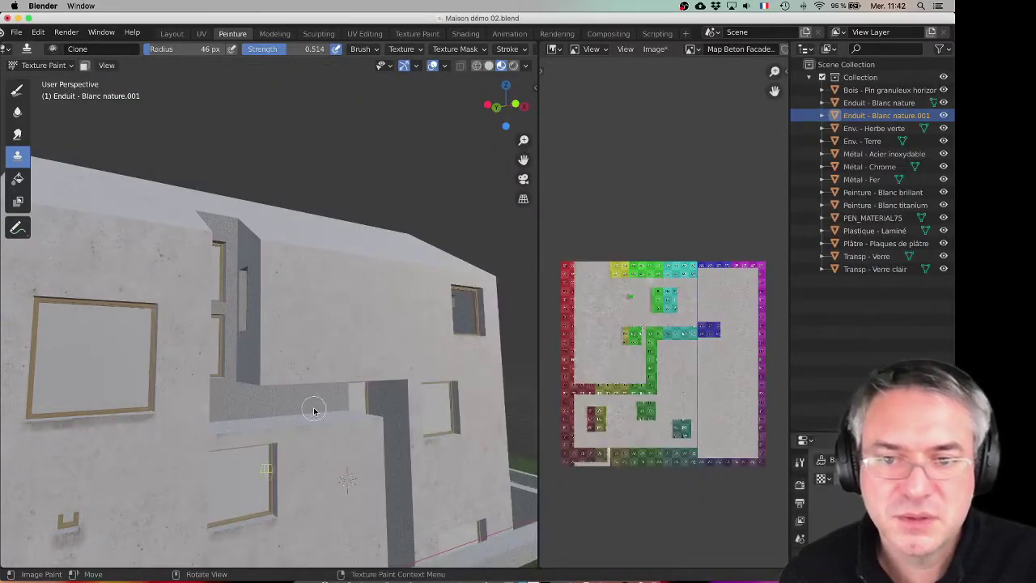
middle_drag(314, 411, 303, 408)
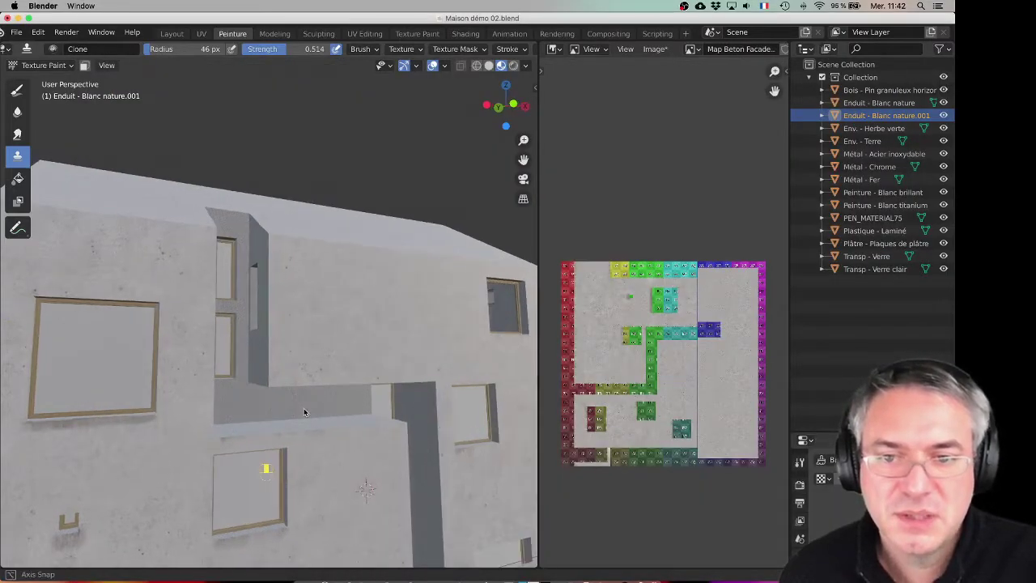
click(654, 49)
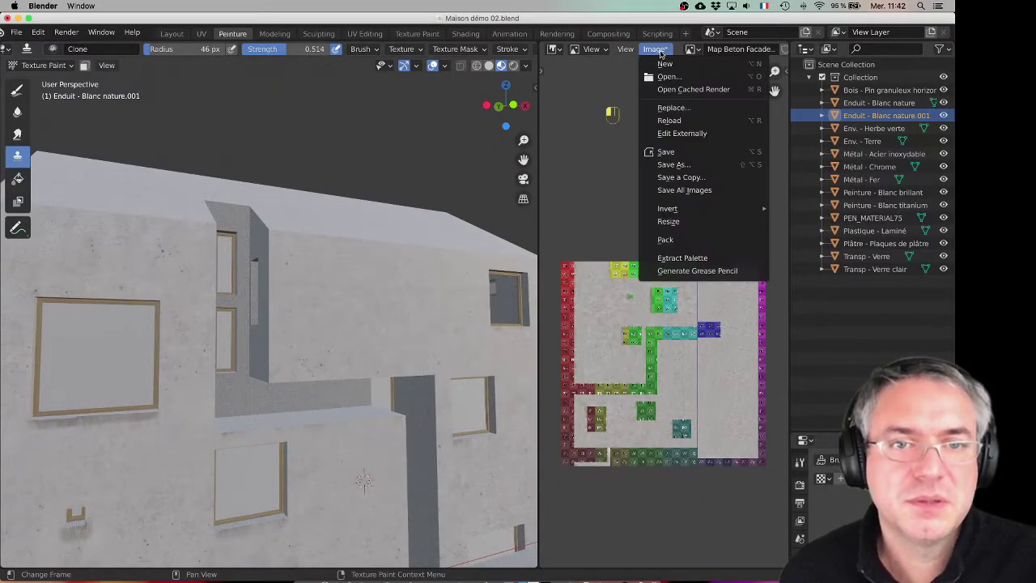
click(677, 151)
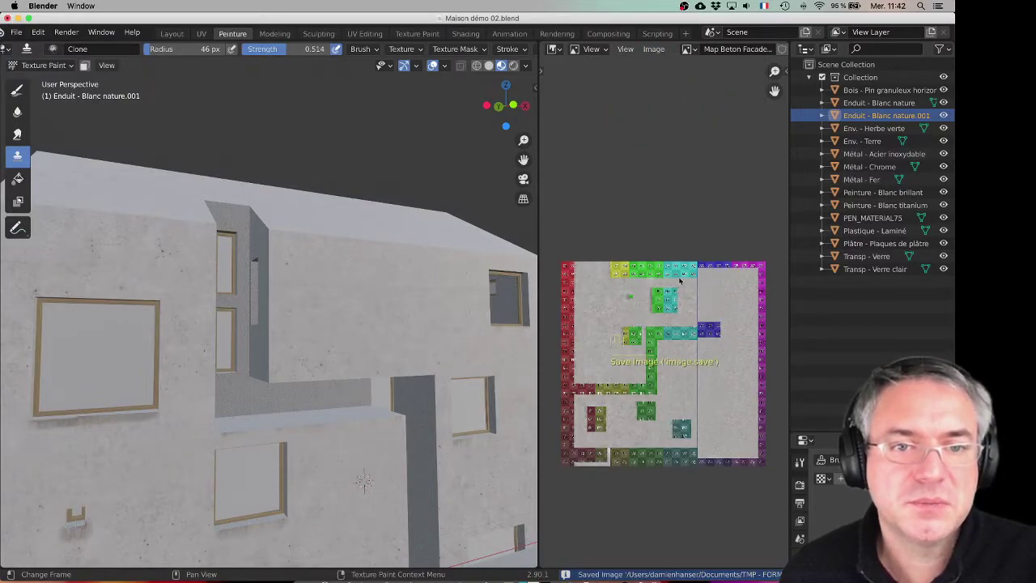
Re-export the model with the resaved facade texture as FBX, overwriting Maison démo 02.fbx
click(22, 35)
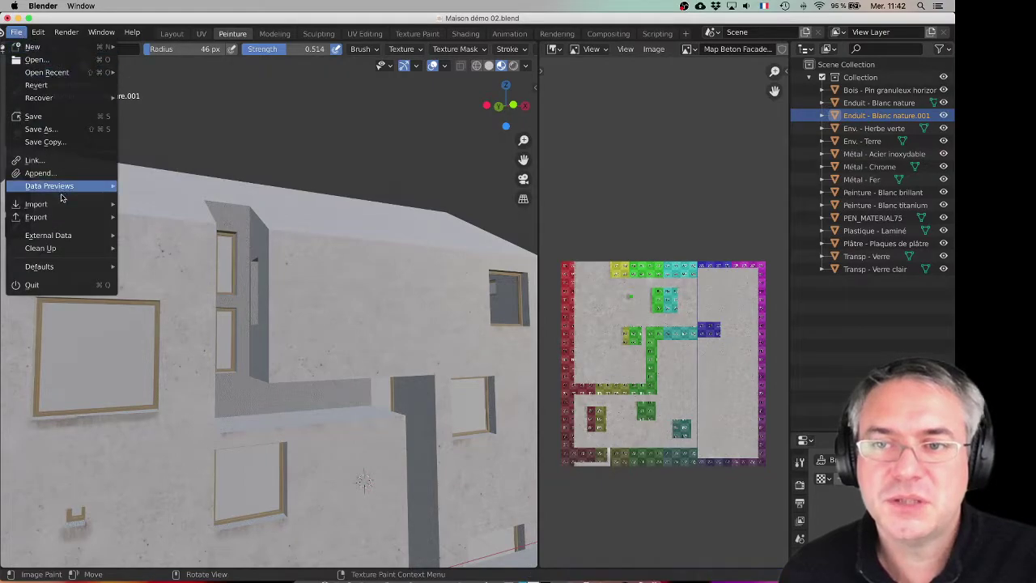
mouse_move(59, 224)
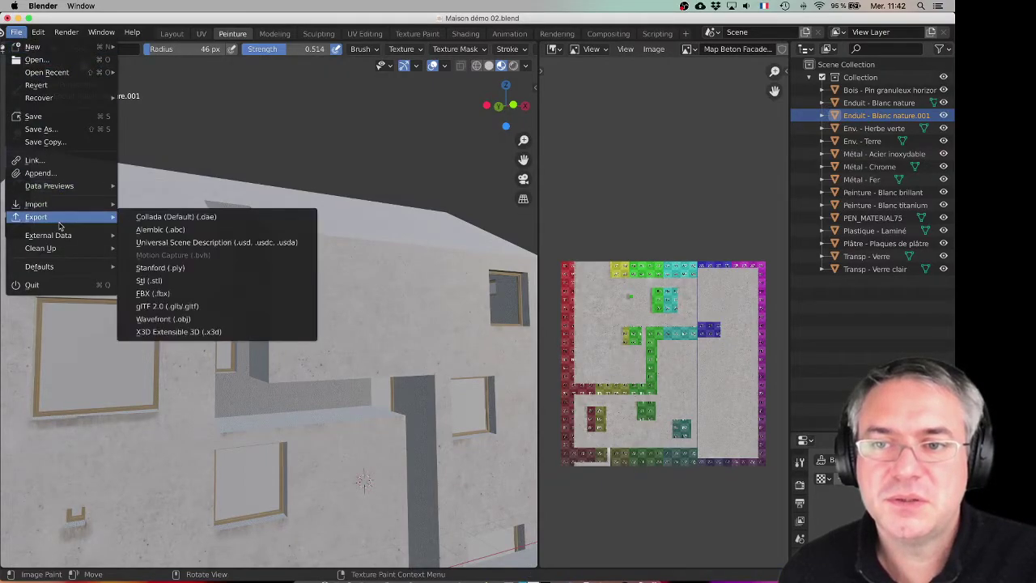
click(190, 299)
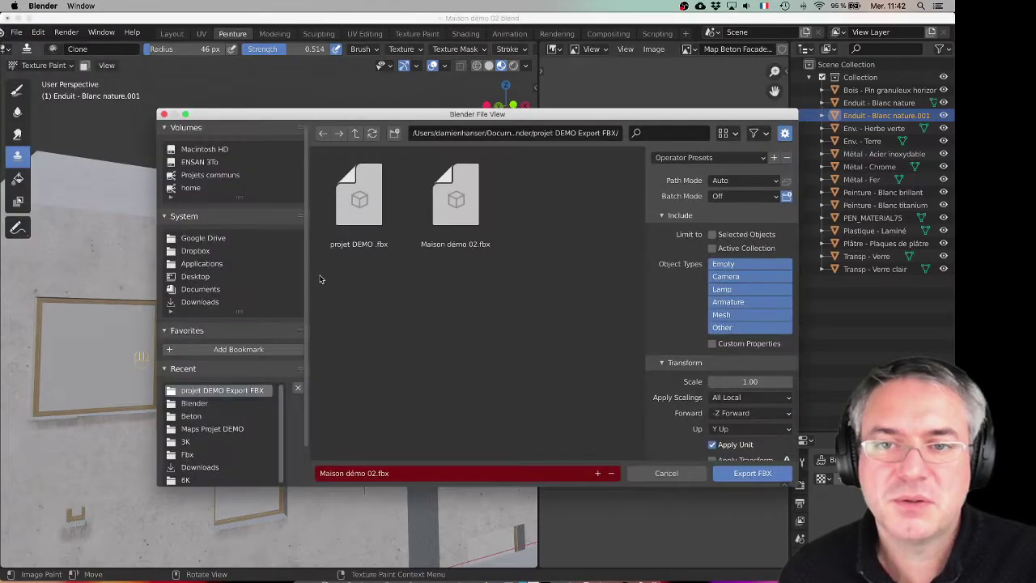
click(752, 472)
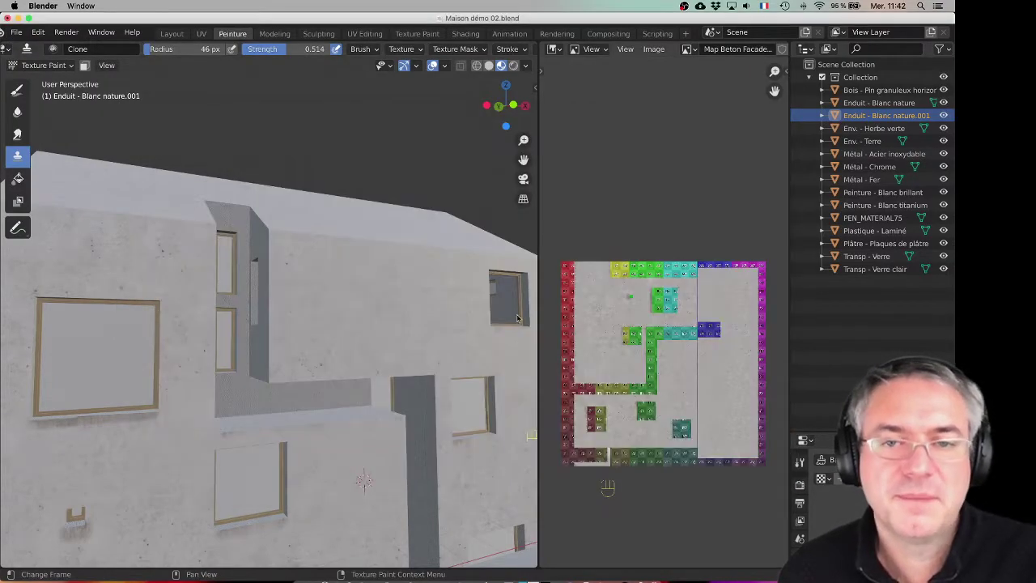
Switch to Twinmotion, refresh the Maison démo 02 import from the new export and look closely at the wall around the ledge
key(super+Tab)
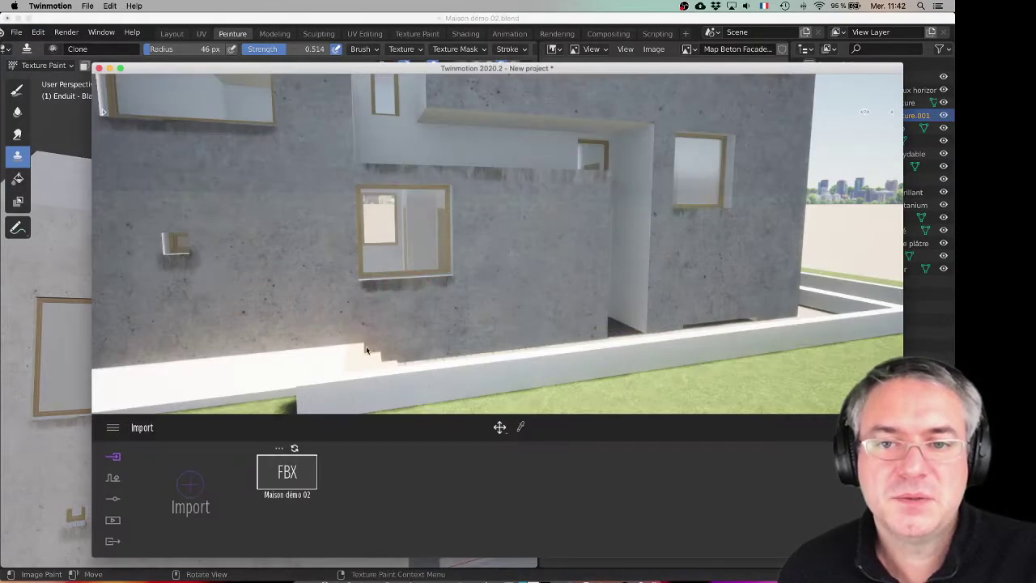
click(295, 450)
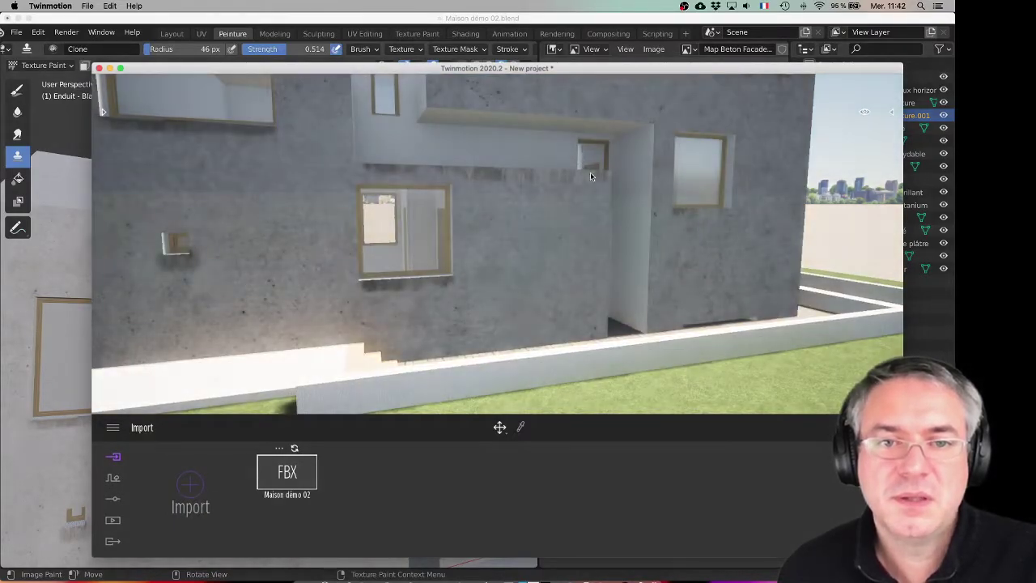
middle_drag(590, 176, 389, 140)
scroll(441, 182, down, 5)
scroll(389, 143, up, 3)
scroll(390, 144, up, 10)
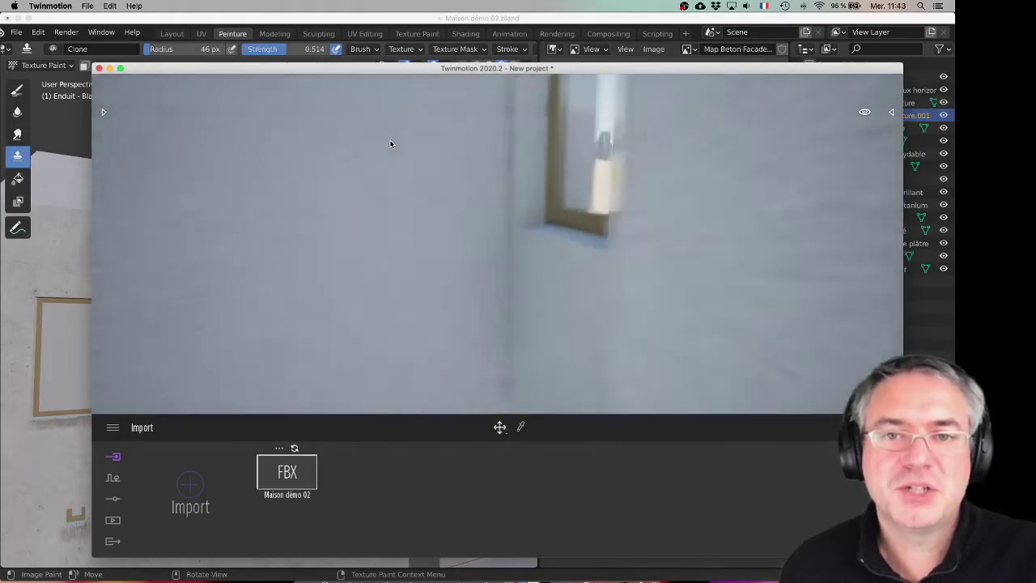
Inspect the reloaded house from several distances and angles, covering the roof, gable wall, recessed ledge and long concrete facade
scroll(389, 143, down, 10)
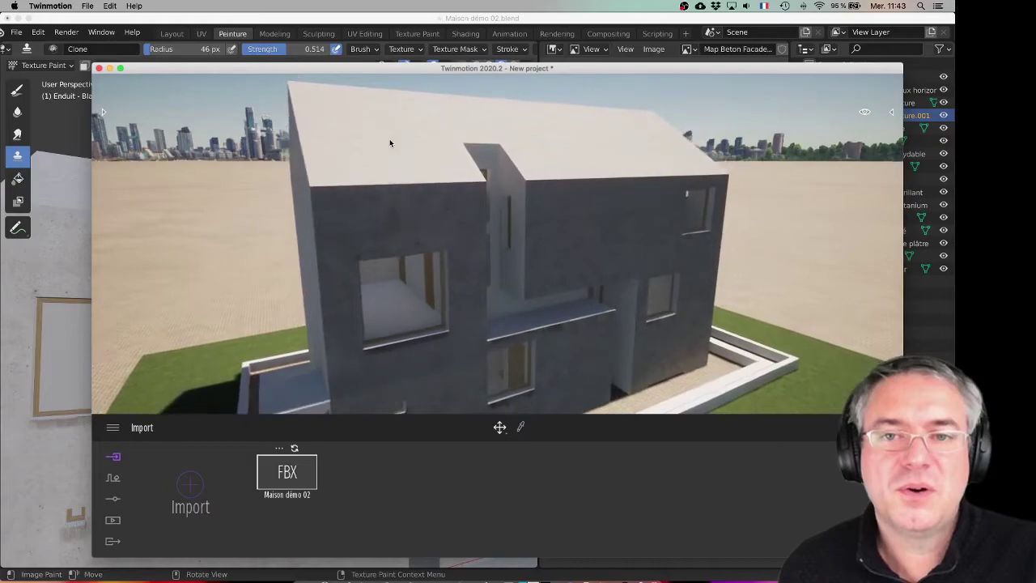
middle_drag(389, 143, 360, 141)
drag(360, 141, 316, 180)
shift+middle_drag(316, 180, 519, 205)
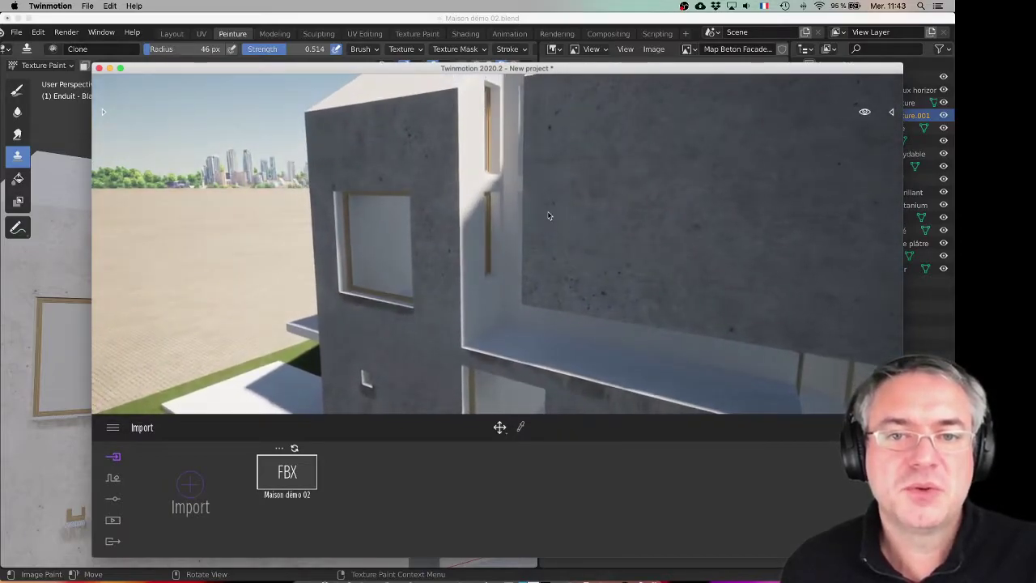
scroll(569, 215, down, 1)
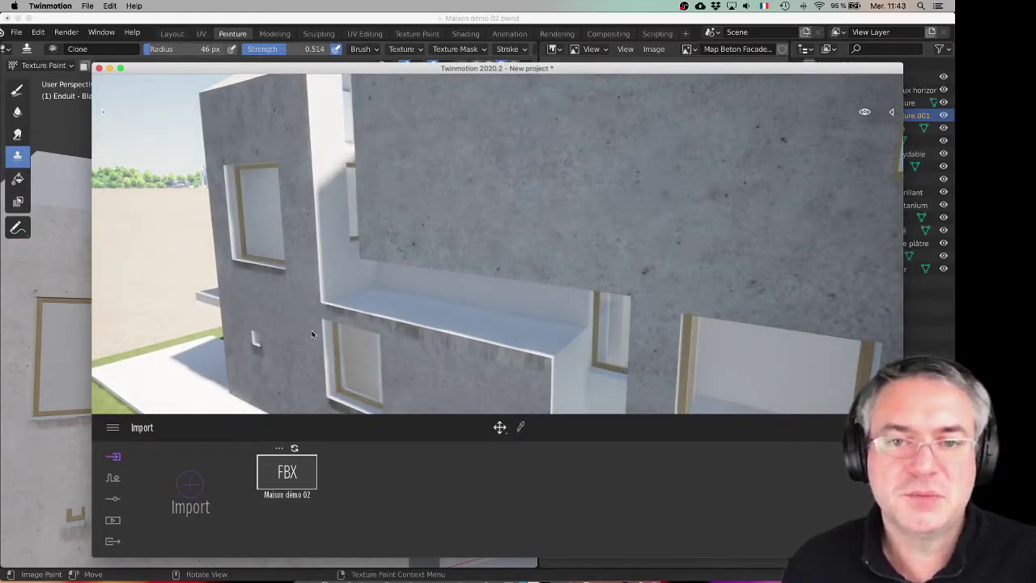
middle_drag(316, 293, 315, 275)
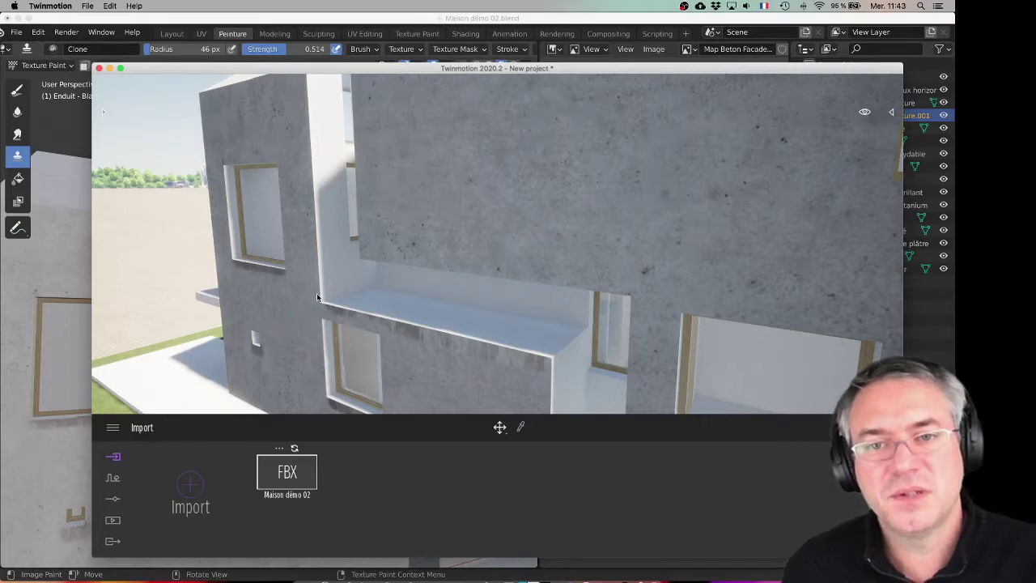
shift+middle_drag(321, 175, 551, 235)
shift+middle_drag(217, 171, 324, 172)
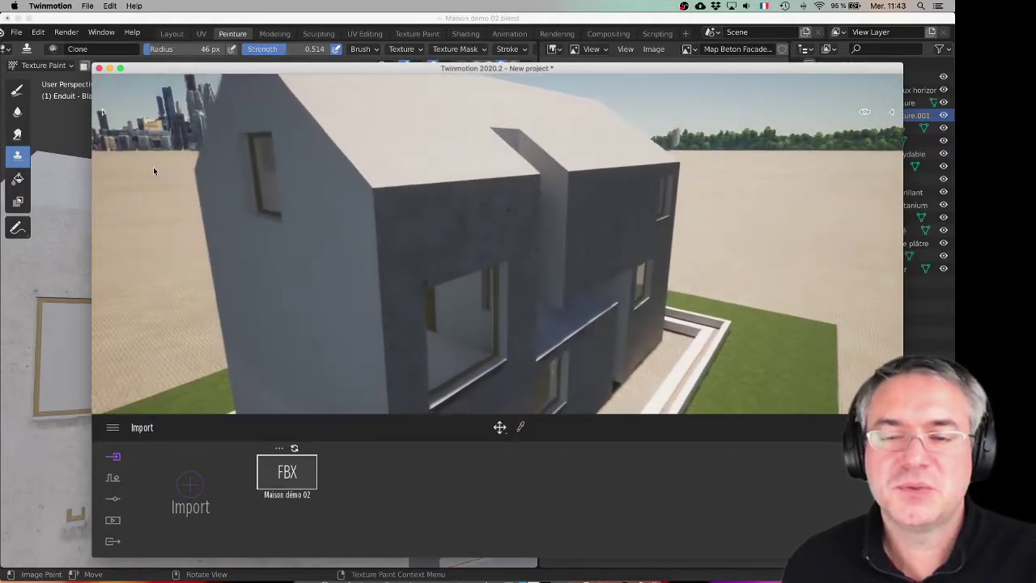
scroll(154, 171, down, 2)
shift+middle_drag(308, 232, 340, 266)
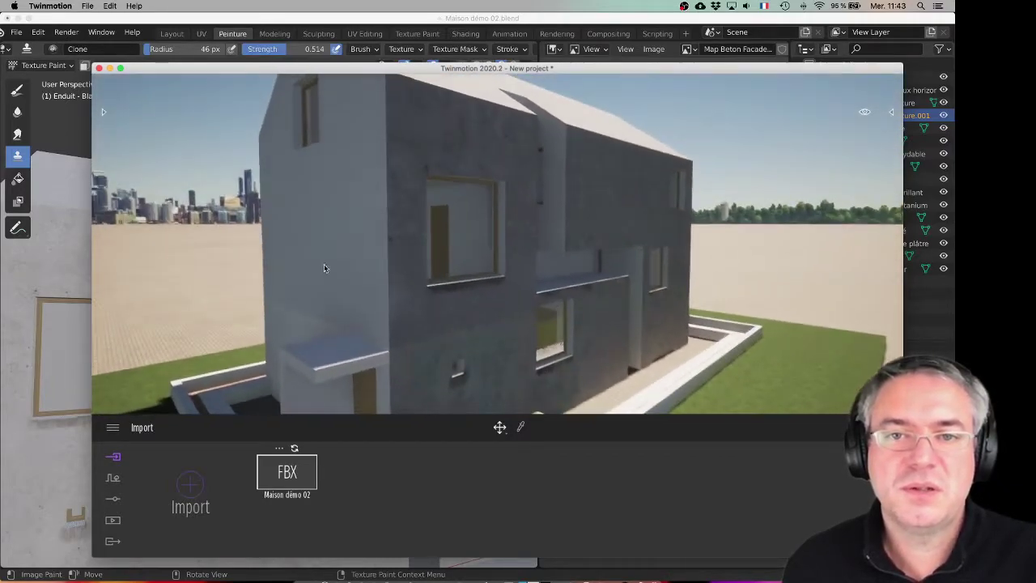
scroll(323, 265, down, 5)
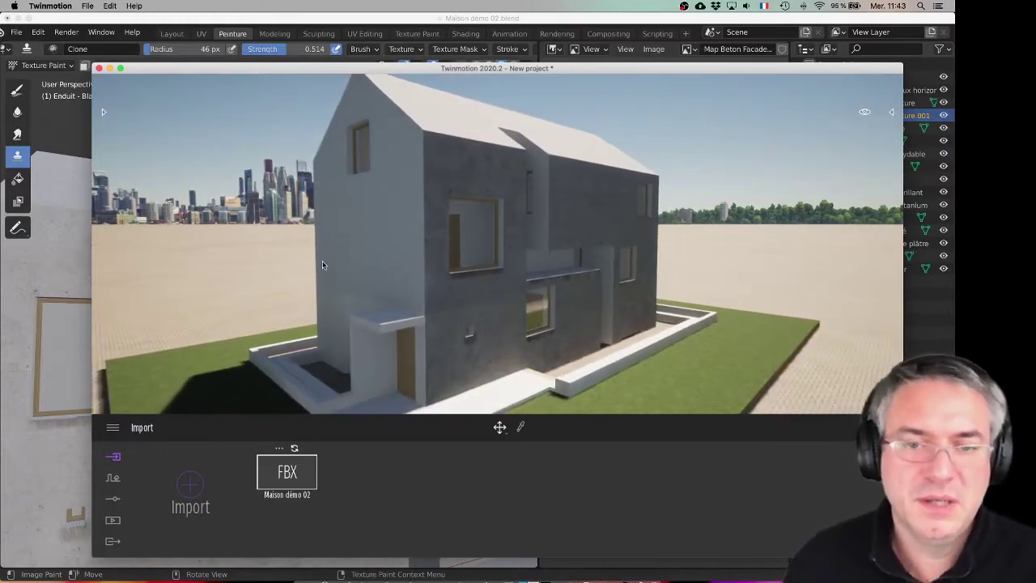